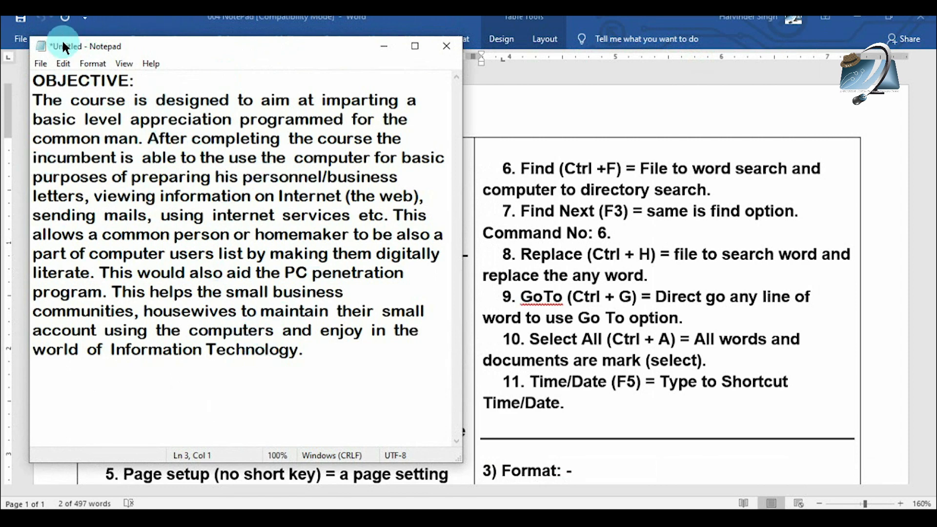
Start saving the note in the Documents folder with 123 as the file name.
left_click(43, 62)
left_click(61, 124)
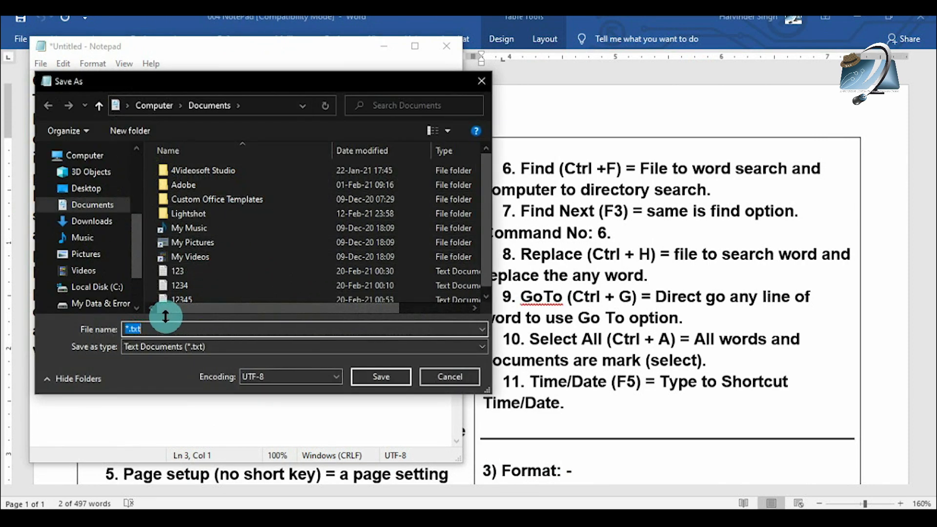
type("123")
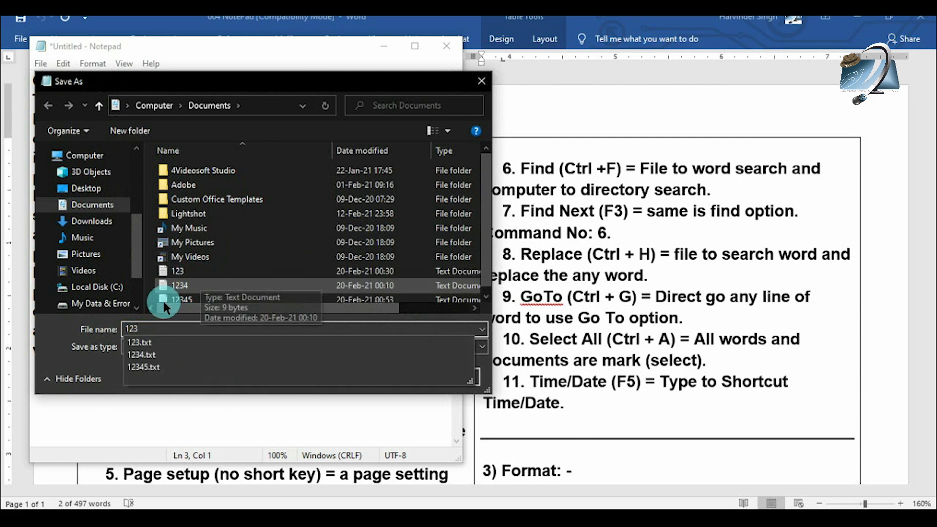
left_click(160, 309)
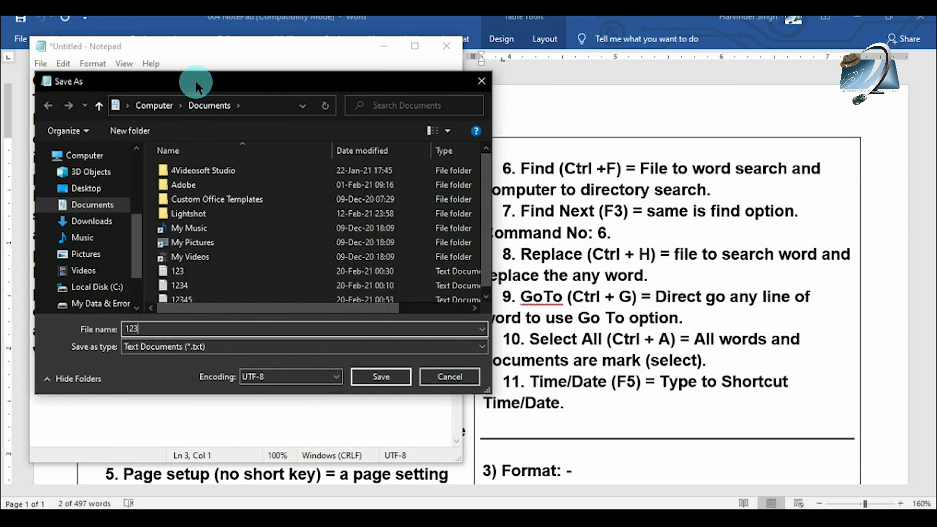
left_click_drag(196, 88, 324, 117)
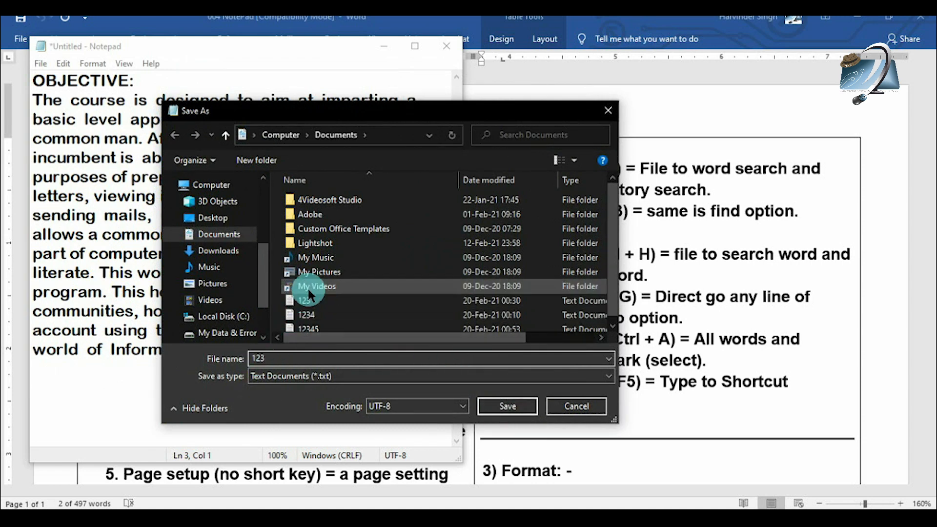
left_click(505, 405)
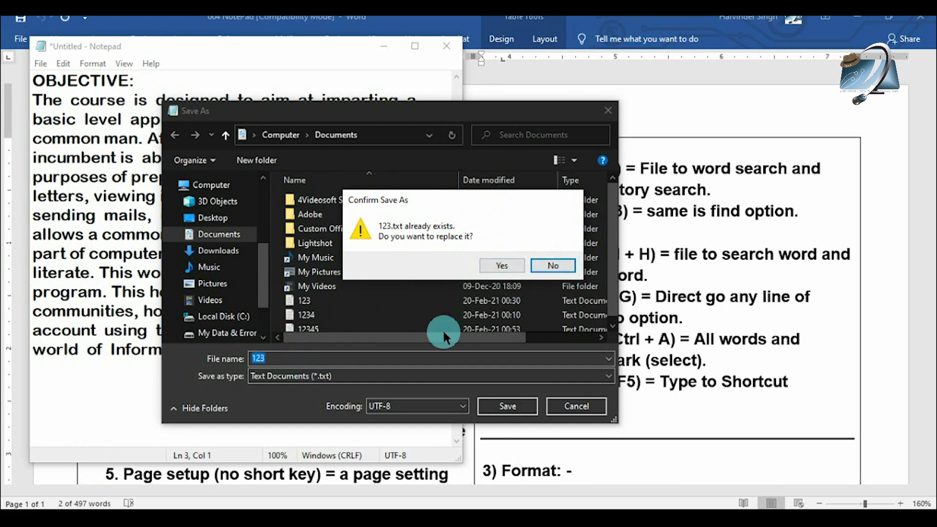
left_click(553, 266)
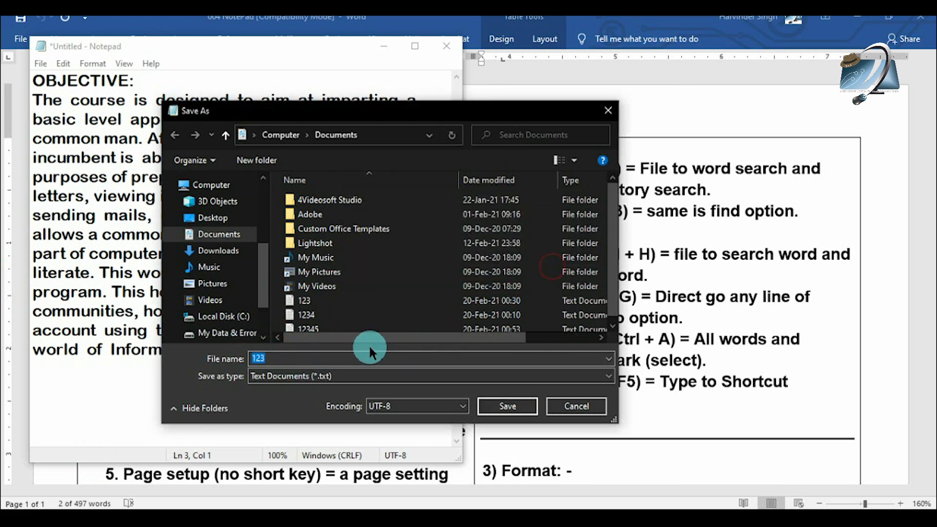
left_click(293, 359)
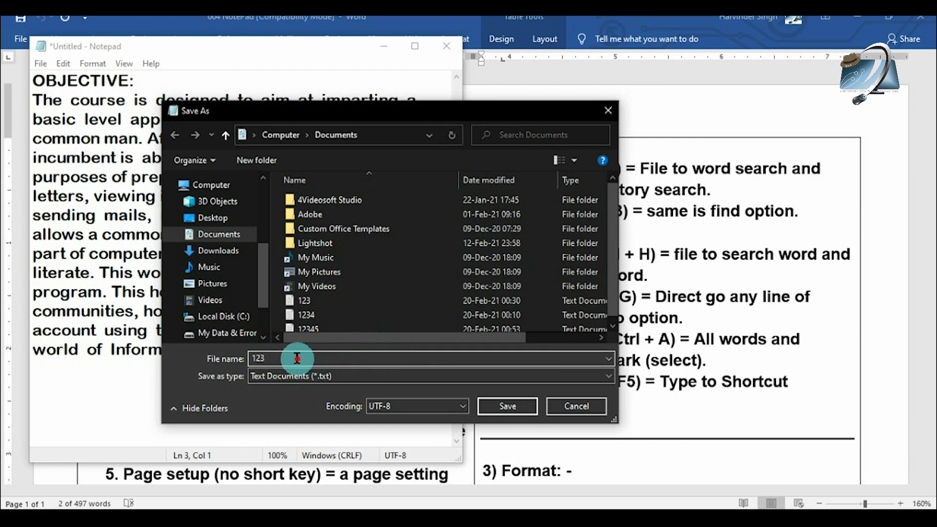
type("4")
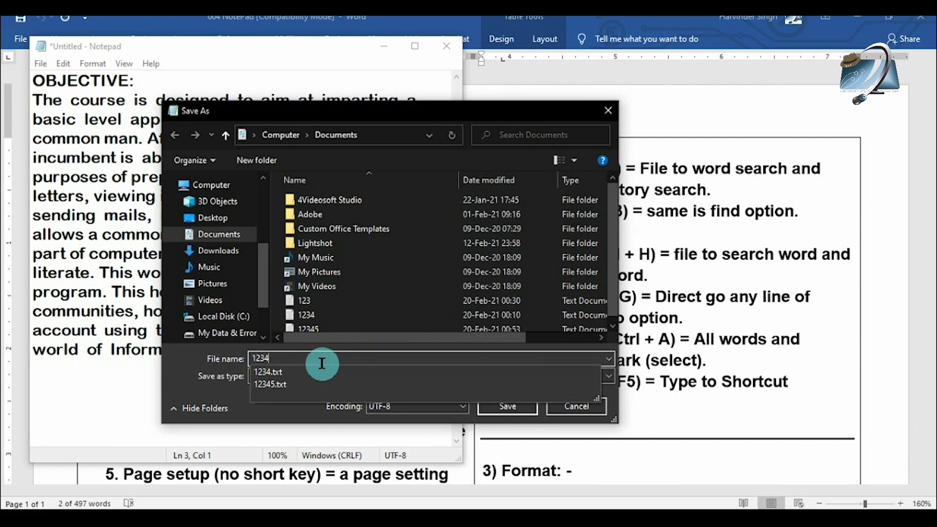
key("BackSpace")
left_click(366, 341)
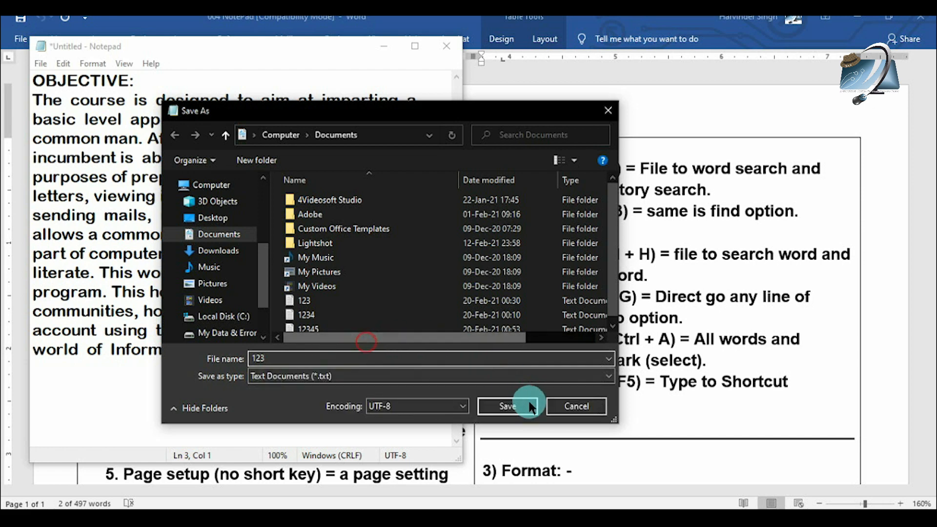
Save the note as 123, replacing the existing 123.txt file.
left_click(507, 405)
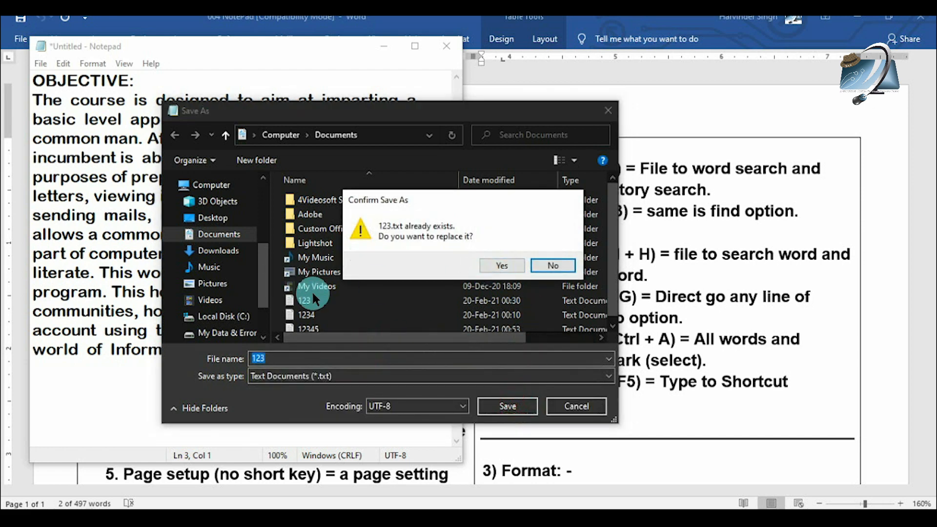
left_click(503, 266)
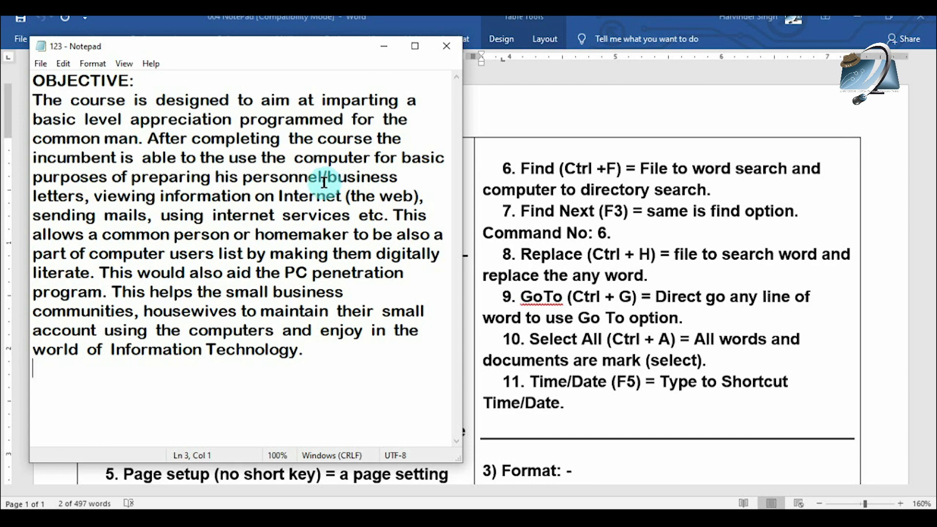
mouse_move(215, 43)
left_mouse_down()
mouse_move(241, 44)
mouse_move(211, 49)
left_mouse_up()
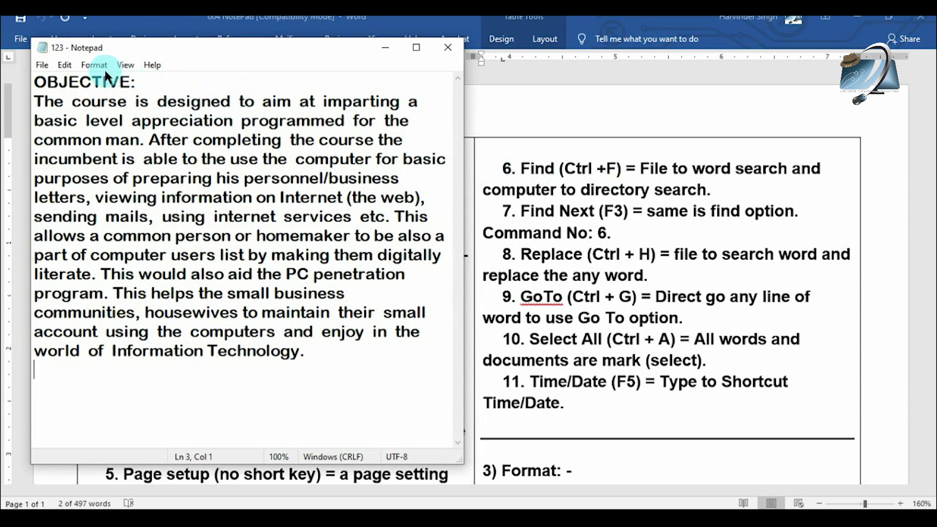
Open the Find dialog and move it clear of the note's text.
left_click(69, 64)
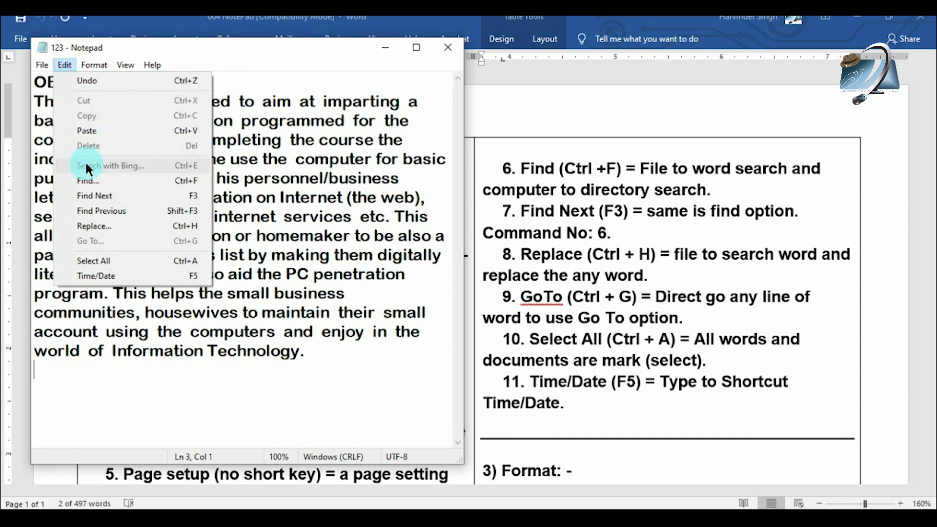
left_click(123, 180)
left_click_drag(171, 162, 229, 159)
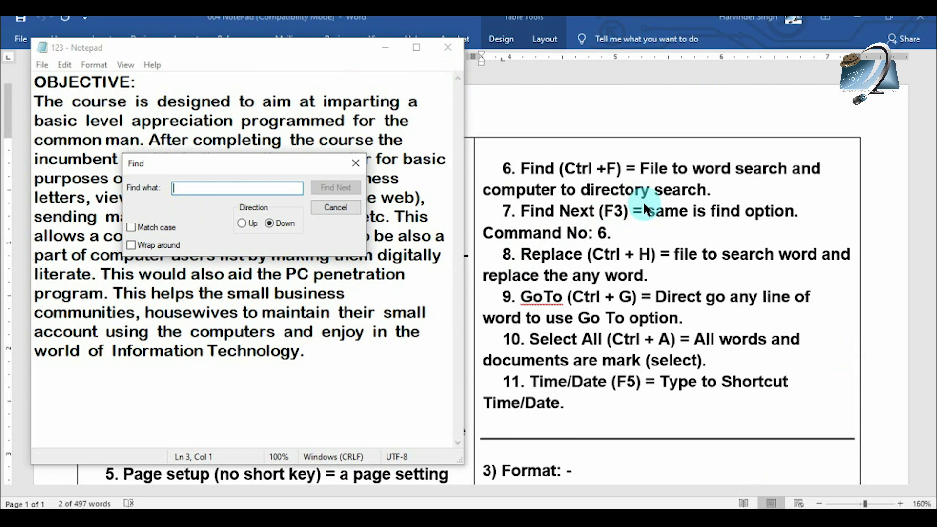
left_click_drag(270, 162, 281, 168)
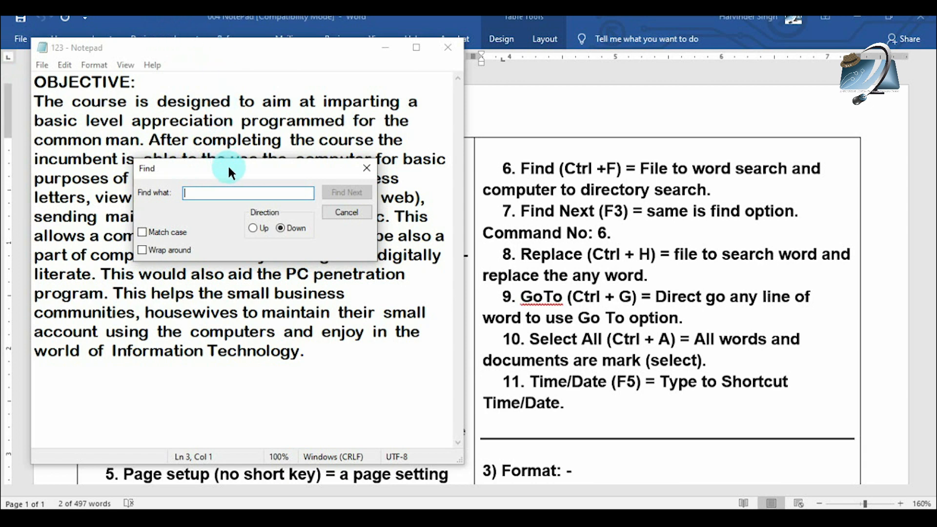
left_click_drag(228, 169, 390, 164)
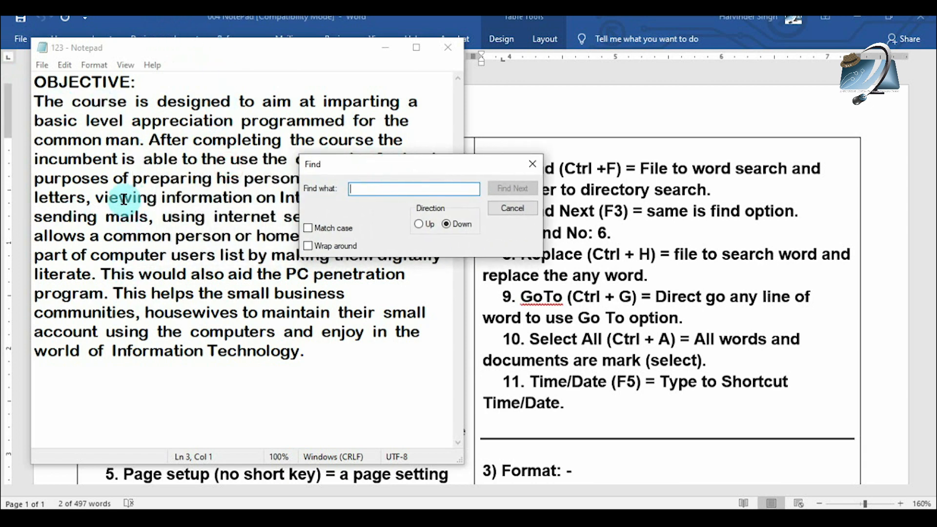
left_click_drag(366, 168, 434, 261)
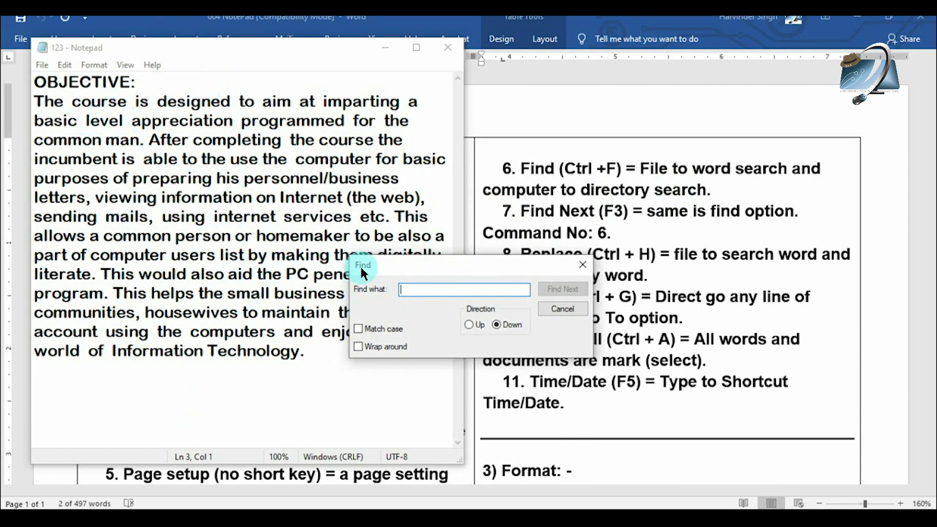
left_click_drag(417, 267, 391, 334)
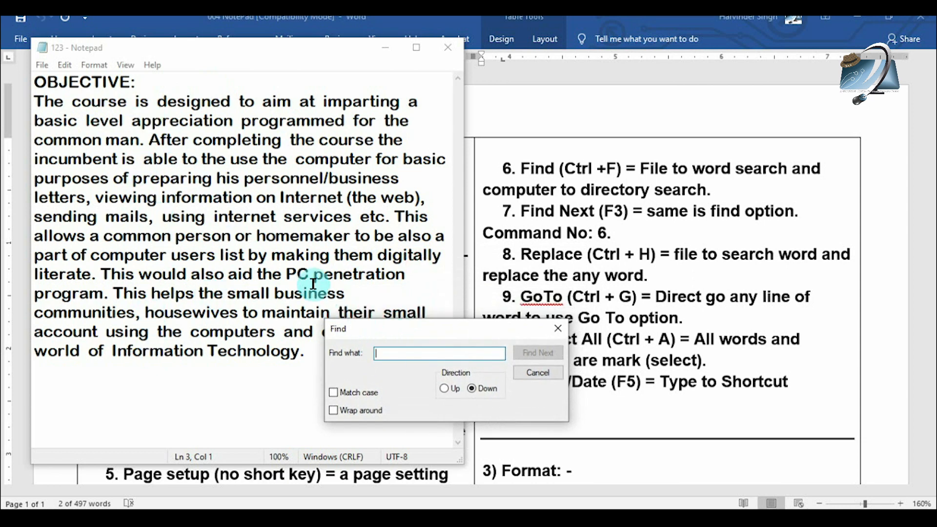
left_click_drag(400, 328, 393, 349)
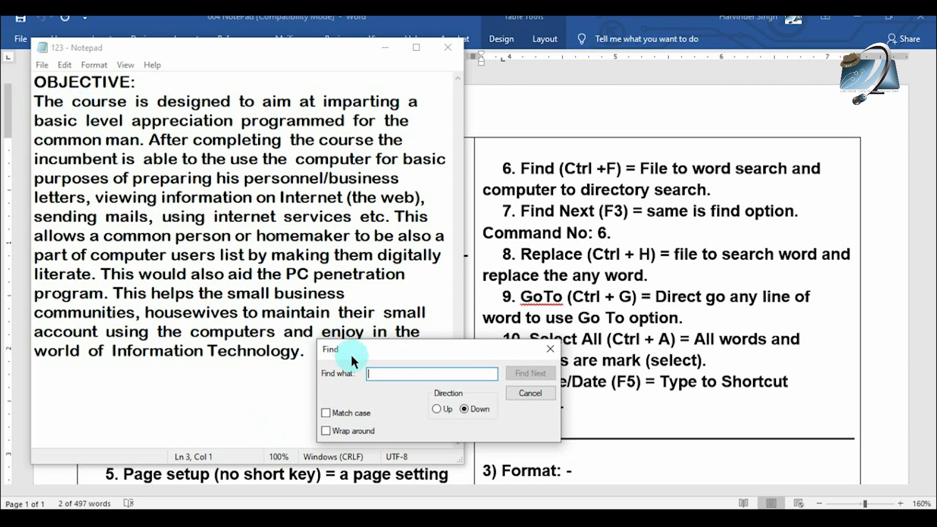
left_click_drag(388, 354, 390, 373)
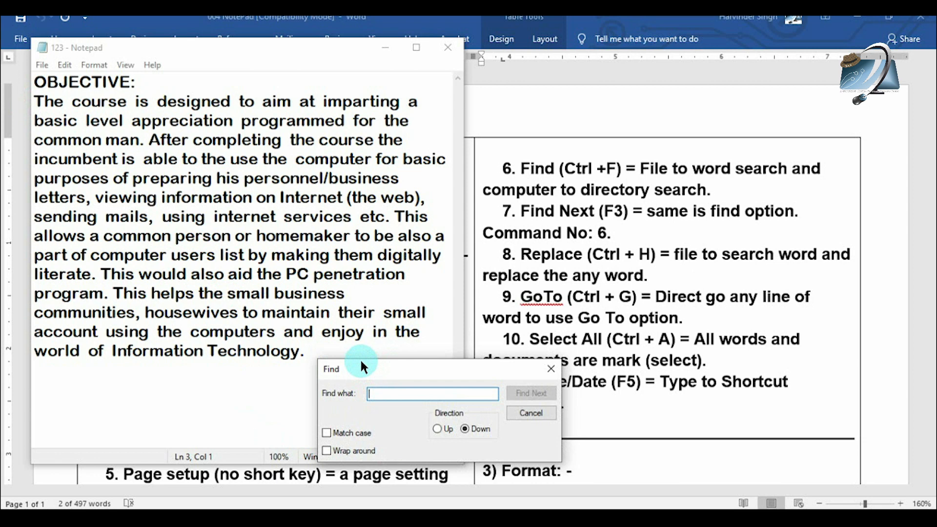
Search downward for "is" and repeat the search from the blank line below the text.
type("ta")
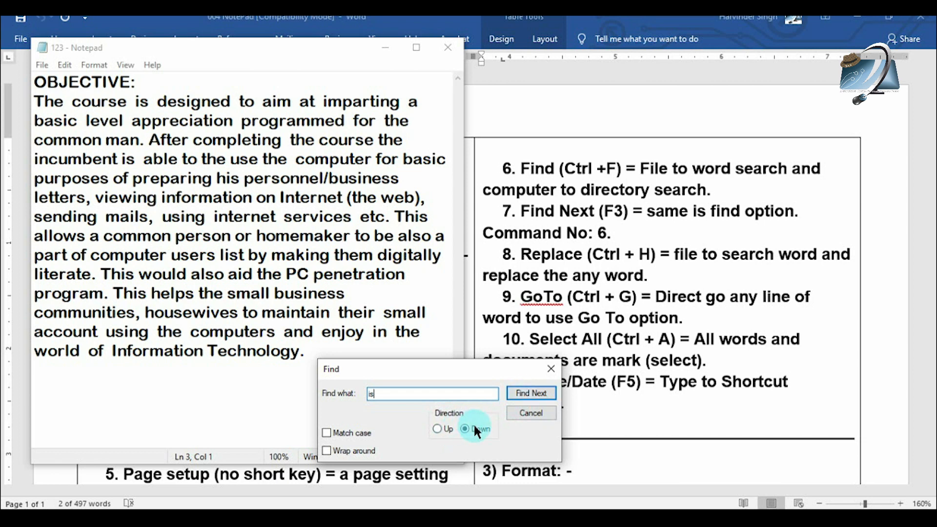
left_click(526, 391)
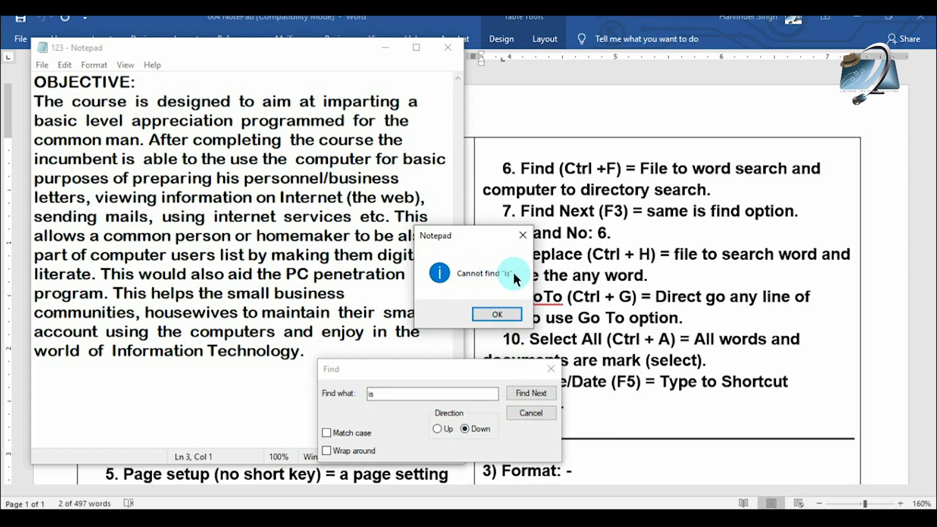
left_click(303, 379)
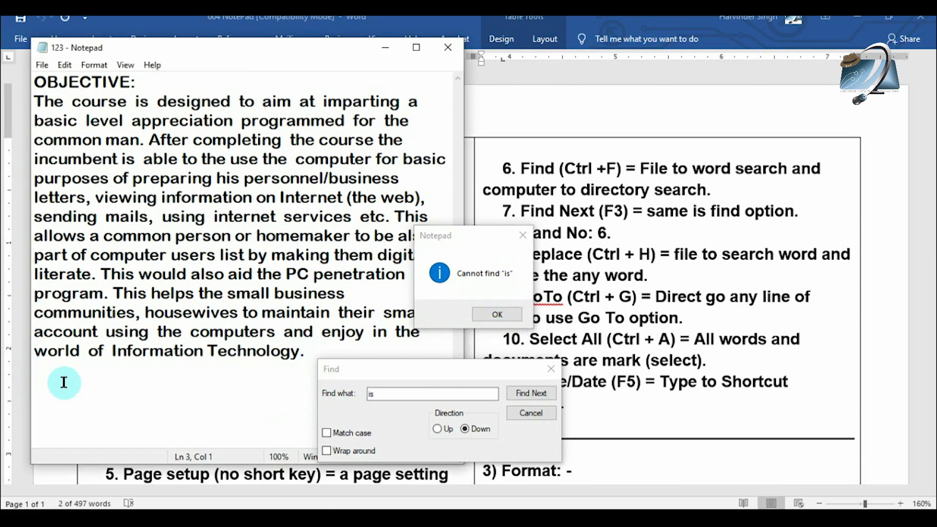
left_click(484, 313)
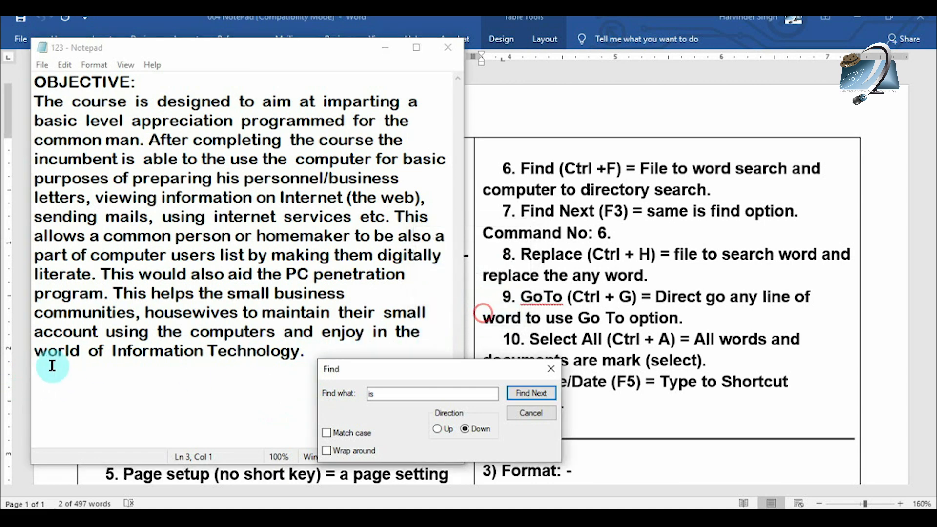
left_click(37, 370)
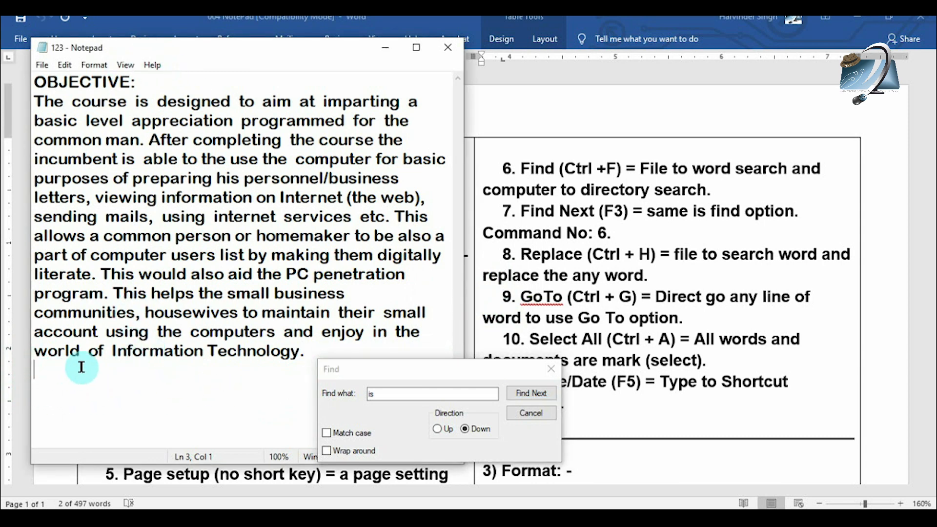
left_click(520, 394)
left_click(497, 314)
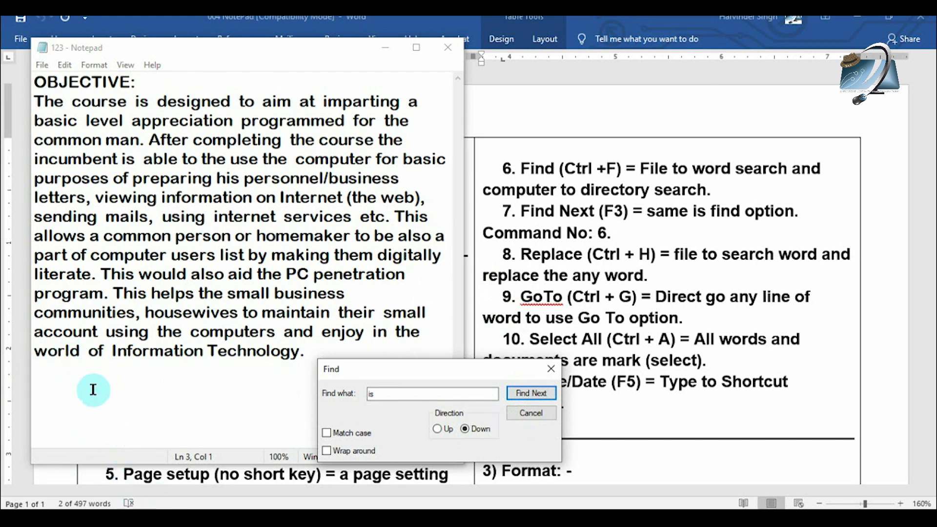
Set the search direction to up and step through matches for "is" from the blank last line back to the word "list".
left_click(68, 383)
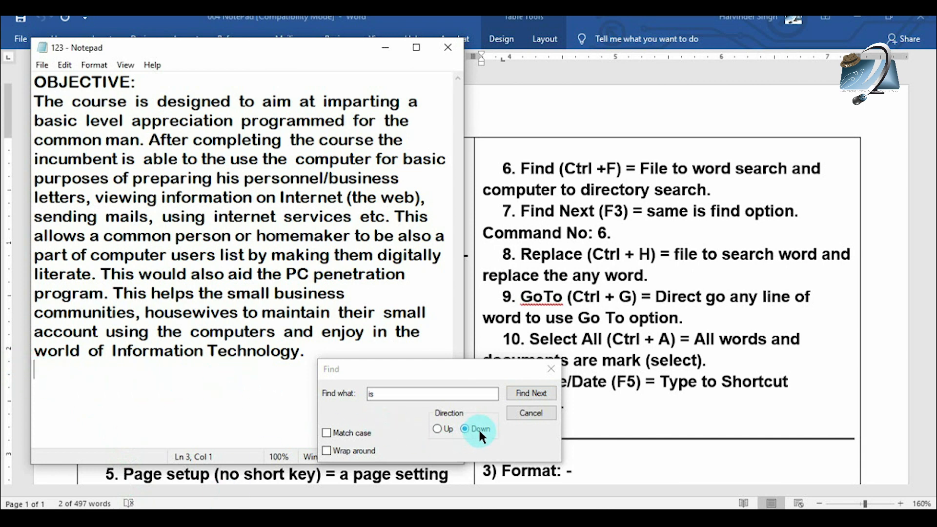
left_click(54, 374)
left_click(439, 430)
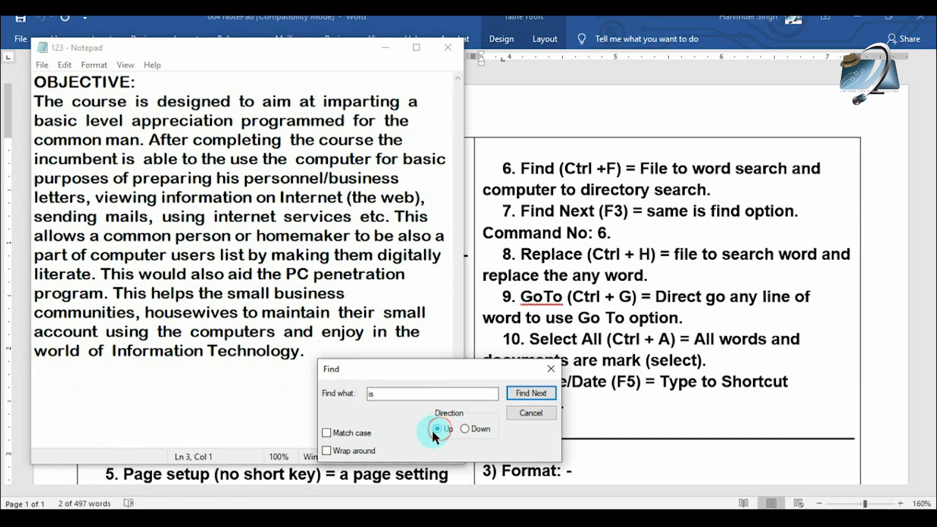
left_click(541, 393)
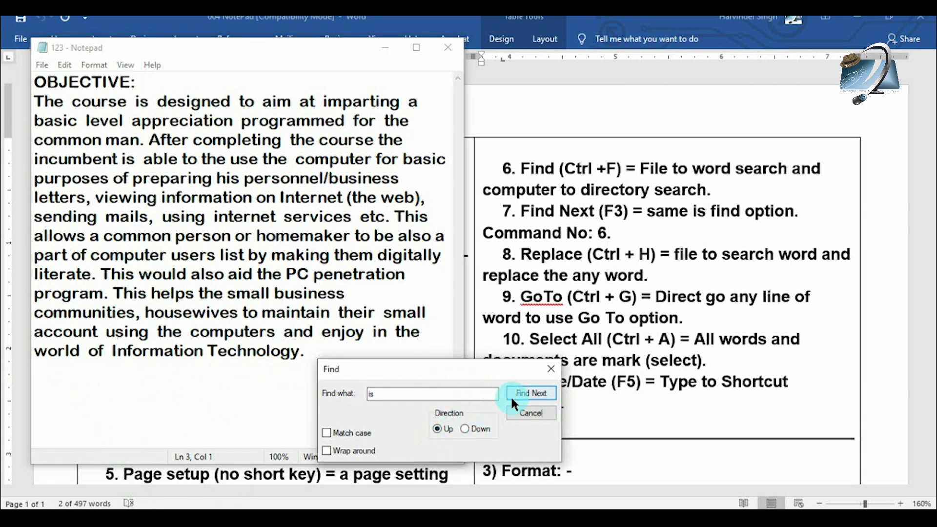
left_click(38, 372)
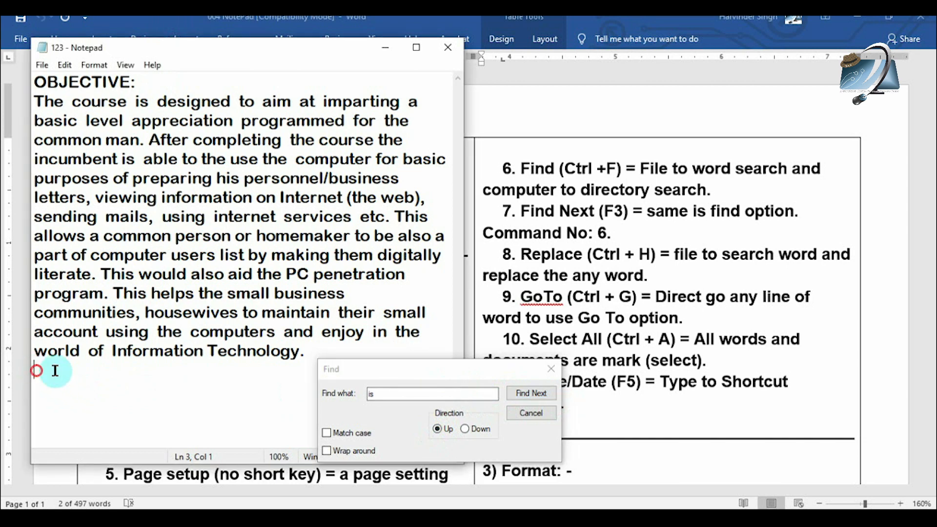
left_click(435, 428)
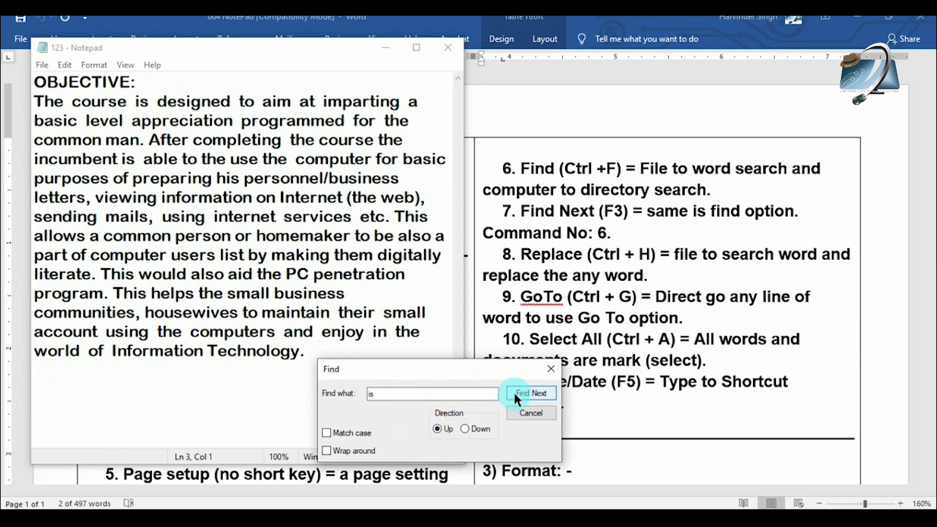
left_click(535, 395)
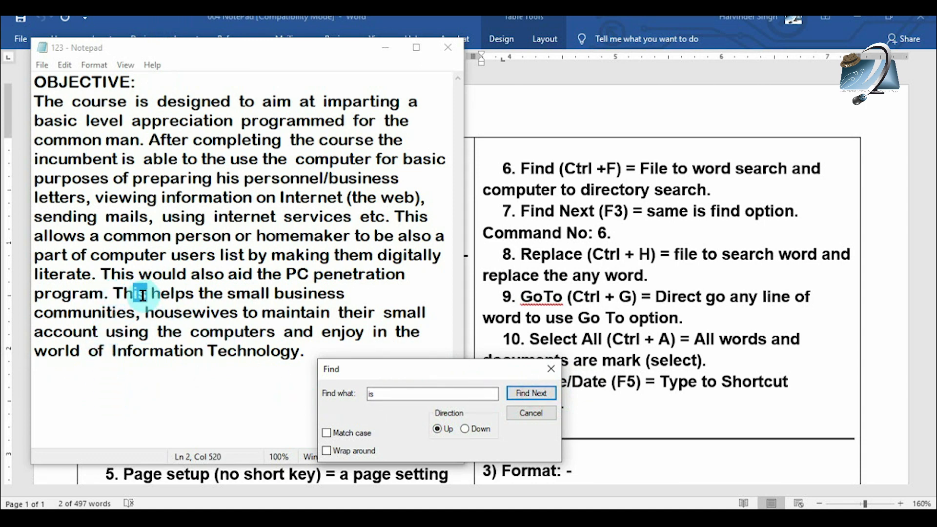
left_click(537, 391)
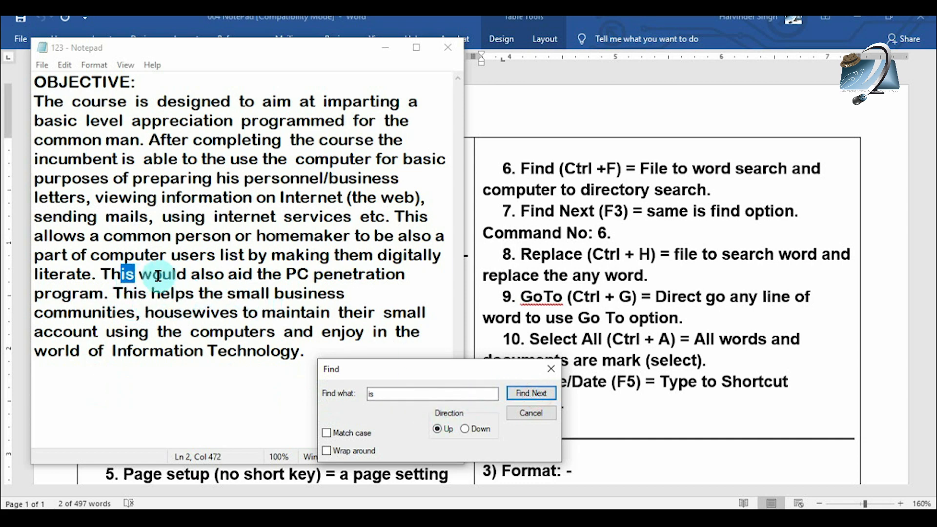
left_click(515, 393)
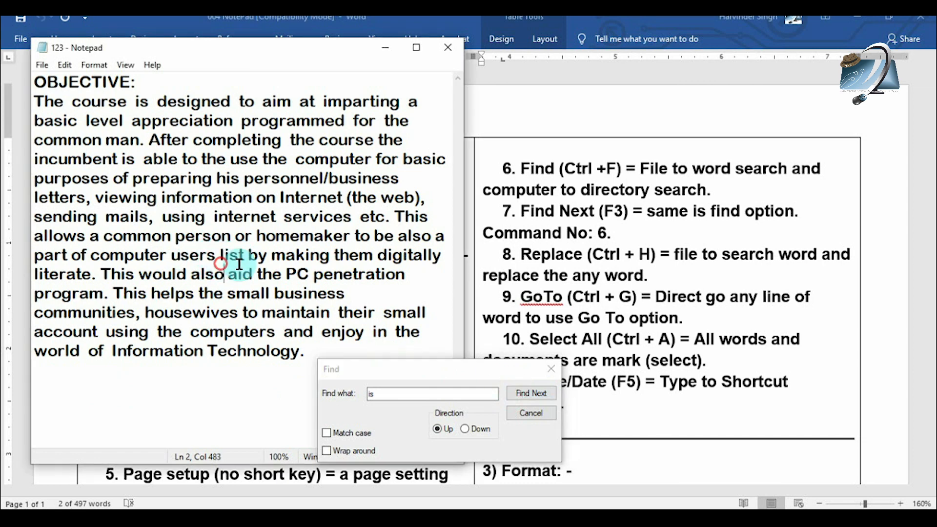
left_click(220, 263)
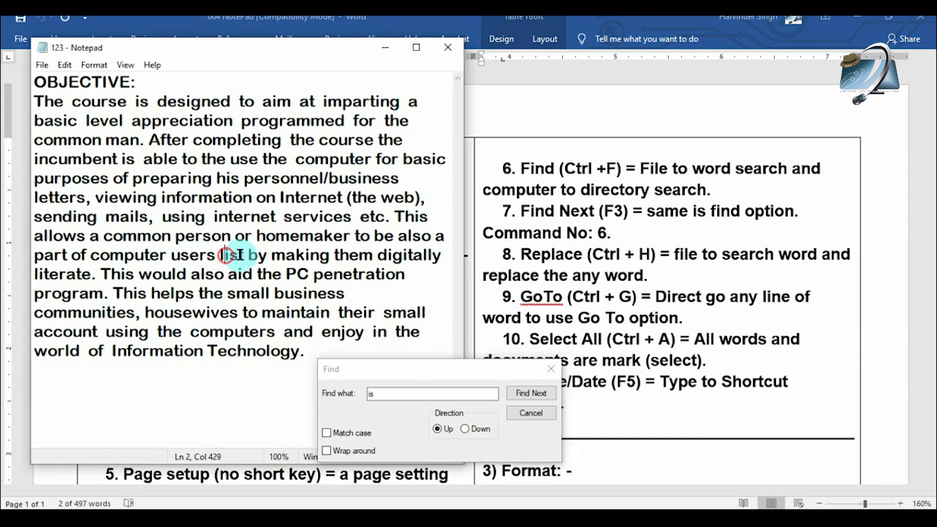
Continue searching upward for "is" from the word "list" until the matches above it are exhausted.
left_click(522, 393)
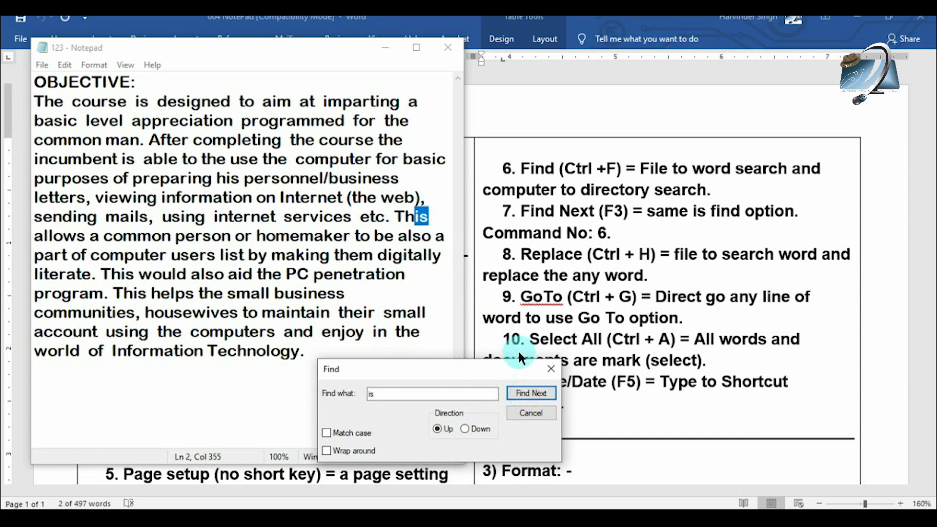
left_click(529, 392)
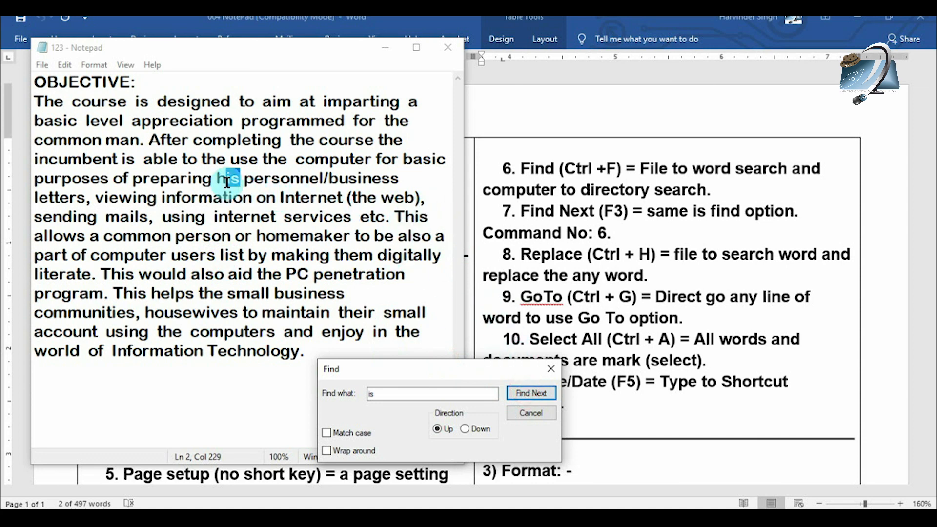
left_click(517, 391)
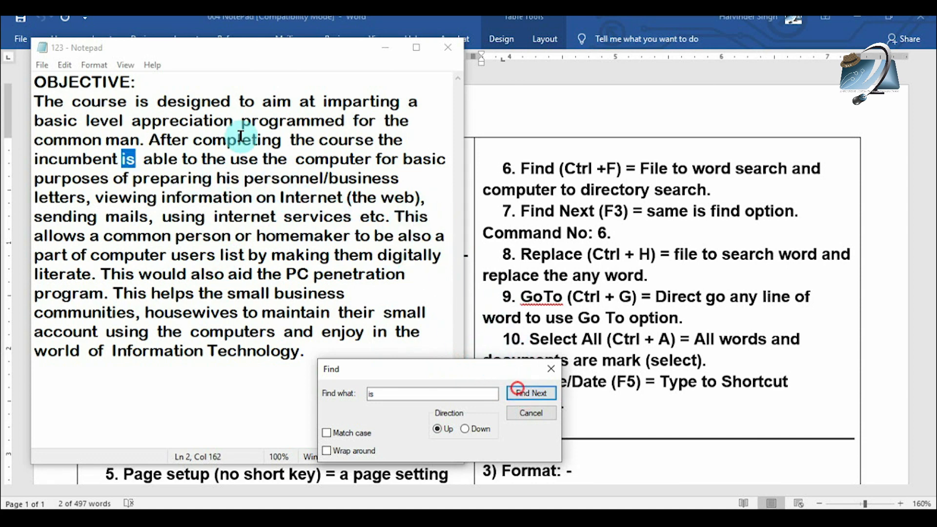
left_click(124, 158)
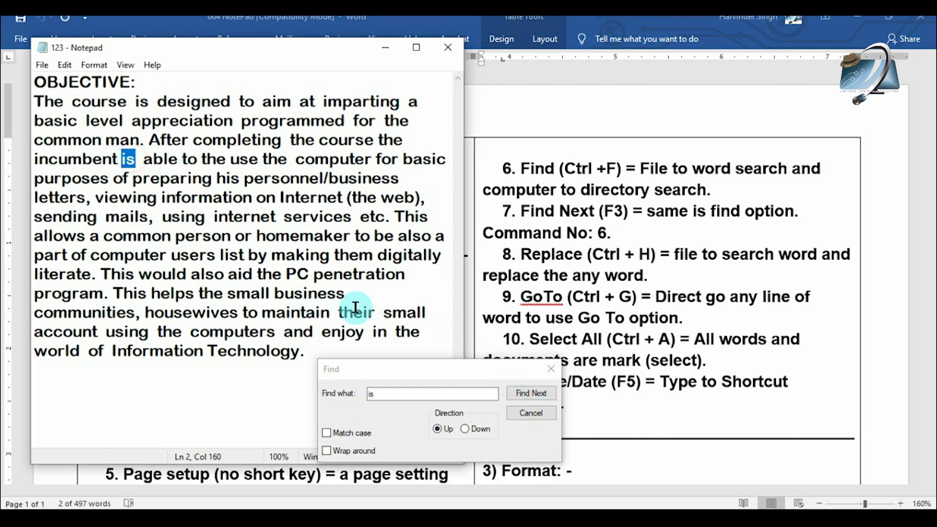
left_click(525, 393)
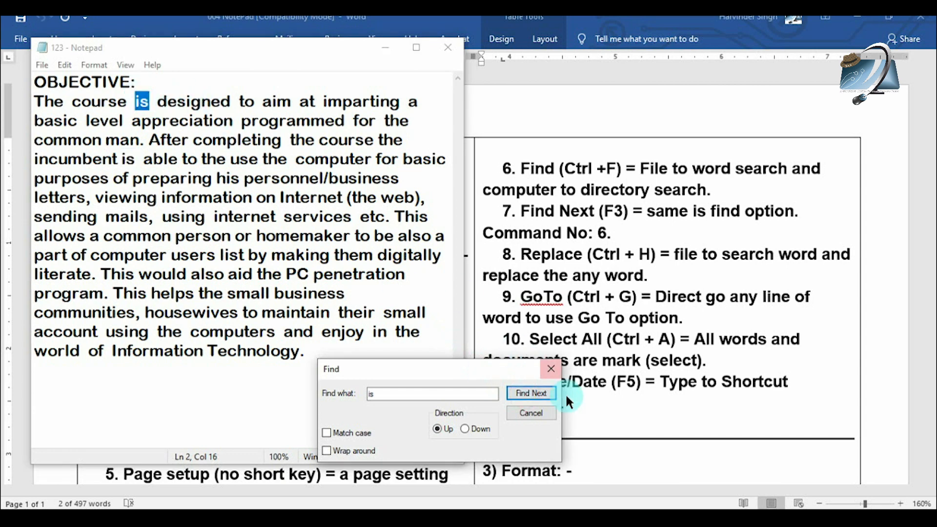
left_click(533, 393)
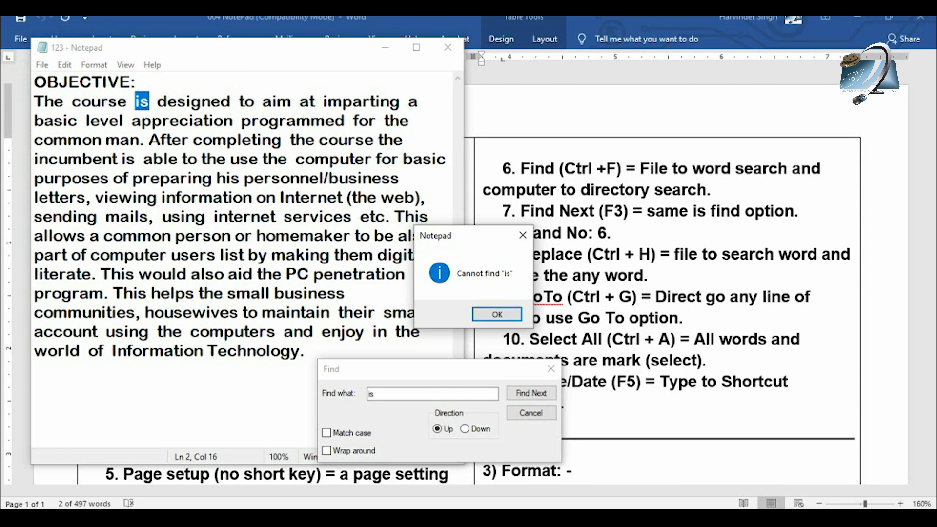
left_click(479, 318)
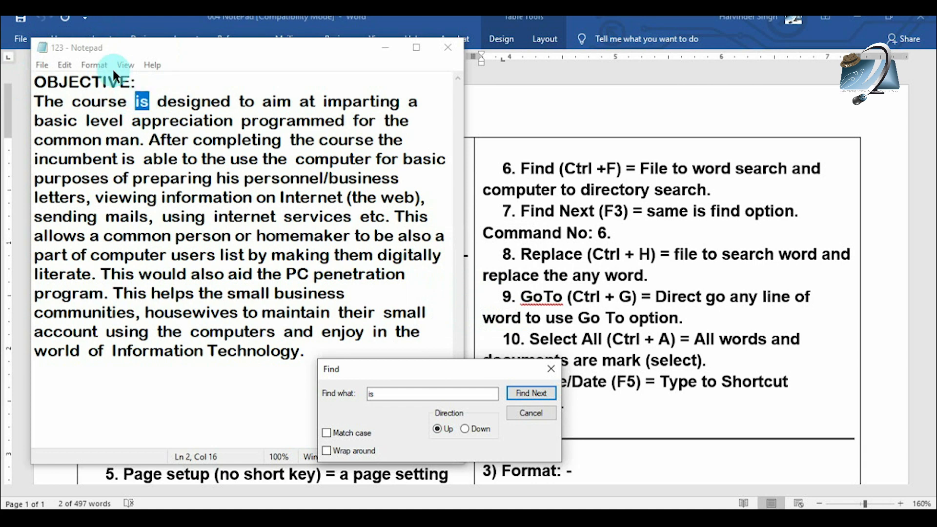
Set the search direction to down, step through the matches for "is" to the end of the text, and close the Find dialog.
left_click(476, 428)
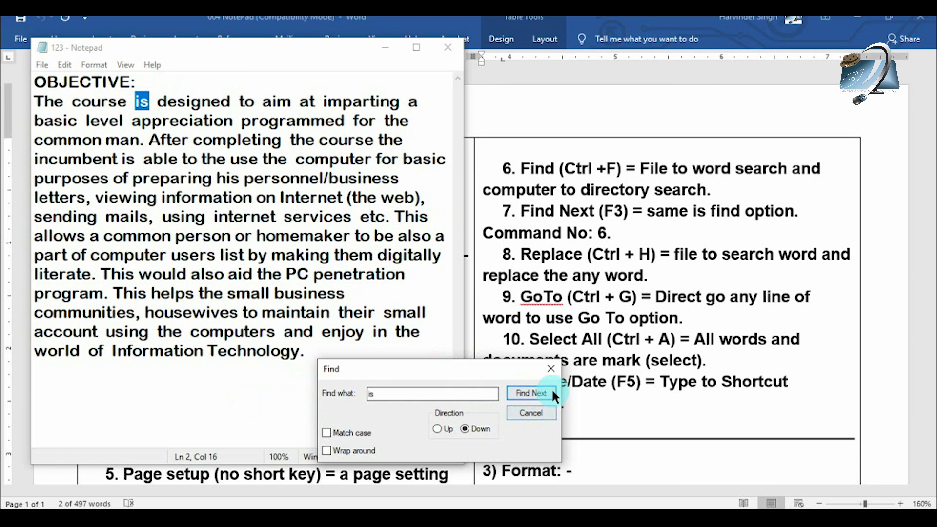
left_click(535, 393)
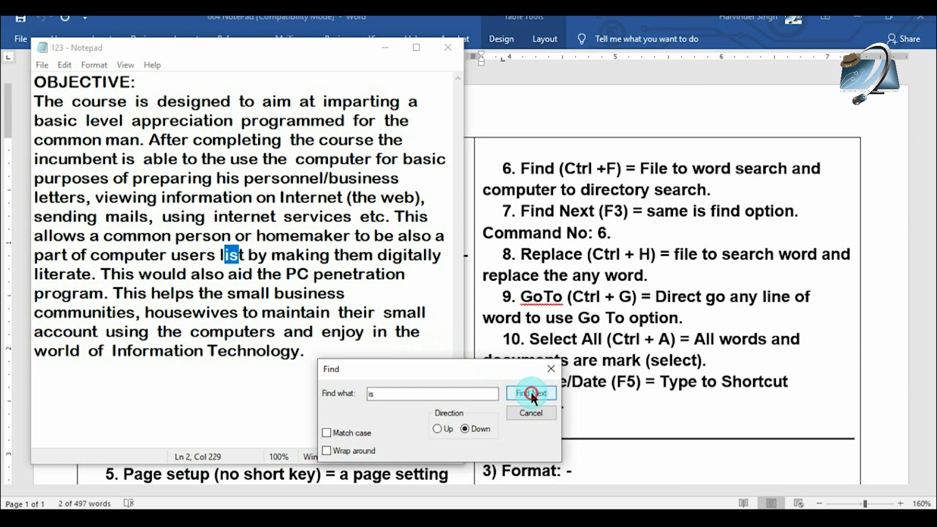
left_click(531, 393)
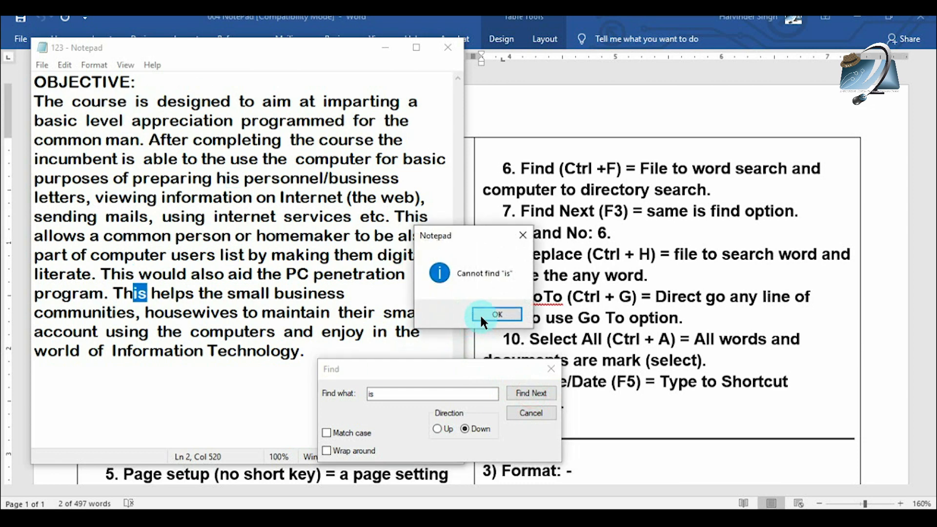
left_click(481, 319)
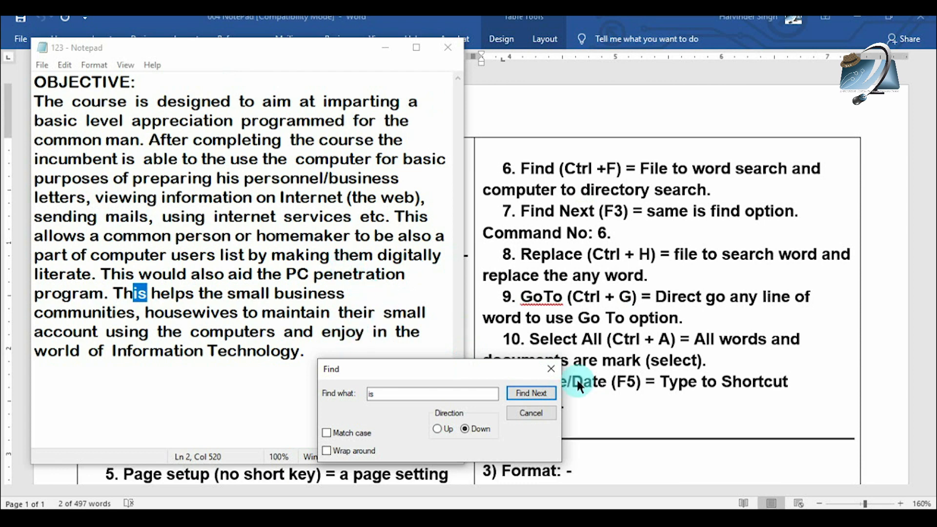
left_click(541, 369)
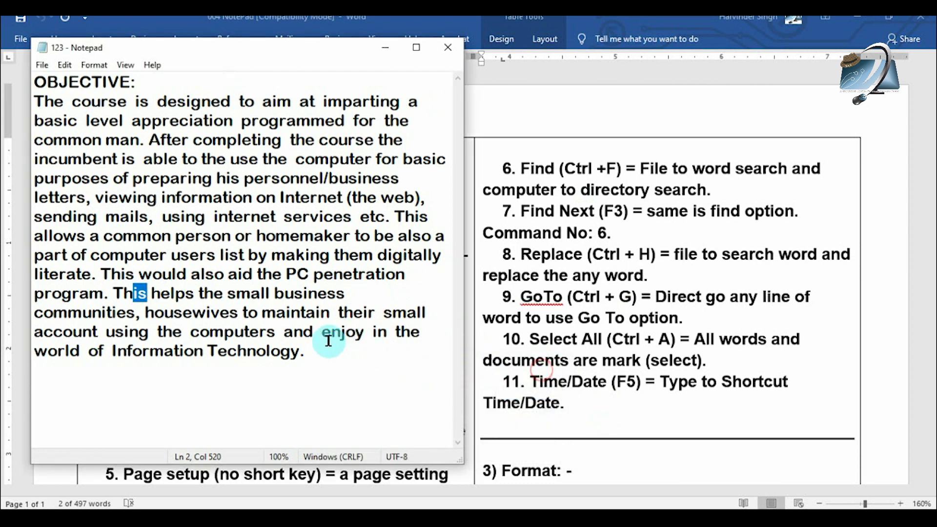
Put the cursor on the blank last line, reopen the Find dialog and move it away from the upper lines of text.
left_click(256, 373)
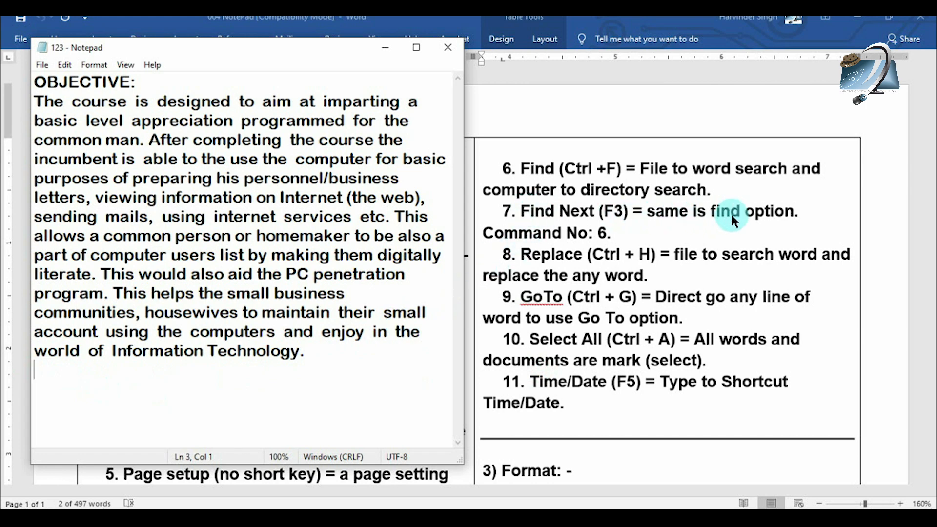
left_click(66, 63)
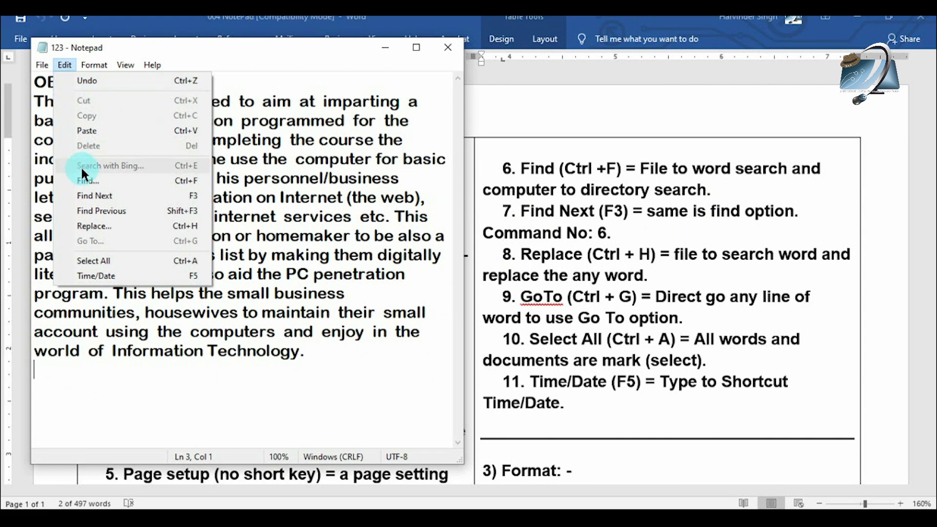
left_click(88, 179)
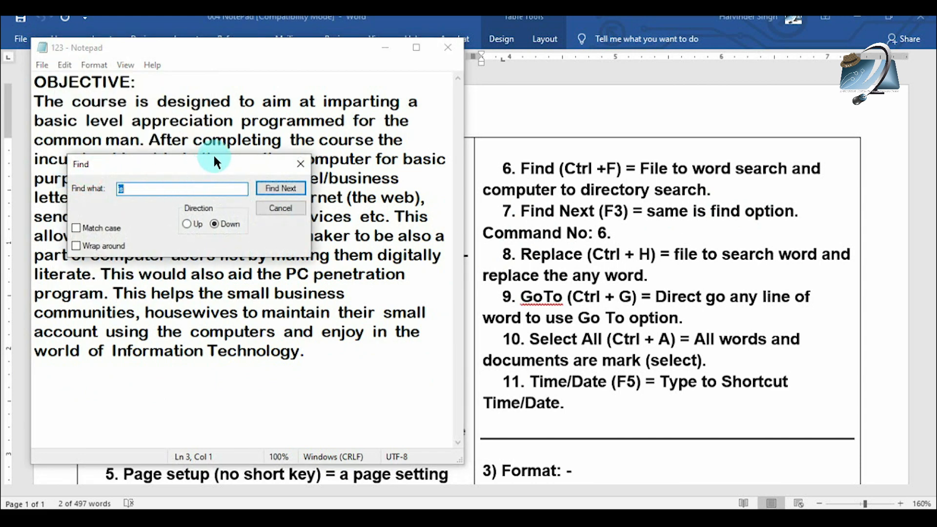
left_click_drag(213, 154, 424, 285)
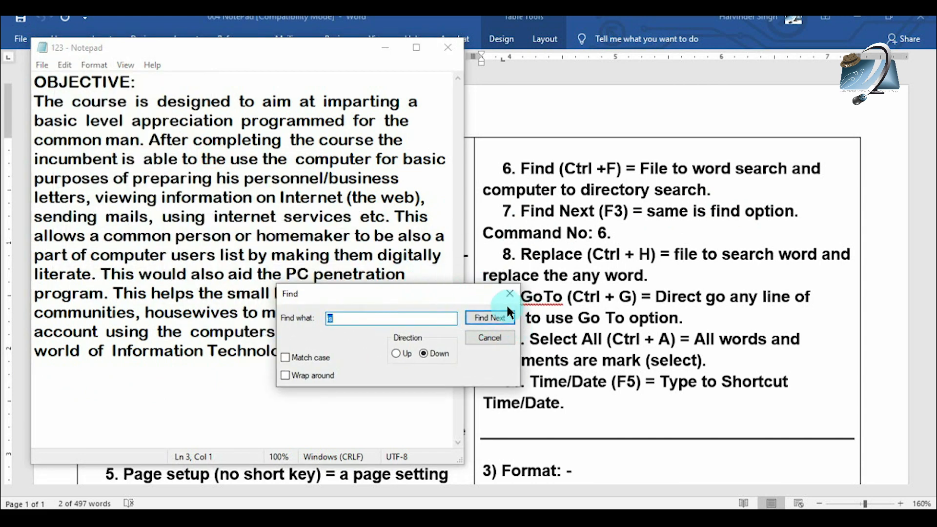
Set the search direction to up, step through matches for "is" back to the word "his", and close the Find dialog.
left_click(403, 351)
left_click(479, 318)
left_click(479, 317)
left_click(479, 317)
left_click(479, 318)
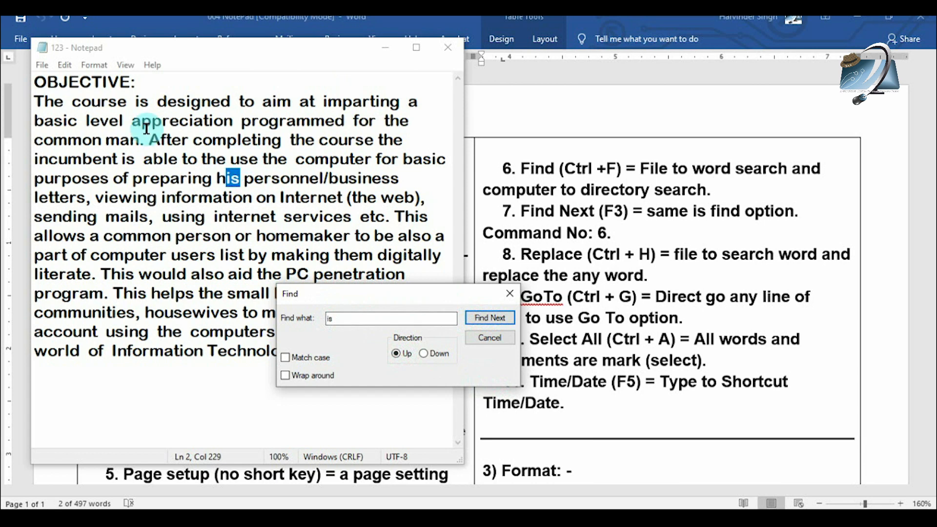
left_click(510, 336)
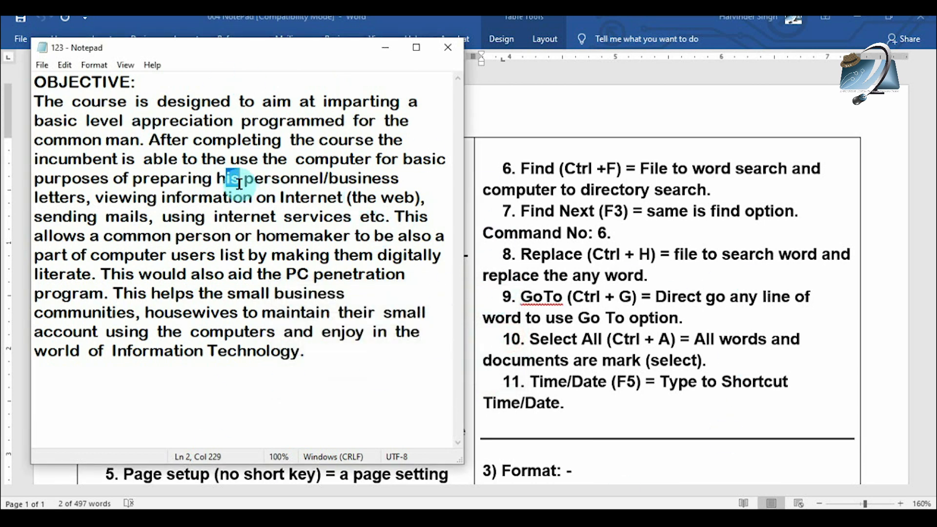
Put the cursor on the blank last line and run Find Next twice for "is" without reopening the Find dialog.
left_click(87, 373)
left_click(64, 65)
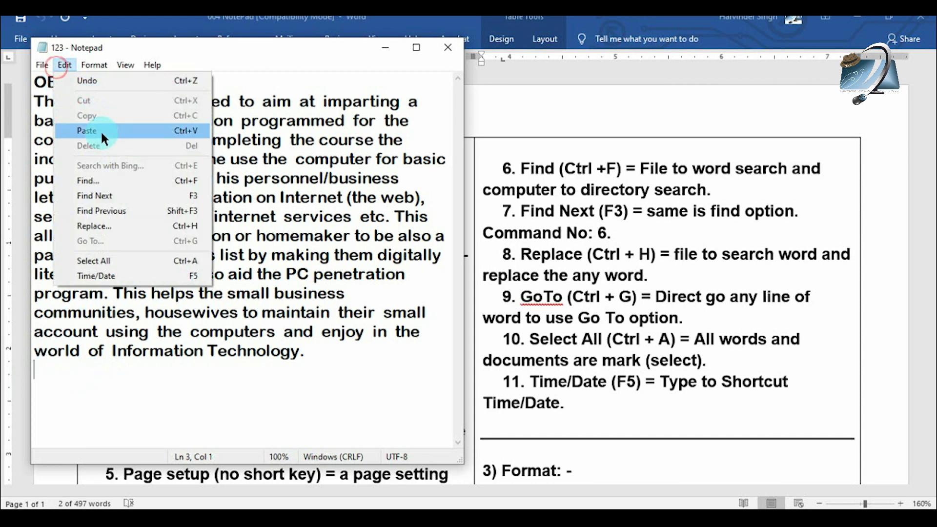
left_click(111, 193)
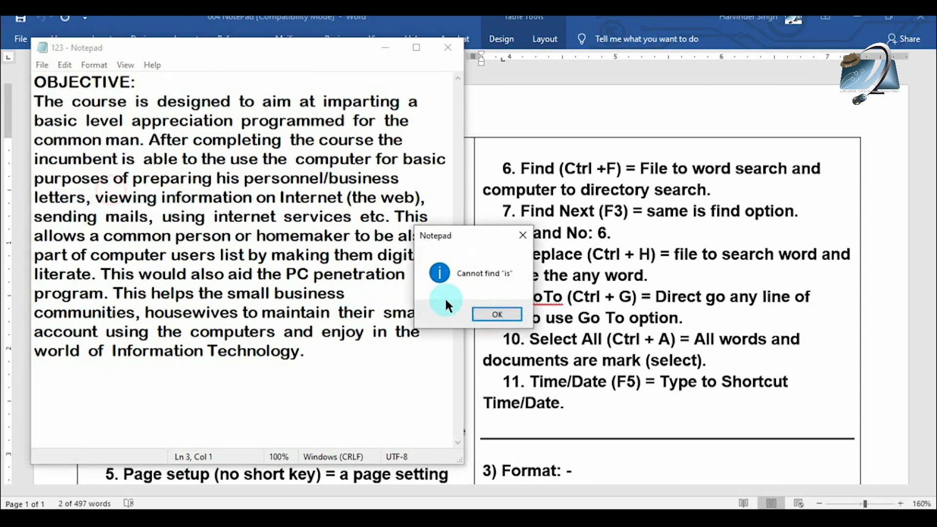
left_click(496, 314)
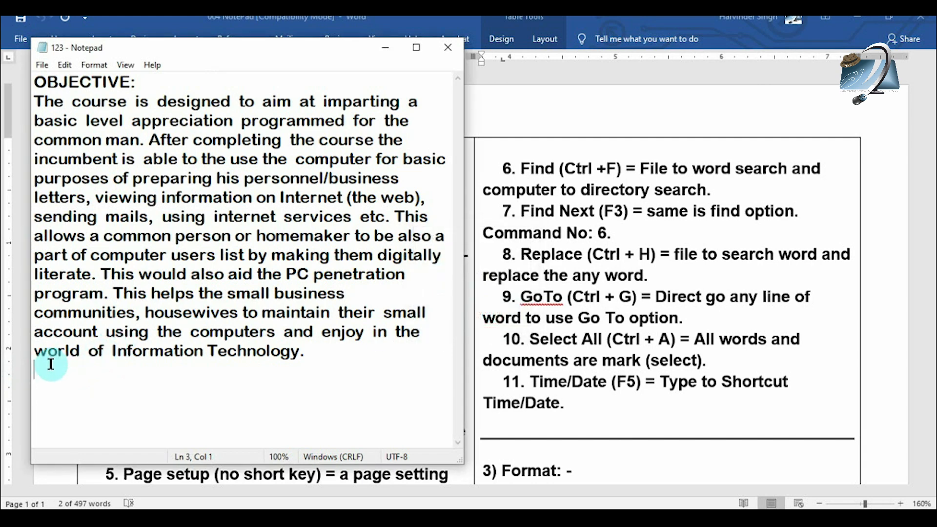
left_click(89, 60)
mouse_move(71, 61)
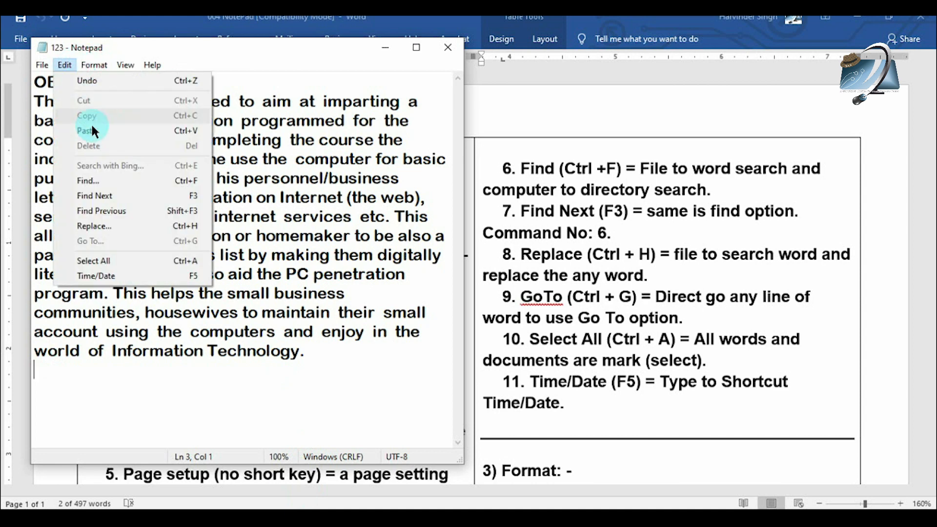
left_click(115, 195)
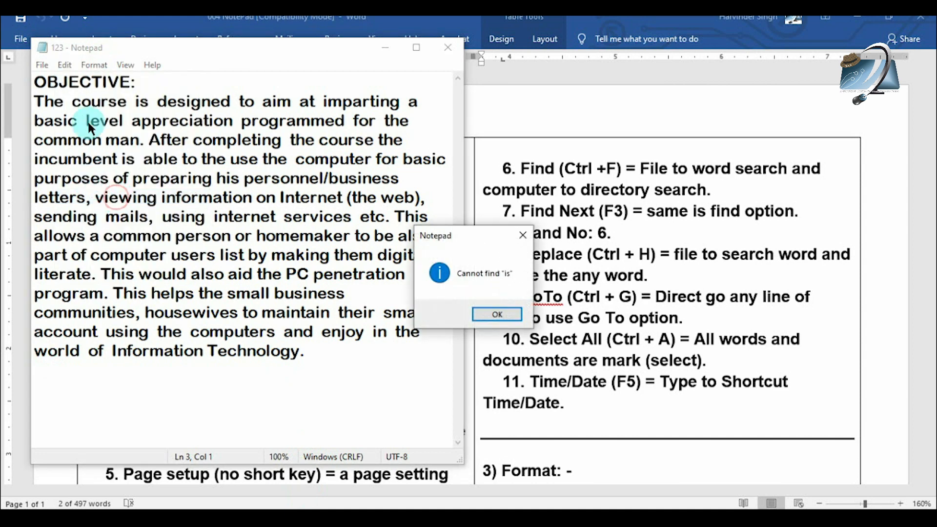
left_click(484, 310)
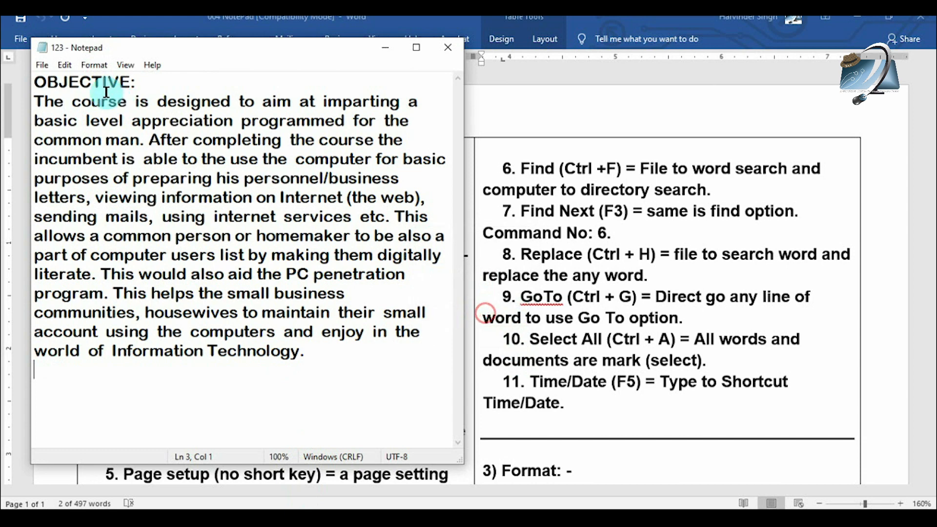
Reopen the Find dialog and search upward for "is" from the blank last line to "The course is", moving the dialog off the text.
left_click(65, 63)
left_click(93, 180)
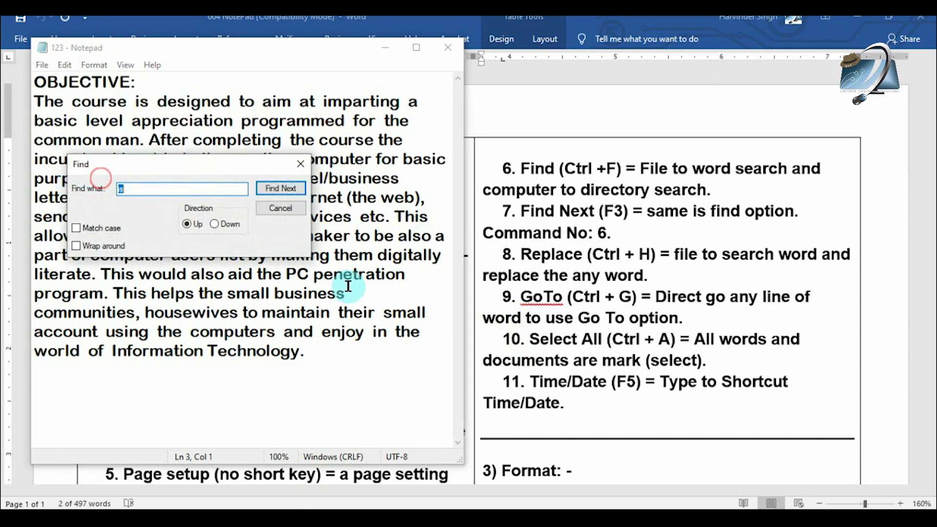
left_click(274, 187)
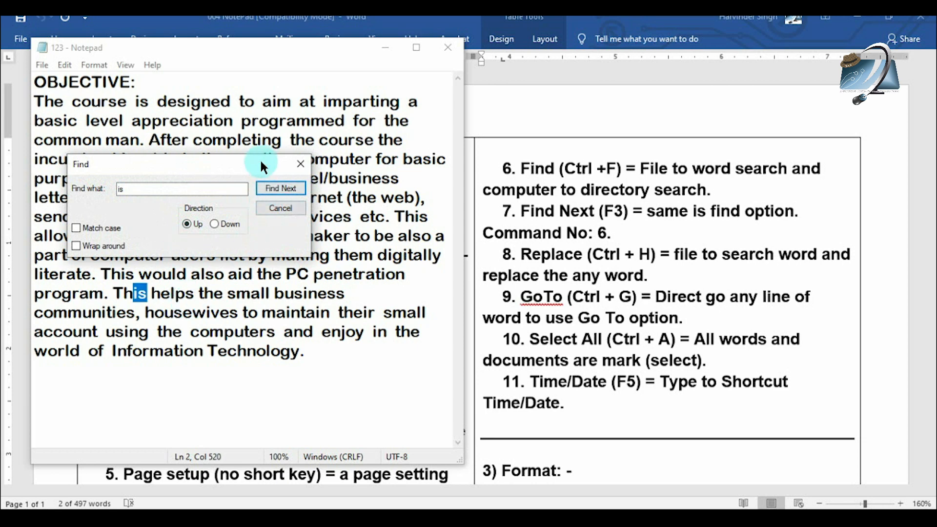
left_click_drag(261, 162, 270, 188)
left_click(290, 210)
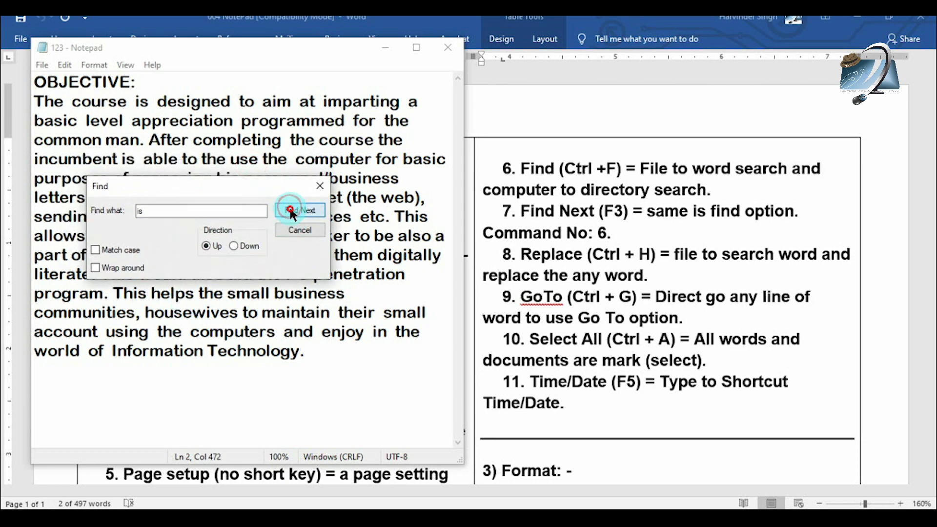
left_click(290, 211)
left_click(290, 208)
left_click(290, 209)
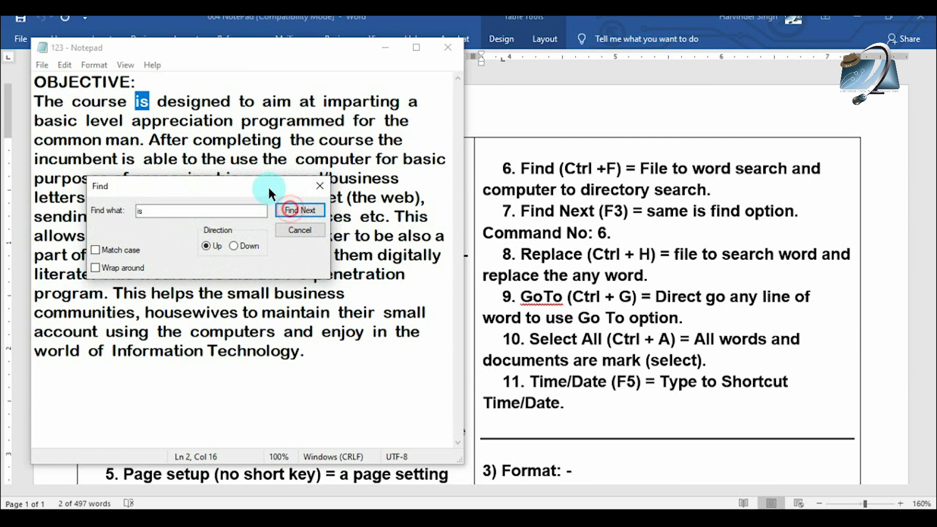
left_click_drag(269, 187, 268, 207)
Put the cursor before the OBJECTIVE heading, close the Find dialog with the direction kept at up, and run Find Next for "is".
left_click(40, 83)
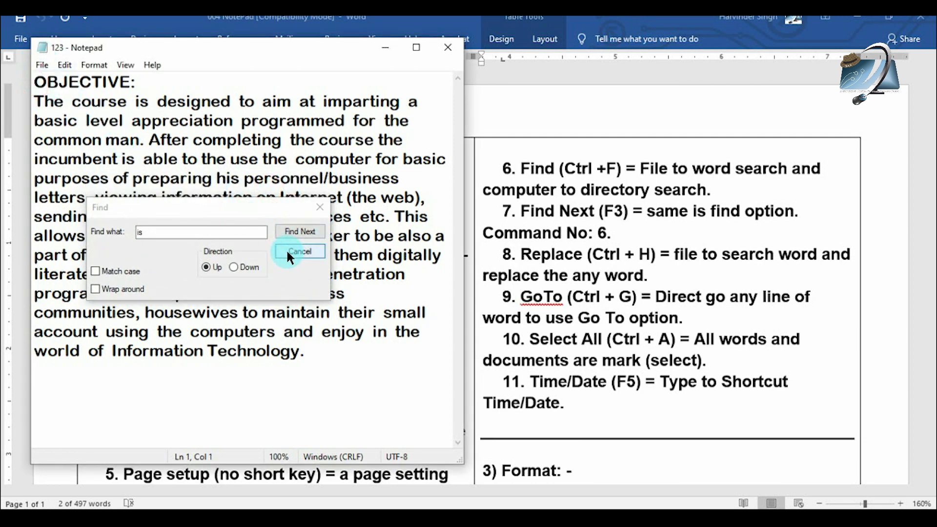
left_click(206, 268)
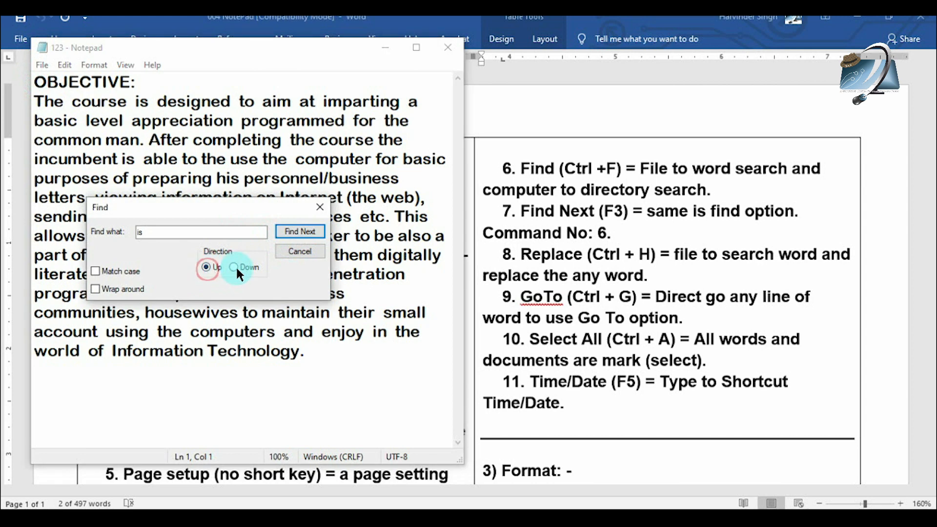
left_click(290, 257)
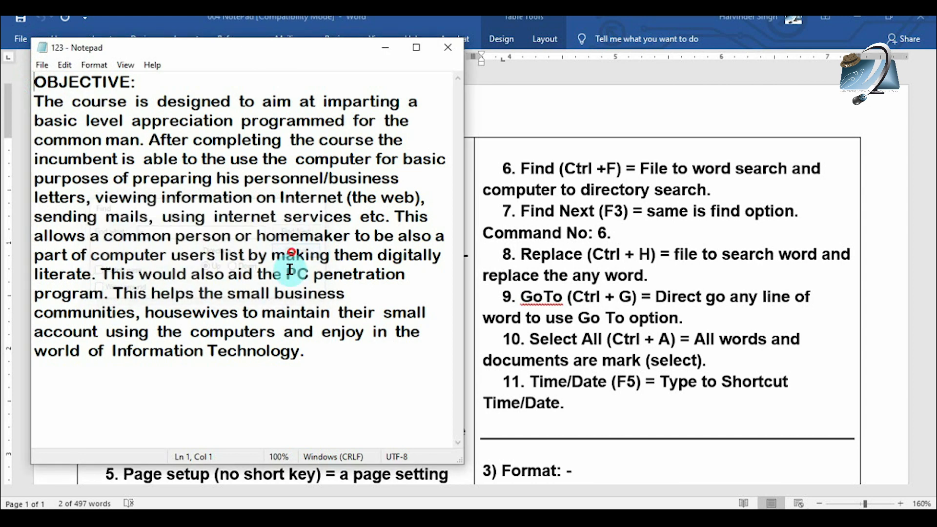
left_click(71, 68)
left_click(131, 191)
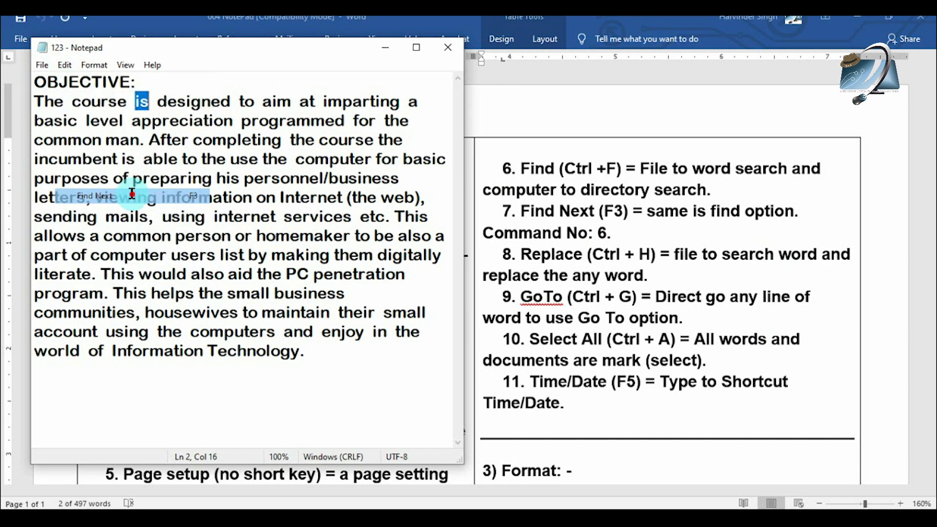
Return the cursor to the blank last line and run Find Next for "is" from there.
left_click(88, 377)
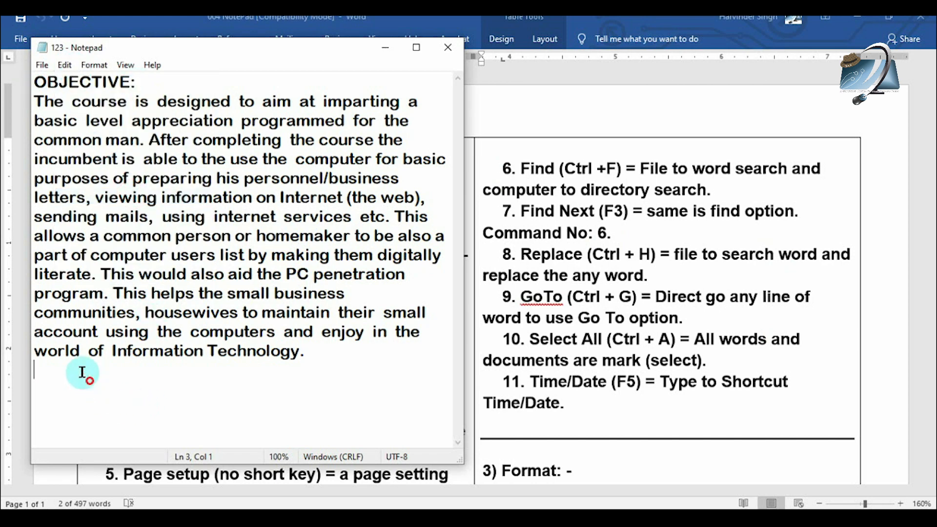
left_click(67, 66)
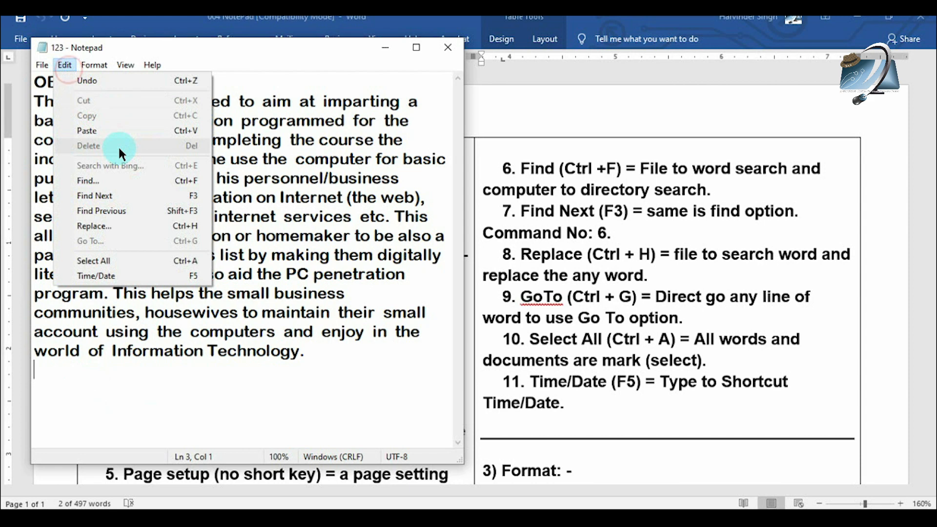
left_click(104, 197)
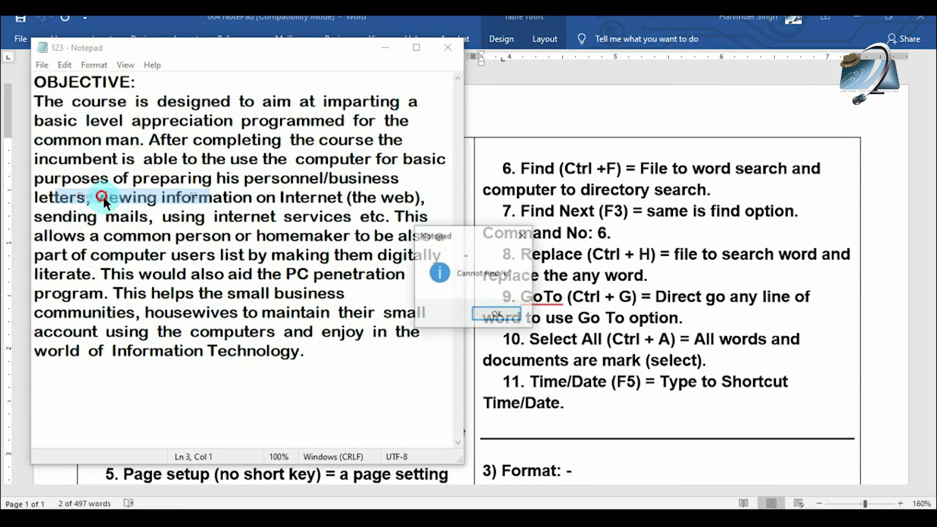
Reopen the Find dialog with the direction kept at up, run Find Next for "is" from the blank last line, and close the dialog.
left_click(496, 314)
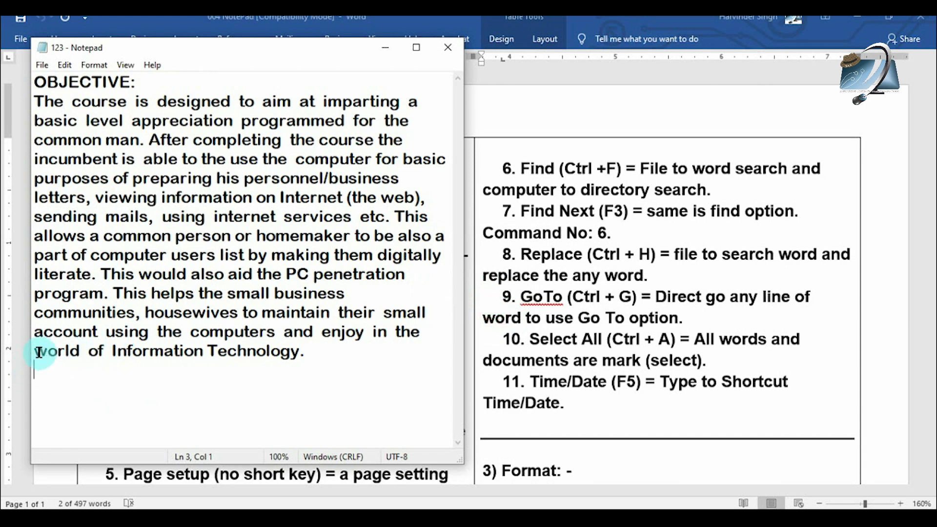
left_click(65, 65)
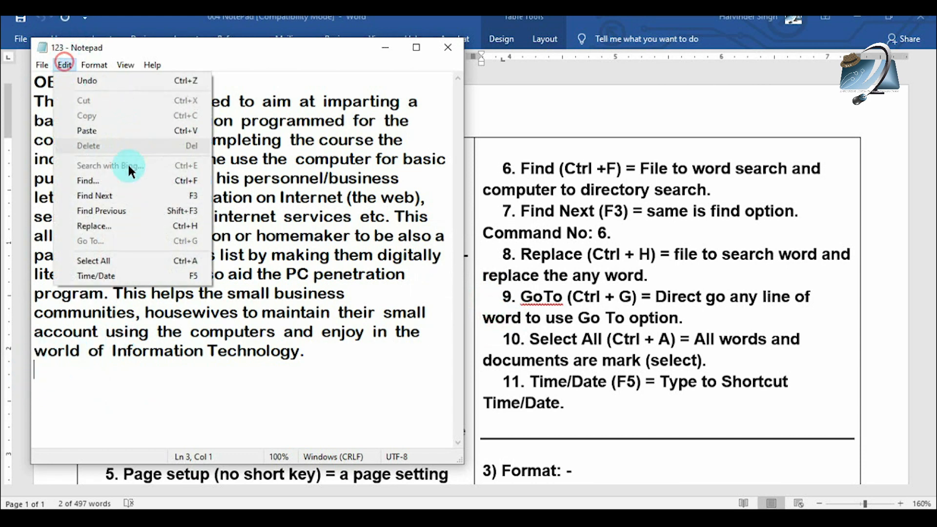
left_click(126, 179)
left_click(192, 224)
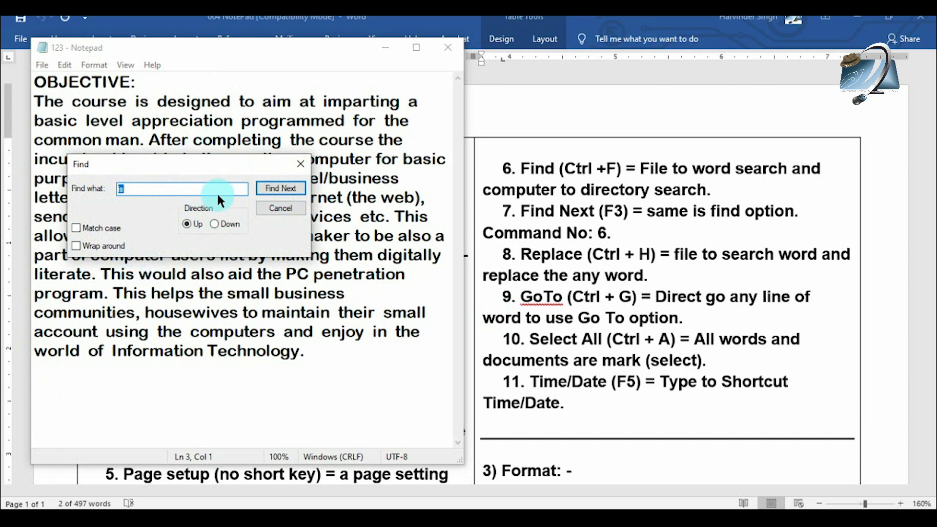
left_click(61, 64)
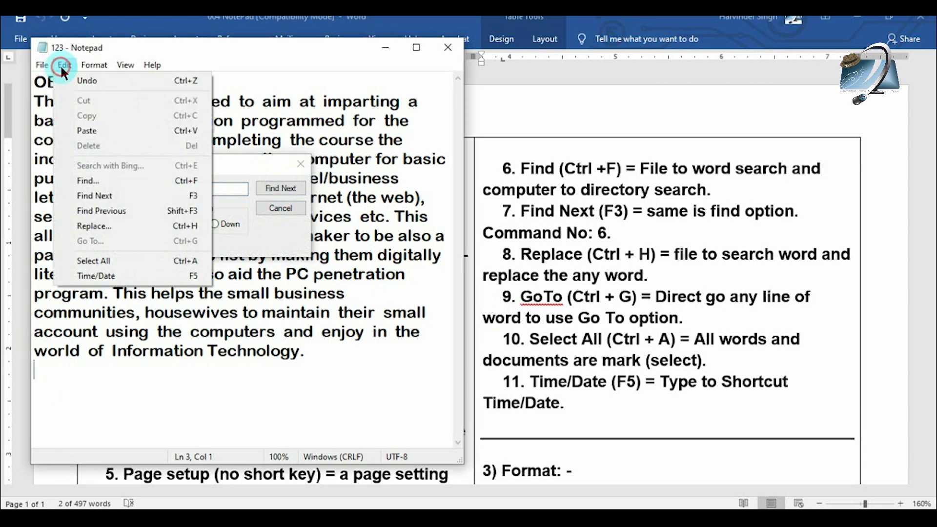
left_click(116, 194)
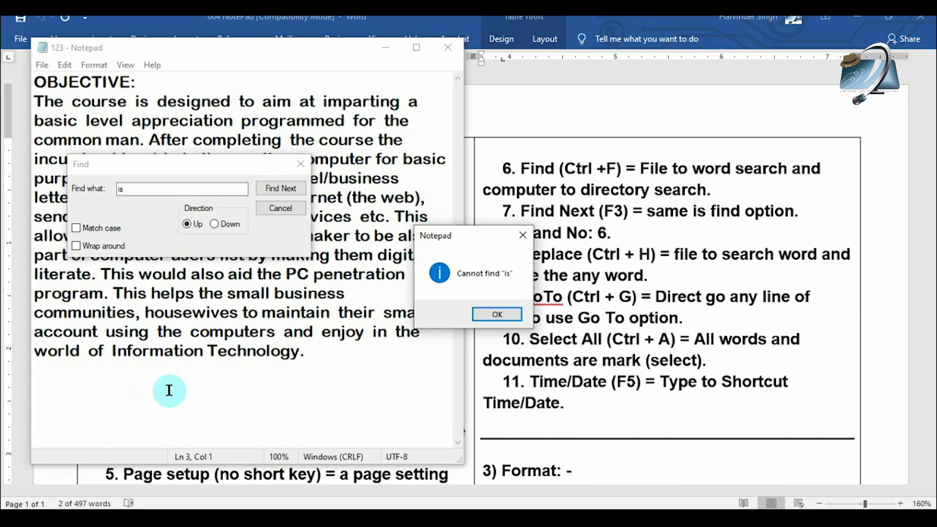
left_click(475, 315)
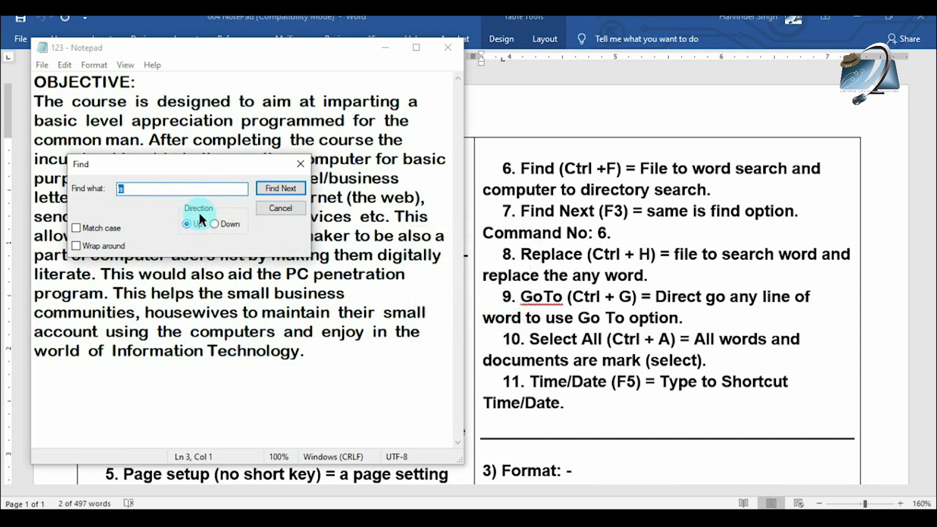
left_click(285, 210)
left_click(91, 67)
left_click(64, 65)
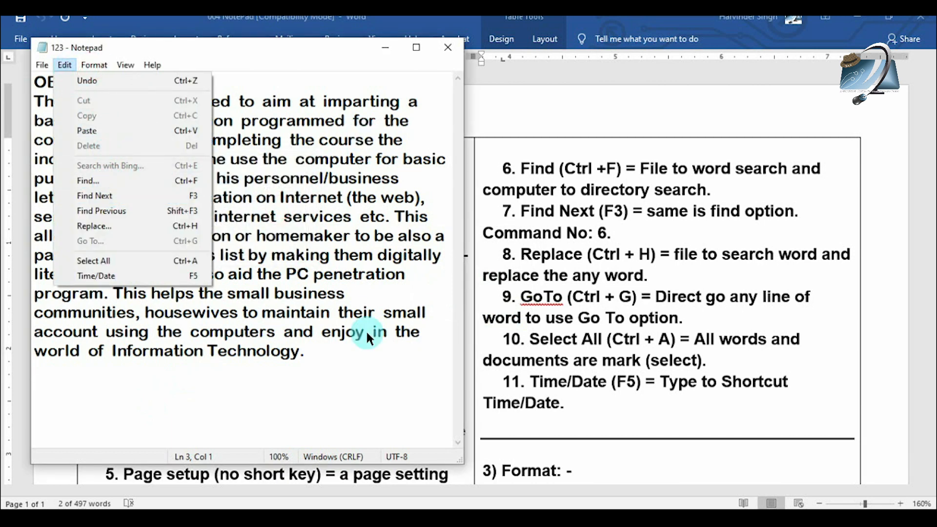
left_click(241, 390)
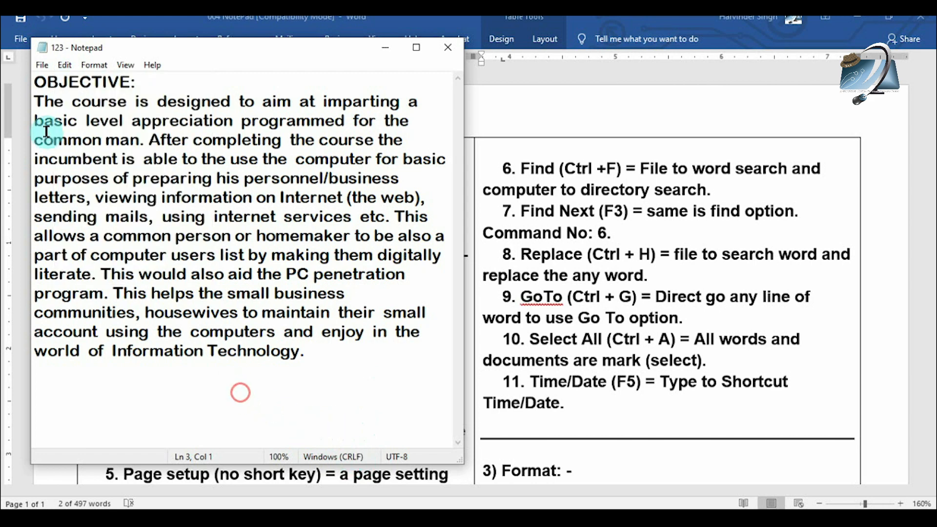
left_click(38, 98)
left_click(65, 65)
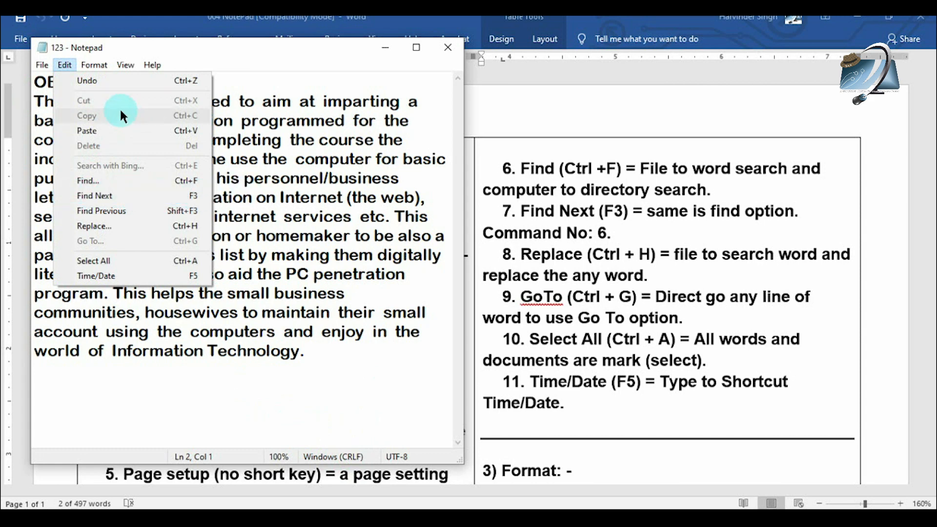
Switch to the Word notes to read the Find Next and Replace entries, and return to the Notepad file 123.
left_click(583, 222)
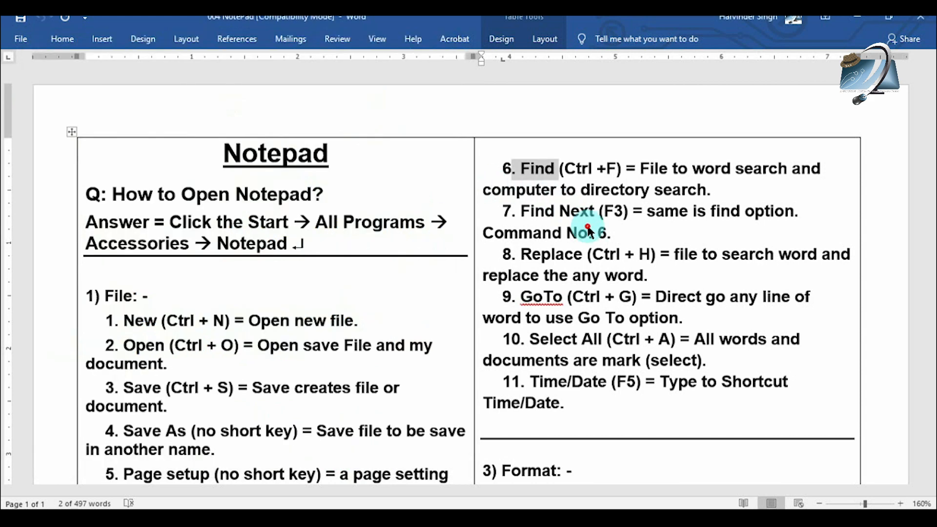
key("alt+Tab")
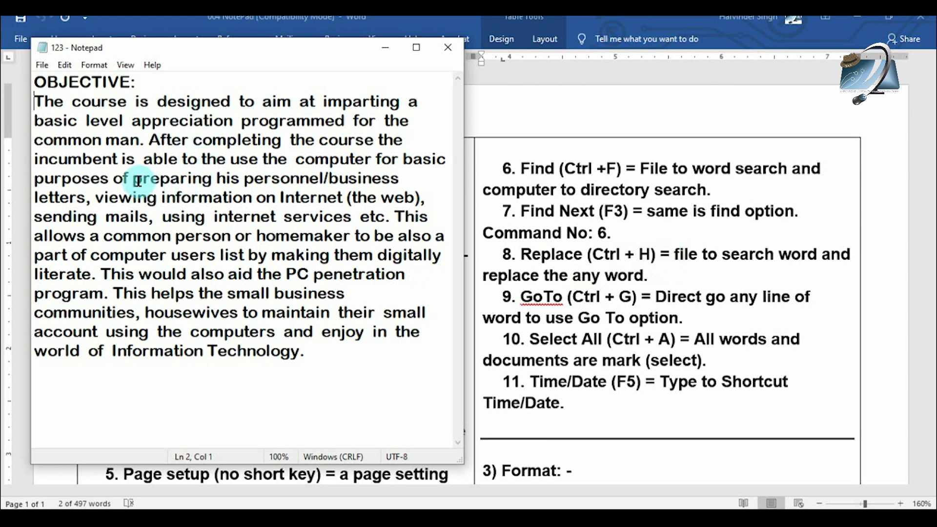
left_click_drag(132, 178, 212, 179)
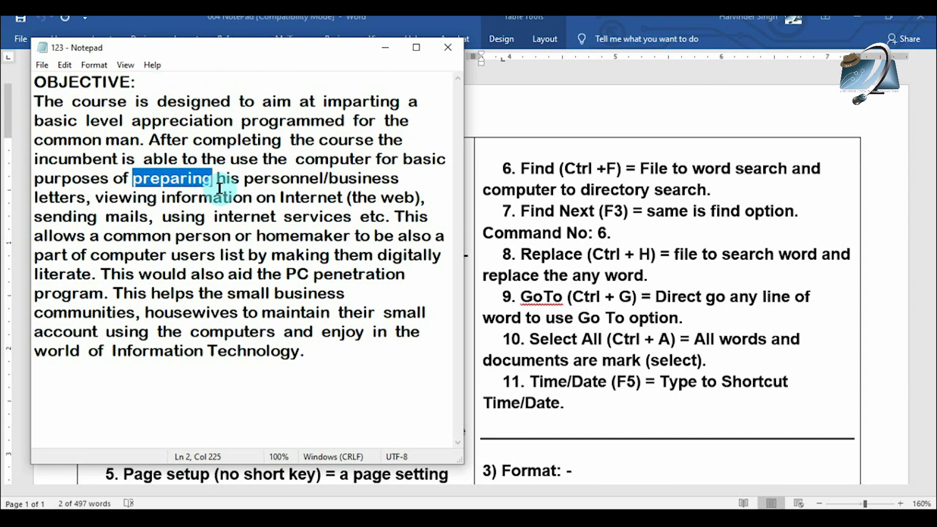
left_click(182, 215)
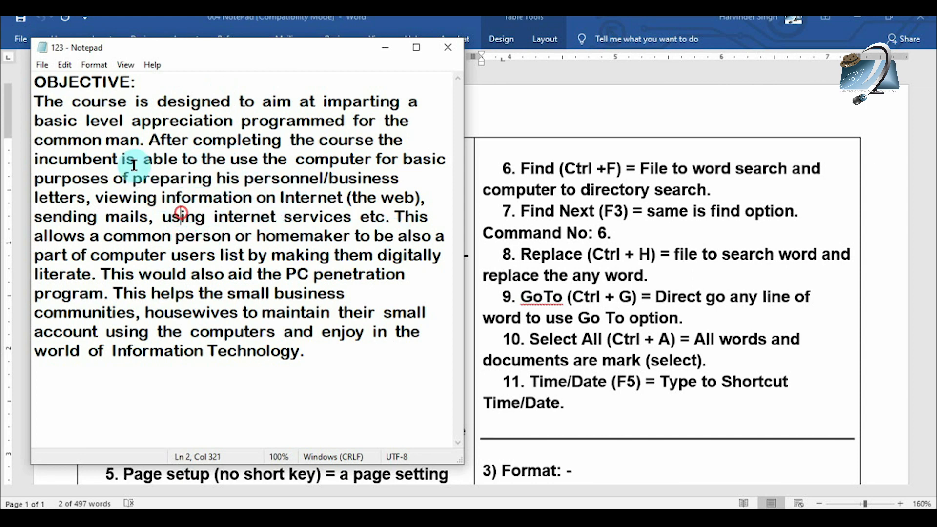
Open the Replace dialog and move it down off most of the text.
left_click(65, 66)
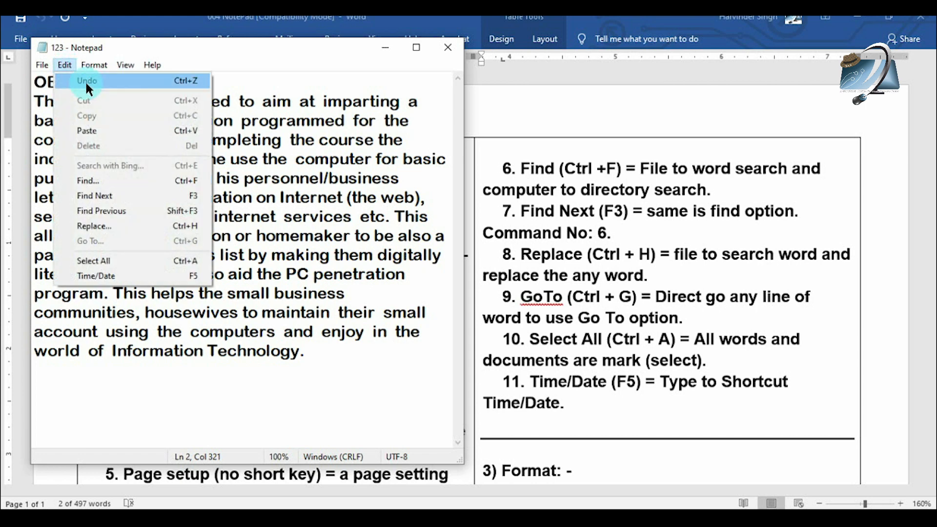
left_click(101, 221)
left_click_drag(172, 123, 362, 330)
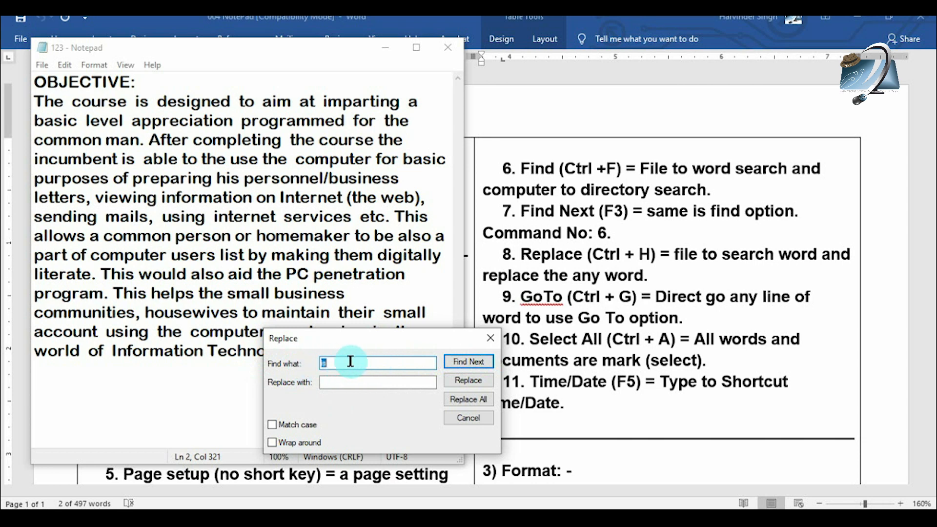
Step through the remaining matches of "is" with Find Next from the word "using" to the end of the text.
left_click(458, 361)
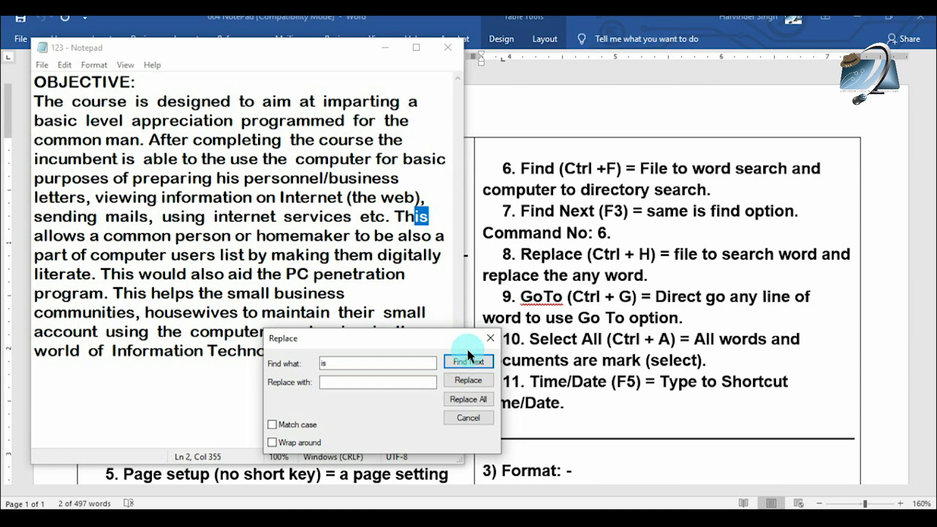
left_click(466, 359)
left_click(467, 360)
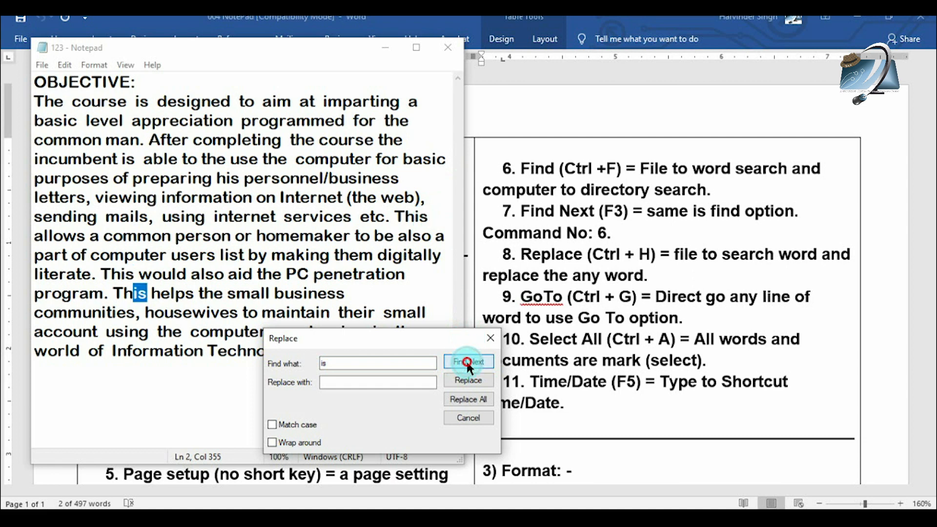
left_click(466, 360)
left_click(487, 309)
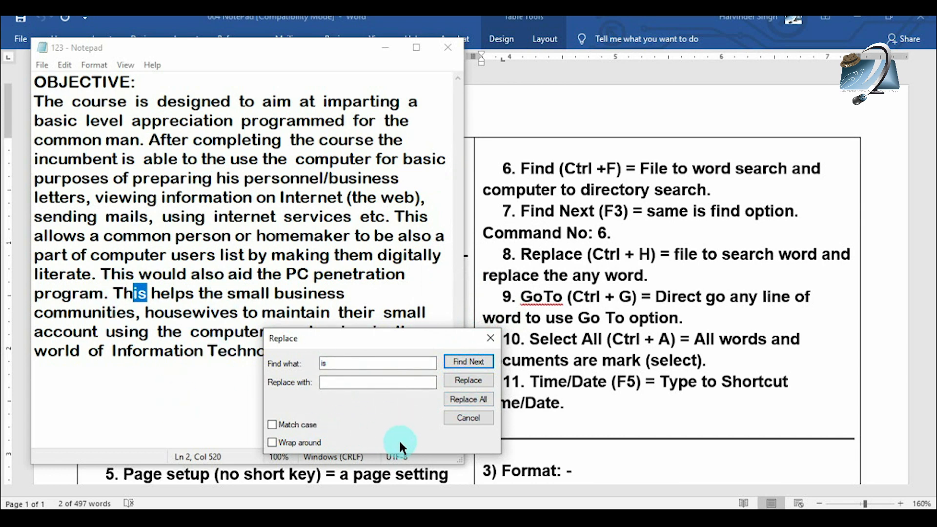
Put the cursor after the first word of "The course is designed" and find "is" as far as "incumbent is".
left_click_drag(349, 345, 349, 354)
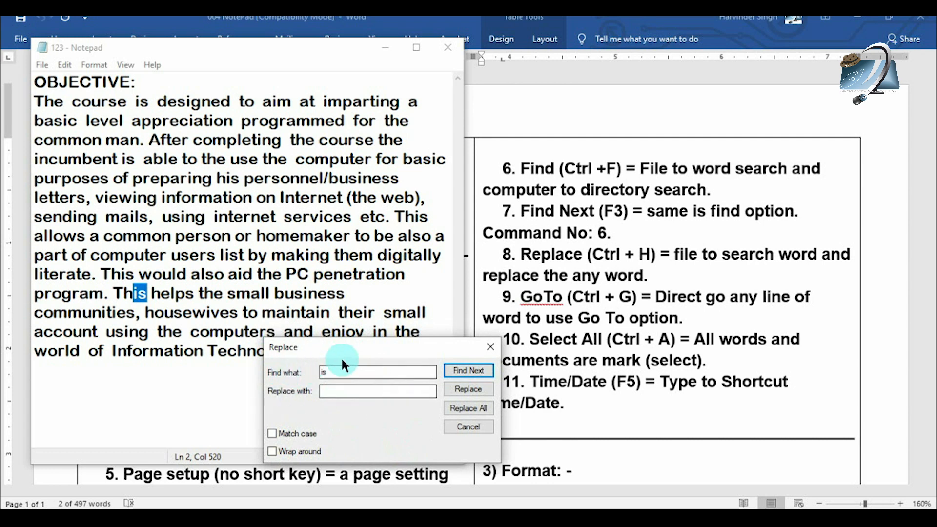
left_click(65, 101)
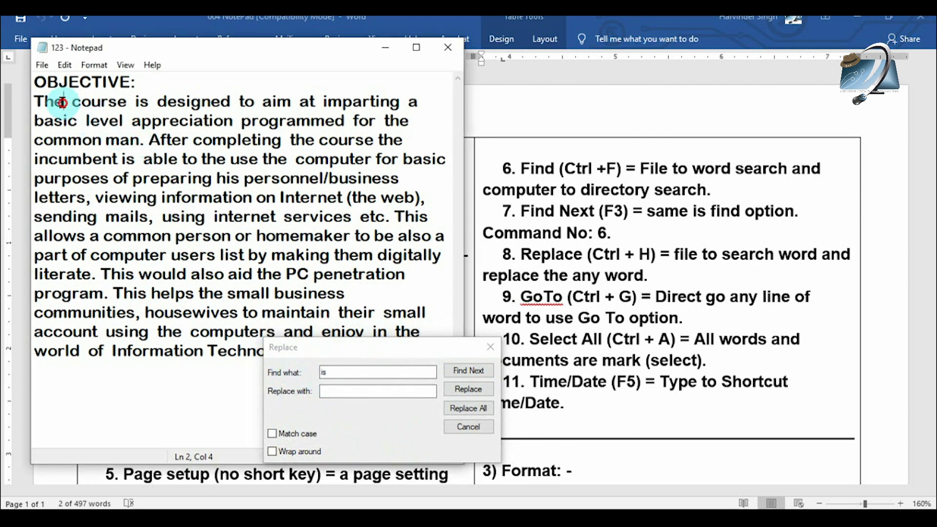
left_click(461, 379)
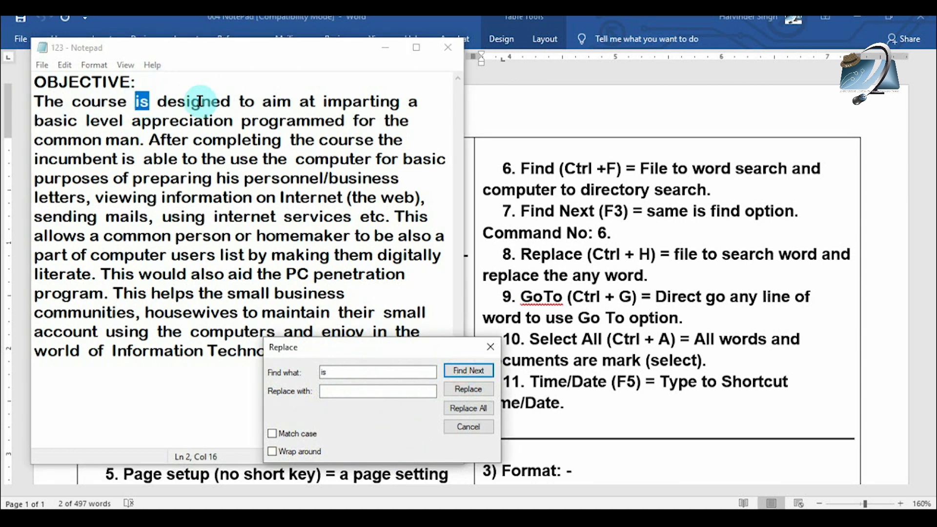
left_click(456, 369)
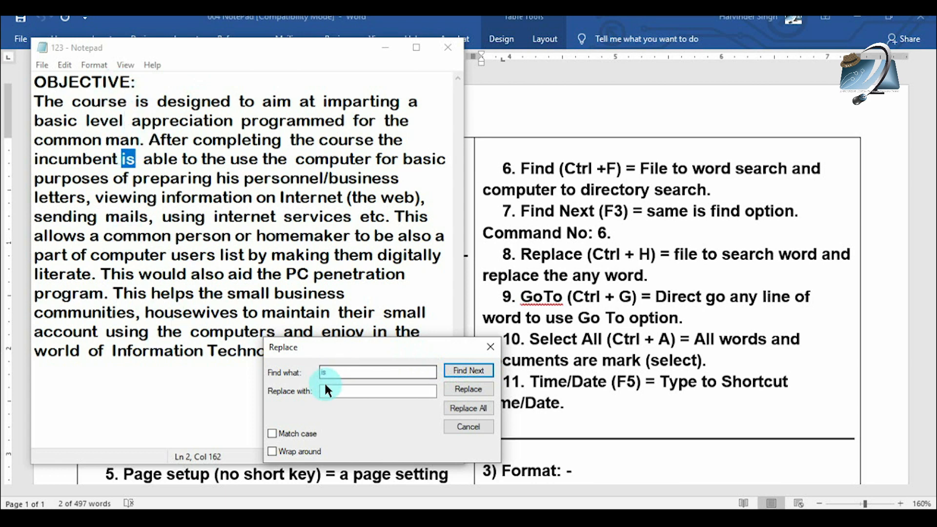
Set the replacement text to "abc" and replace only the "is" after "incumbent".
left_click(350, 370)
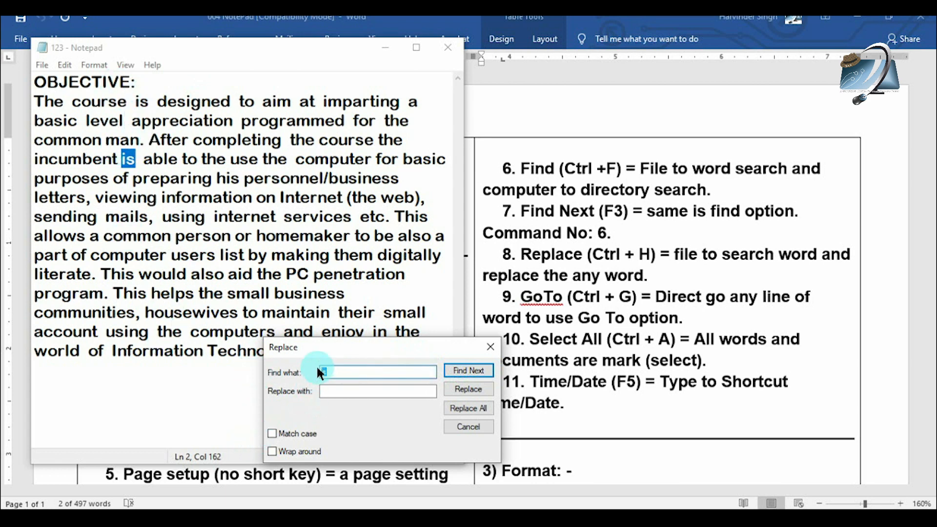
left_click(363, 390)
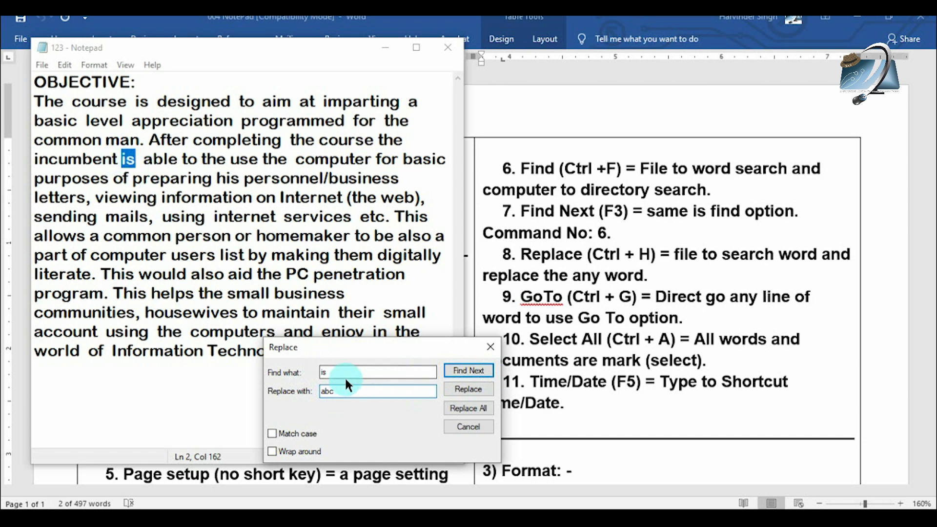
left_click(467, 388)
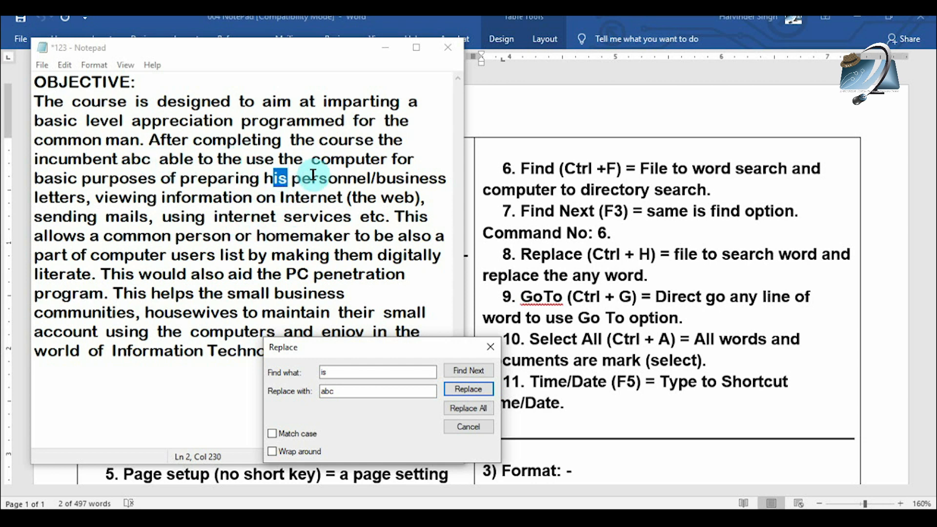
Skip to the "is" in "list", replace it with "abc", and move the Replace dialog clear of the last text line.
double_click(333, 392)
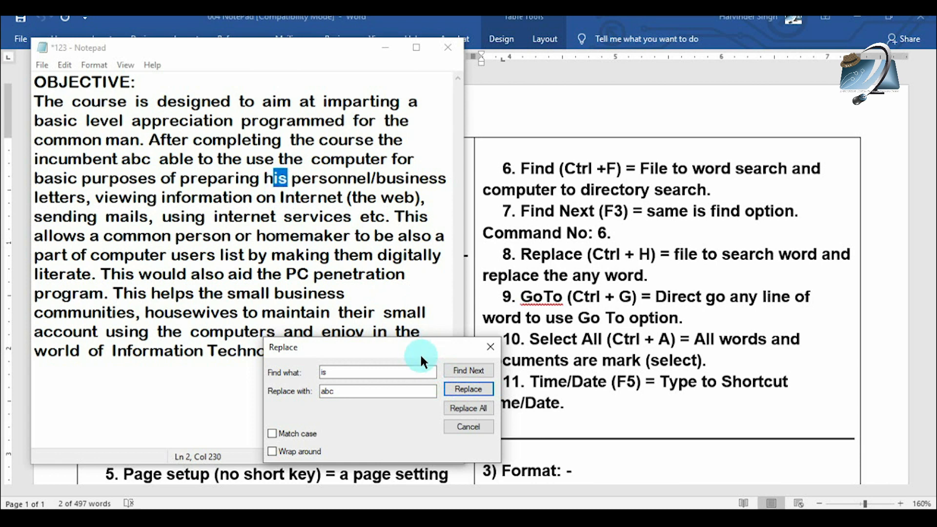
left_click(452, 367)
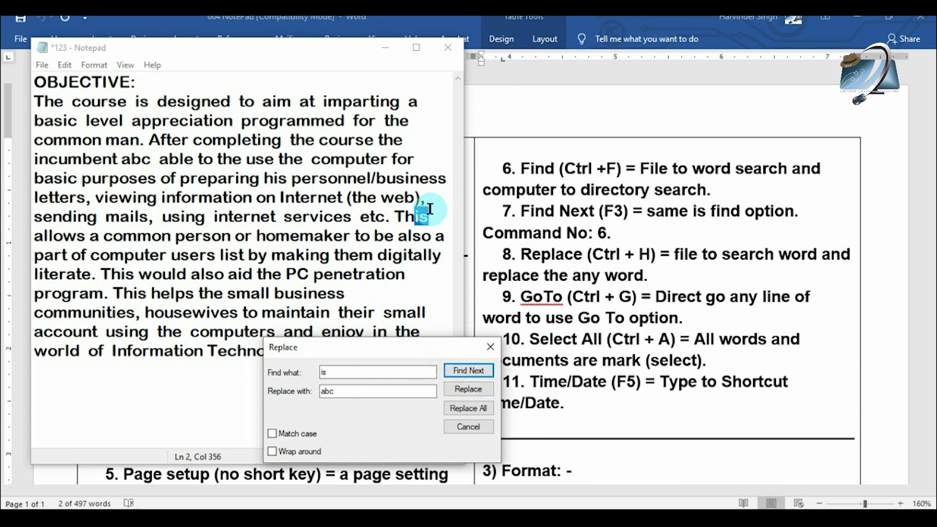
left_click(464, 365)
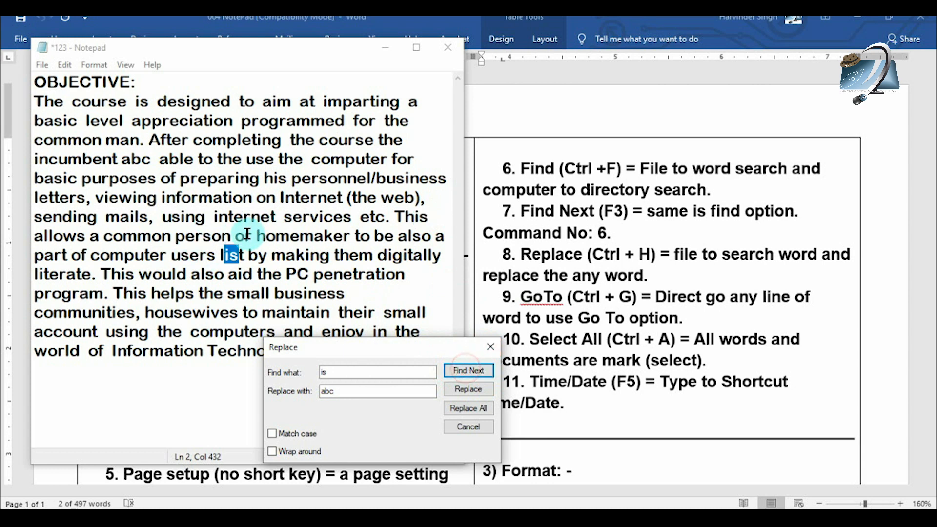
left_click(452, 390)
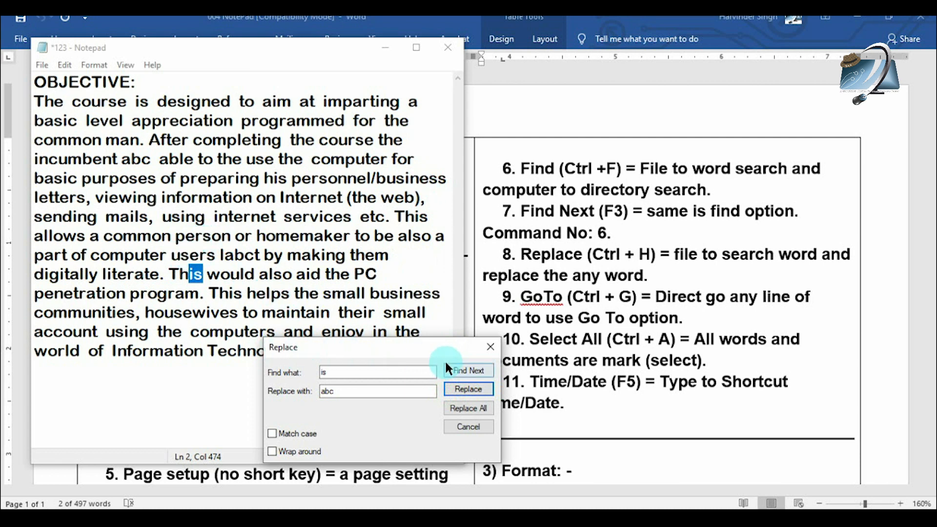
left_click_drag(332, 350, 411, 354)
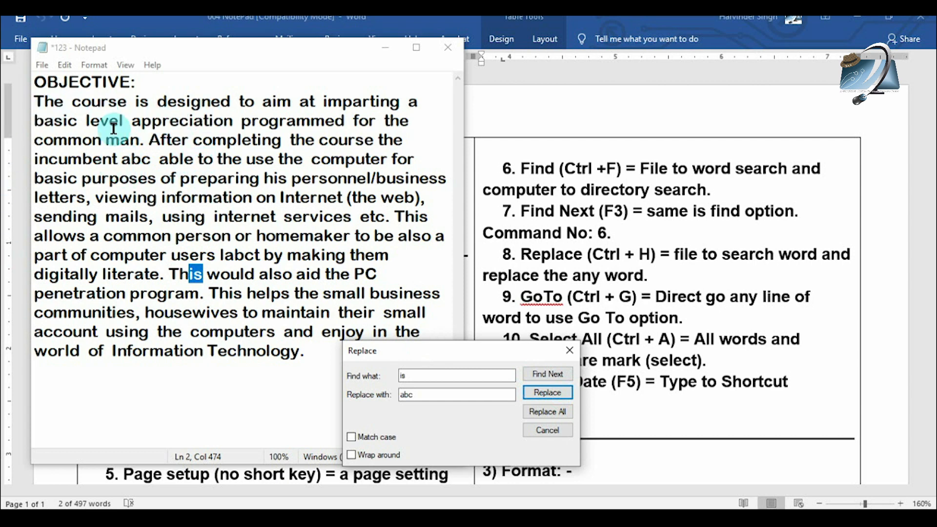
mouse_move(86, 121)
left_mouse_down()
mouse_move(161, 122)
mouse_move(81, 122)
left_mouse_up()
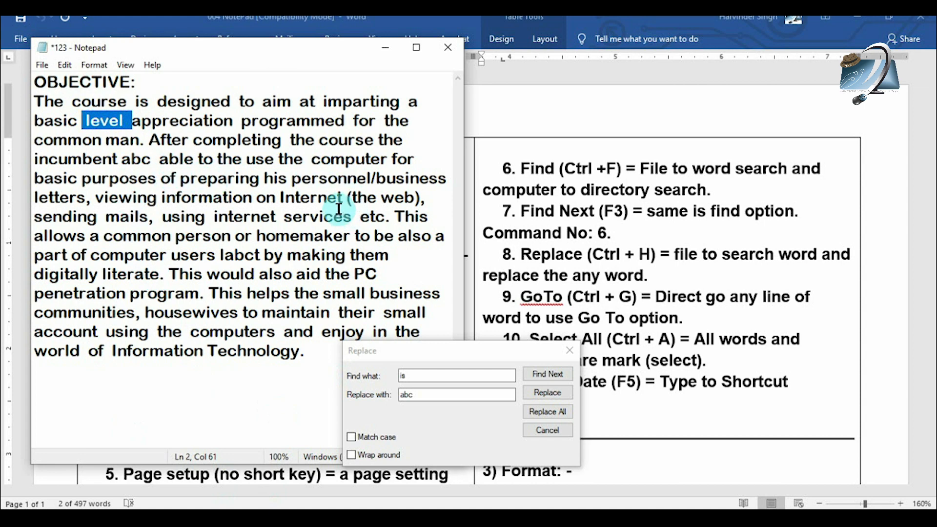
left_click(141, 102)
left_click(218, 101, "shift")
left_click(190, 198)
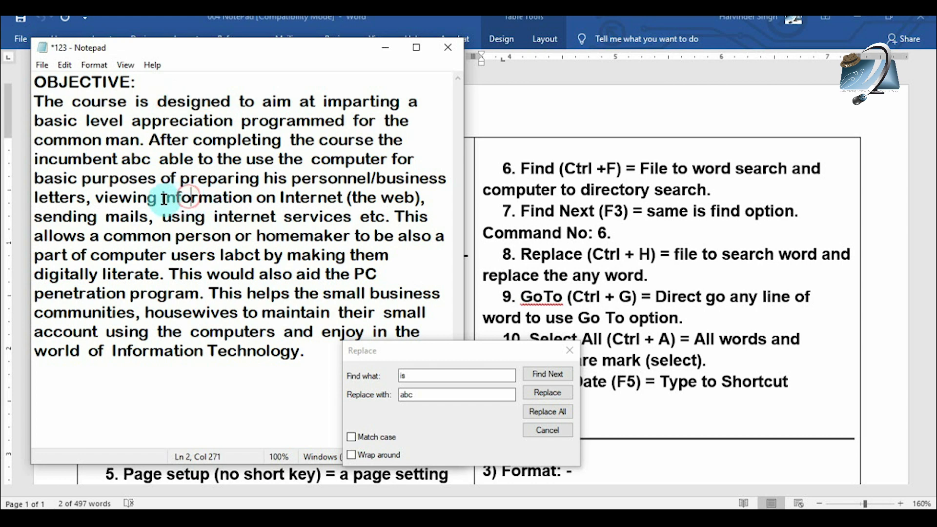
double_click(165, 199)
left_click_drag(181, 255, 216, 255)
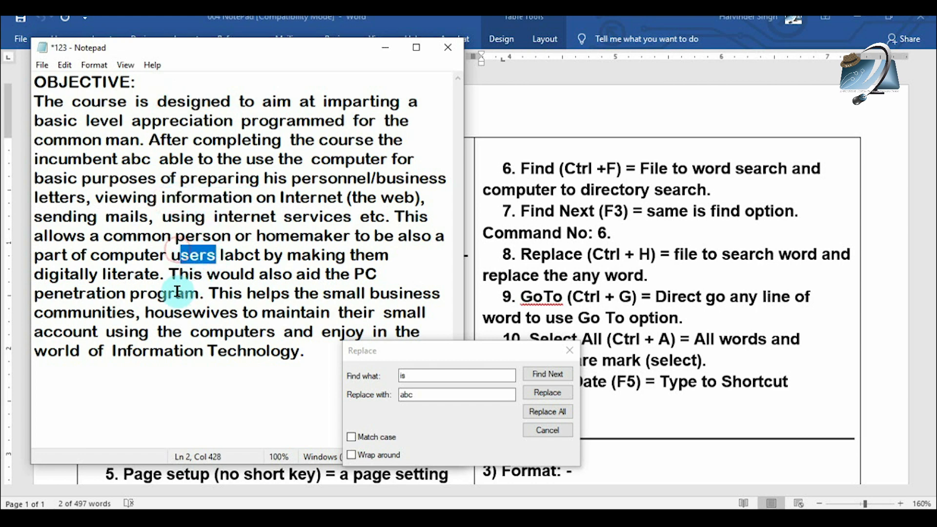
left_click_drag(139, 293, 171, 293)
left_click_drag(155, 124, 219, 102)
double_click(415, 391)
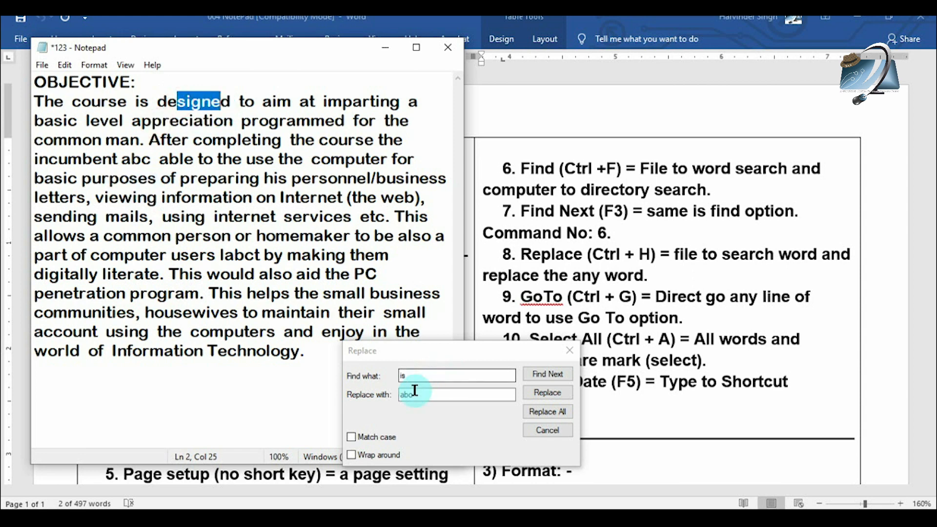
left_click(467, 424)
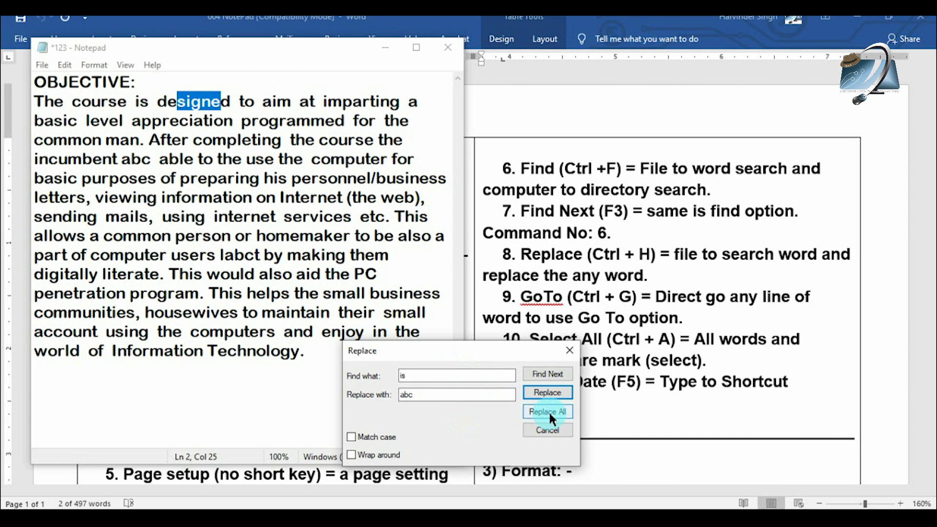
Mark sample occurrences of "is" in the text and replace every "is" with "abc" at once.
left_click_drag(134, 102, 152, 104)
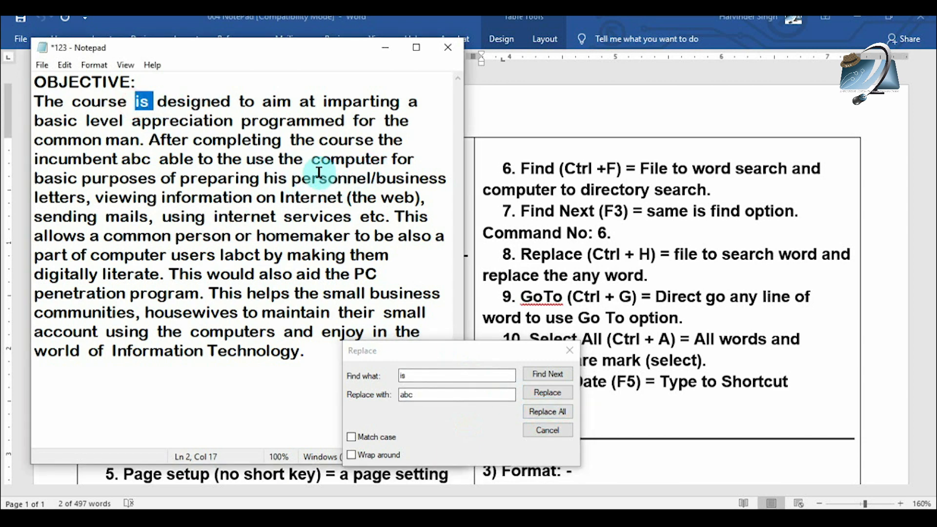
left_click_drag(273, 179, 302, 179)
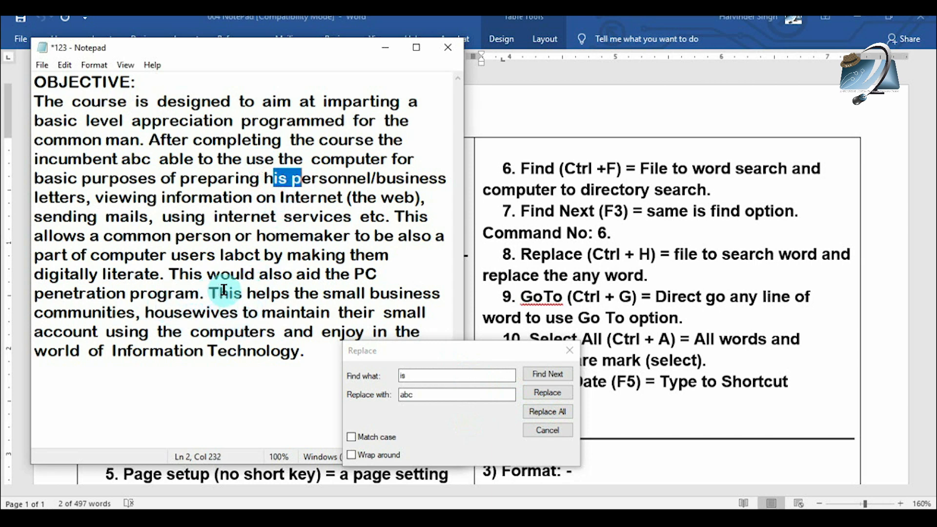
left_click_drag(227, 292, 243, 292)
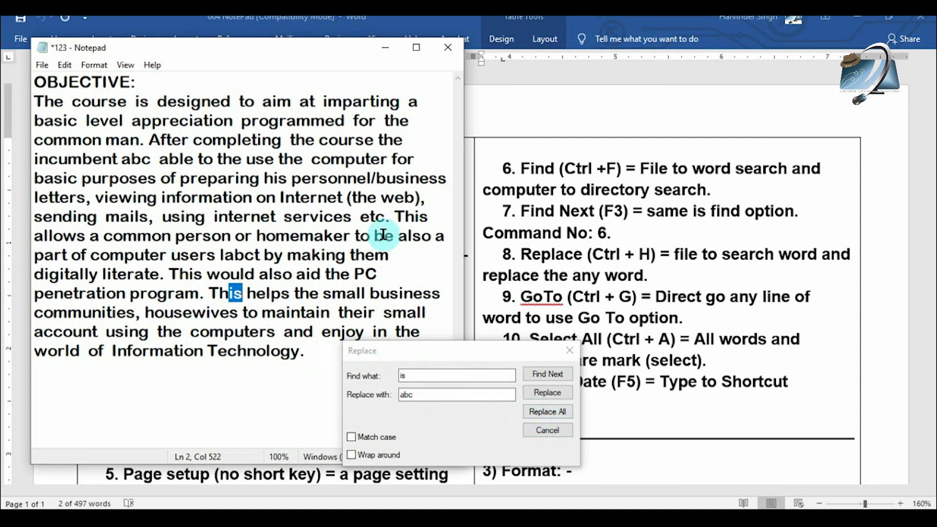
left_click(544, 411)
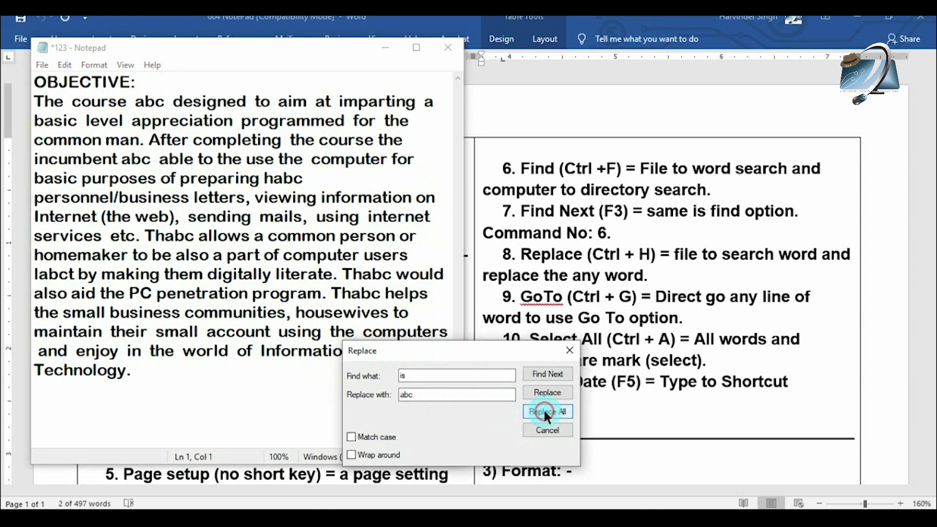
Examine the replaced "abc" occurrences throughout the text, moving the Replace dialog clear of the last lines.
left_click_drag(136, 101, 183, 101)
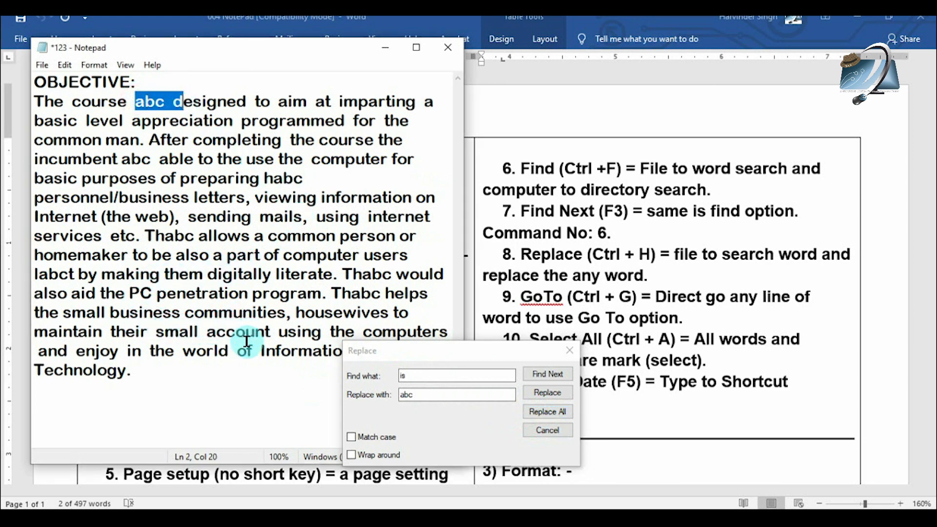
left_click_drag(355, 353, 376, 397)
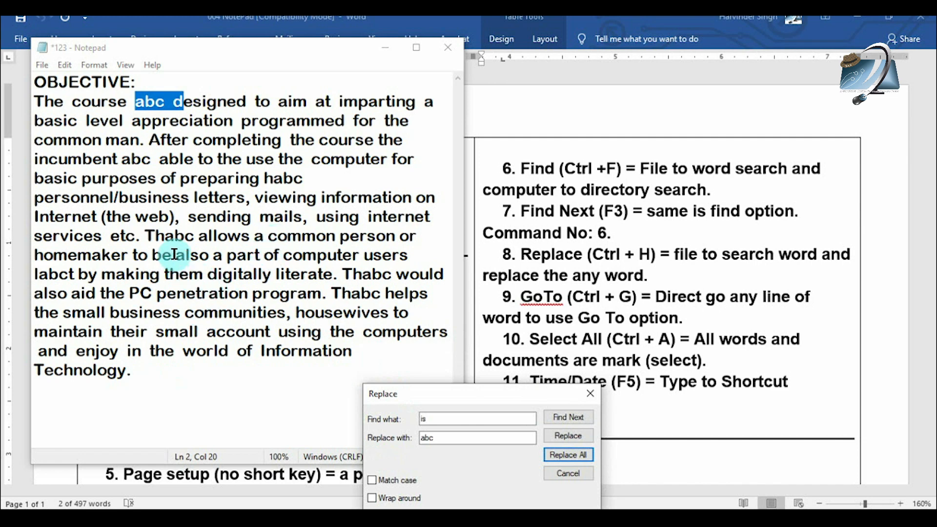
left_click_drag(165, 236, 194, 236)
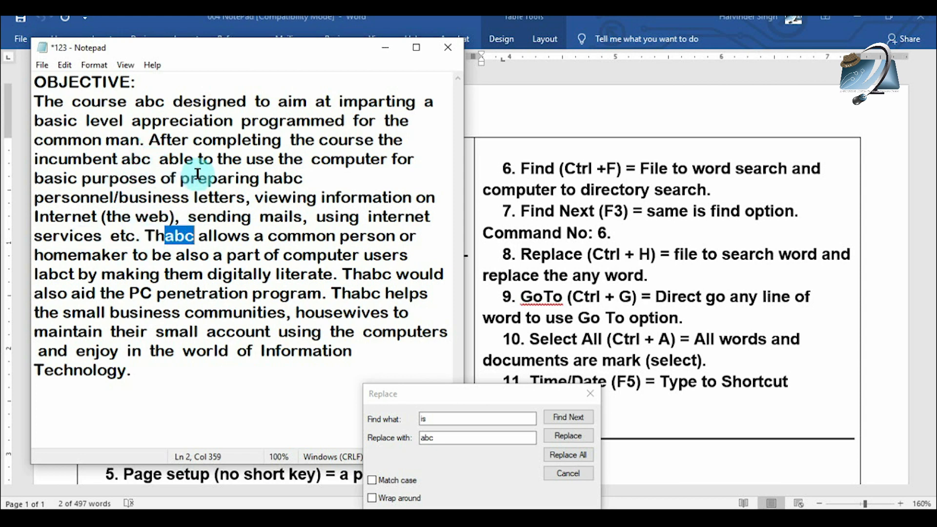
mouse_move(363, 274)
left_mouse_down()
mouse_move(419, 272)
mouse_move(363, 274)
left_mouse_up()
left_click(392, 272)
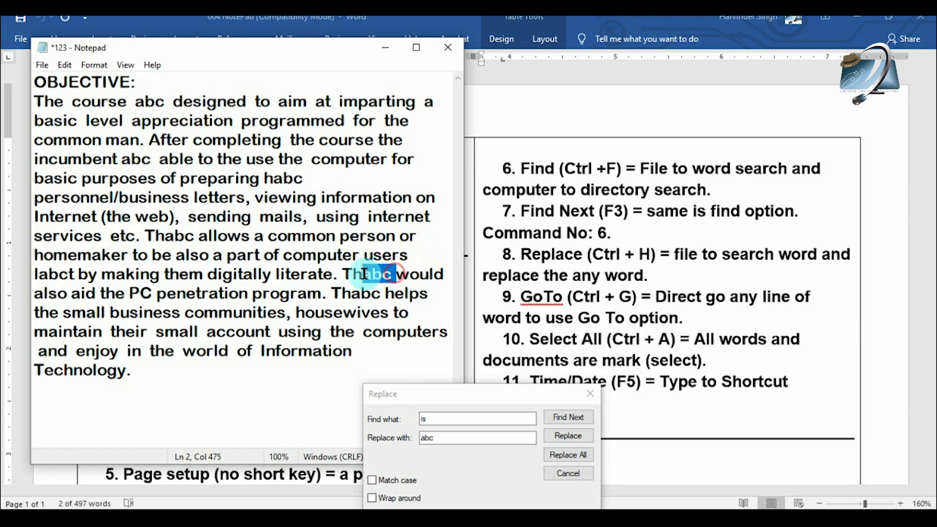
left_click(277, 178)
left_click_drag(279, 179, 308, 178)
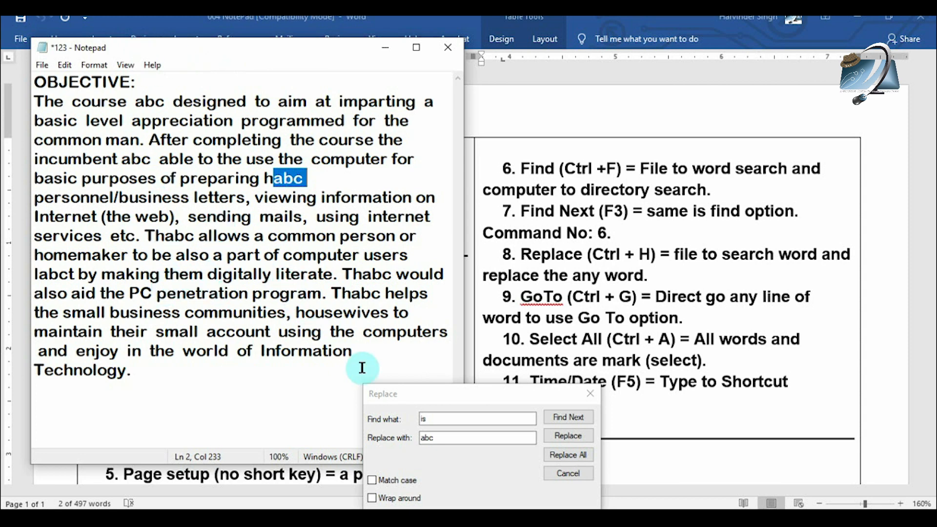
Swap the Replace terms to find "abc" and substitute "is", and replace all matches in the text.
double_click(442, 420)
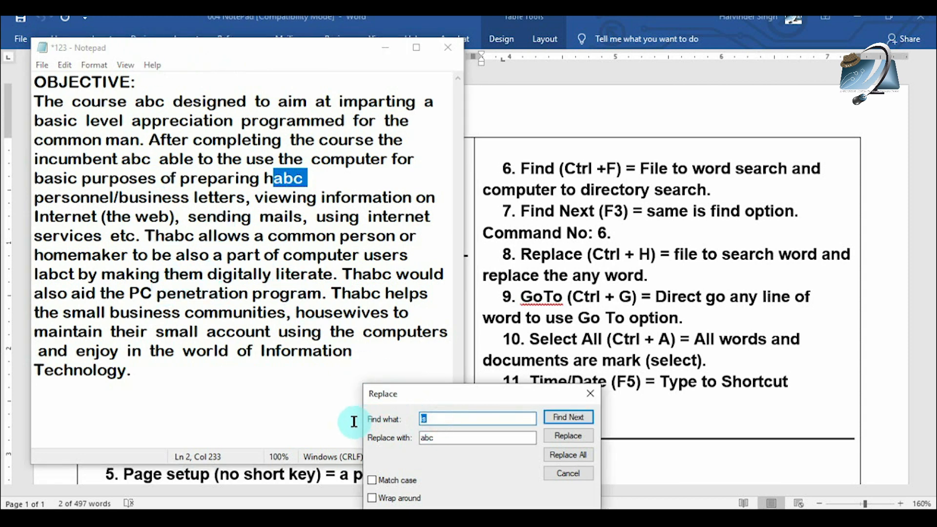
left_click_drag(439, 438, 347, 440)
left_click_drag(453, 418, 398, 417)
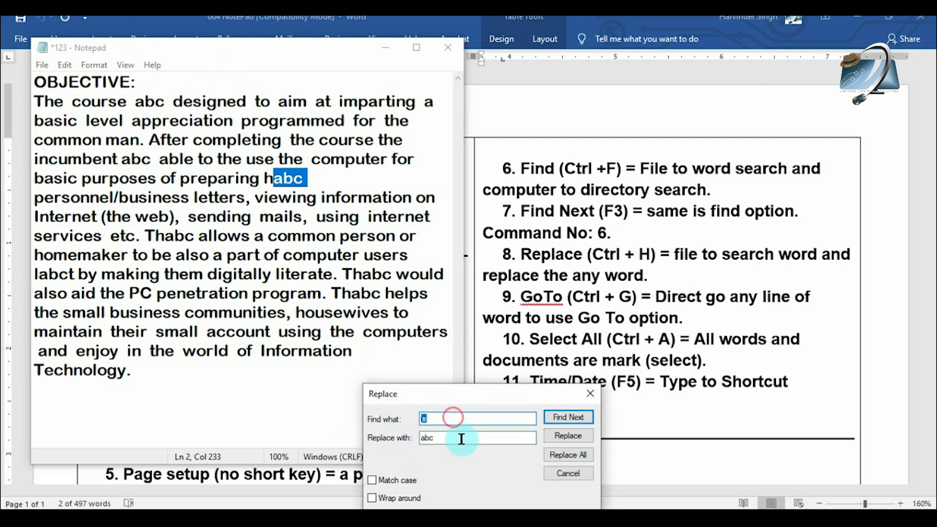
left_click_drag(444, 441, 401, 439)
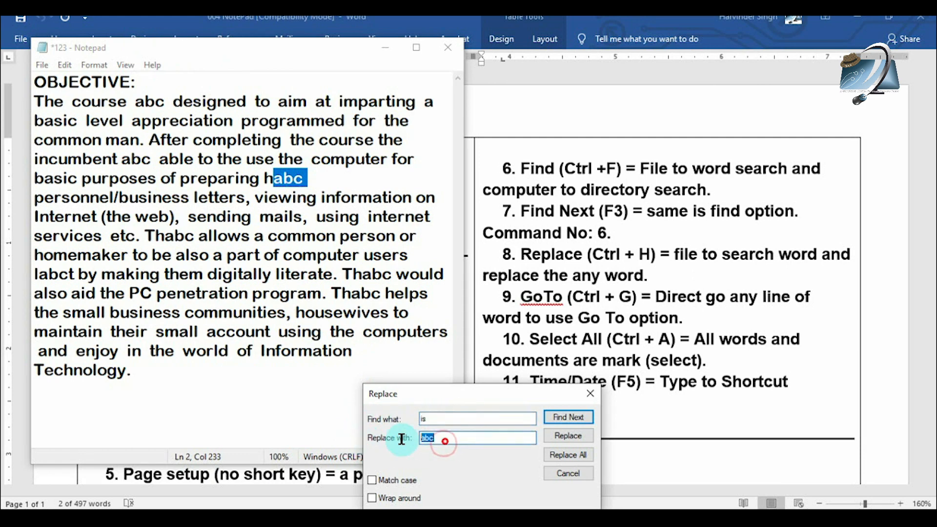
right_click(421, 438)
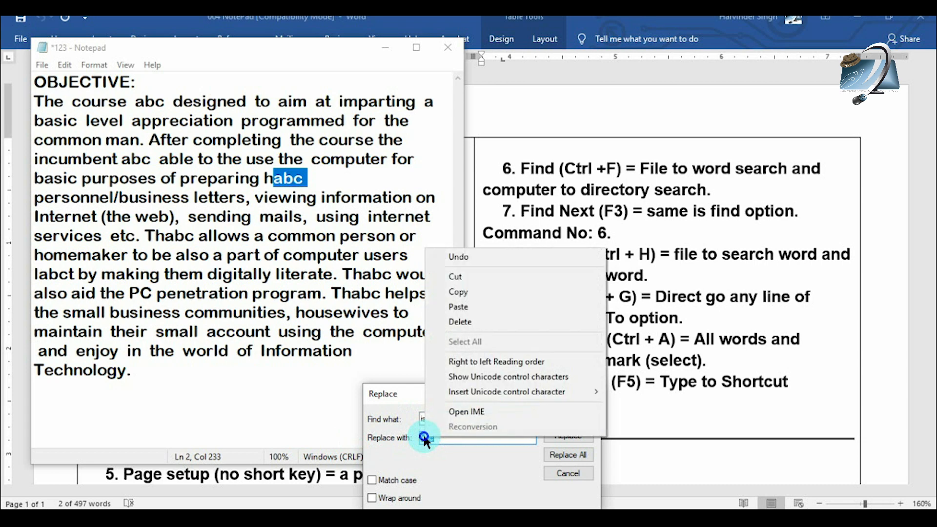
left_click(458, 276)
left_click_drag(441, 417, 403, 418)
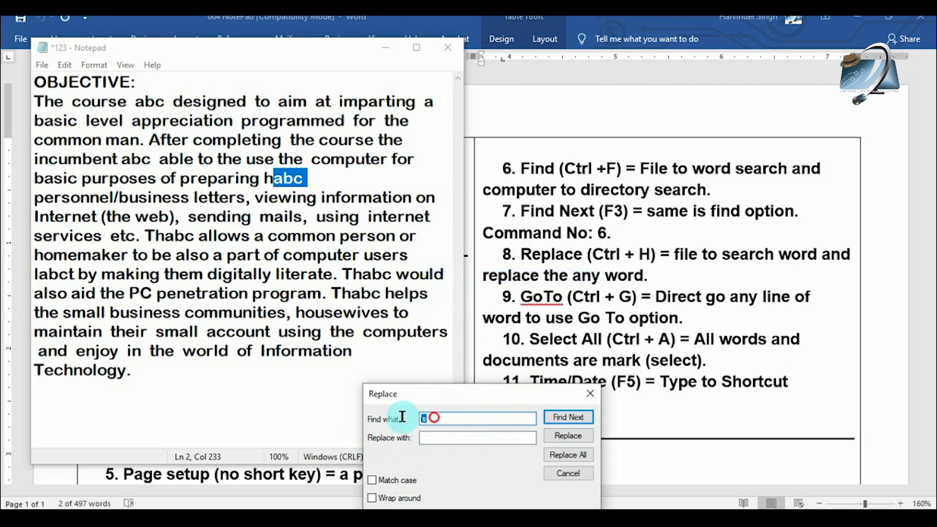
right_click(436, 419)
left_click(467, 291)
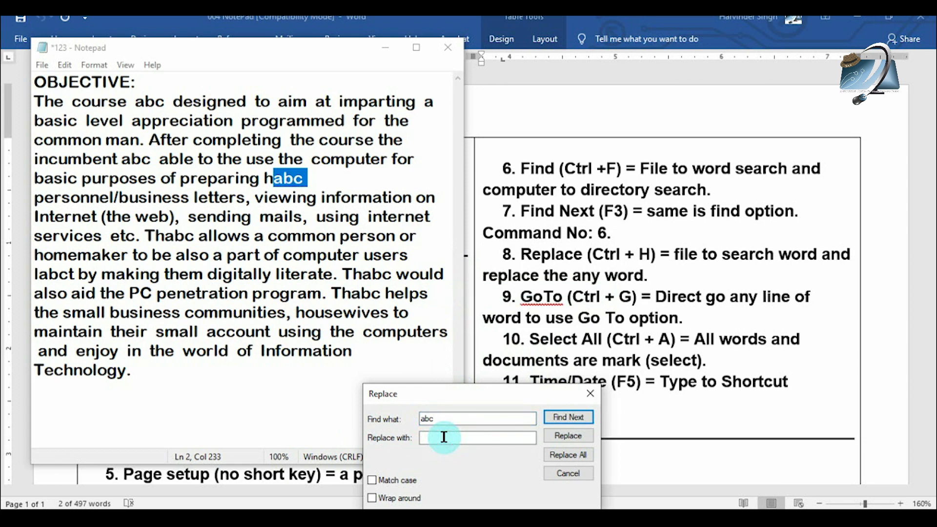
type("is")
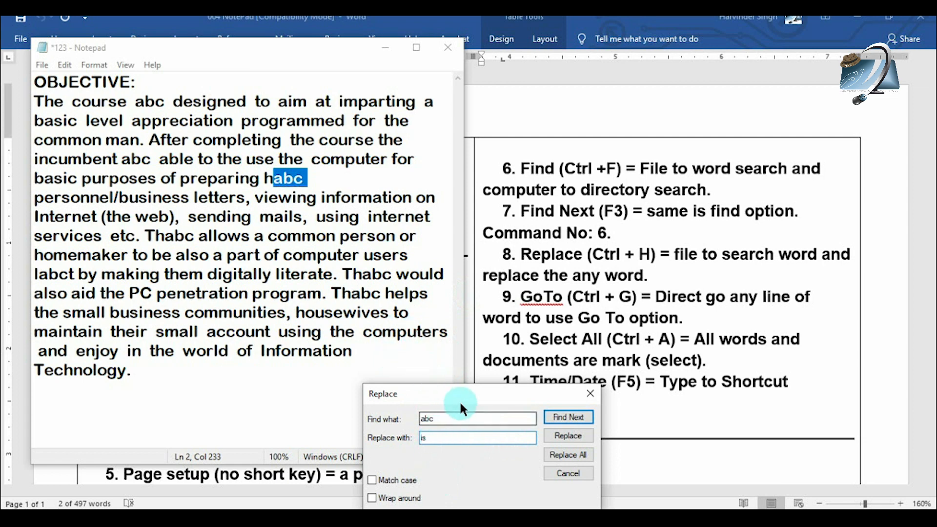
left_click_drag(460, 403, 456, 364)
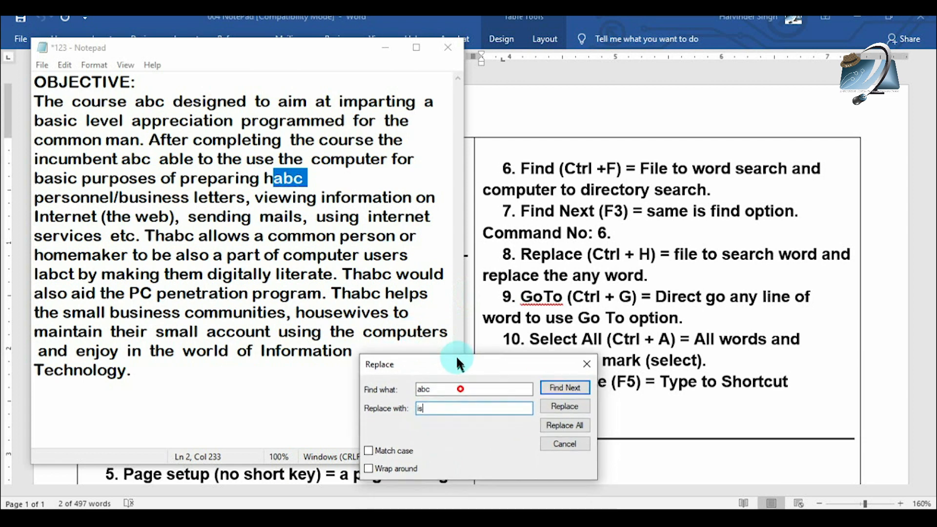
left_click(566, 416)
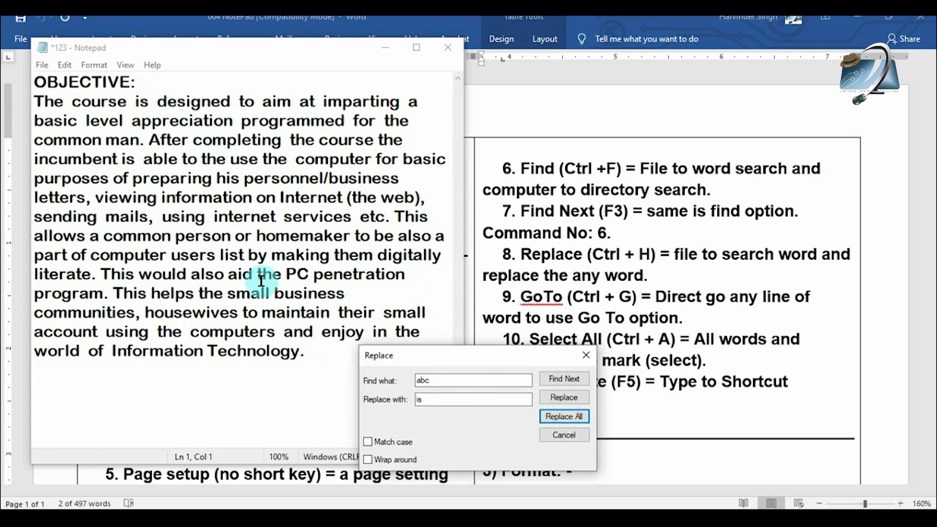
Mark "is" in the first sentence and search onward from there for any remaining "abc".
double_click(140, 103)
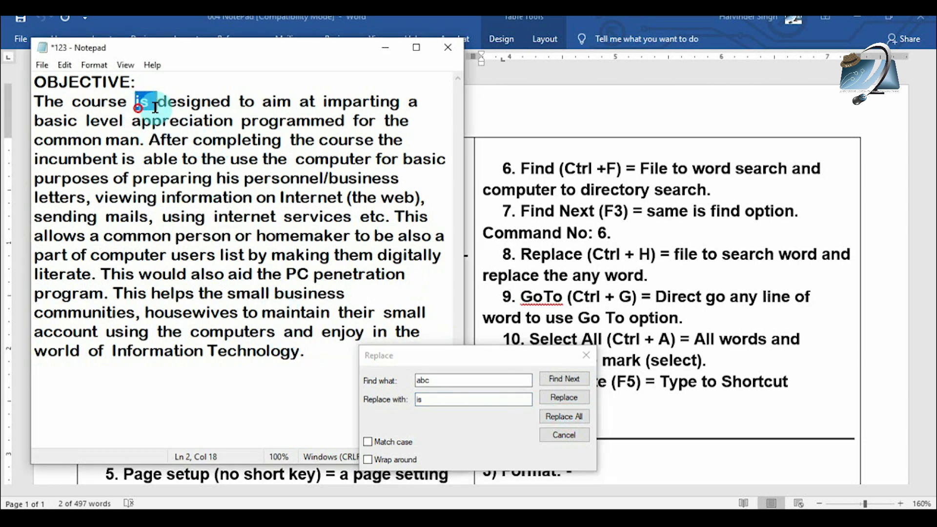
left_click(561, 374)
left_click(491, 312)
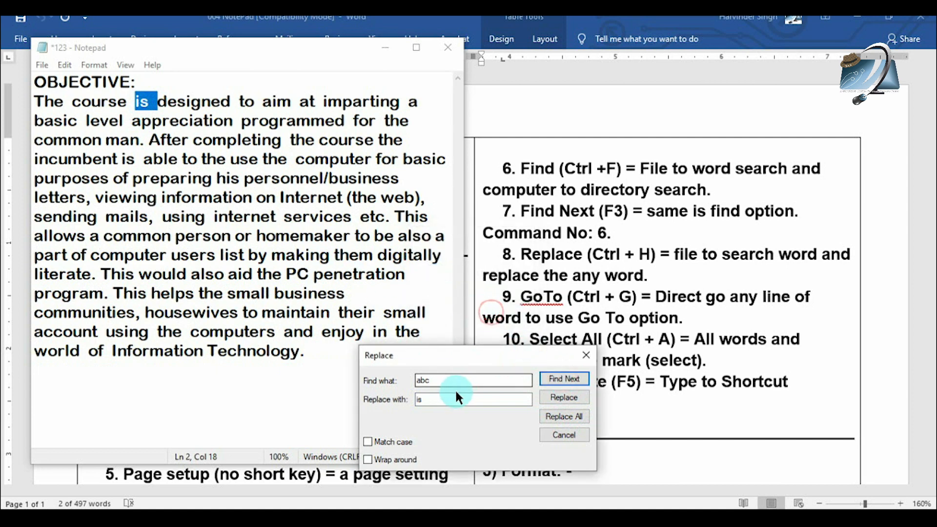
Change the search text to "is", step through its matches to the end of the text, and close the Replace dialog.
left_click_drag(446, 379, 361, 381)
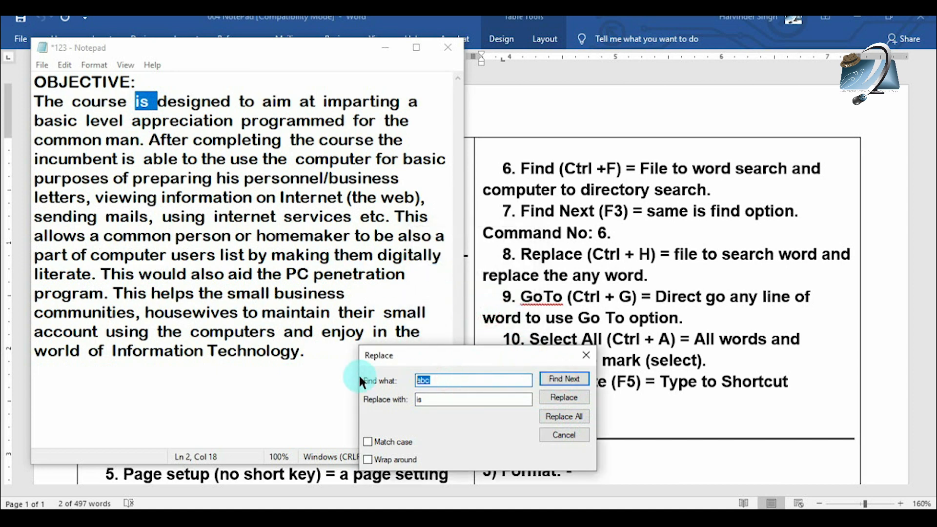
type("is")
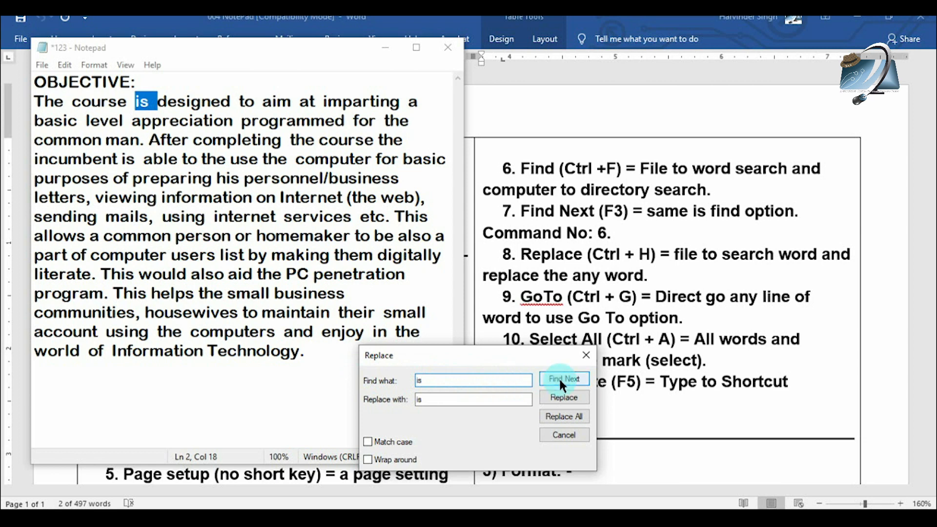
left_click(560, 379)
left_click(560, 381)
left_click(560, 380)
left_click(560, 380)
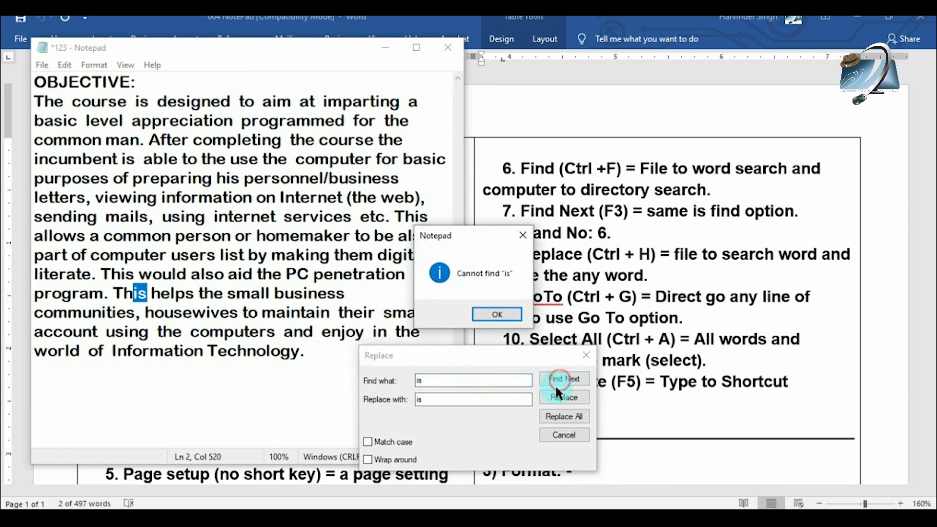
left_click(500, 313)
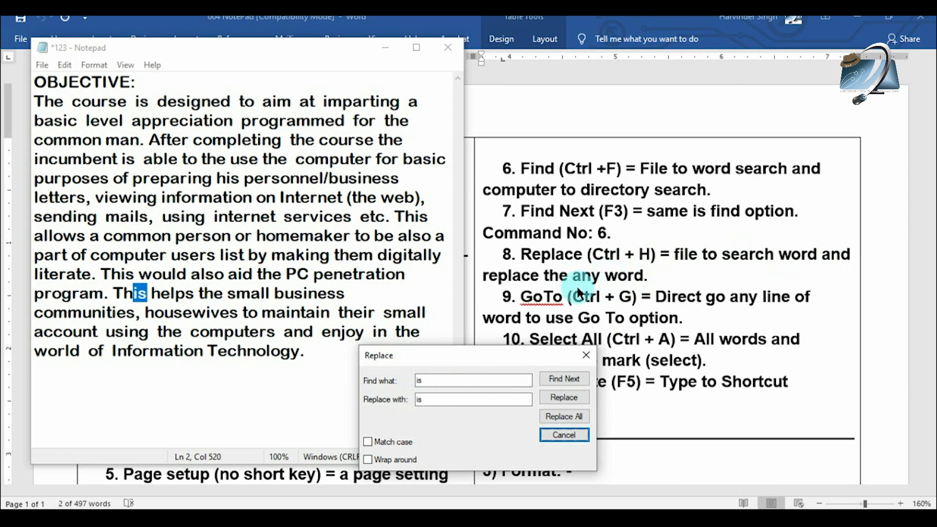
key("Escape")
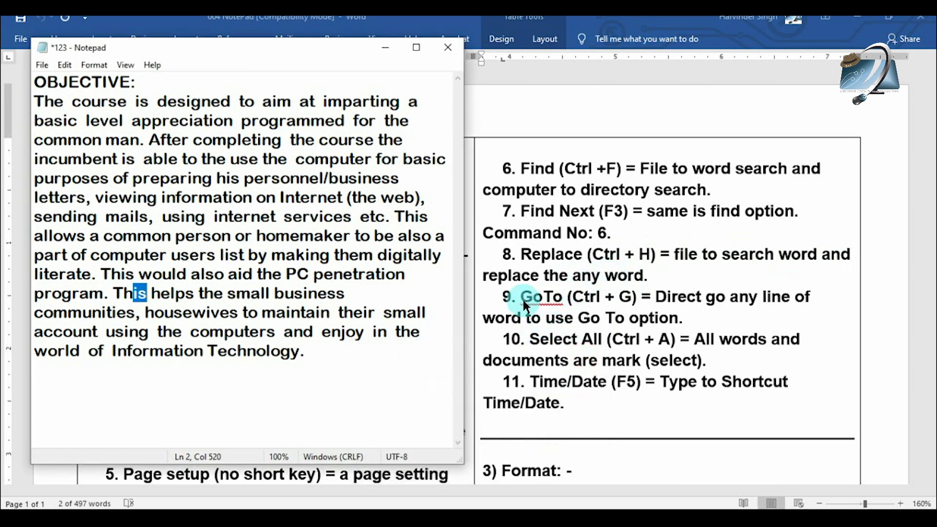
Turn off Word Wrap and check the availability of Go To among the editing commands.
left_click(248, 120)
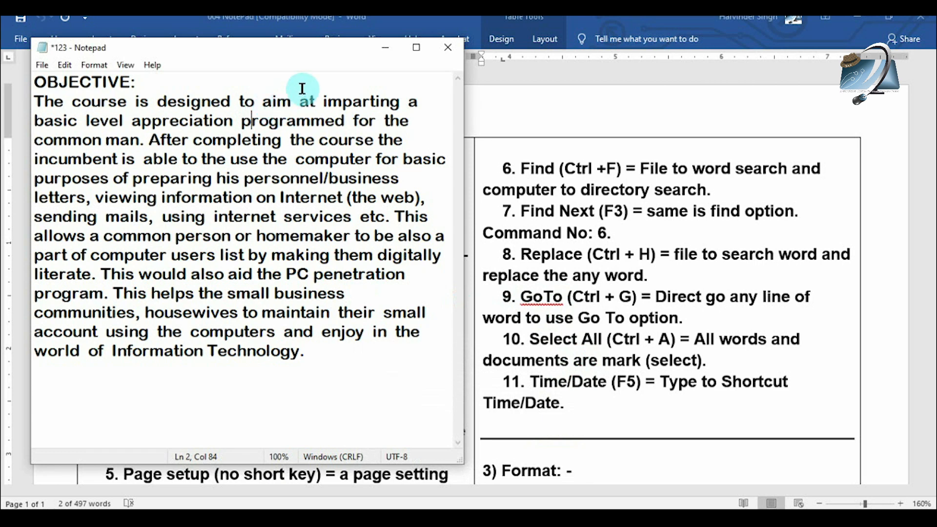
left_click(88, 64)
mouse_move(95, 64)
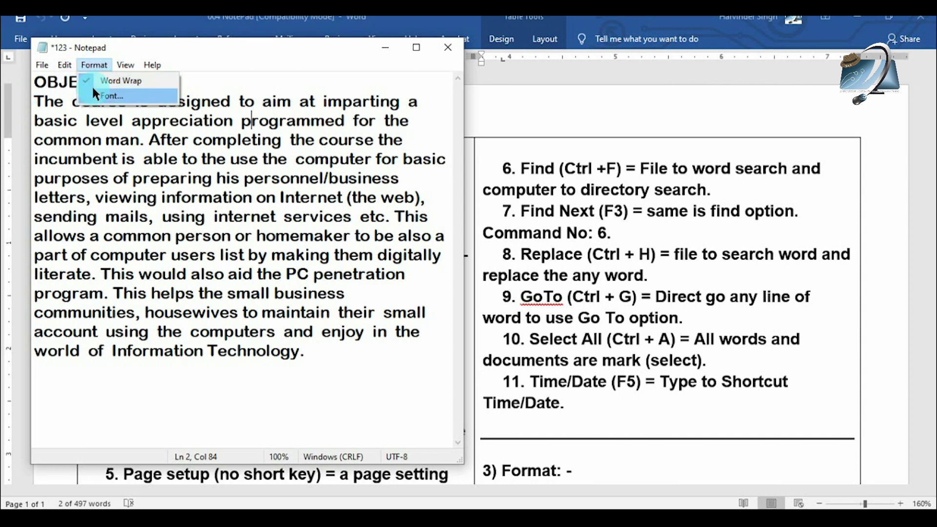
left_click(89, 80)
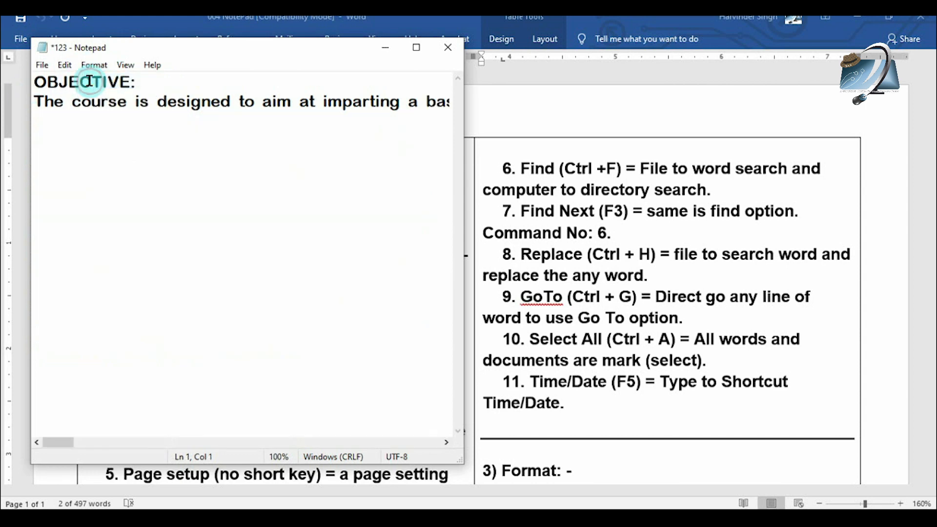
left_click(65, 65)
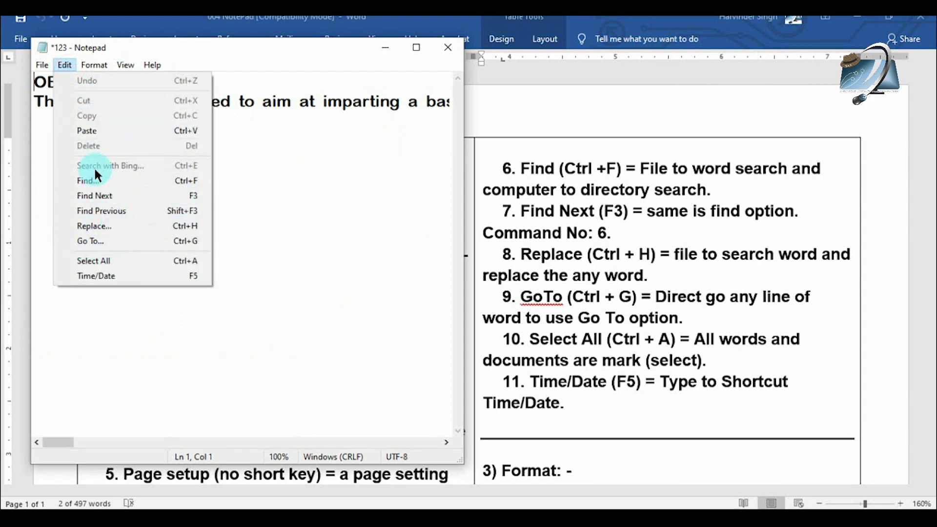
Turn Word Wrap back on and check whether Go To is available with and without text selected.
left_click(90, 64)
left_click(88, 65)
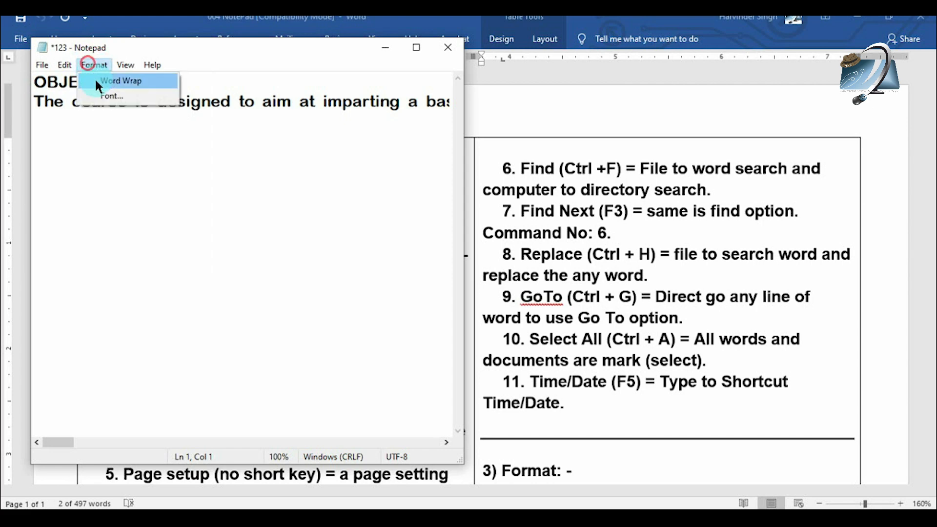
left_click(105, 83)
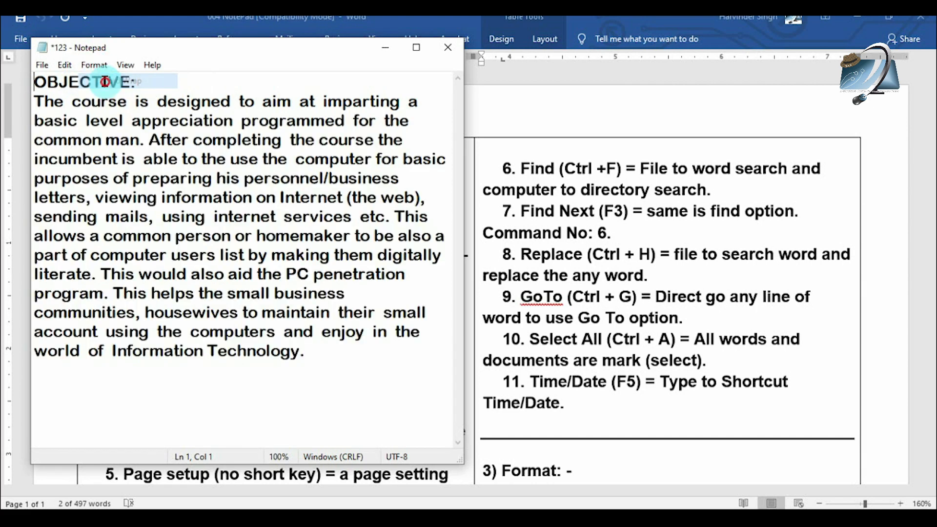
left_click(62, 71)
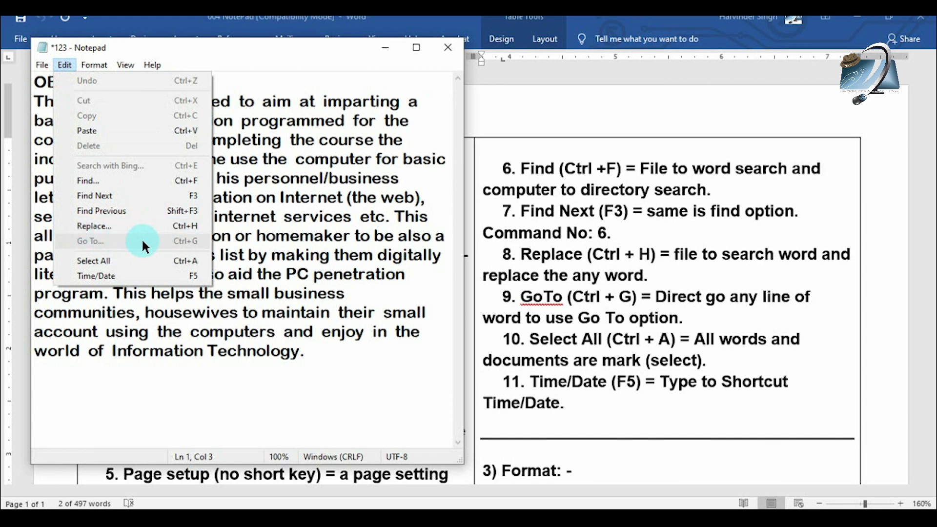
left_click(268, 201)
left_click_drag(357, 176, 109, 169)
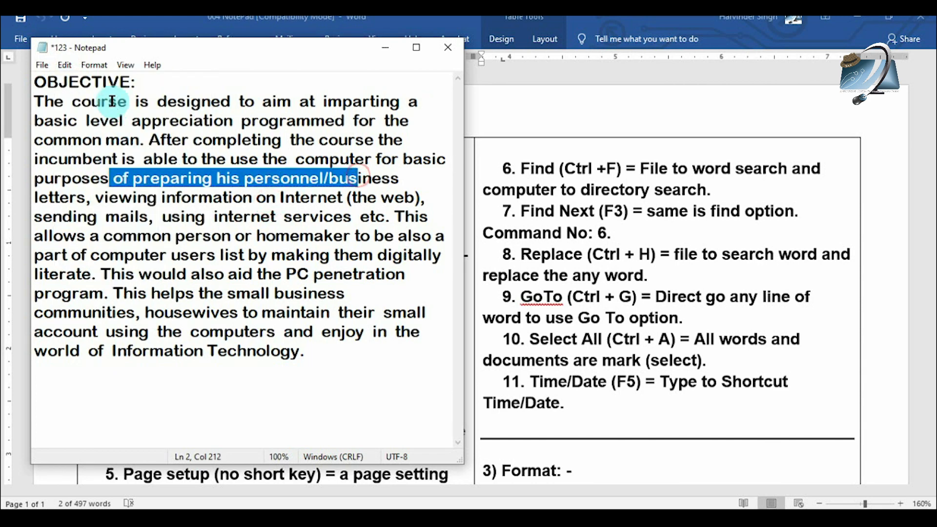
left_click(66, 65)
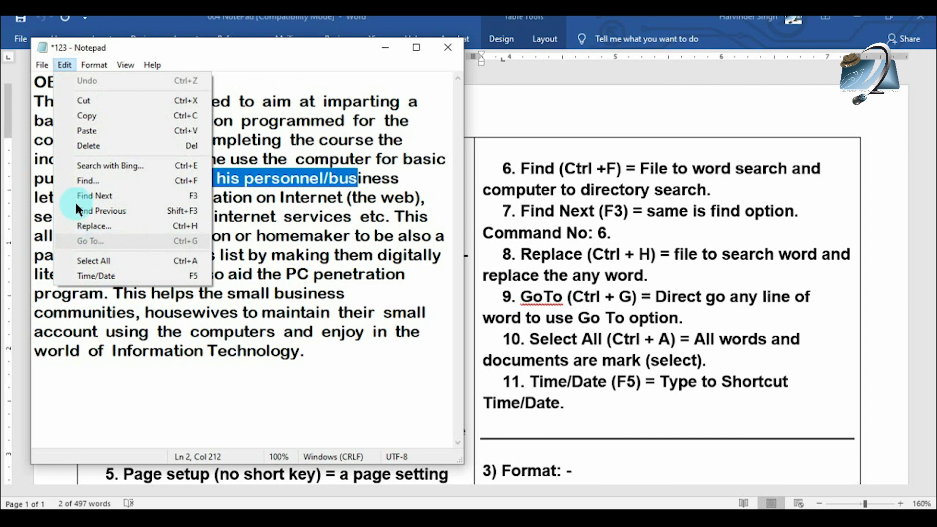
mouse_move(93, 65)
left_click(170, 225)
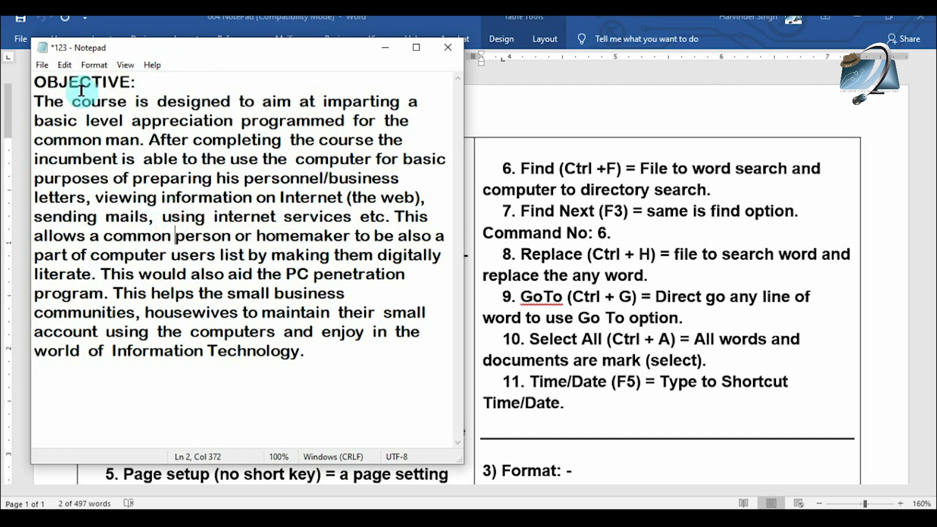
Save the changes to file 123 and open the text file 1234 from the Documents folder.
left_click(41, 65)
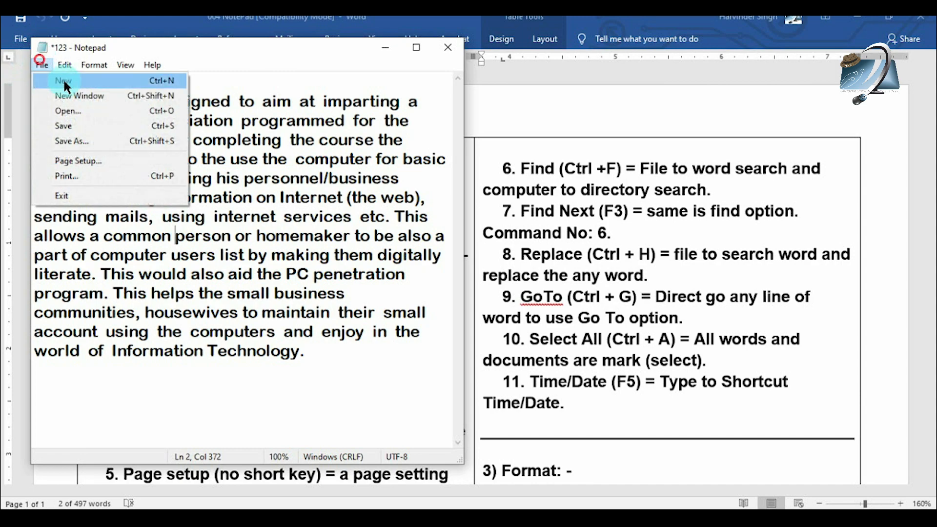
left_click(72, 111)
left_click(420, 273)
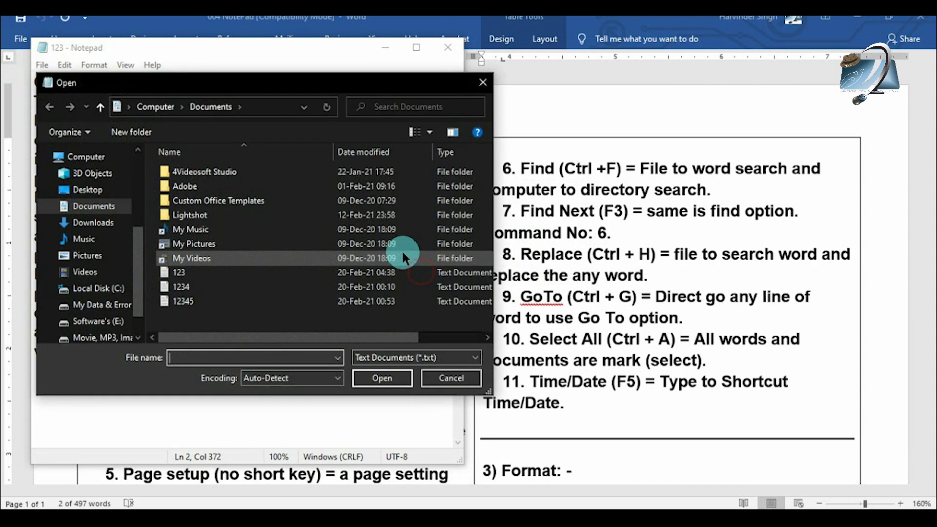
left_click(189, 287)
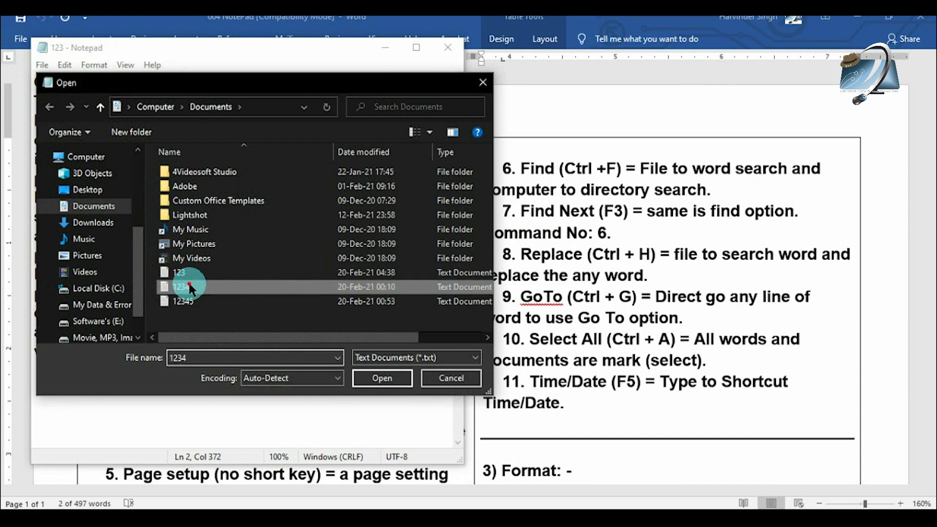
double_click(189, 287)
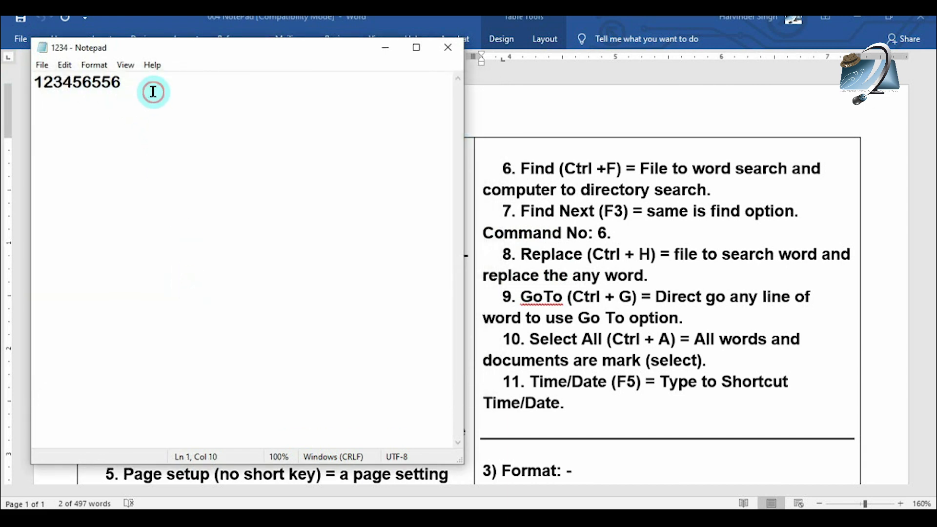
Extend the first line with a long string of random digits, ending in runs of 6s, 5s, 4s and 2s, so it wraps over seven rows.
type("64565")
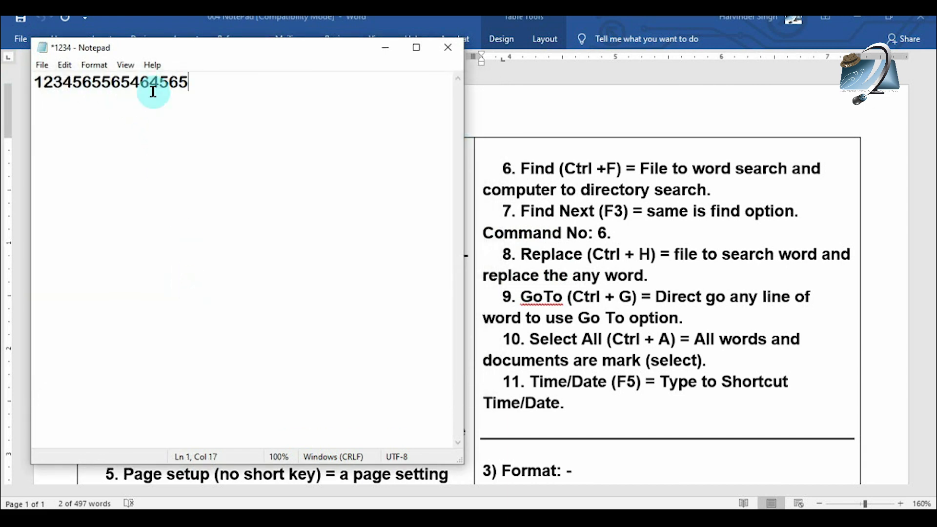
type("65465445654")
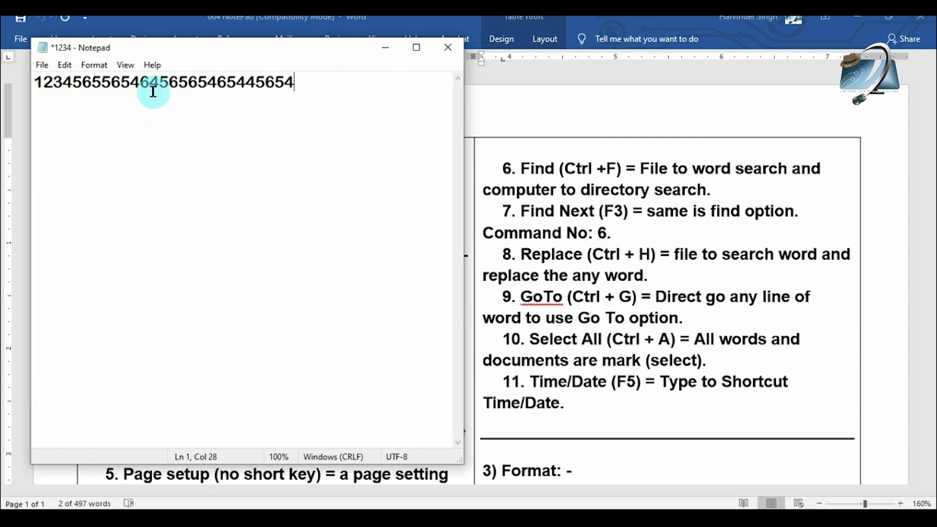
type("36546456456345345636")
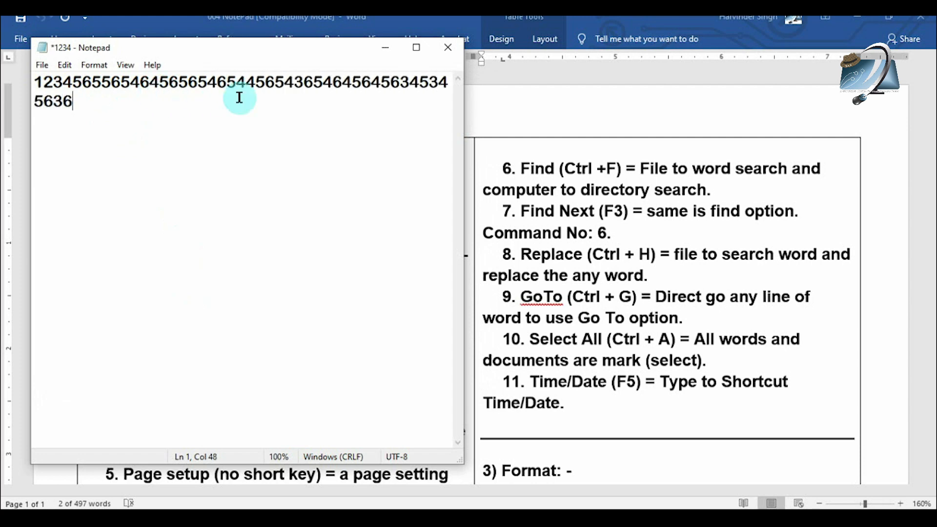
type("4563453456546456")
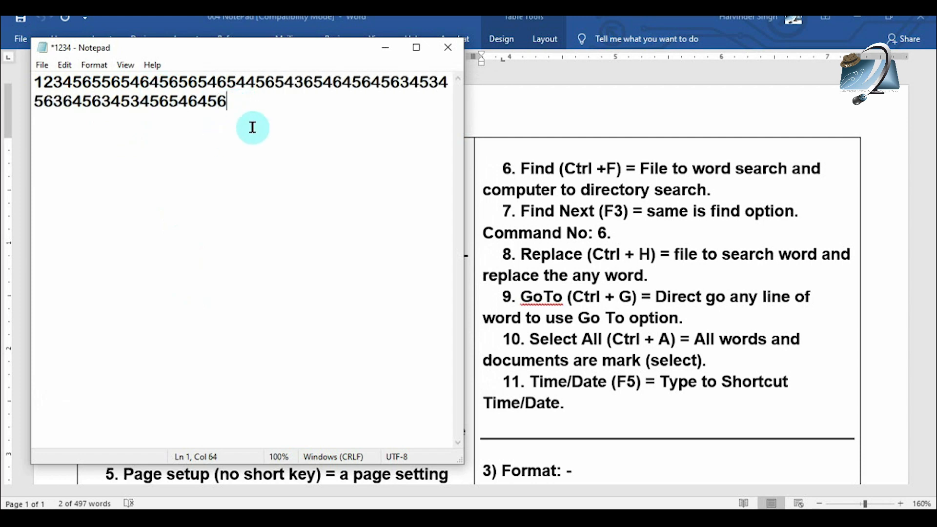
type("456464537864346")
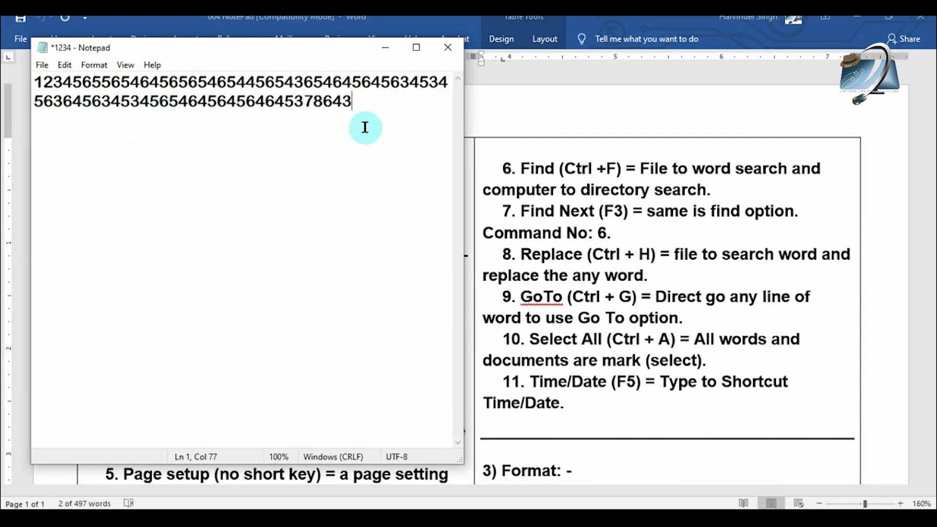
type("84614564")
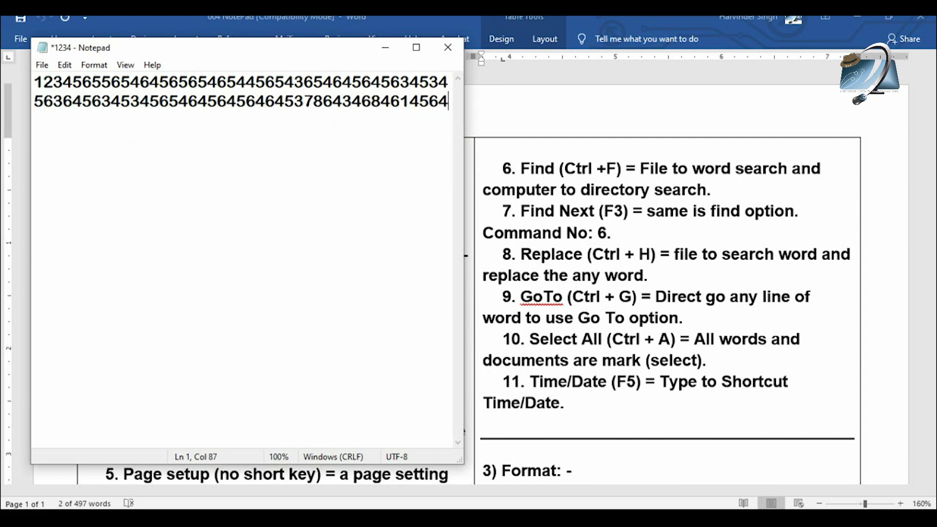
type("68456666666666666666666666666")
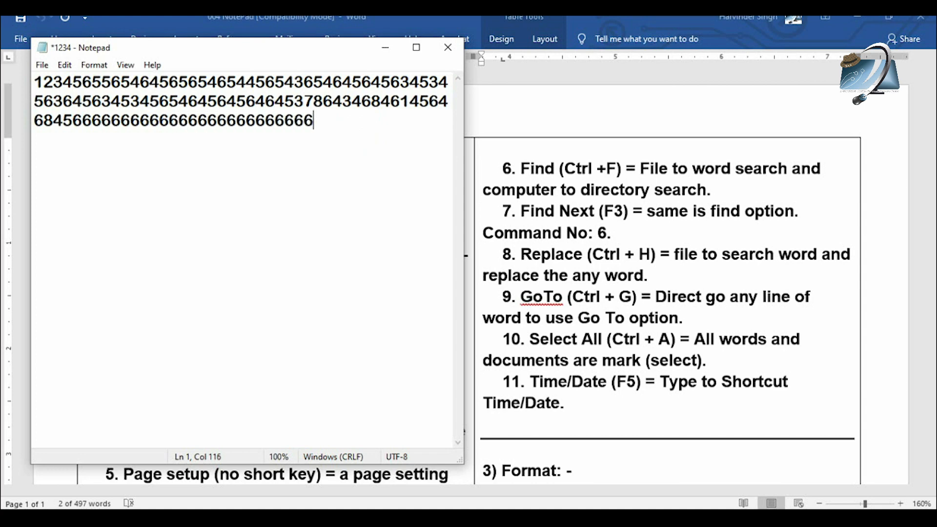
type("666666666666666666666666666666666666666666666666664 55555555555555555555555555554")
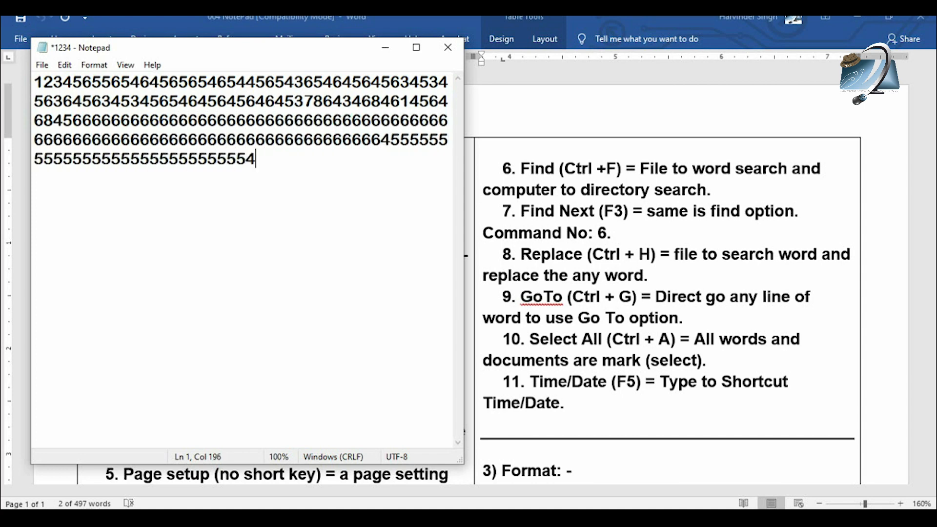
type("444444444444444444444444222222222222222222222222222222222222222222222222222")
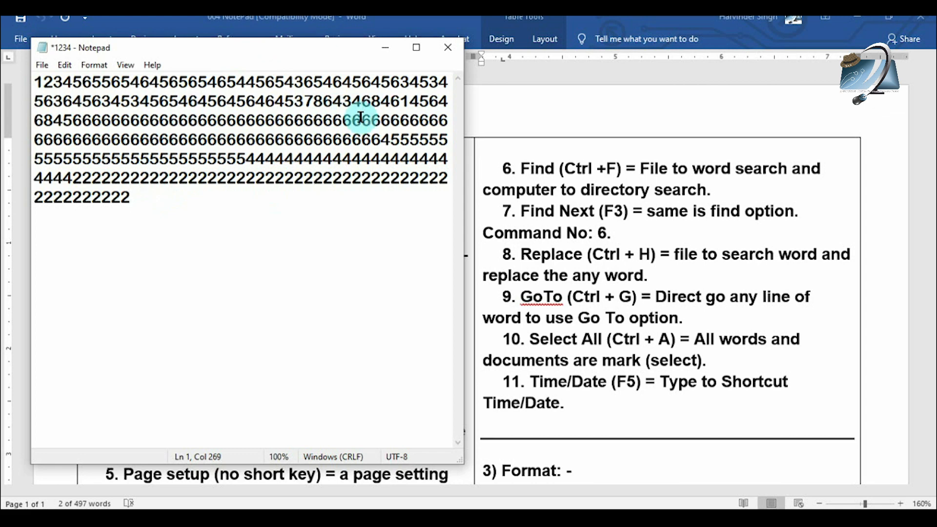
Add a second line starting "iuoiuoyuitui9t78i787", filled with repeated "yui" and "7t" and ending in runs of i and 8.
key("Return")
type("iuoiuoyui")
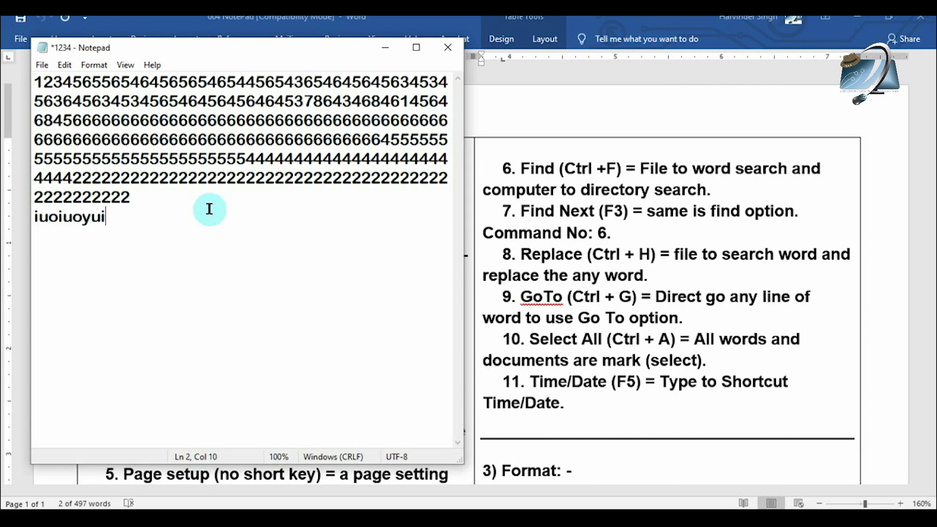
type("tui9t78i787yui")
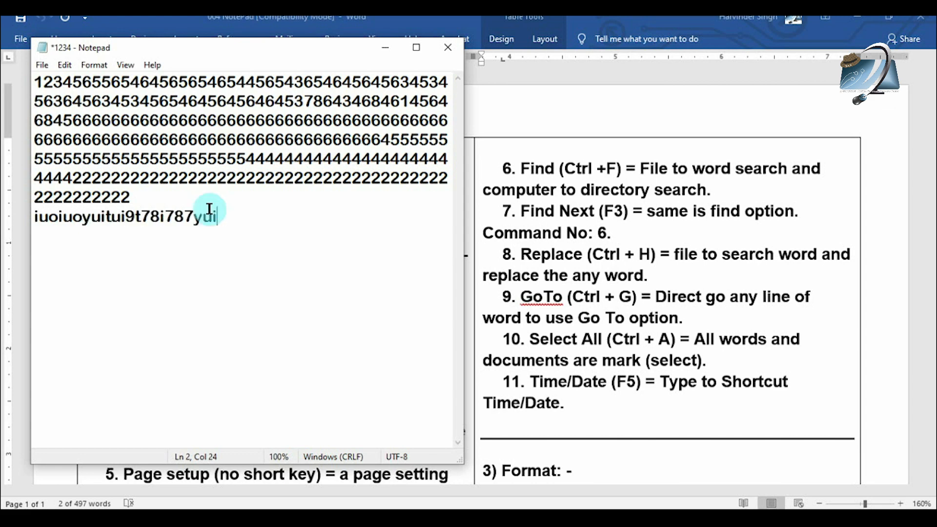
type("yuiyuiyuiyuiyuiyuiyuiyuiyuiyuiyuiyuiyuiyuiyuiyuiyuiyuiyuiyuiyuiyuiyuiyuiyuiyuiyuiyuiyuiyuiyuiyuiyuiyuiyuiyuiyuiyuiyuiyuiyuiyuiyuiyuiyuiyuiyuiyuiyuiyuiyuiyuiyui")
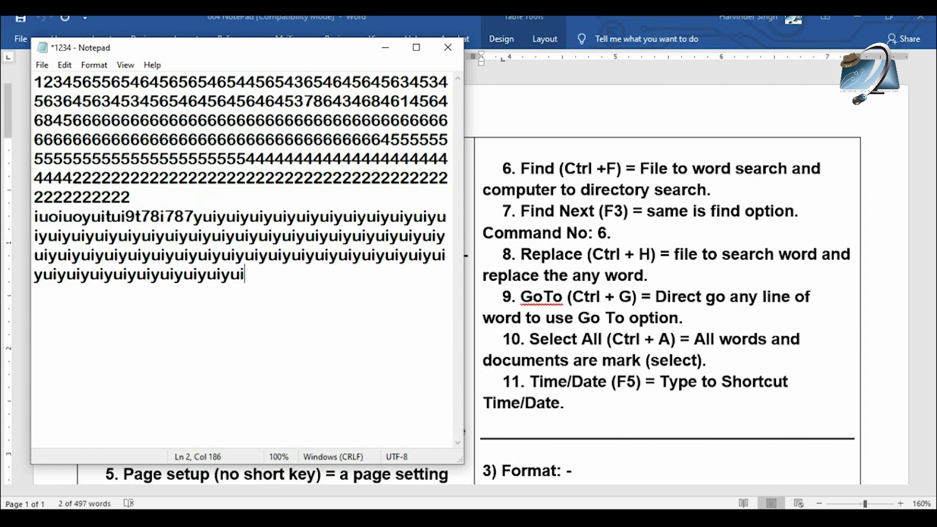
type("yuiyuiyuiyuiyuiyuiyuiyuiyuiyuiyuiyui7t7t7t7t7t7t7t7t7t7t7t7t7t7t7i")
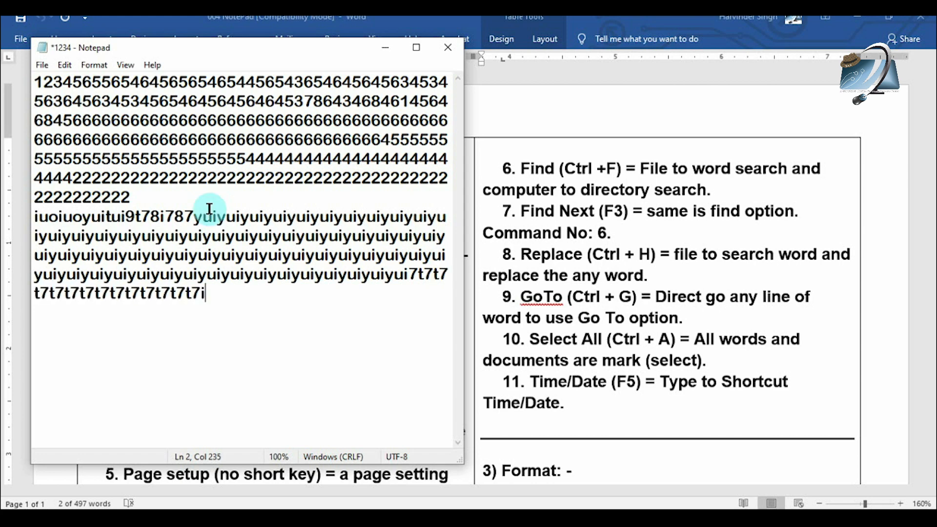
type("iiiiiiiiiiiiiiiiii888888888")
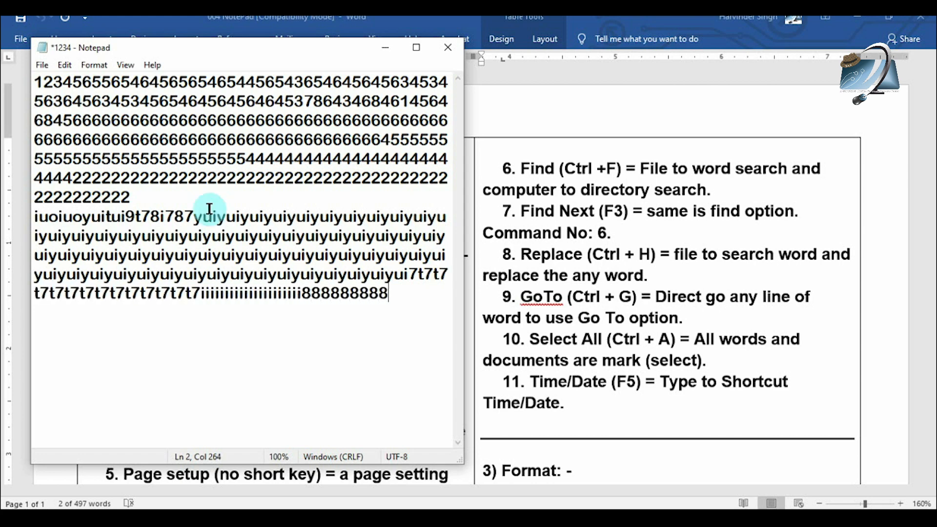
Add a third line starting "79y8g9g78", continued with repeated "78" and runs of u, 7 and g.
key("Return")
type("79y8g9g78")
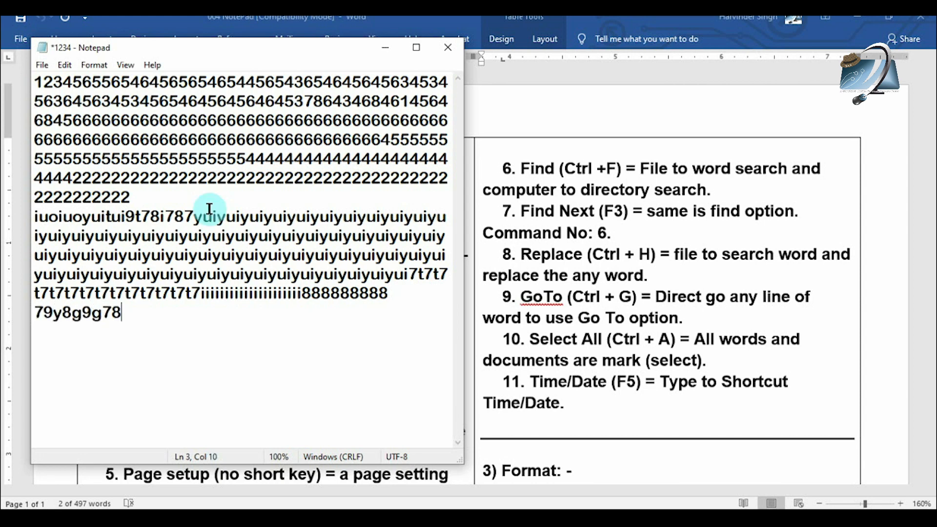
type("7878787878787878787878787878787878787878787878789uuuuuuuuuu")
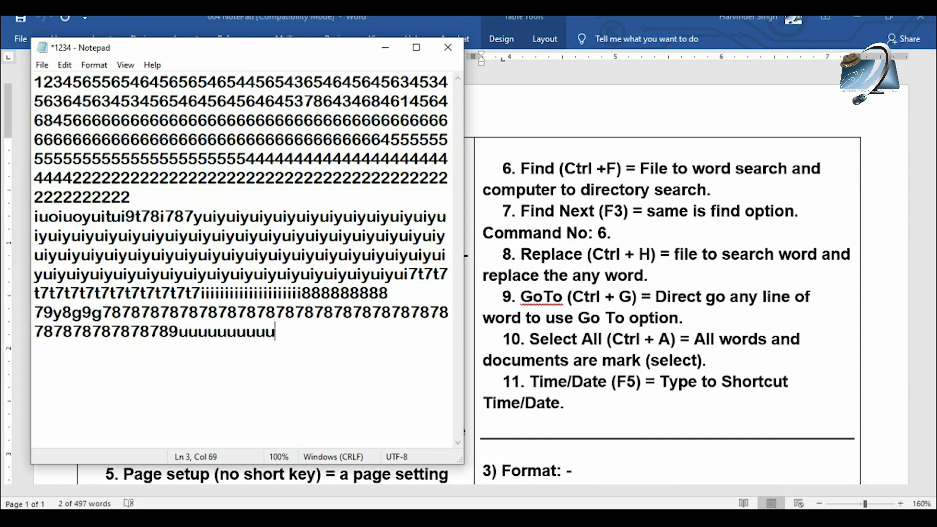
type("uuuuuuuuuuuuuuuuuuuuuuuuuuuuuui977")
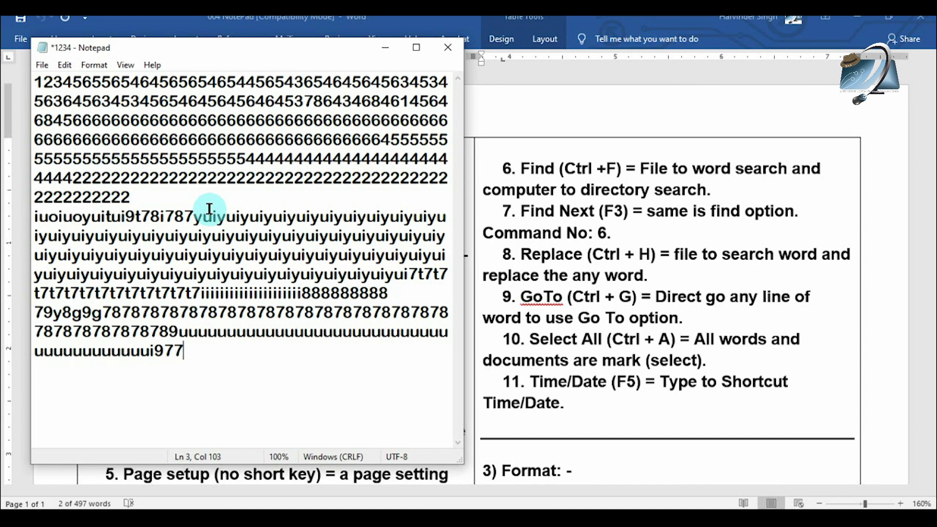
type("777gggggggggggggggggggggggggg")
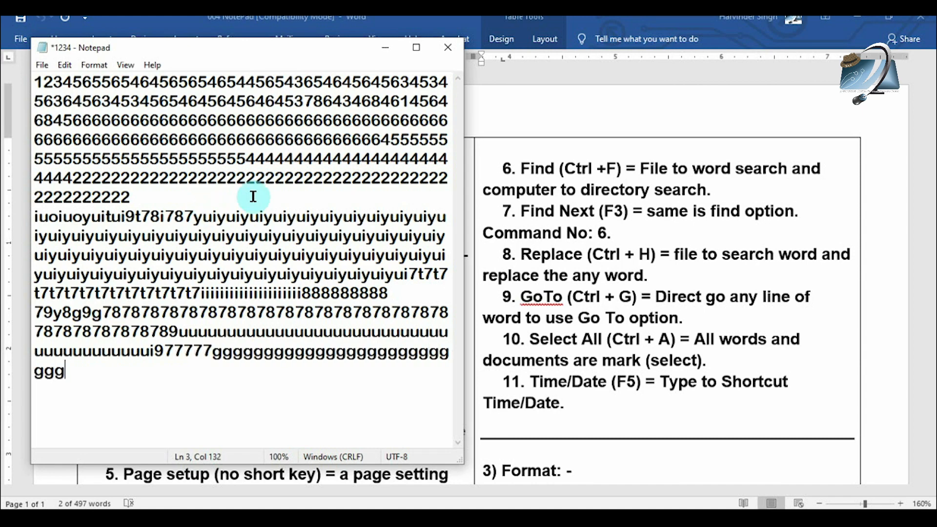
Highlight most of each of the three text blocks in turn to show where each line ends.
left_click_drag(161, 197, 46, 99)
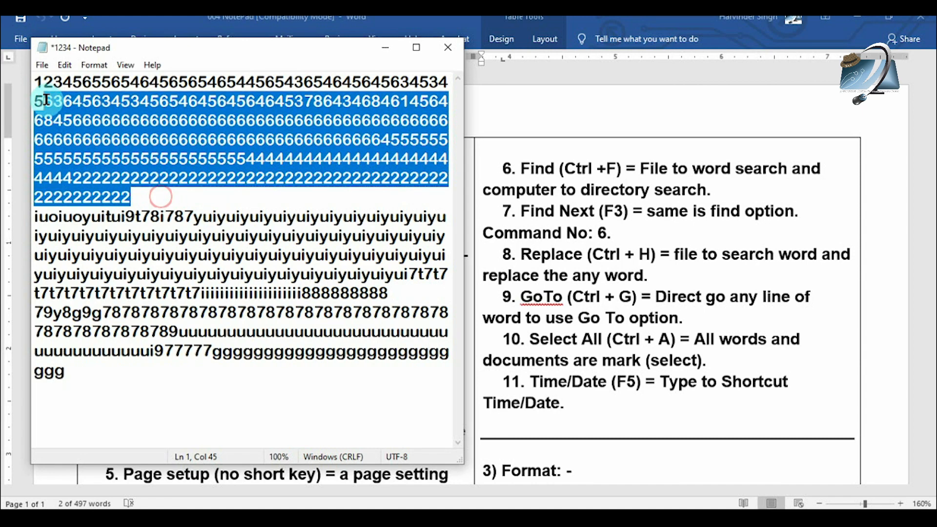
left_click_drag(395, 295, 105, 207)
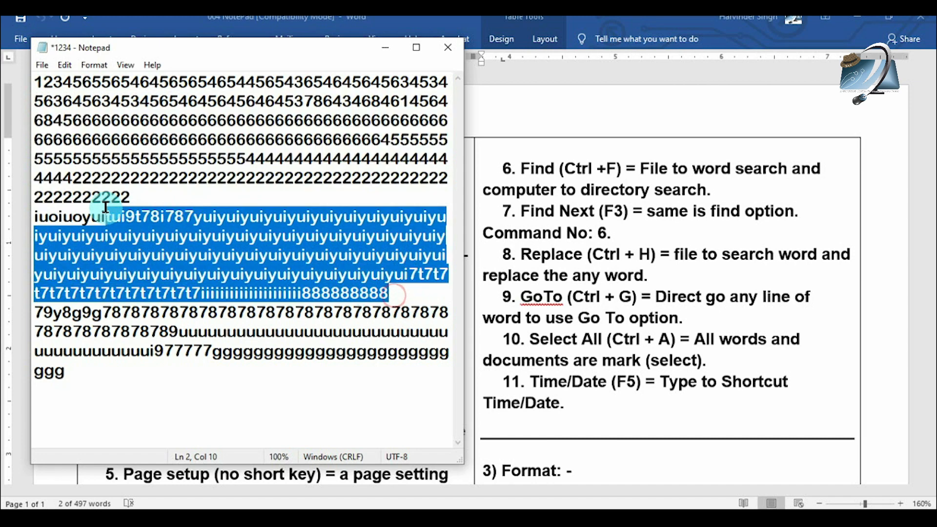
left_click_drag(246, 389, 39, 299)
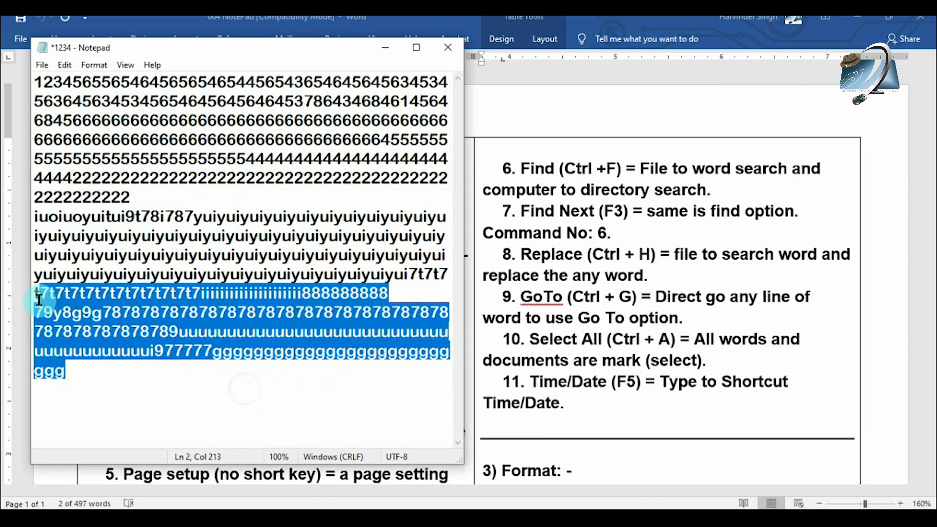
left_click(420, 298)
left_click(235, 203)
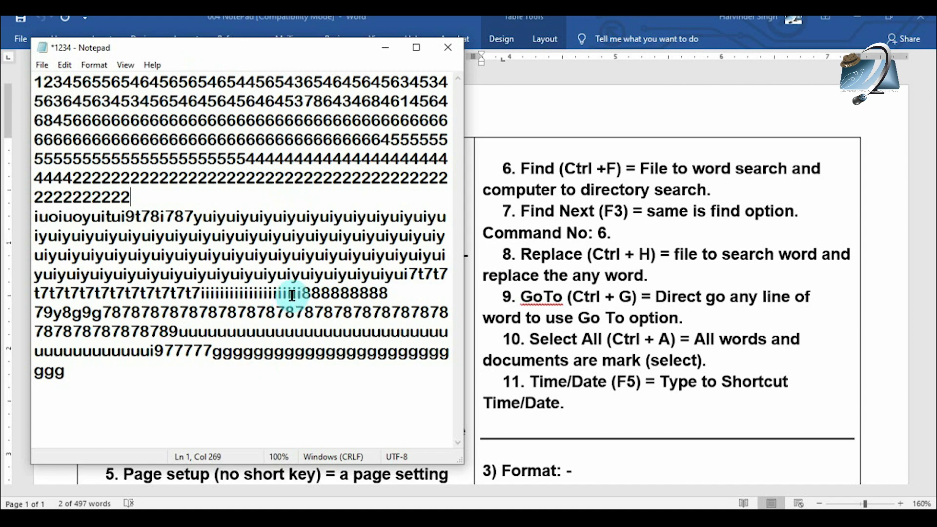
Place the cursor in each wrapped row from first to last to compare the visible rows with the line numbers.
double_click(171, 74)
left_click(171, 75)
left_click(174, 100)
left_click(179, 120)
left_click(180, 141)
left_click(181, 158)
left_click(182, 176)
left_click(165, 197)
left_click(166, 216)
left_click(166, 236)
left_click(167, 255)
left_click(169, 273)
left_click(170, 292)
left_click(173, 312)
left_click(175, 324)
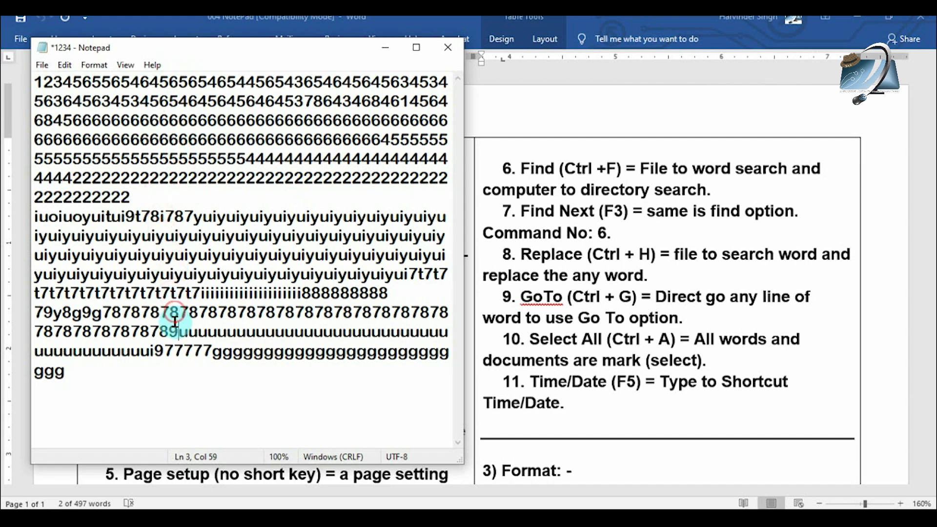
left_click(176, 348)
left_click(125, 373)
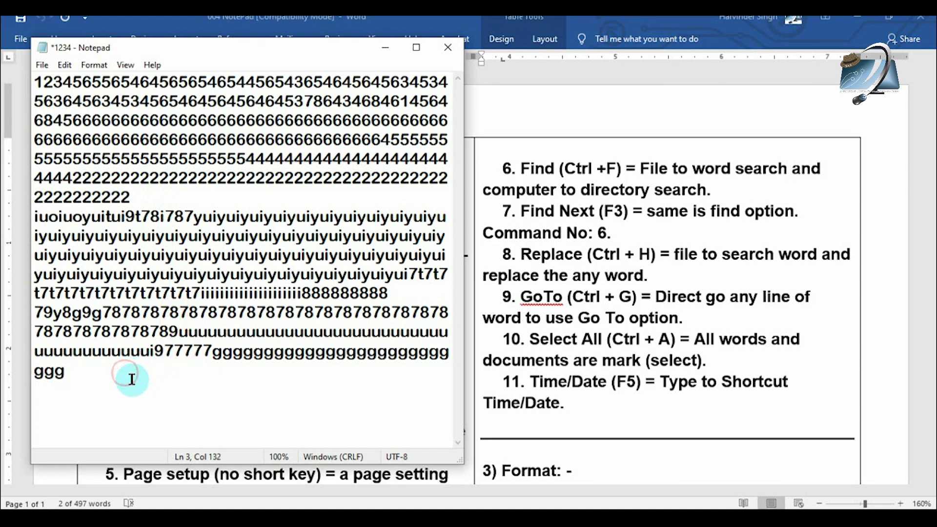
Select the entire text, clear the selection, and mark the second and third lines as separate paragraphs.
left_click_drag(100, 378, 23, 73)
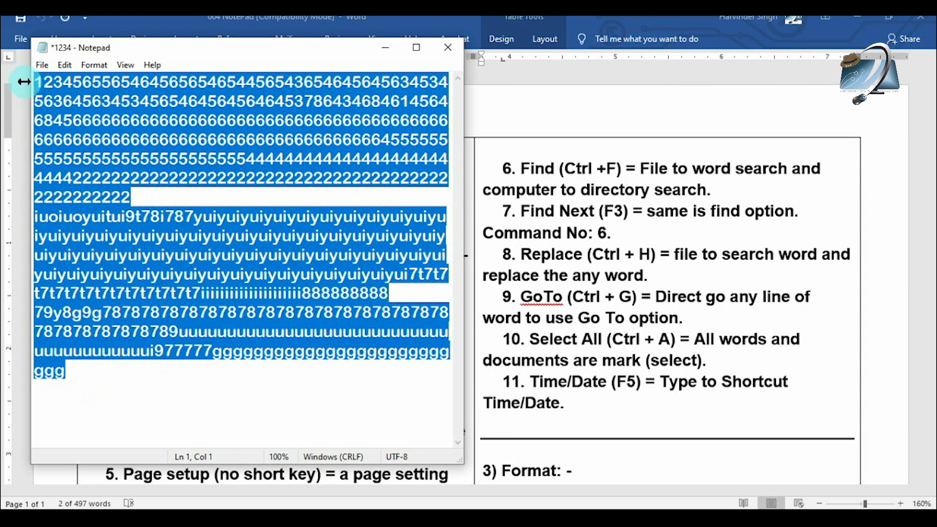
left_click(106, 130)
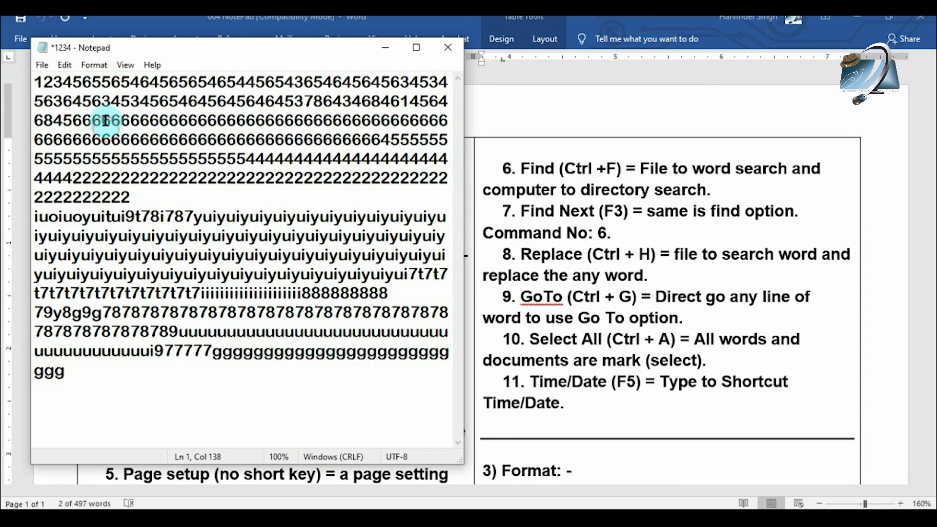
double_click(162, 199)
left_click_drag(388, 294, 7, 210)
left_click_drag(154, 379, 6, 308)
Turn off Word Wrap for file 1234 and check whether Go To is available among the editing commands.
left_click(94, 65)
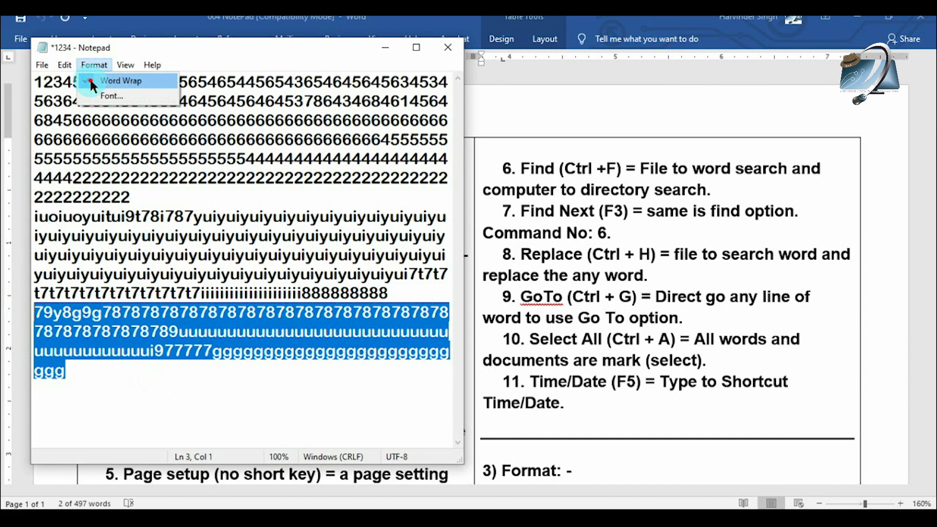
left_click(89, 78)
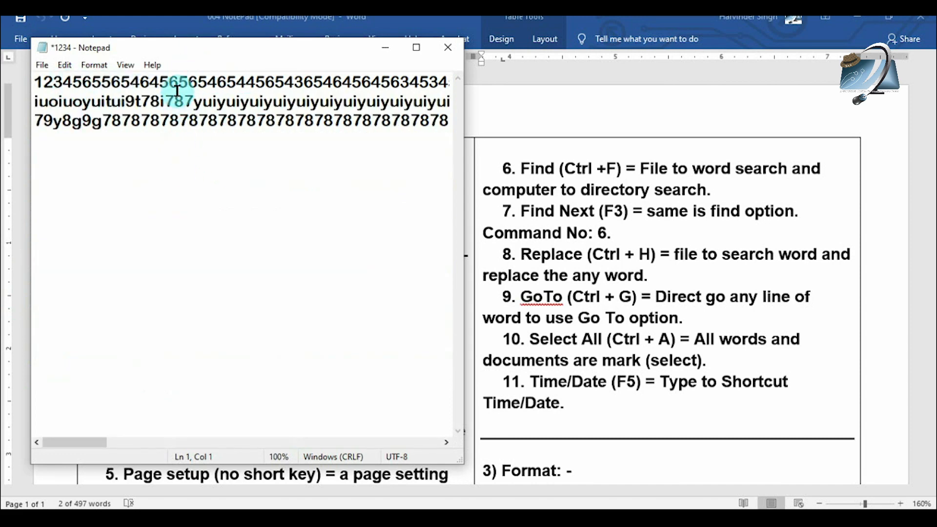
left_click(65, 65)
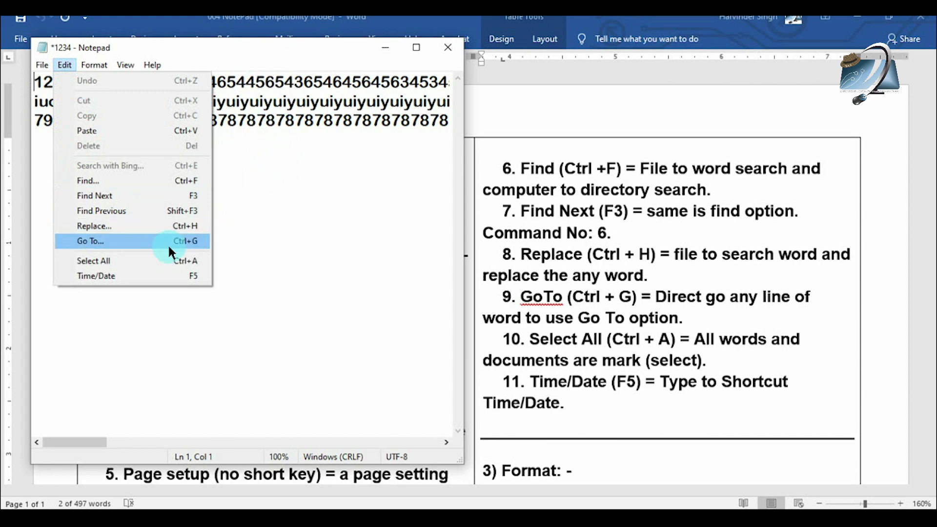
Place the cursor in the unwrapped lines, going from the first down to the third, to check their line numbers.
left_click(274, 82)
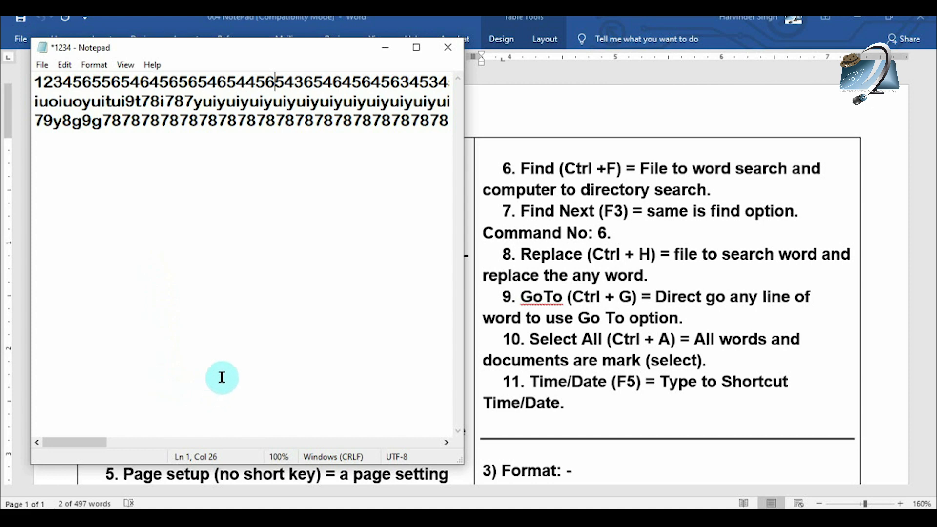
left_click(143, 104)
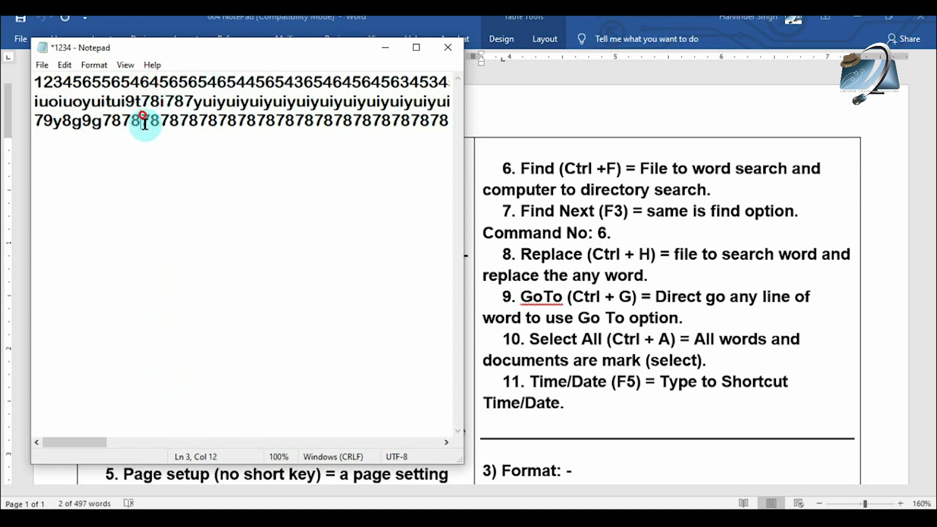
From the third line, use Go To to jump to line 1 of the unwrapped text.
left_click(144, 141)
left_click(66, 64)
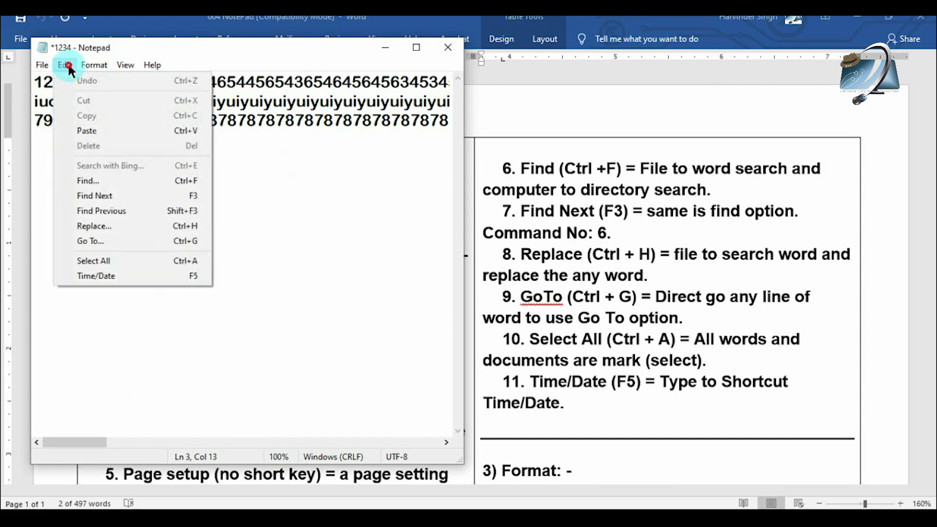
left_click(115, 241)
left_click_drag(108, 89, 253, 242)
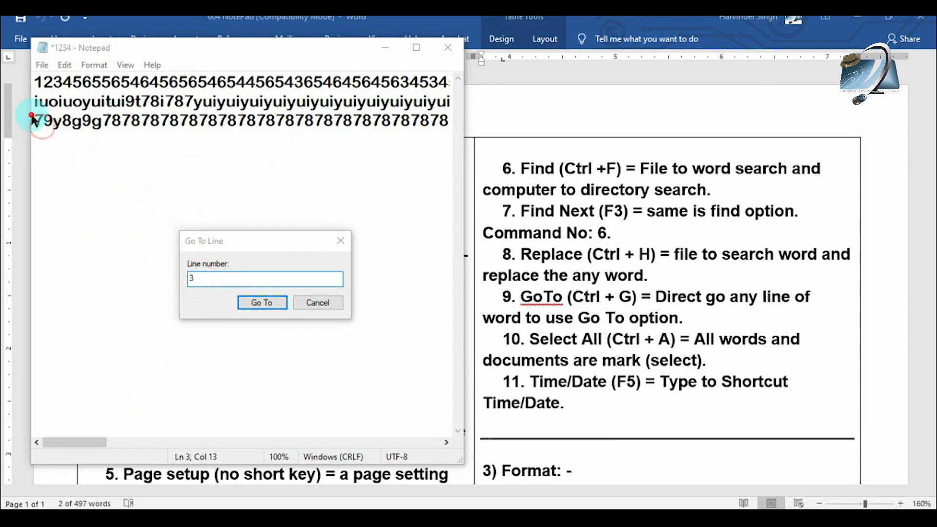
left_click(199, 279)
left_click_drag(200, 279, 171, 286)
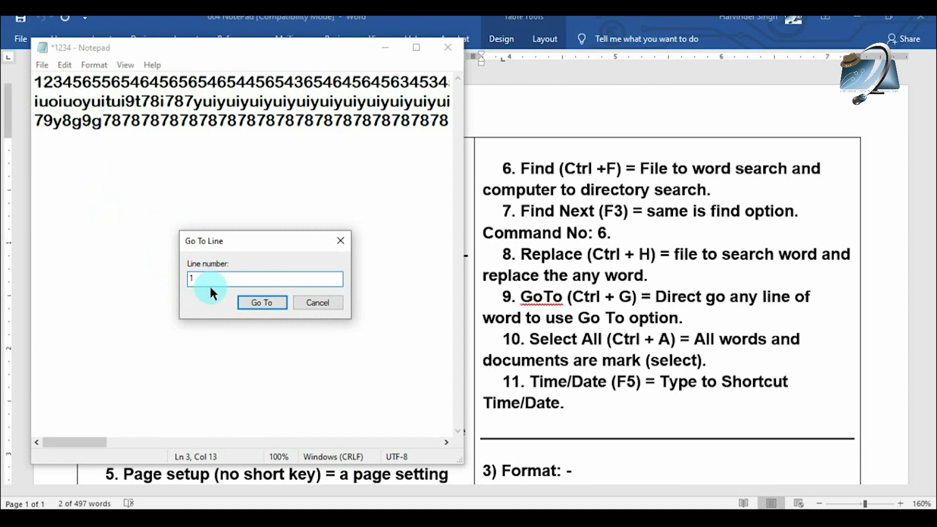
type("1")
left_click(262, 302)
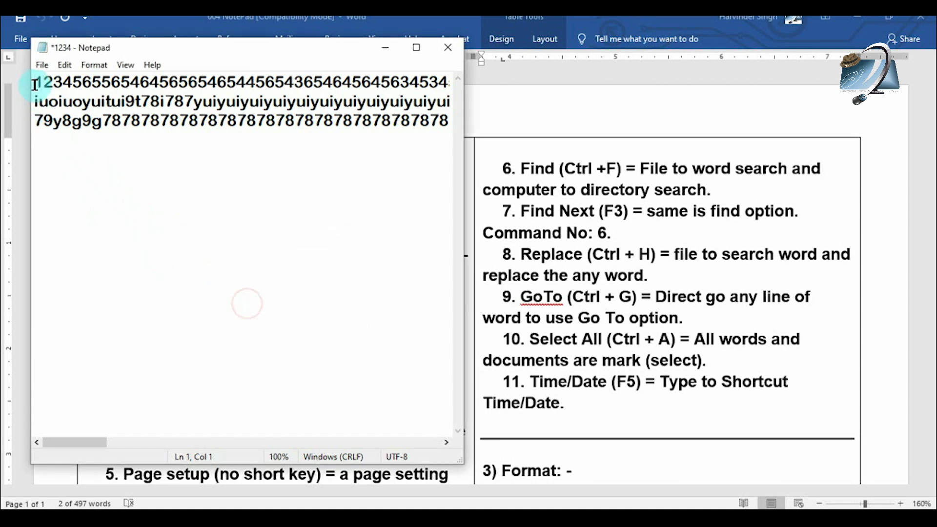
left_click(95, 65)
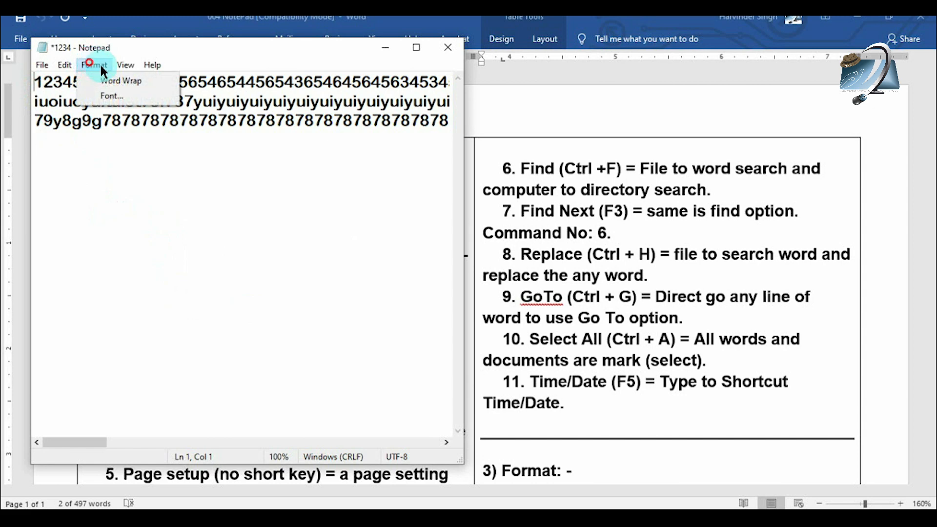
left_click(135, 87)
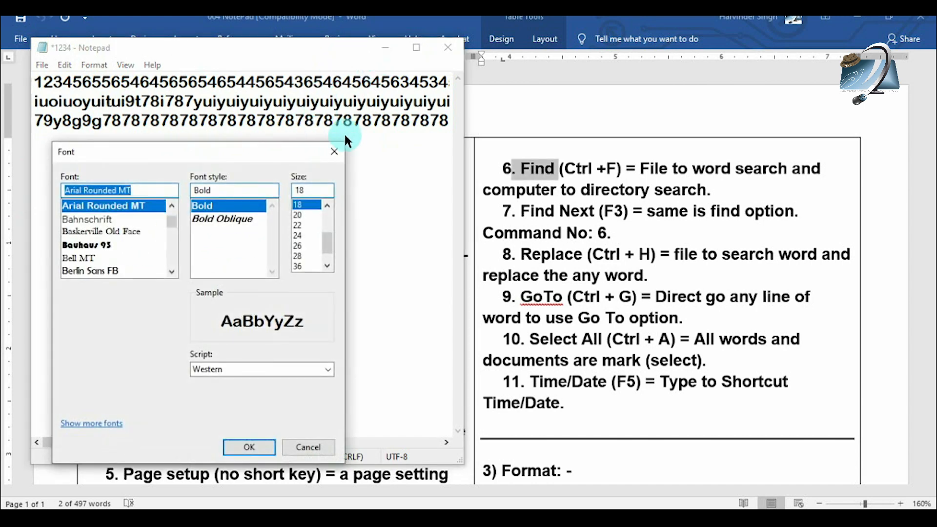
left_click(333, 152)
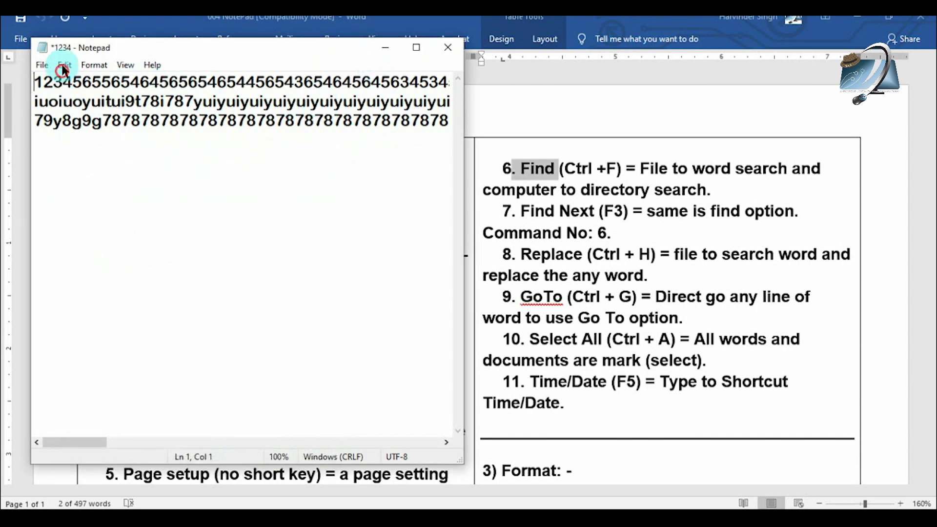
Use Go To to jump from the first line to line 3.
left_click(63, 69)
left_click(117, 236)
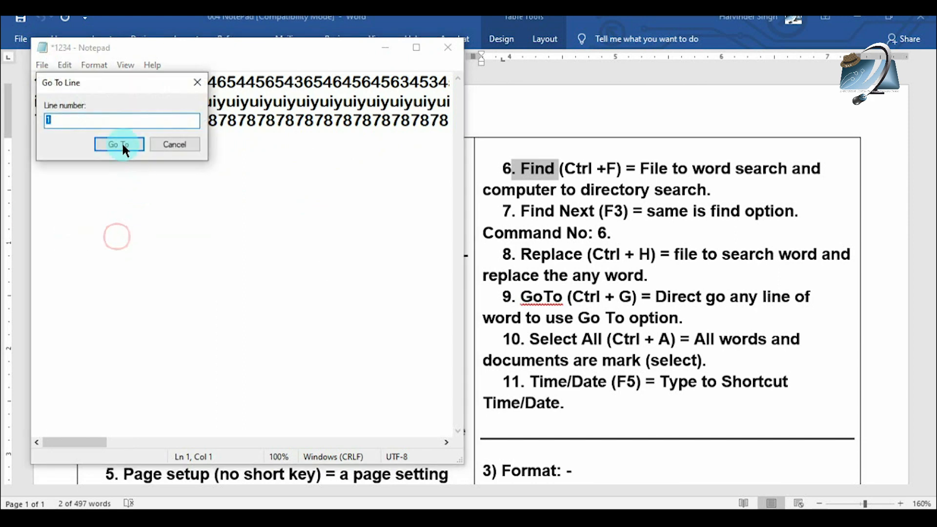
left_click_drag(124, 72, 406, 153)
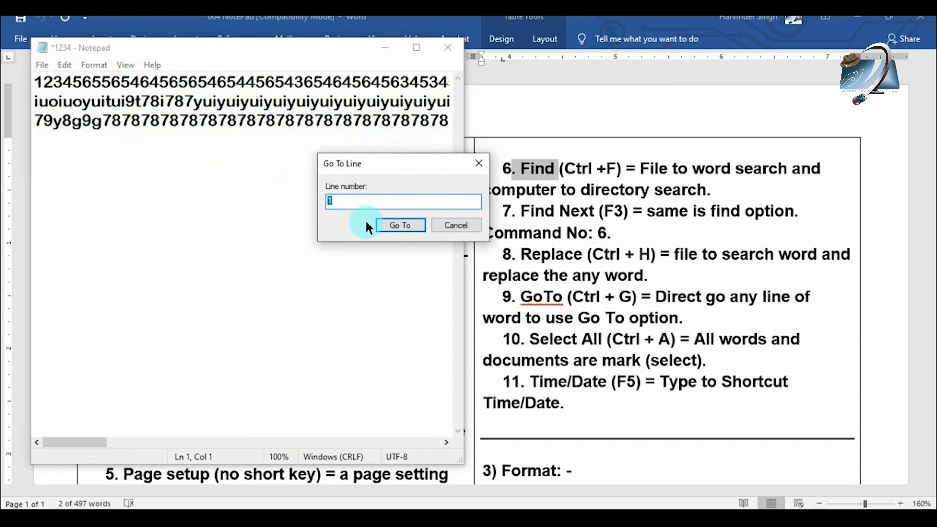
type("3")
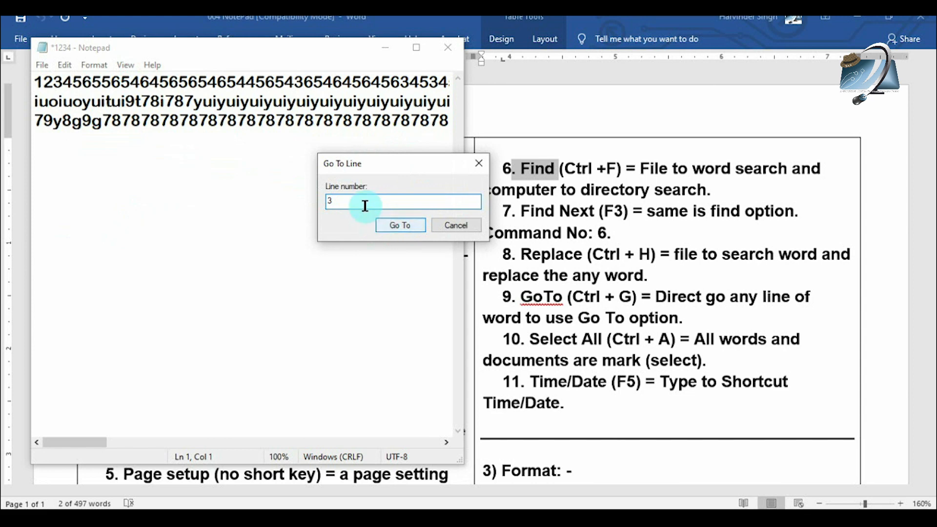
left_click(385, 225)
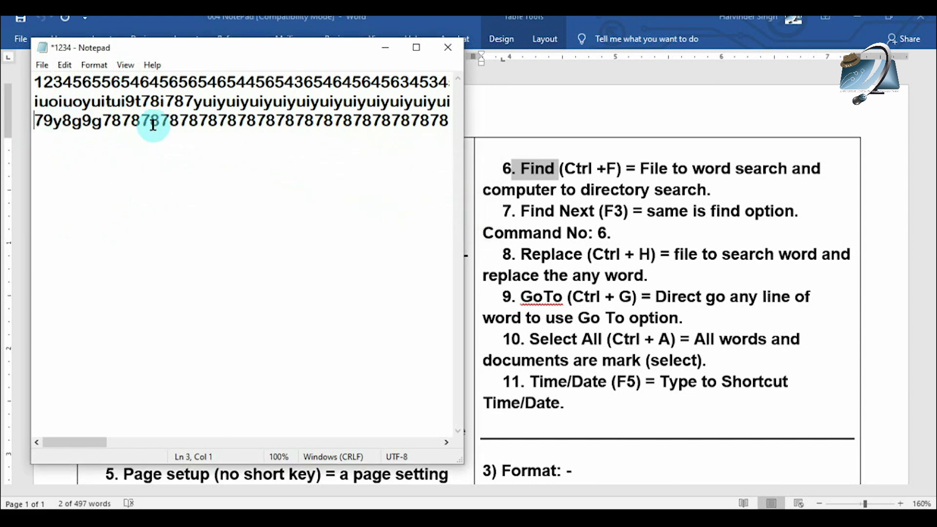
Split the second line at column 176 so the remaining text becomes a separate line.
left_click(367, 126)
left_click_drag(93, 441, 255, 441)
left_click(342, 103)
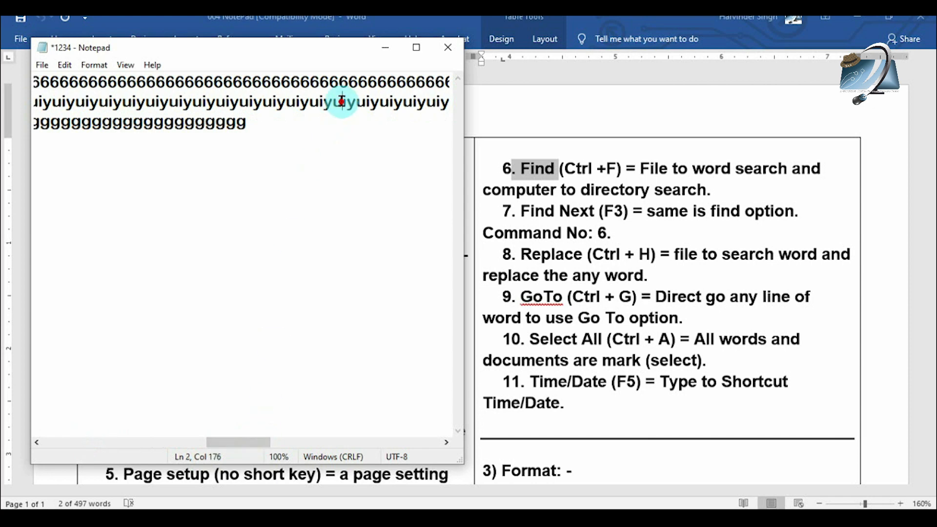
key("Return")
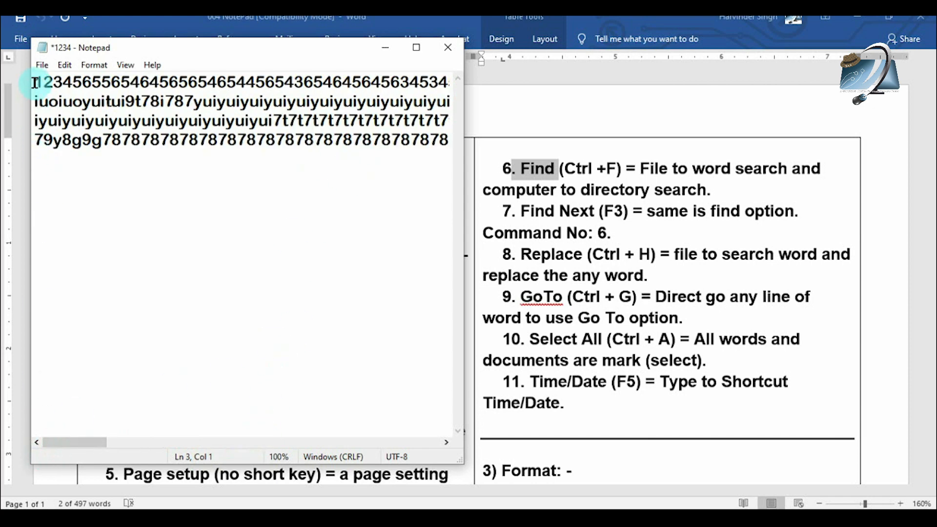
Place the cursor at the start of the second line and use Go To to jump to line 4.
left_click(34, 135)
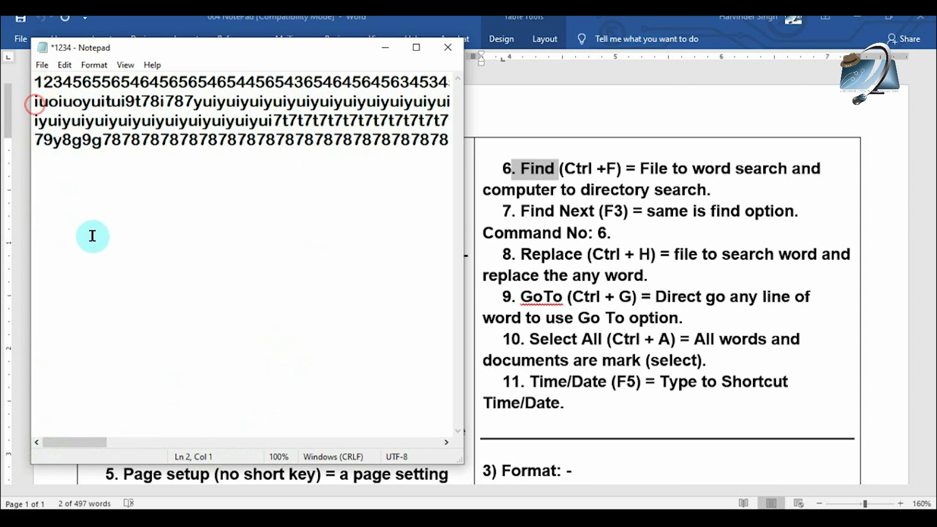
left_click(169, 82)
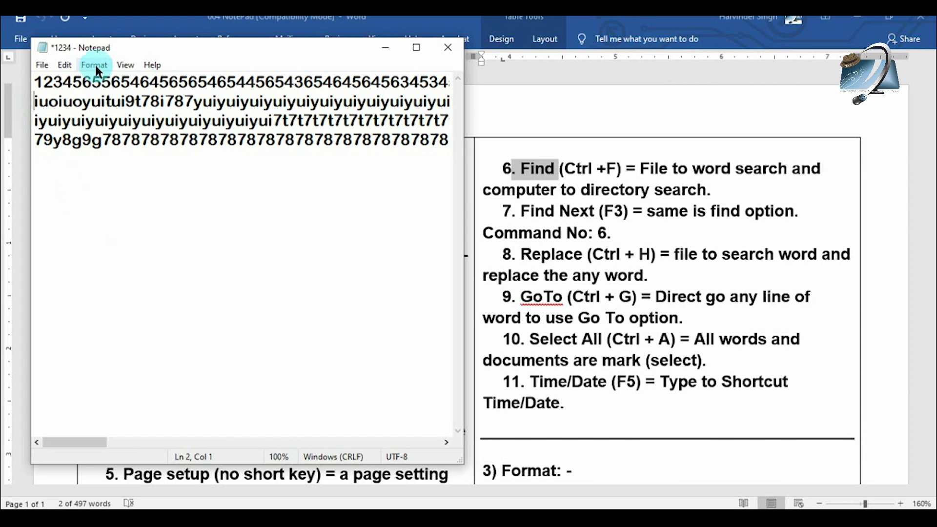
left_click(65, 65)
left_click(115, 241)
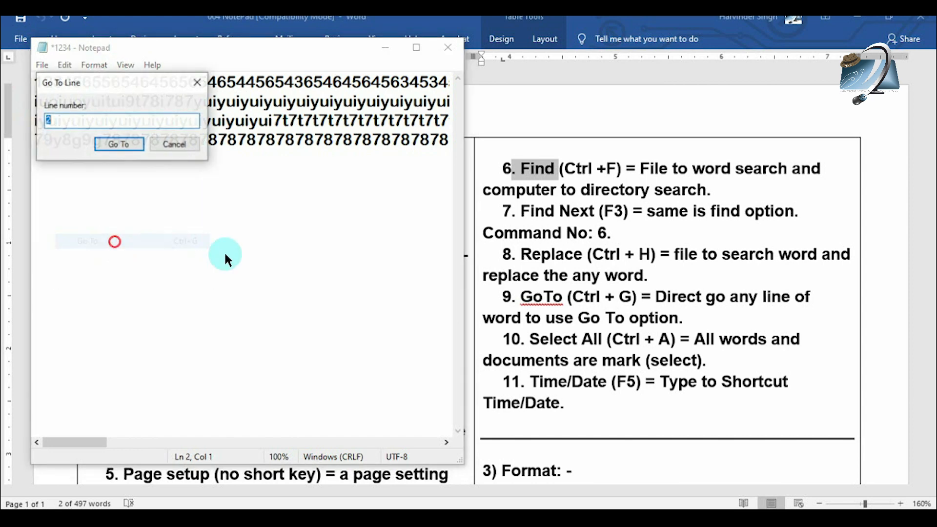
left_click_drag(121, 77, 344, 196)
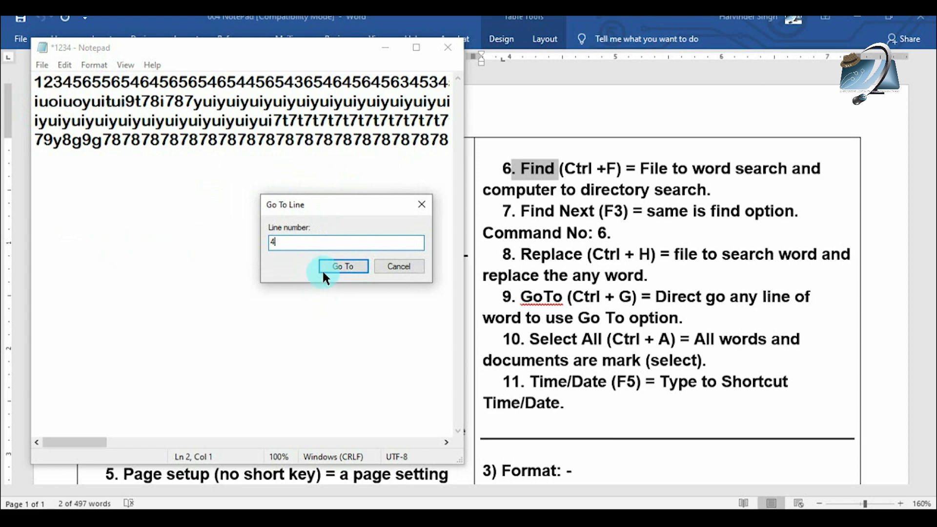
type("4")
left_click(343, 266)
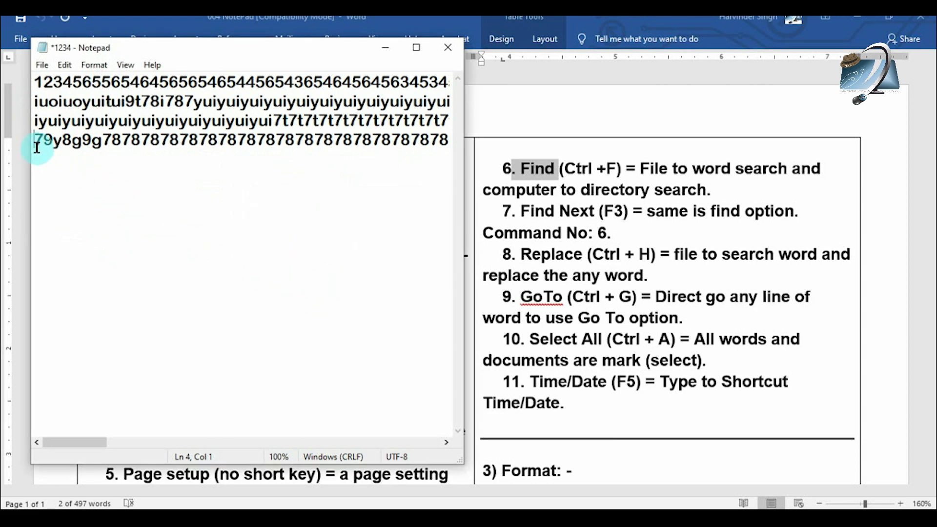
Place the cursor within the fourth line and review the available editing commands, including Go To.
left_click(133, 184)
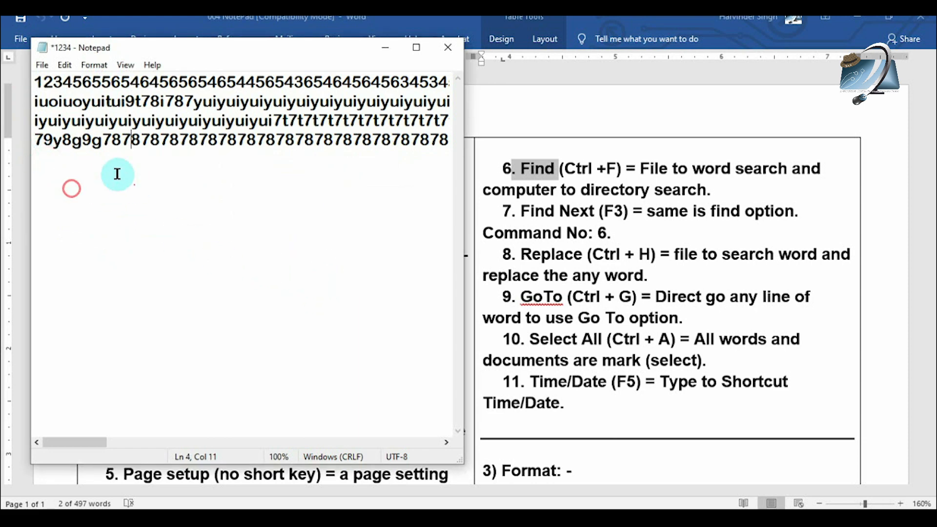
key("ctrl+shift+Home")
left_click(157, 188)
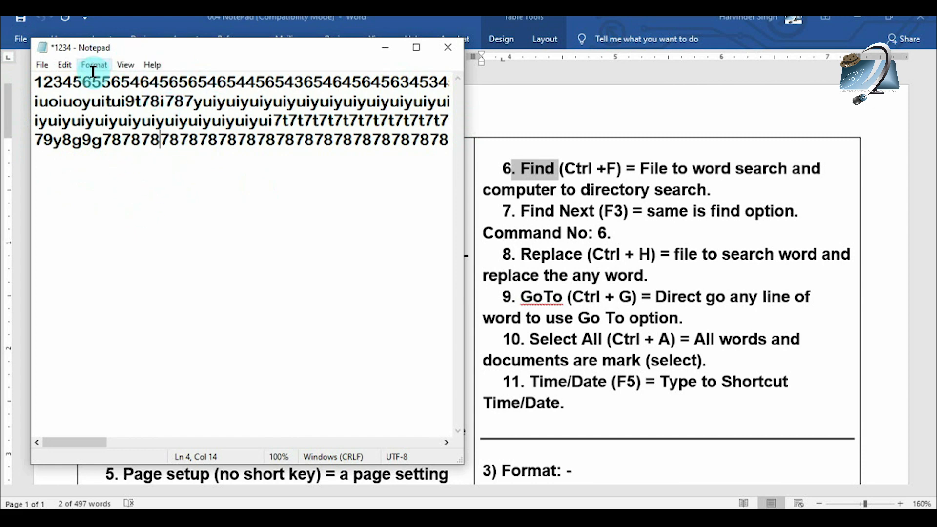
left_click(65, 63)
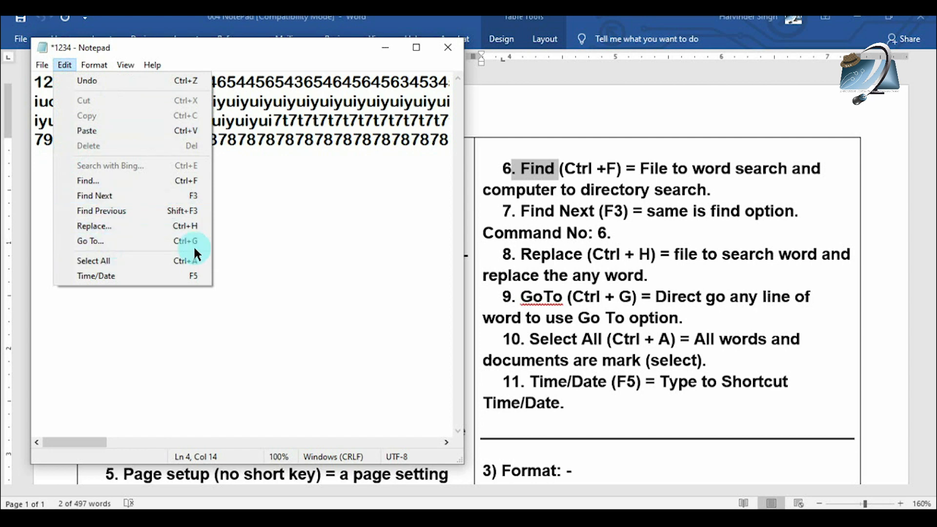
left_click(241, 213)
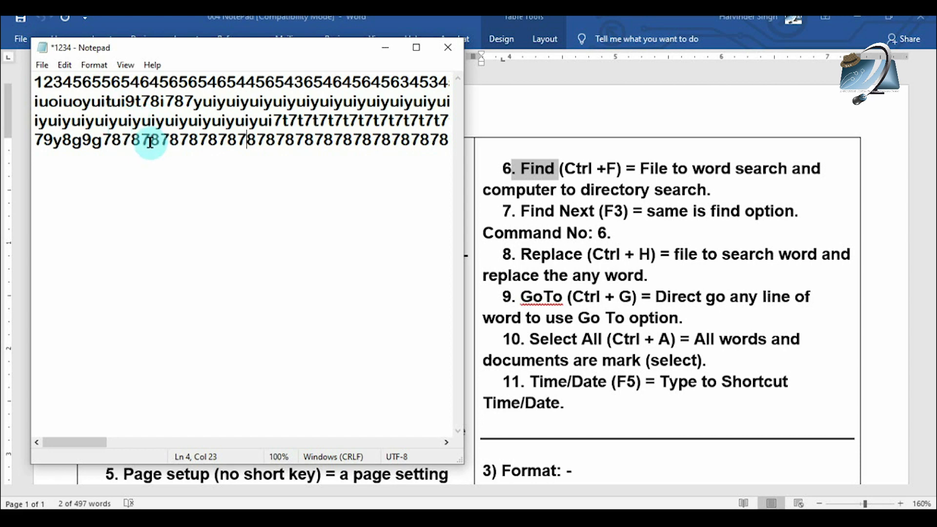
Use Select All to mark the entire text and inspect the selection from the line ends back to the start.
left_click(96, 64)
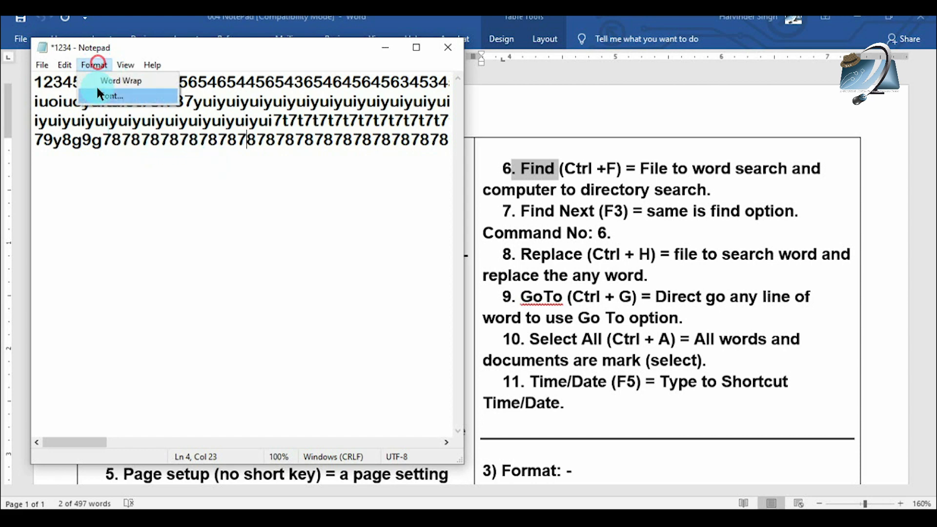
mouse_move(61, 61)
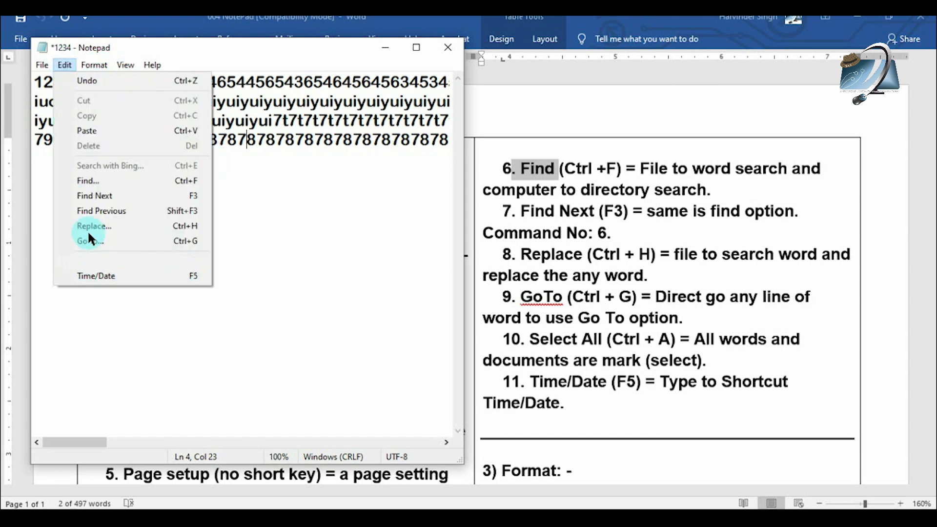
mouse_move(125, 65)
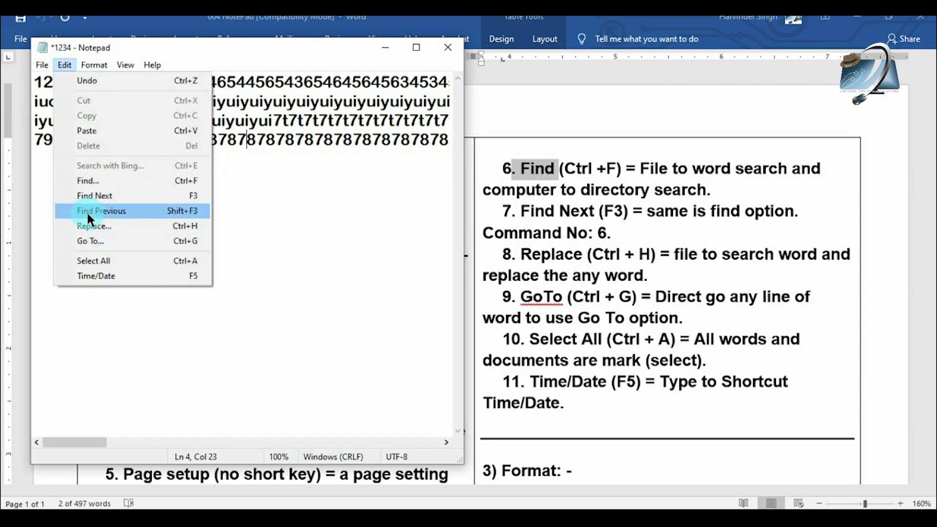
left_click(106, 262)
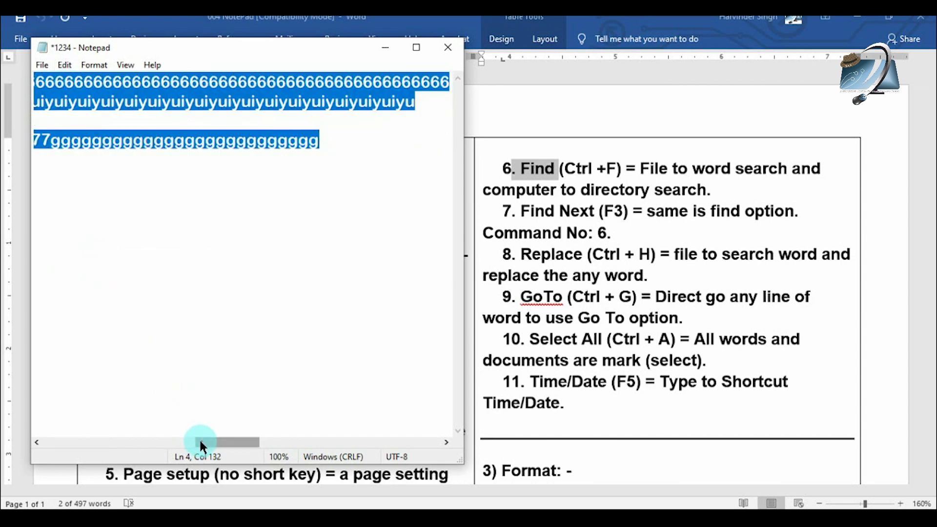
left_click_drag(203, 444, 41, 439)
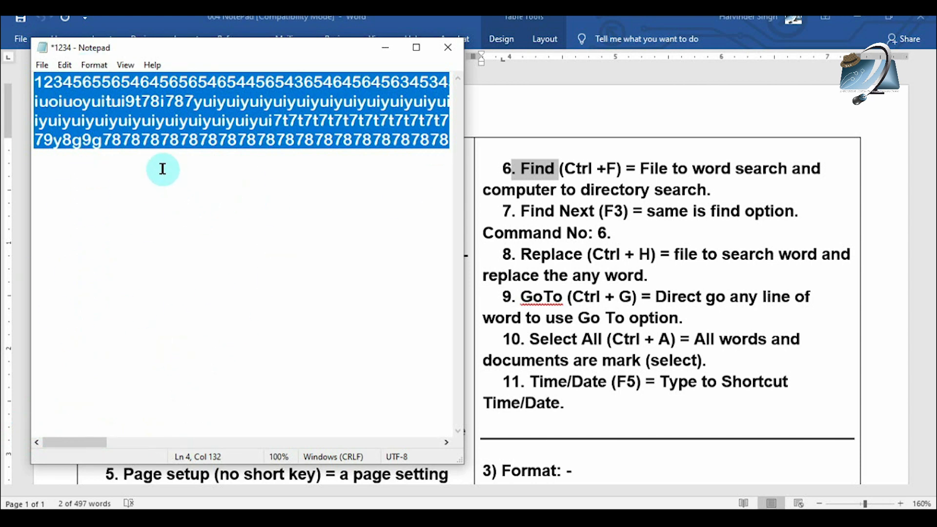
Turn on Word Wrap for file 1234 and check whether Go To is available among the editing commands.
left_click(98, 66)
left_click(101, 76)
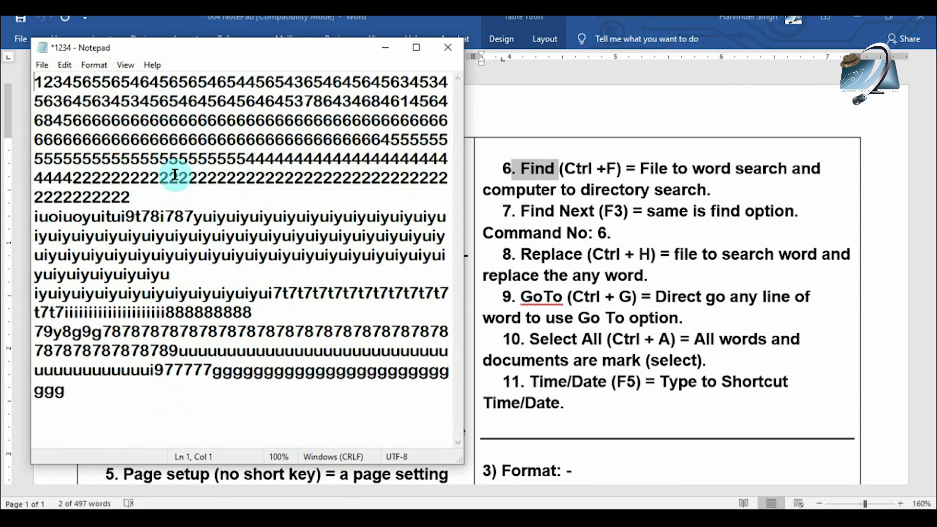
left_click(68, 62)
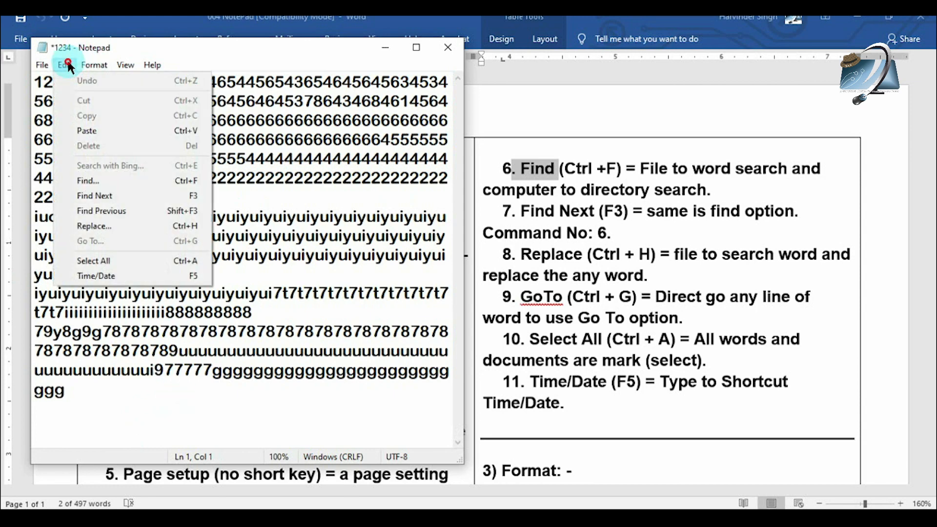
Select and deselect all the text in the 1234 note.
left_click(117, 257)
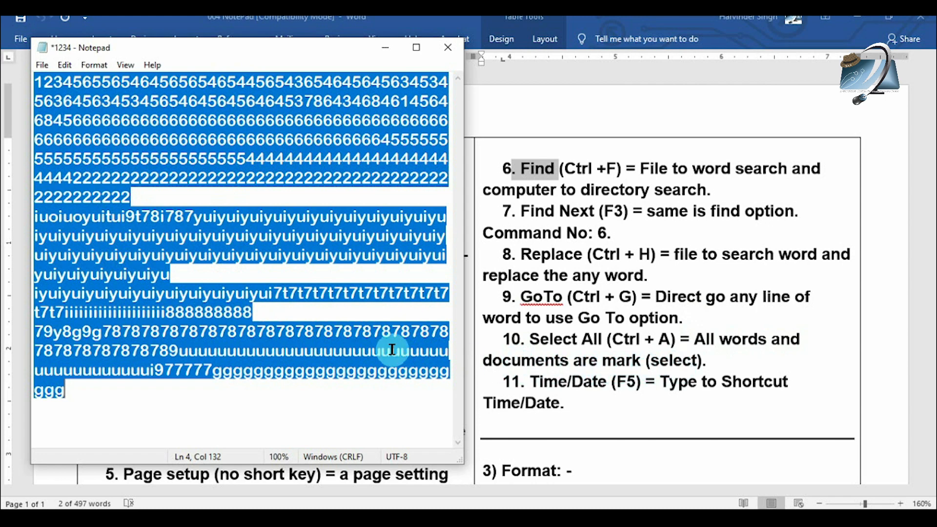
left_click(202, 215)
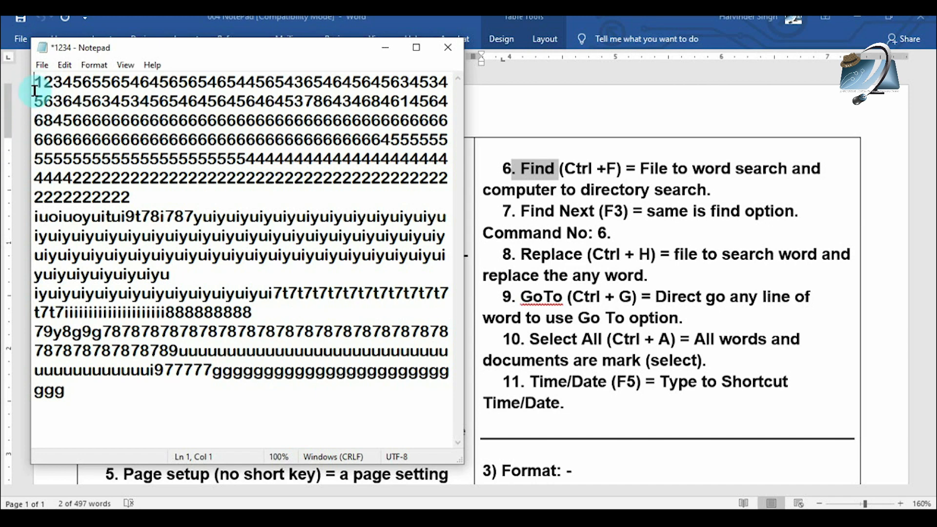
left_click_drag(160, 49, 185, 57)
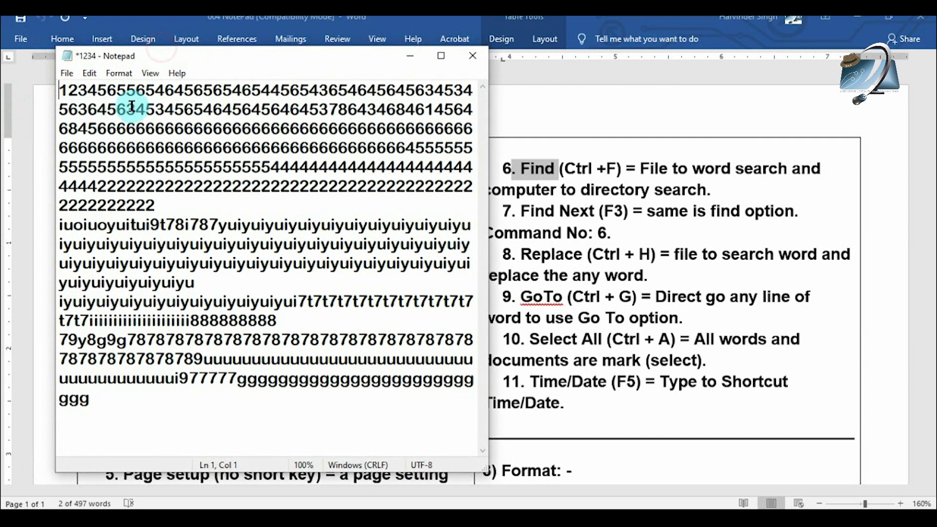
Insert the current time and date at the very start of the note, on a line of its own.
left_click(90, 73)
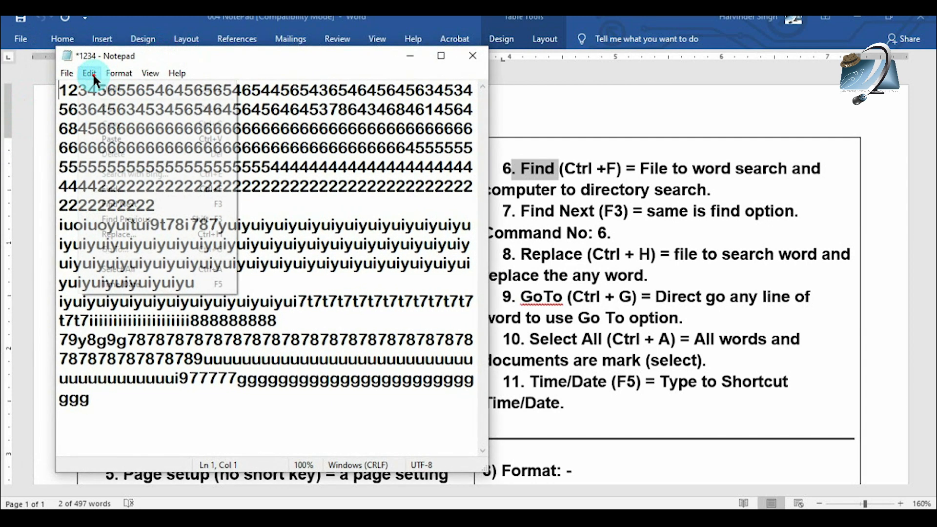
left_click(59, 86)
left_click_drag(58, 86, 335, 92)
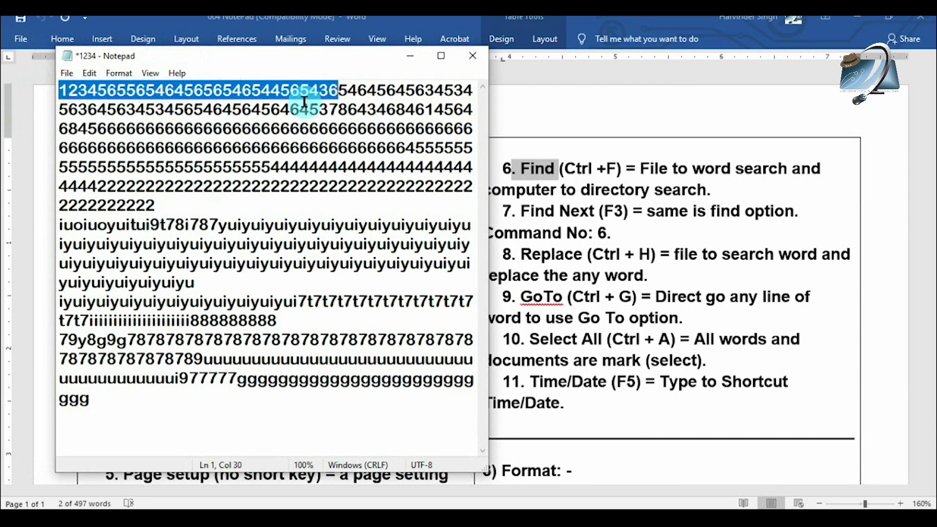
left_click(116, 106)
left_click(59, 88)
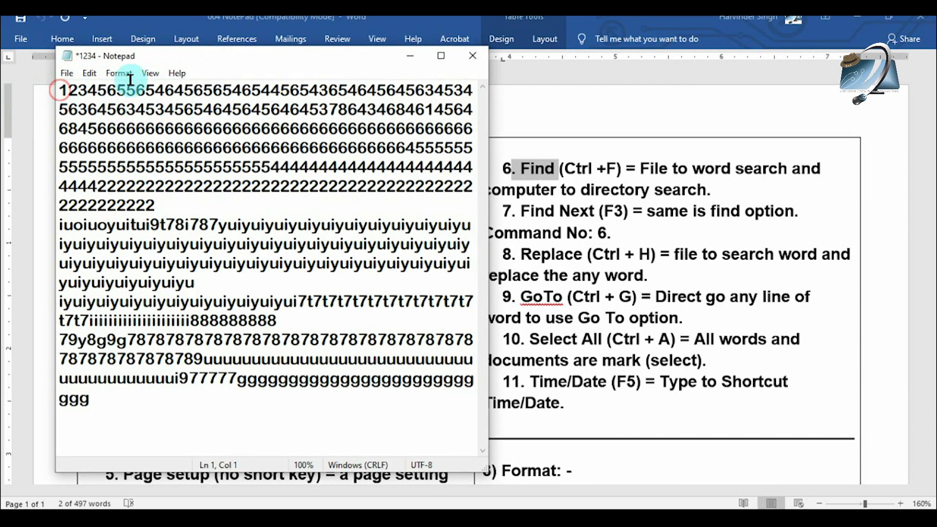
left_click(89, 74)
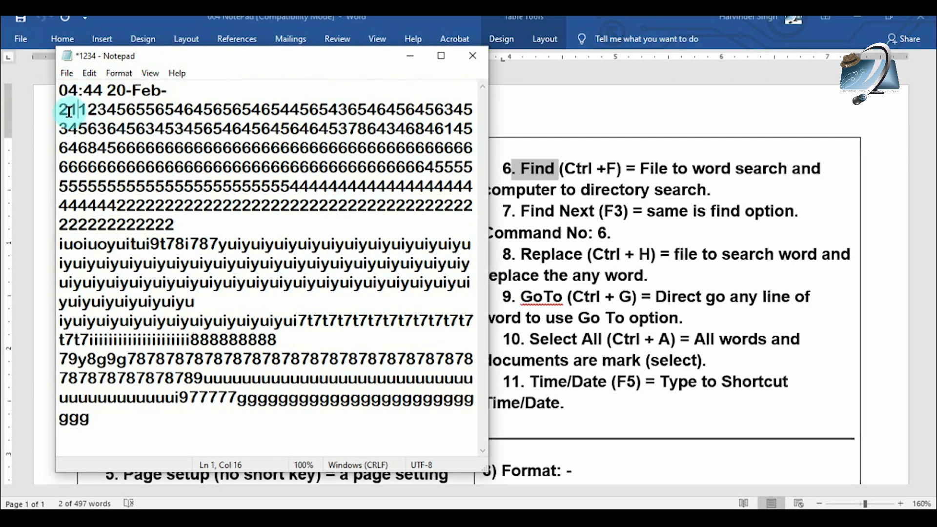
key("Return")
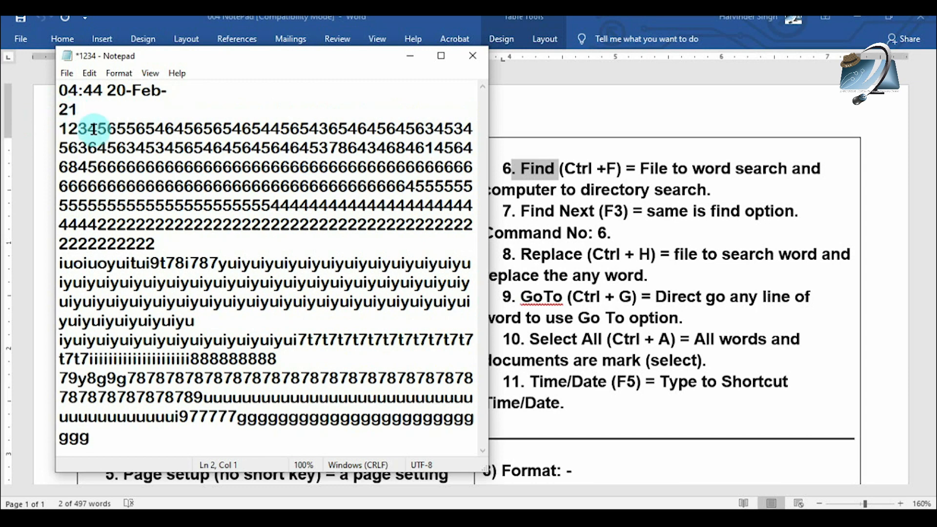
Retype the year's first digit 2 in the inserted date so that 20-Feb-21 stays on one line.
left_click_drag(84, 109, 63, 96)
left_click(180, 91)
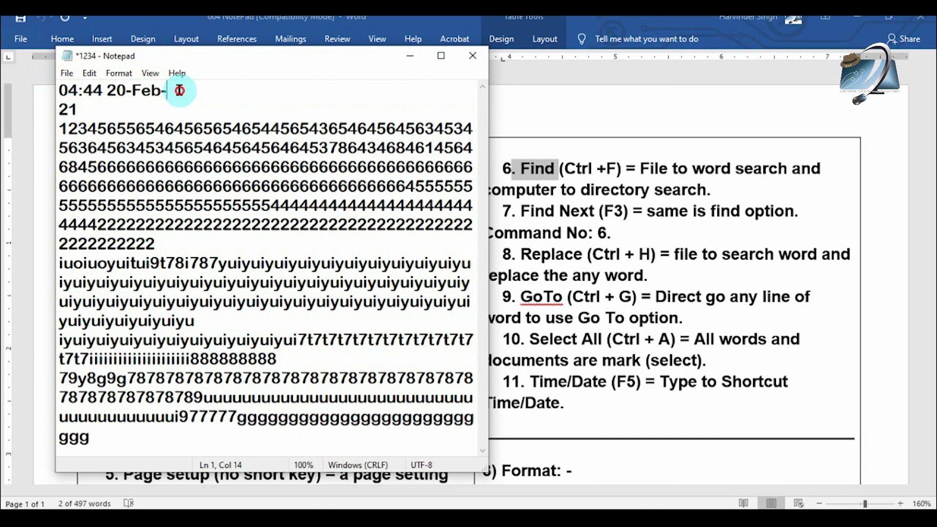
key("Delete")
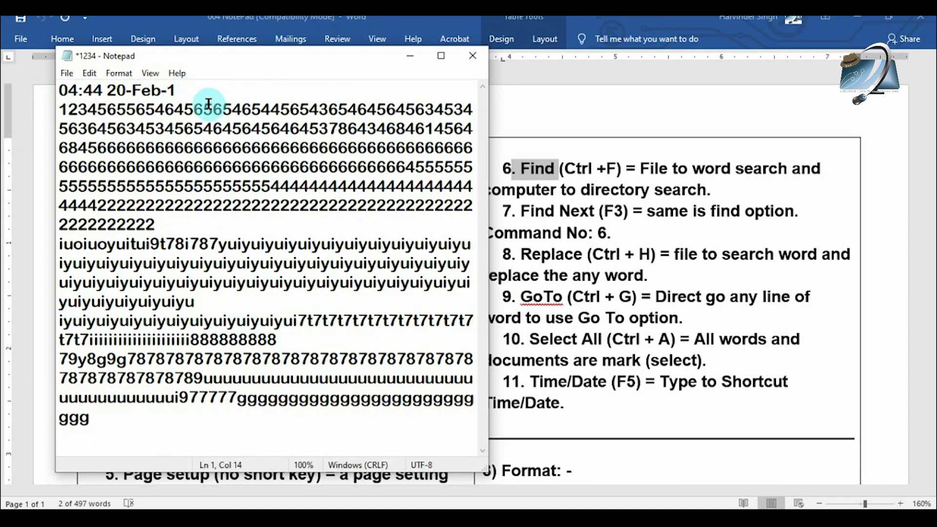
type("2")
left_click_drag(195, 90, 59, 90)
Insert a second time and date stamp after the first, separated from it by a space.
left_click(198, 91)
left_click(89, 74)
left_click(131, 283)
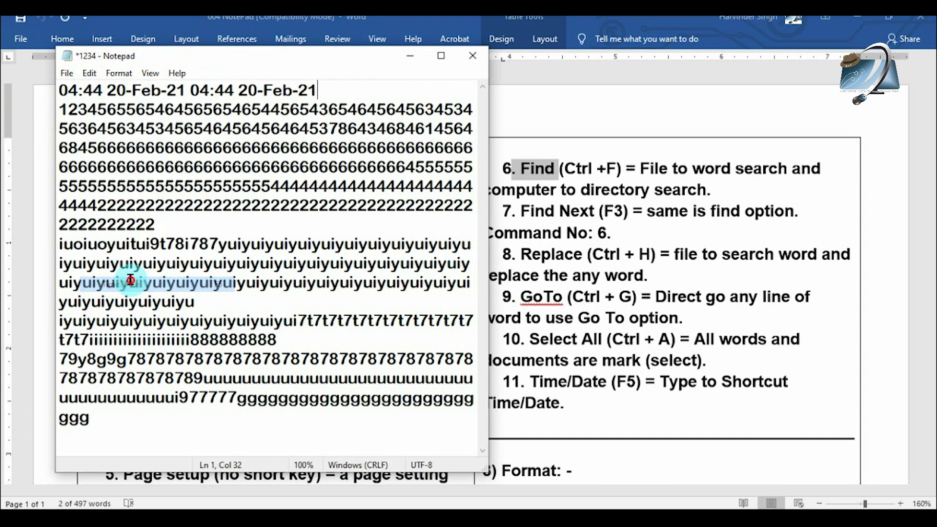
left_click_drag(185, 87, 325, 89)
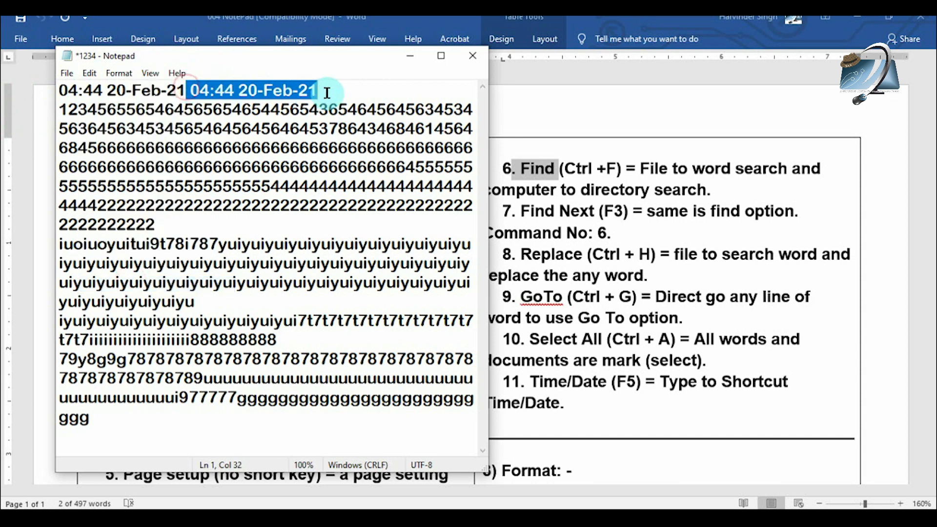
left_click(343, 91)
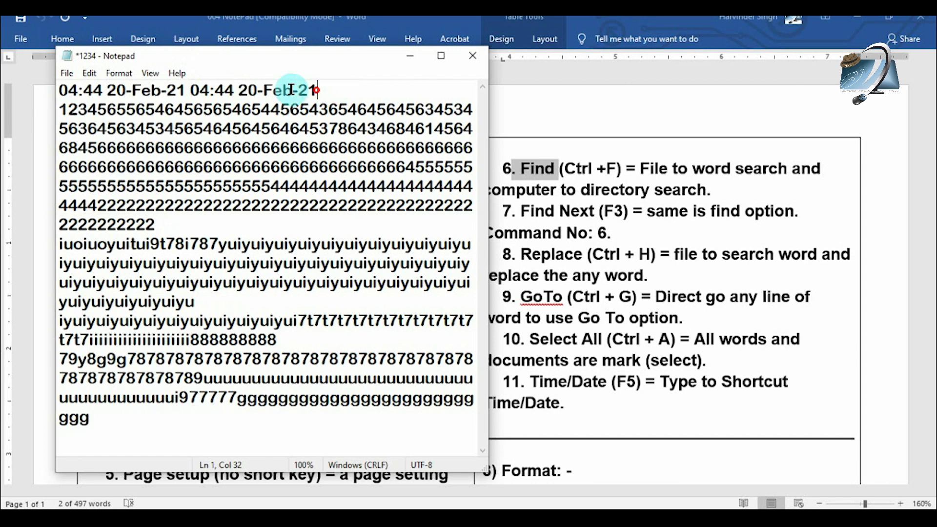
Insert a third time and date stamp directly at the end of the note's first line.
left_click(189, 90)
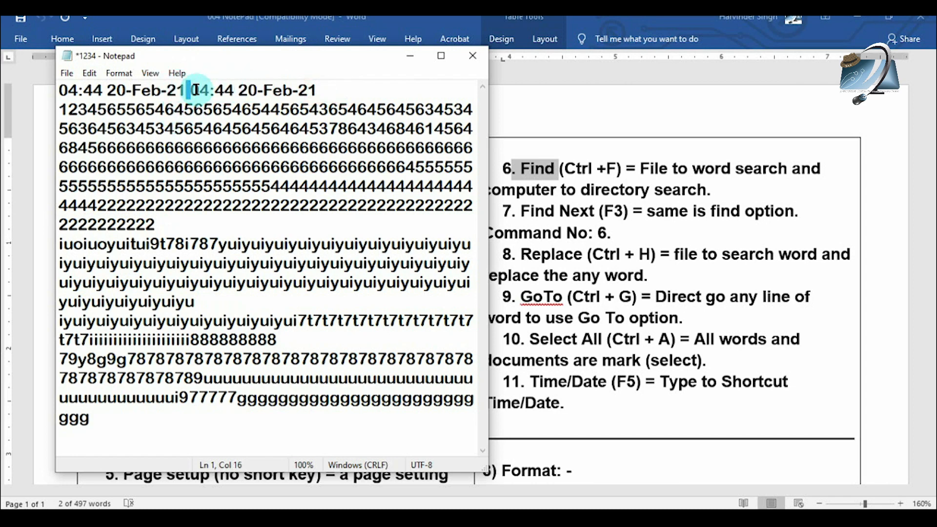
left_click(317, 89)
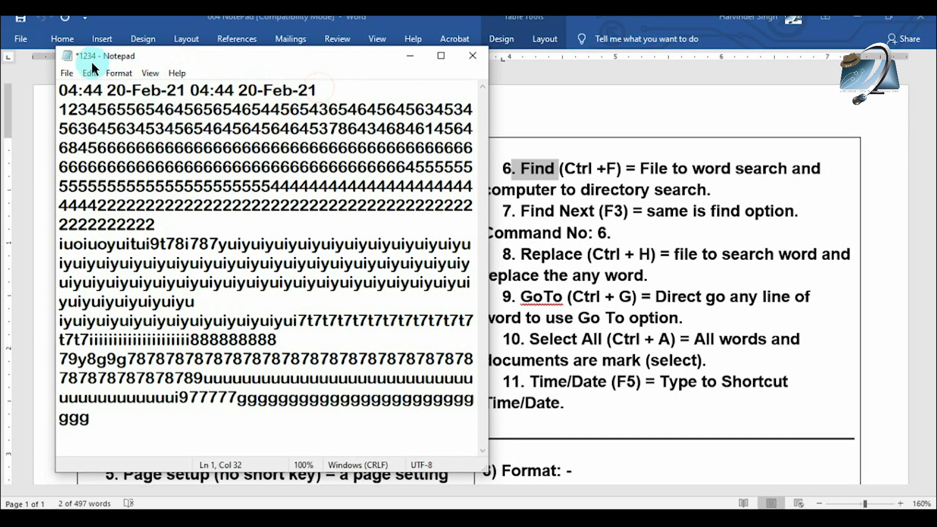
left_click(97, 75)
left_click(121, 281)
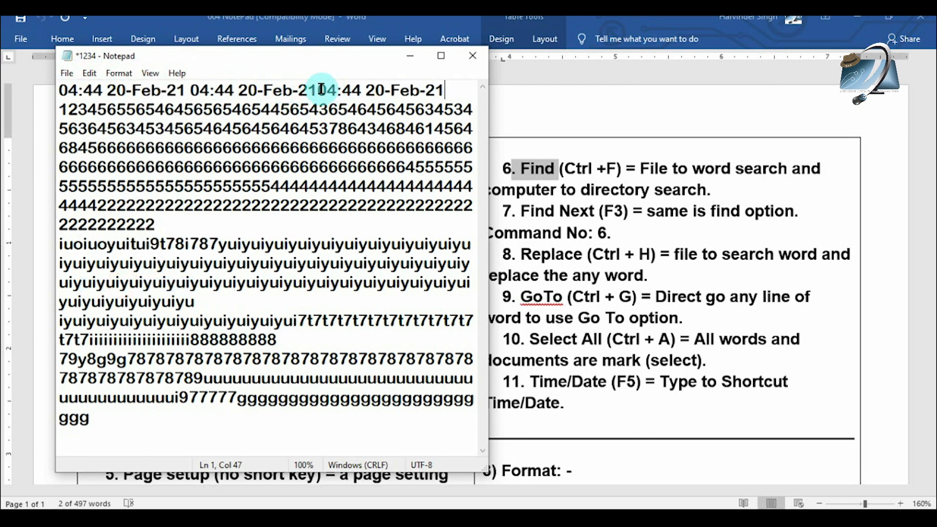
Highlight the third stamp, its date and year, and the whole line of stamps to review their format.
left_click_drag(456, 92, 317, 91)
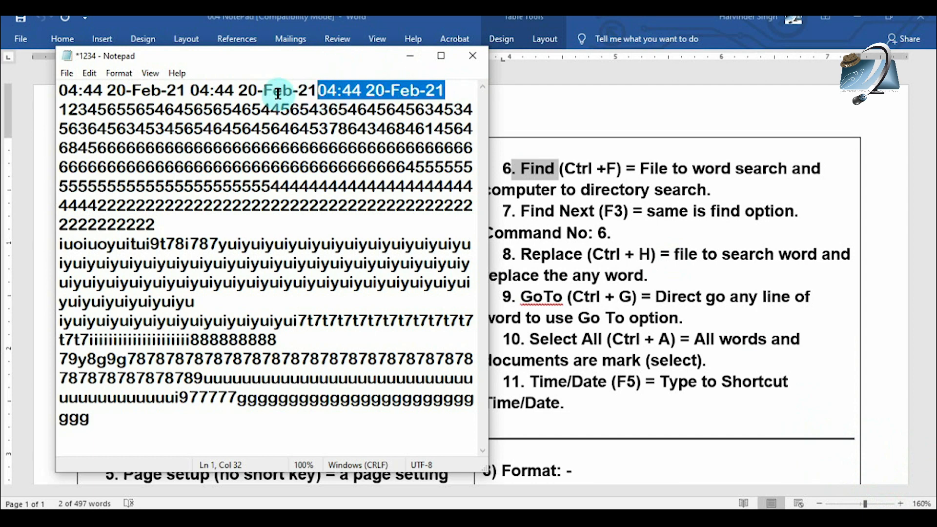
left_click(329, 89)
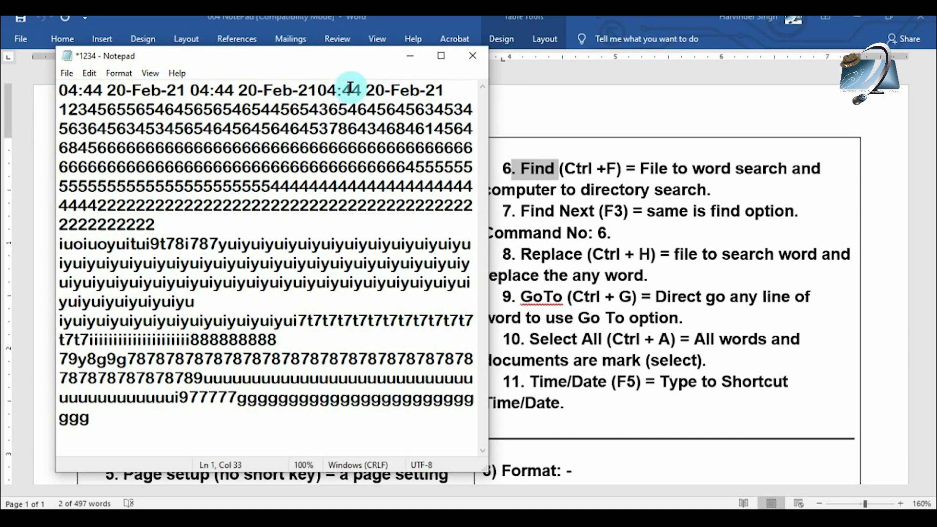
left_click_drag(367, 90, 444, 90)
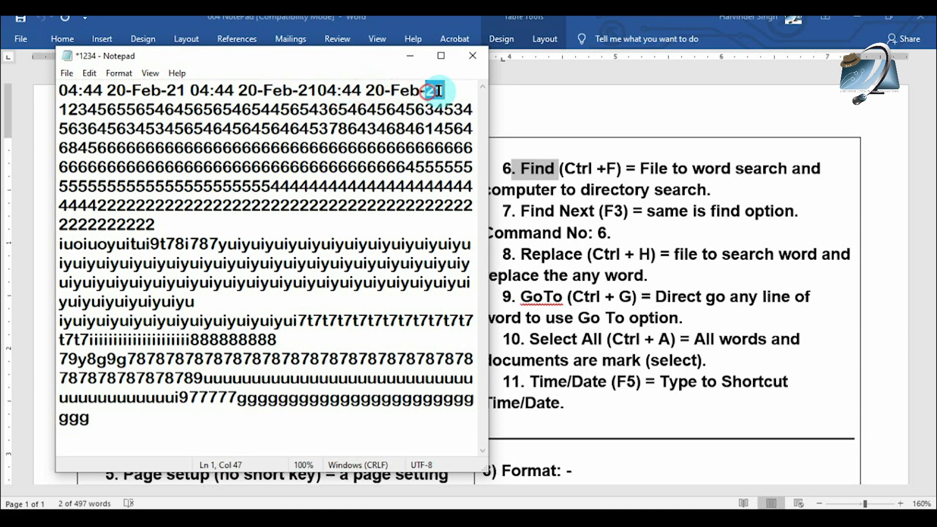
left_click(434, 91)
left_click_drag(447, 89, 59, 90)
left_click(433, 90)
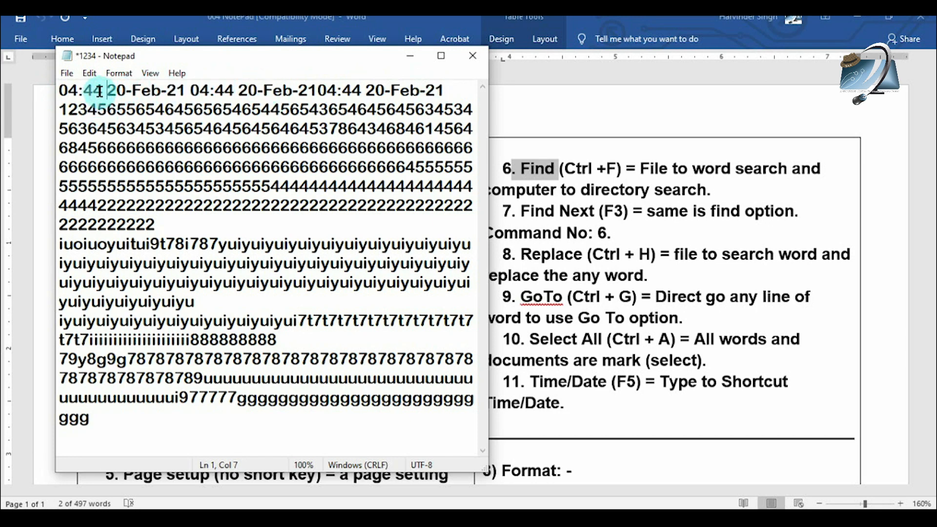
Replace the entire first line of stamps with a single current time and date stamp.
key("Left")
left_click(456, 89)
key("shift+Home")
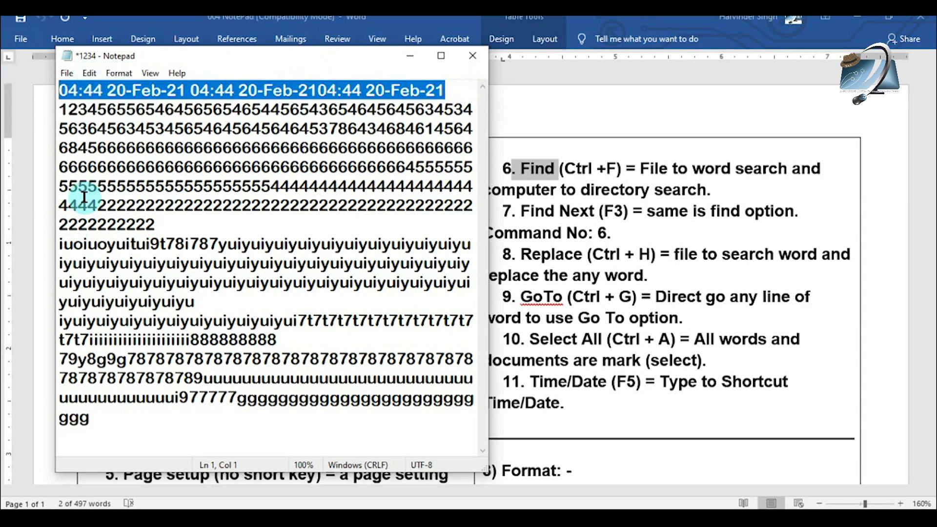
left_click(89, 72)
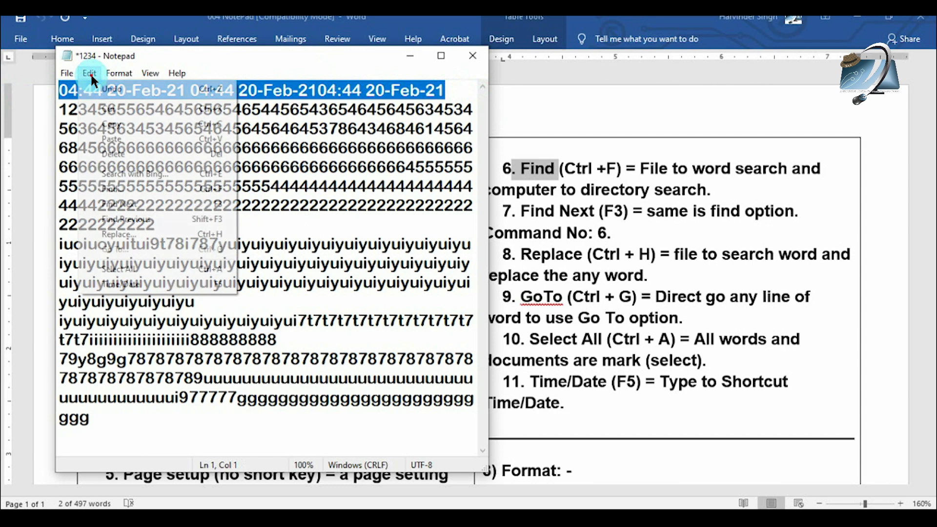
left_click(138, 283)
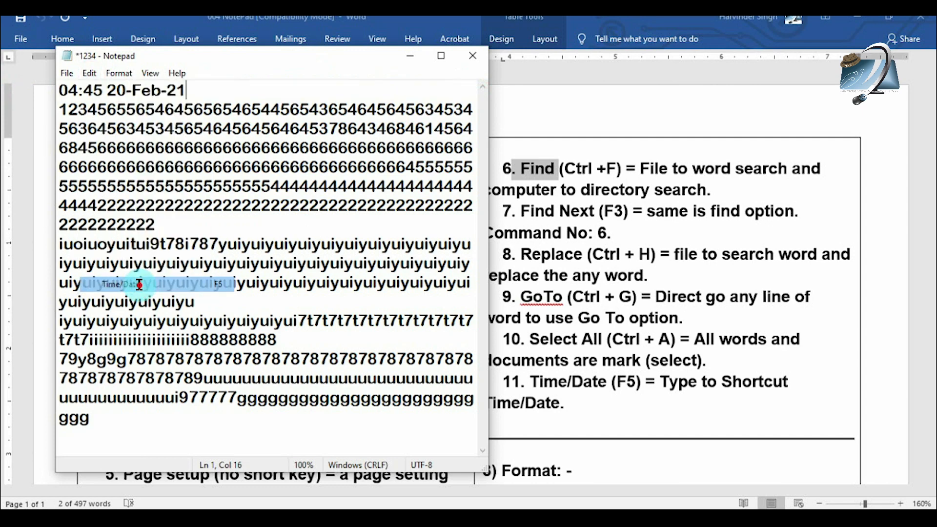
Add a space after the stamp on the first line and insert the current time and date nine more times.
left_click(89, 74)
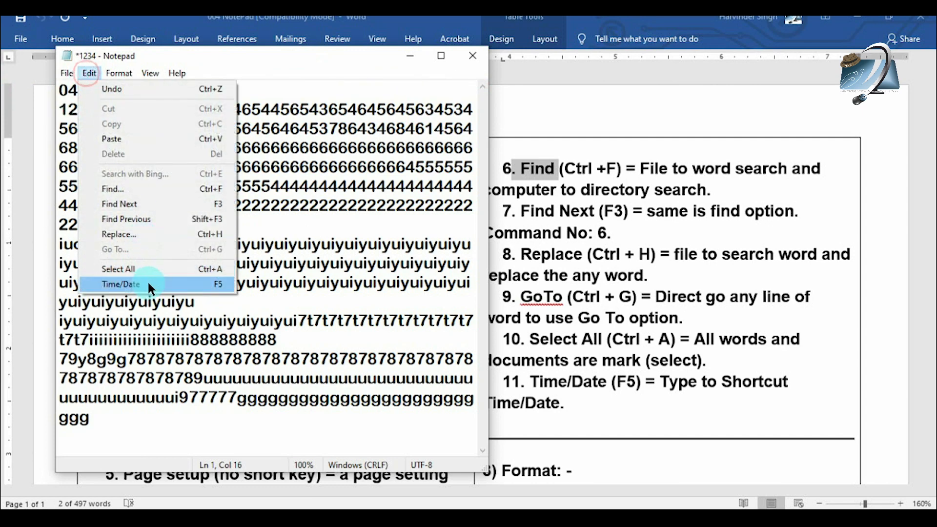
left_click(276, 90)
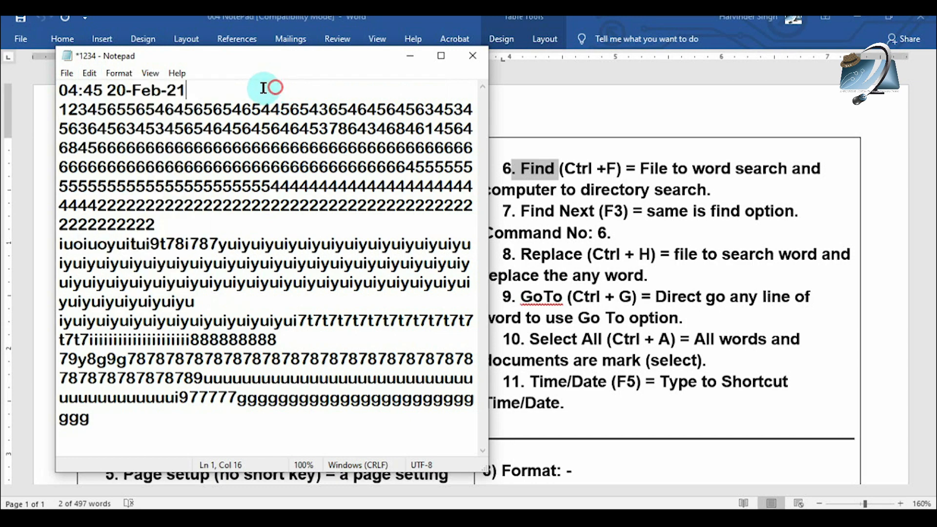
left_click(88, 75)
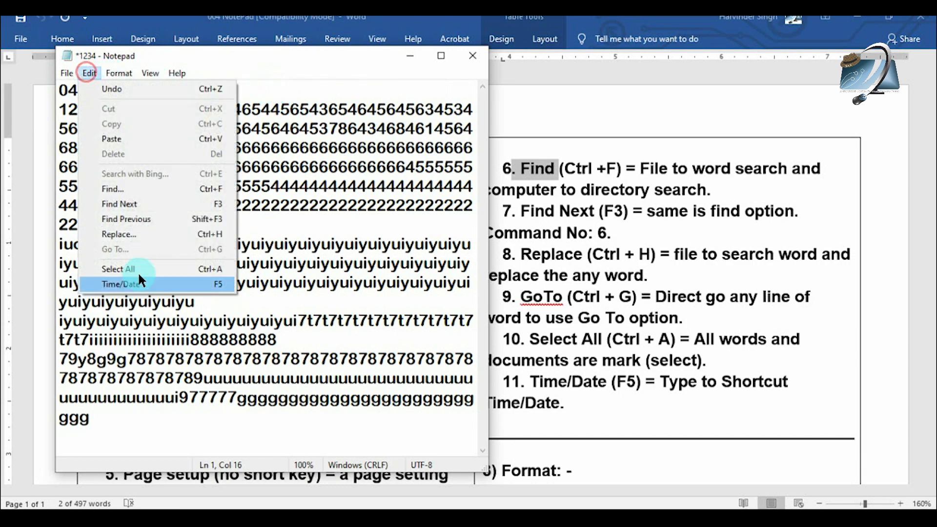
left_click(297, 86)
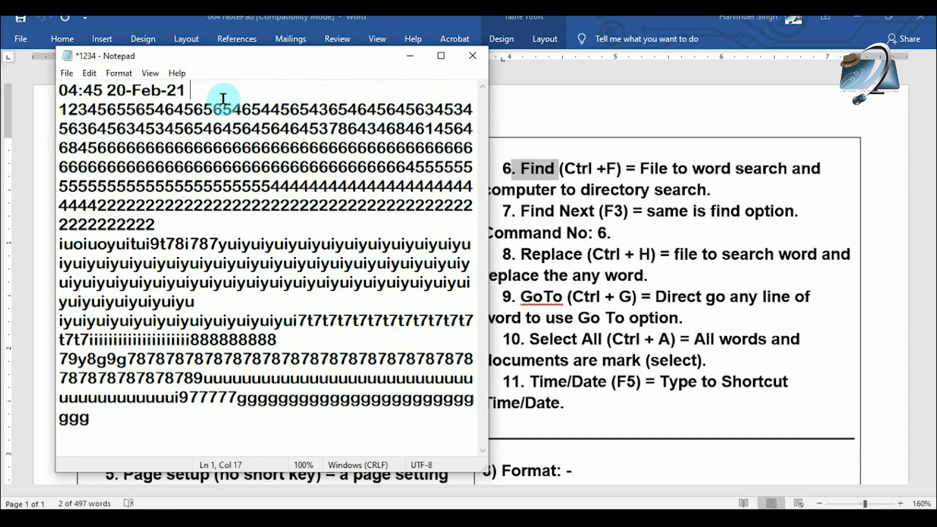
key("F5")
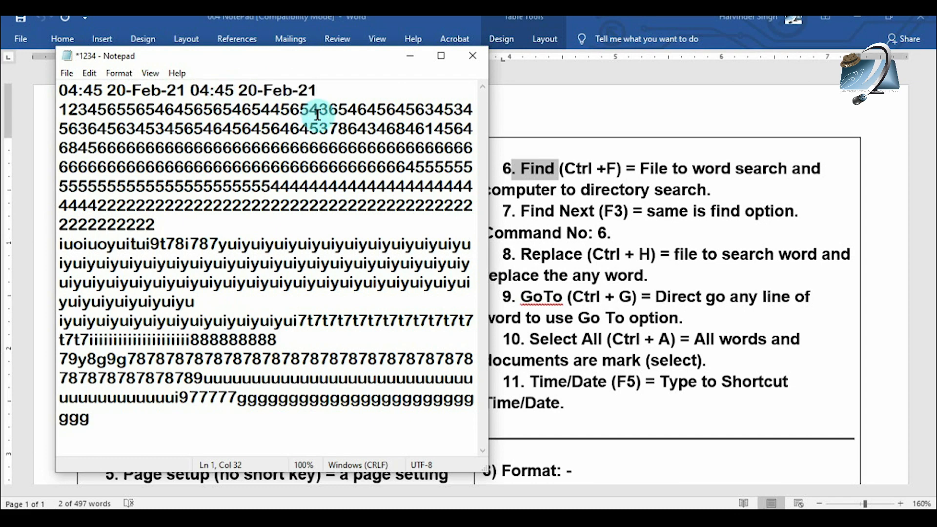
key("F5")
key("F5")
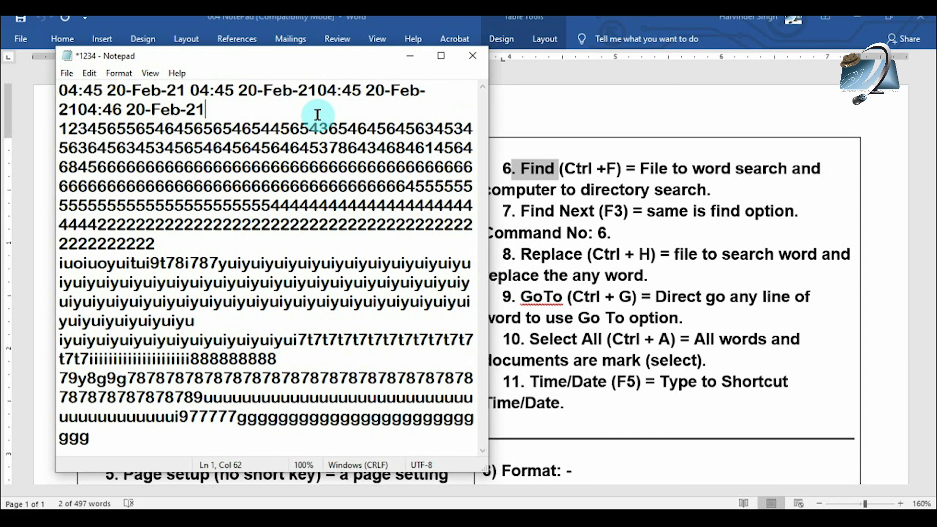
key("F5")
key("F5")
key("F5")
key("F5")
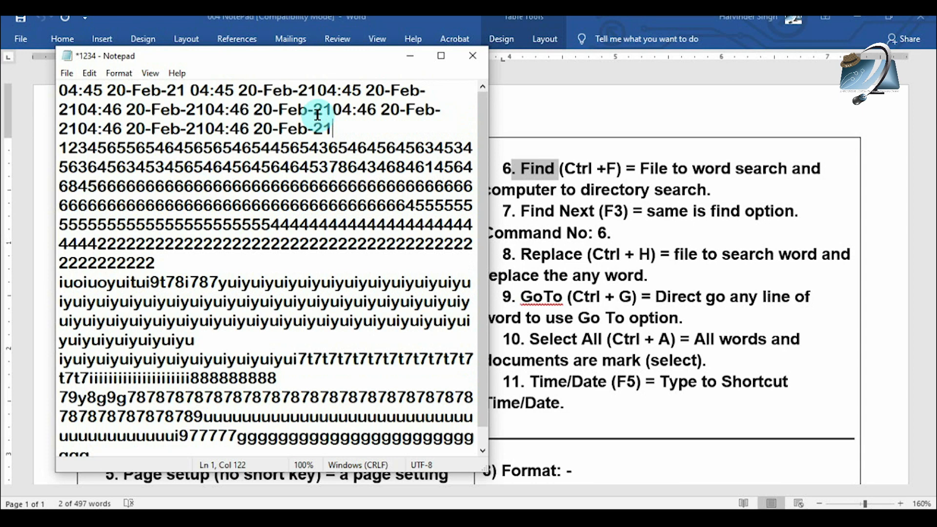
key("F5")
key("F5")
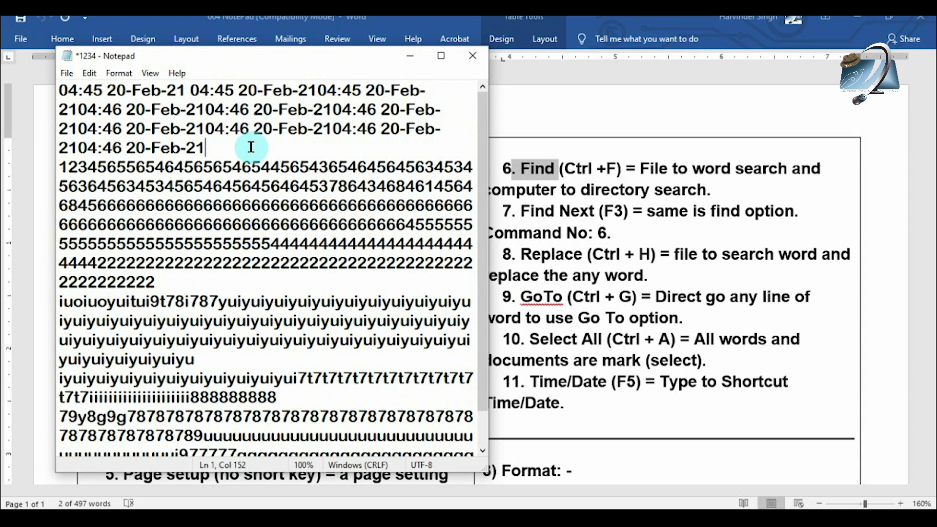
Switch to the Word notes and highlight the Word Wrap entry with its examples in the Format section.
left_click(903, 114)
left_click_drag(930, 110, 914, 229)
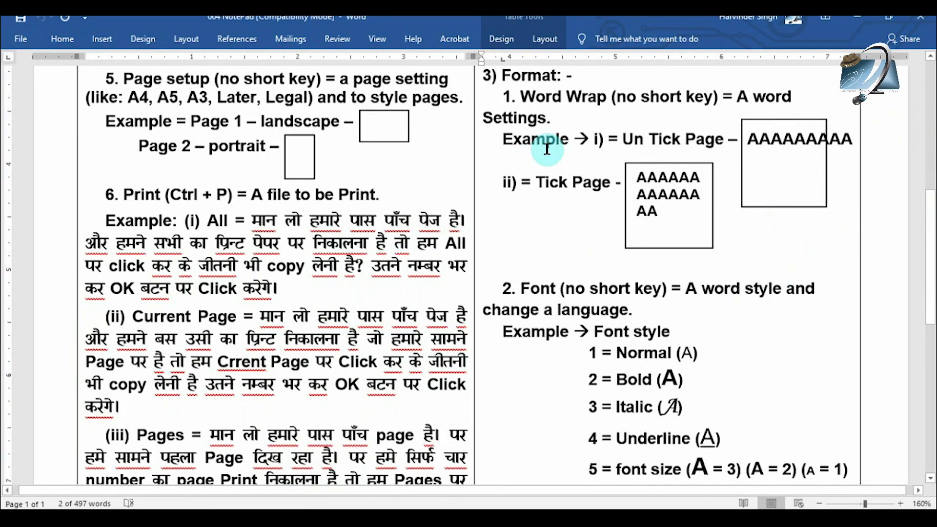
left_click_drag(495, 86, 762, 229)
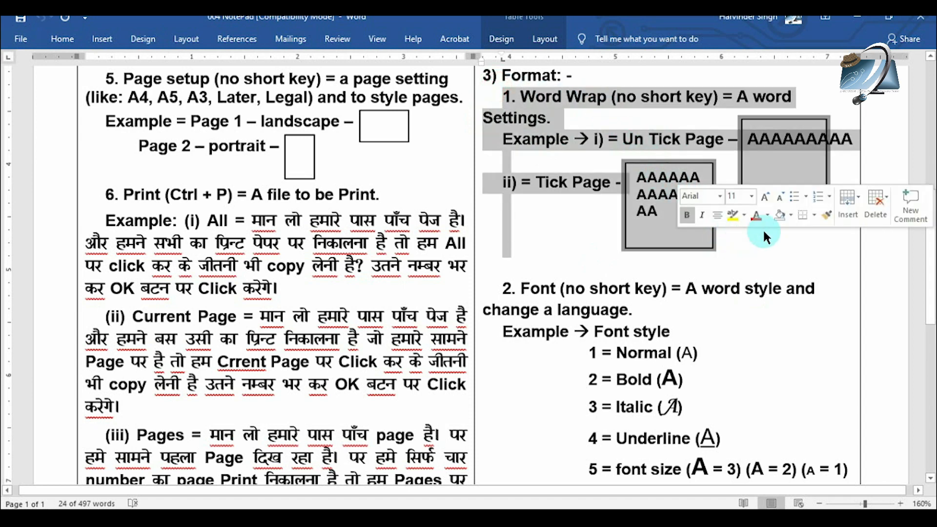
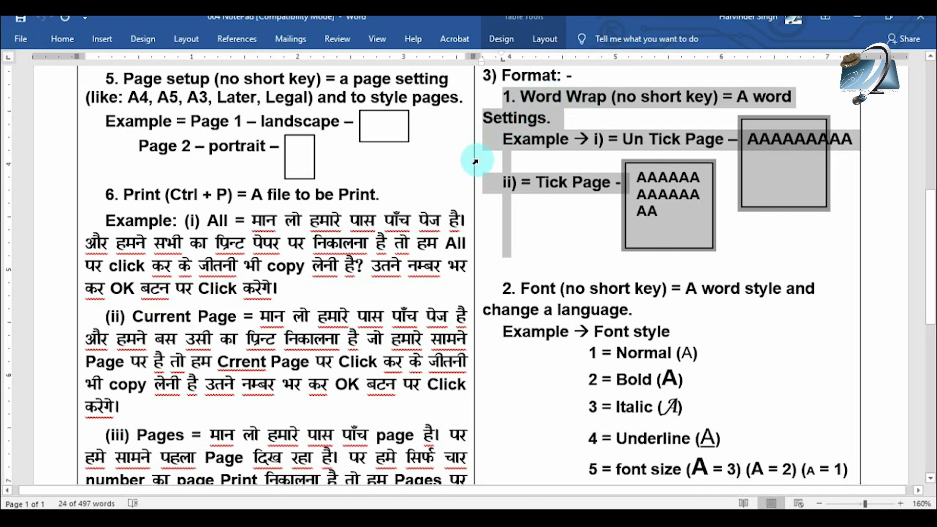
left_click(518, 159)
left_click_drag(516, 97, 623, 98)
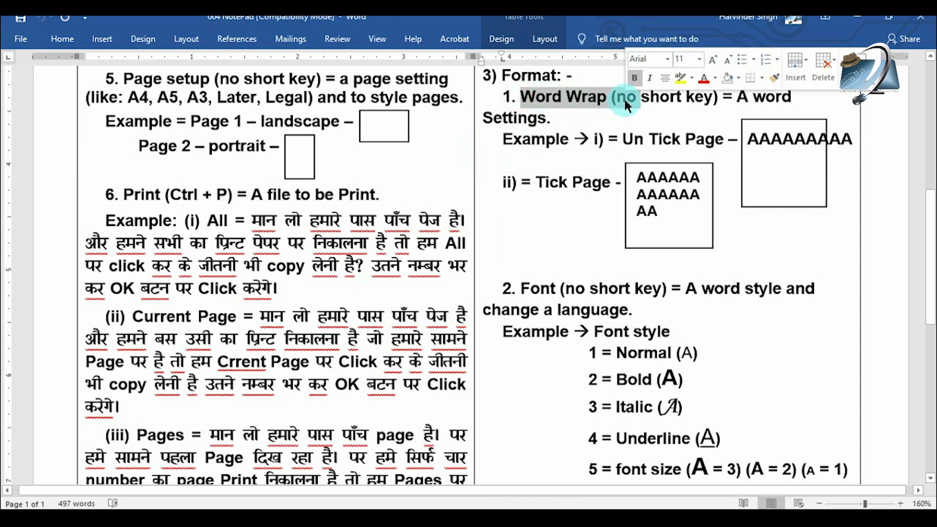
Highlight the Format section's Word Wrap entry with its Un Tick Page and Tick Page examples to review it.
left_click(718, 130)
left_click_drag(502, 96, 484, 77)
left_click(752, 237)
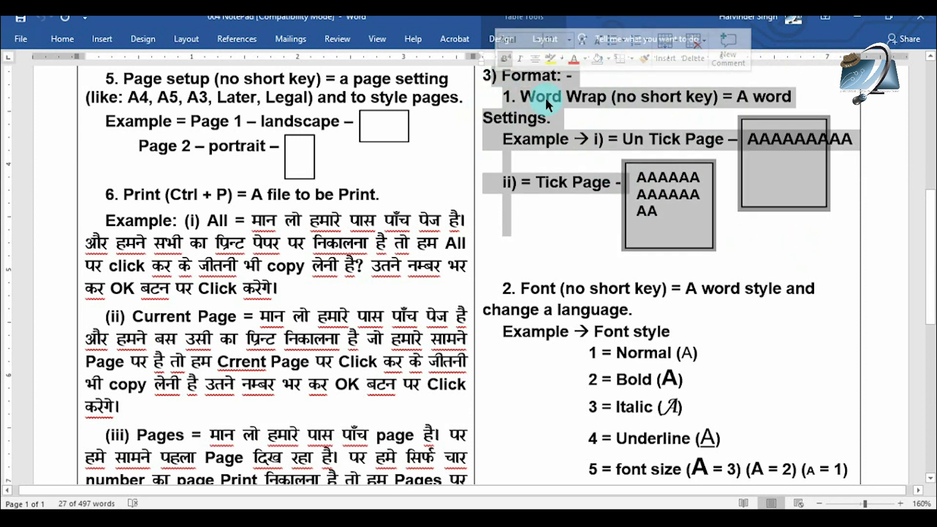
left_click(585, 112)
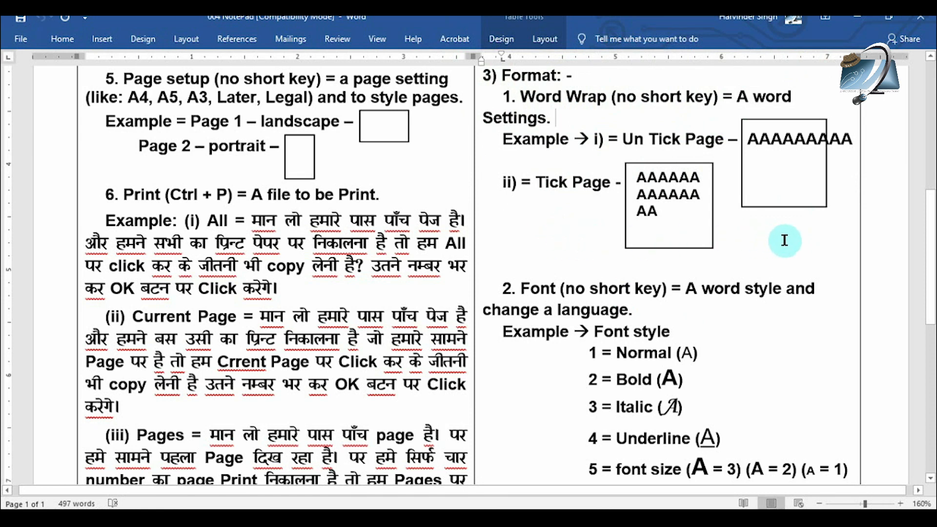
left_click(760, 250)
left_click_drag(662, 185, 485, 77)
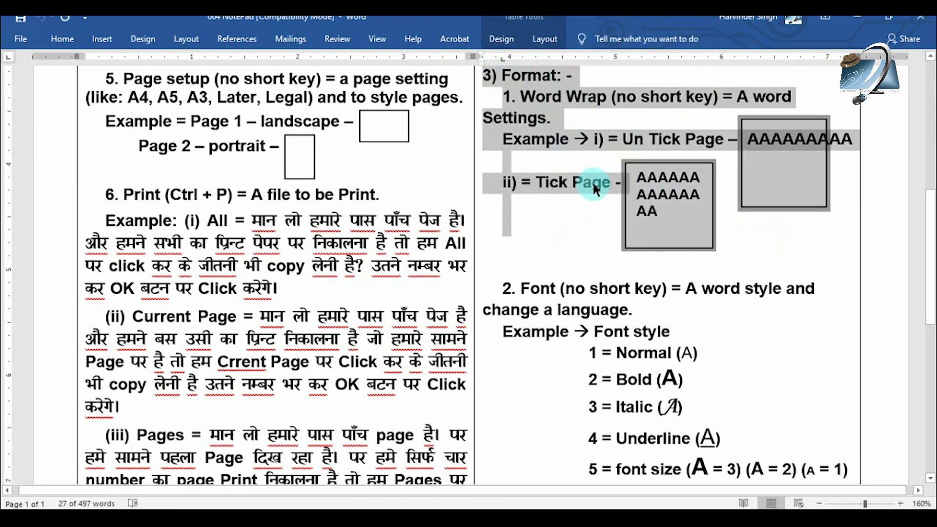
left_click(583, 157)
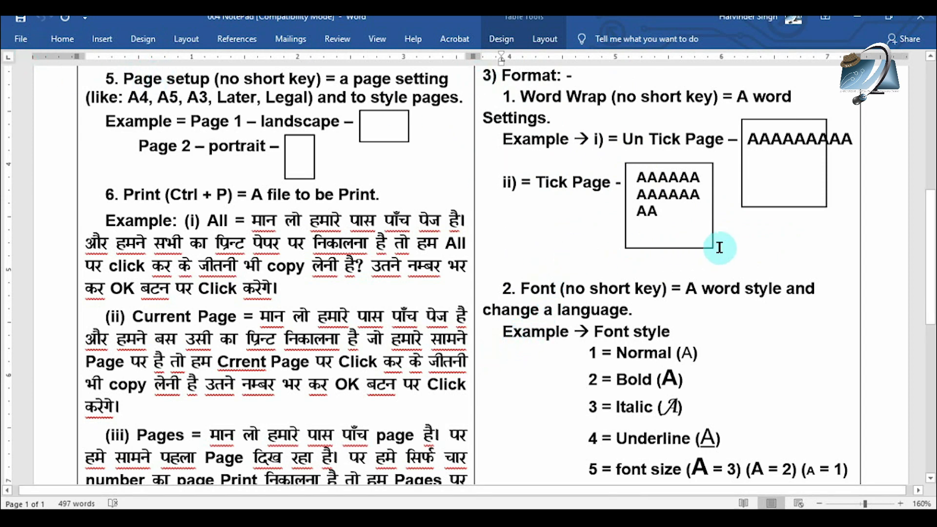
left_click_drag(545, 243, 478, 79)
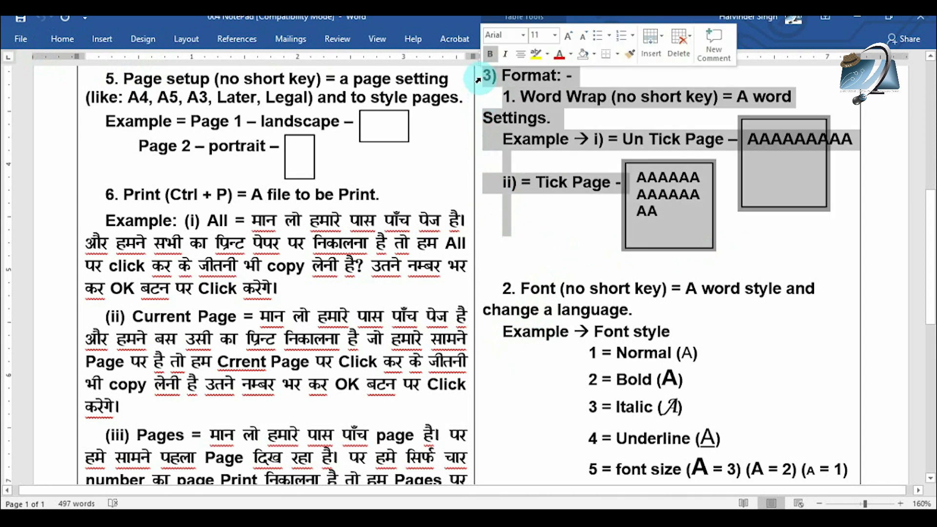
left_click(515, 223)
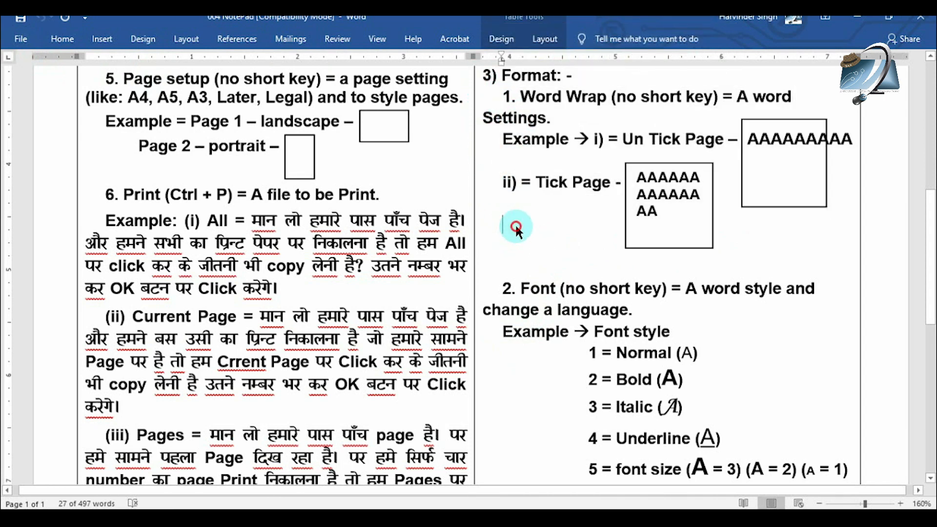
mouse_move(511, 234)
left_mouse_down()
mouse_move(479, 152)
mouse_move(481, 77)
mouse_move(497, 92)
left_mouse_up()
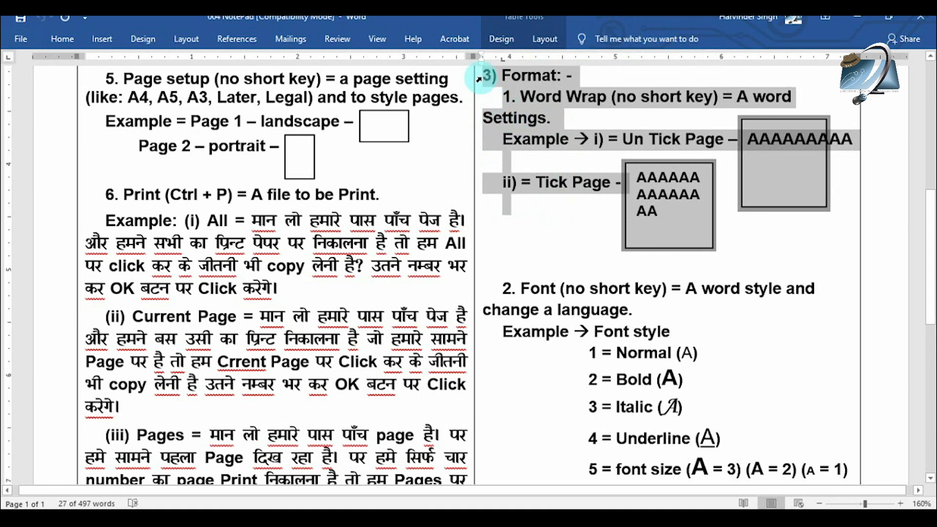
left_click(516, 90)
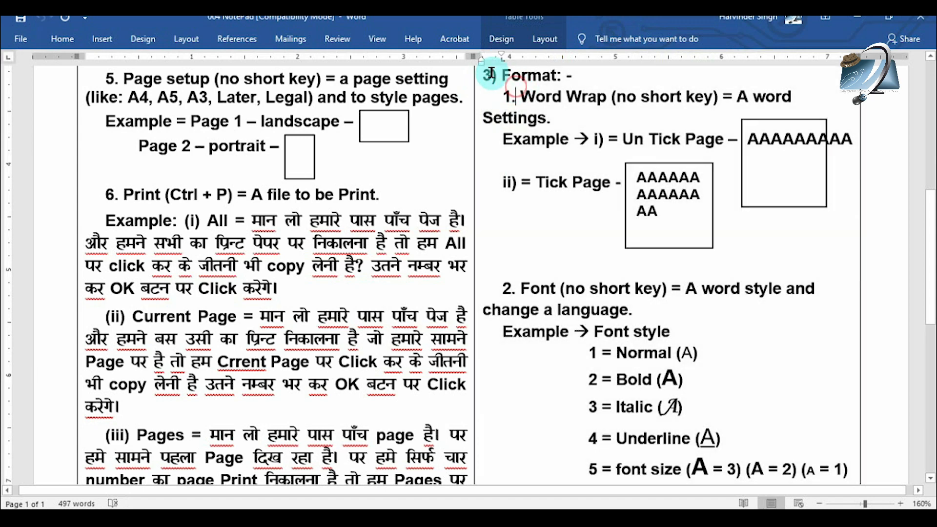
left_click_drag(483, 74, 705, 253)
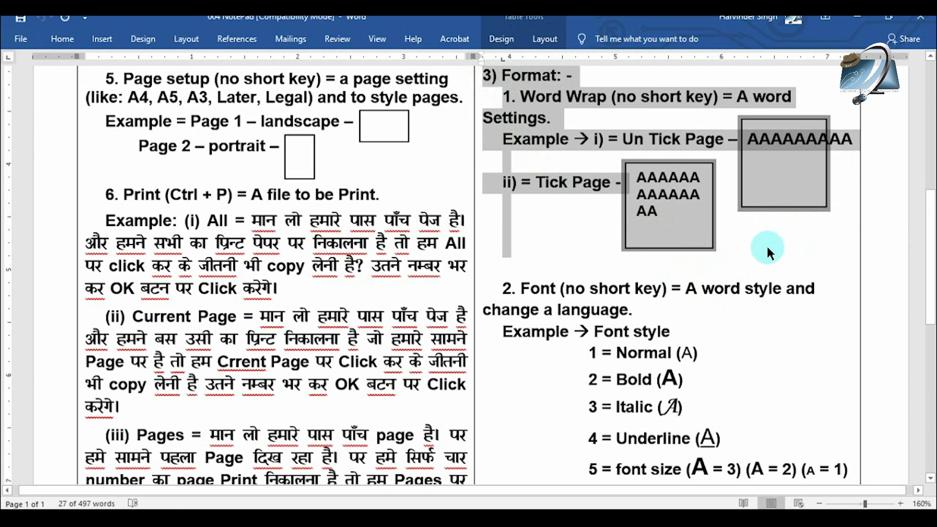
left_click_drag(931, 214, 930, 206)
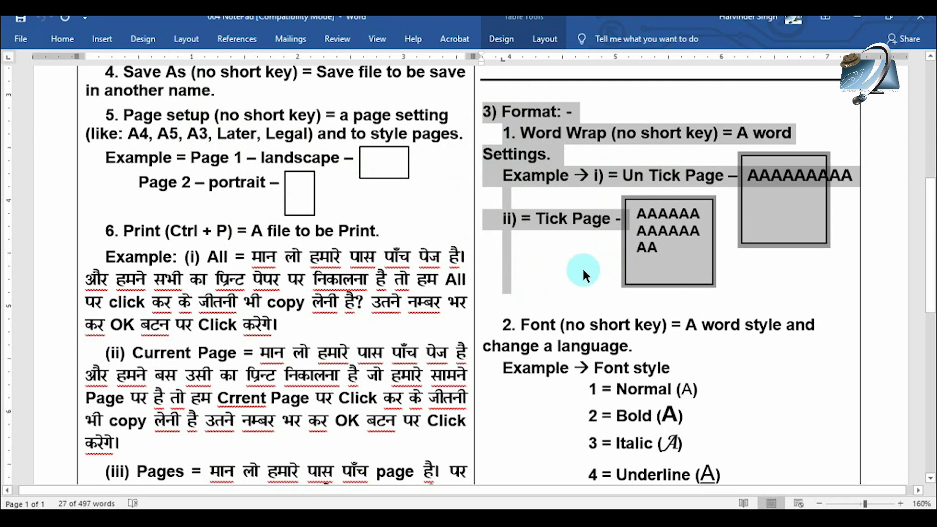
Switch to Notepad and make its window wider and narrower to examine how the wrapped text reflows.
key("alt+Tab")
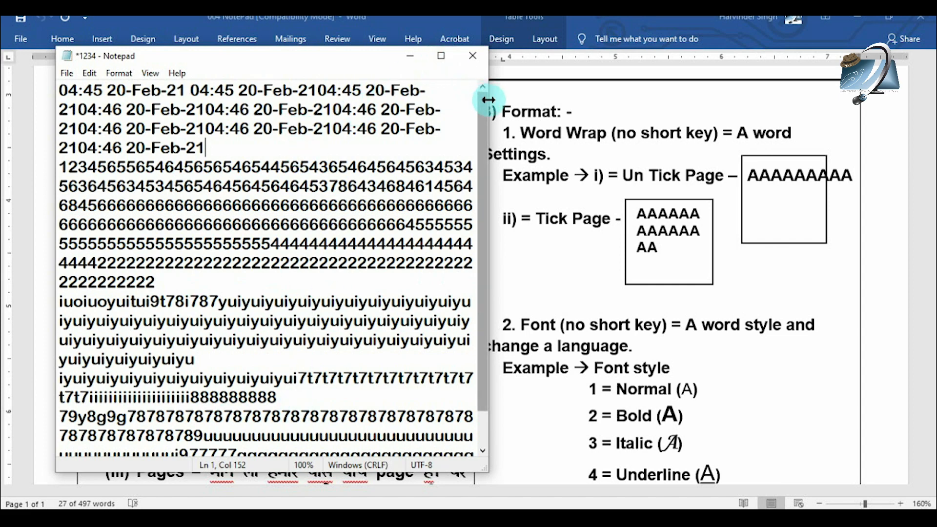
left_click_drag(488, 98, 780, 102)
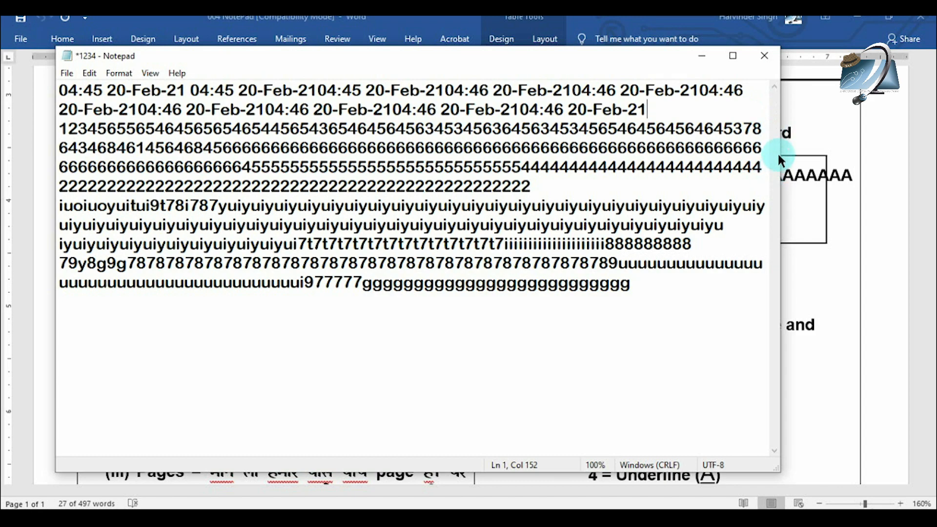
left_click_drag(779, 154, 394, 160)
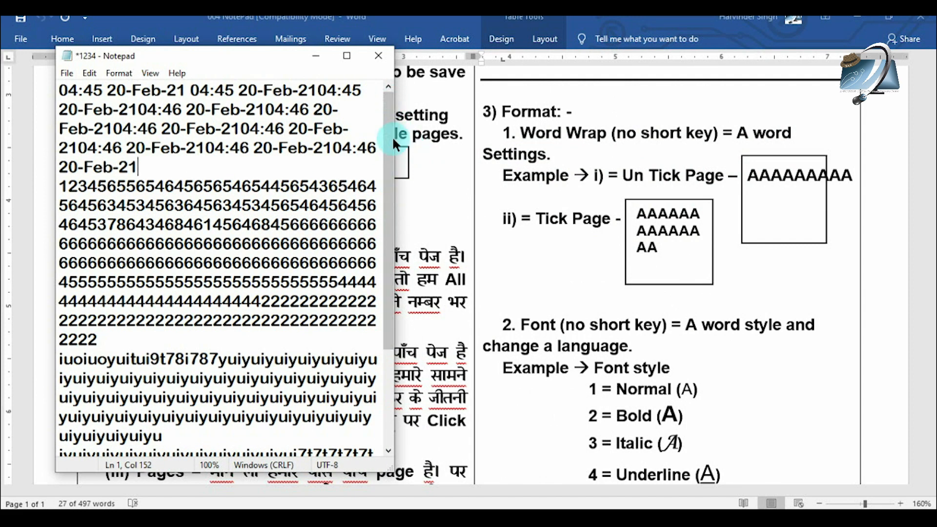
left_click_drag(391, 136, 535, 131)
Check the Word Wrap setting in Notepad and compare the narrowed window's text with the examples in the notes.
left_click(121, 74)
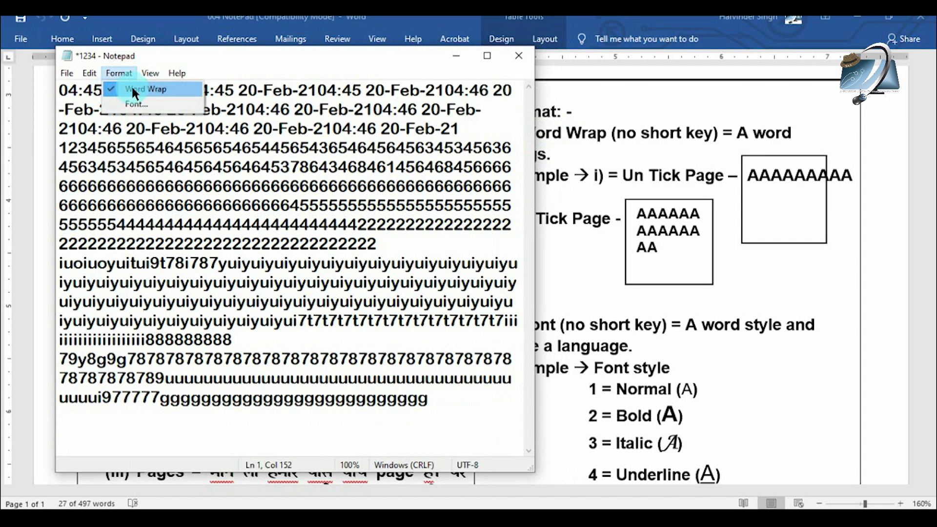
left_click(479, 87)
left_click(466, 128)
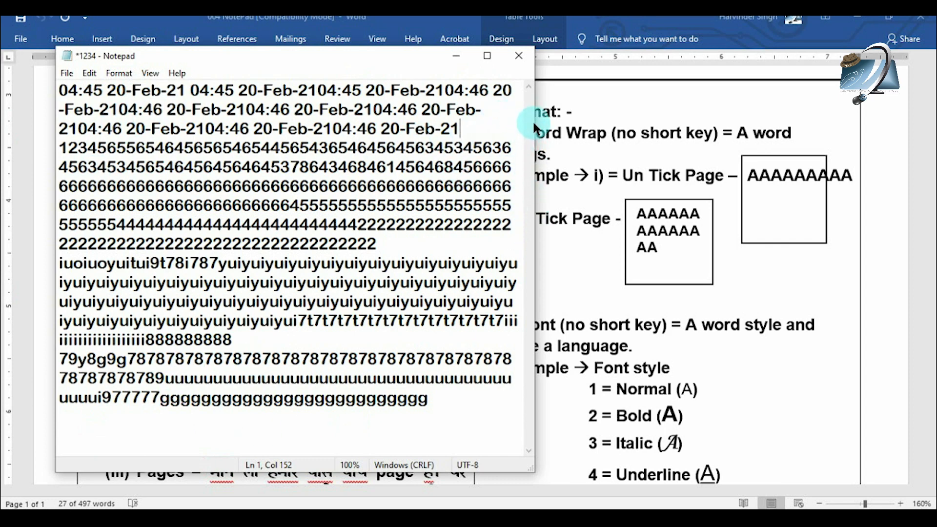
left_click_drag(534, 117, 493, 120)
left_click(116, 76)
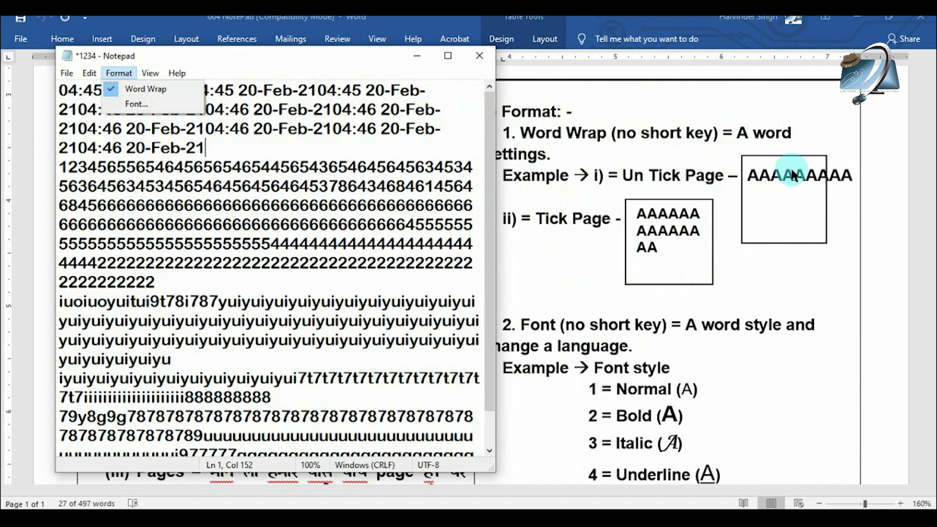
left_click(262, 69)
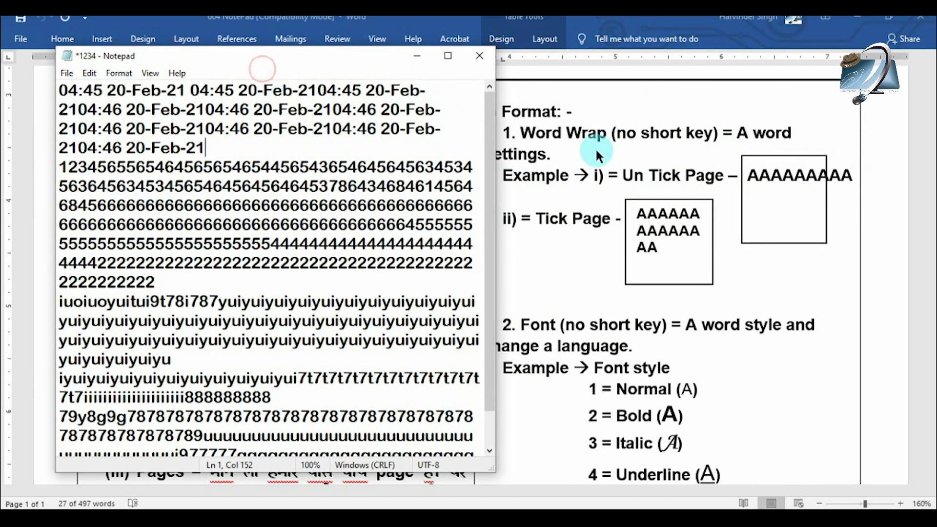
Turn off Word Wrap and resize the Notepad window to examine how the long lines behave.
left_click(118, 72)
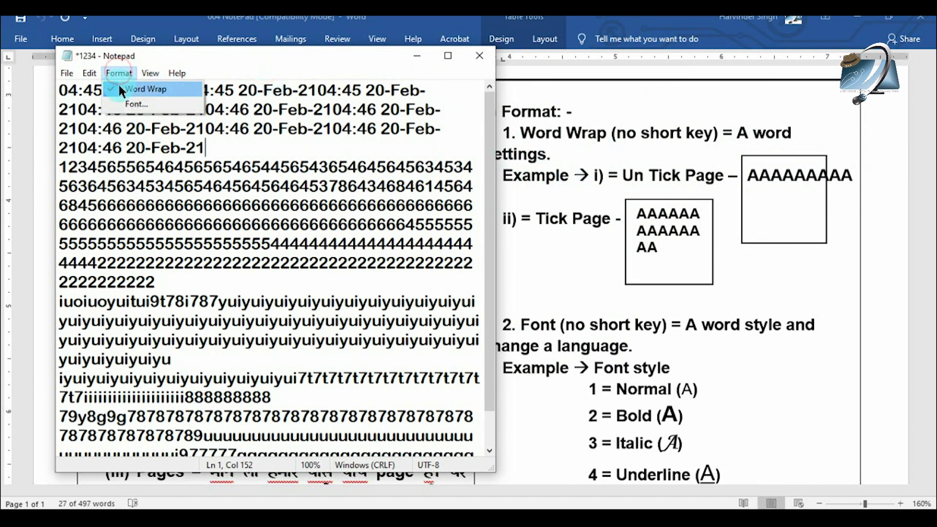
left_click(120, 89)
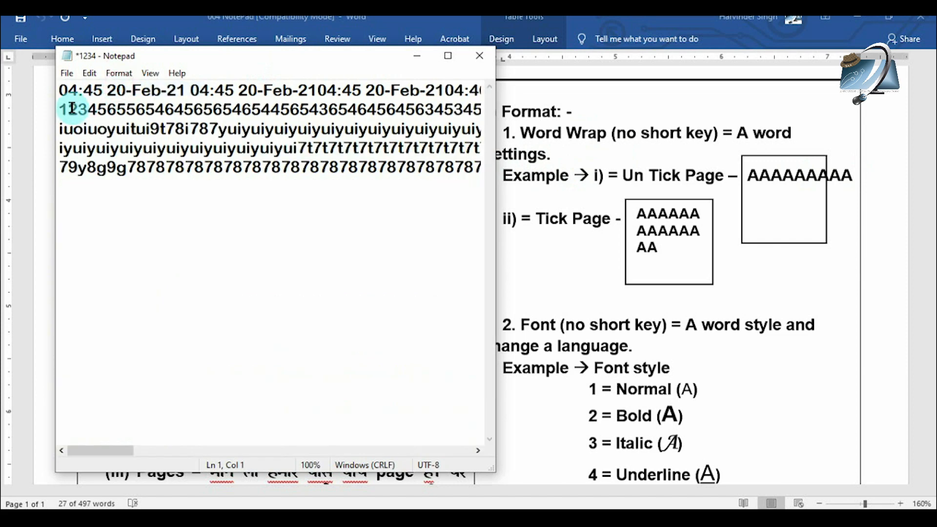
left_click_drag(497, 111, 720, 125)
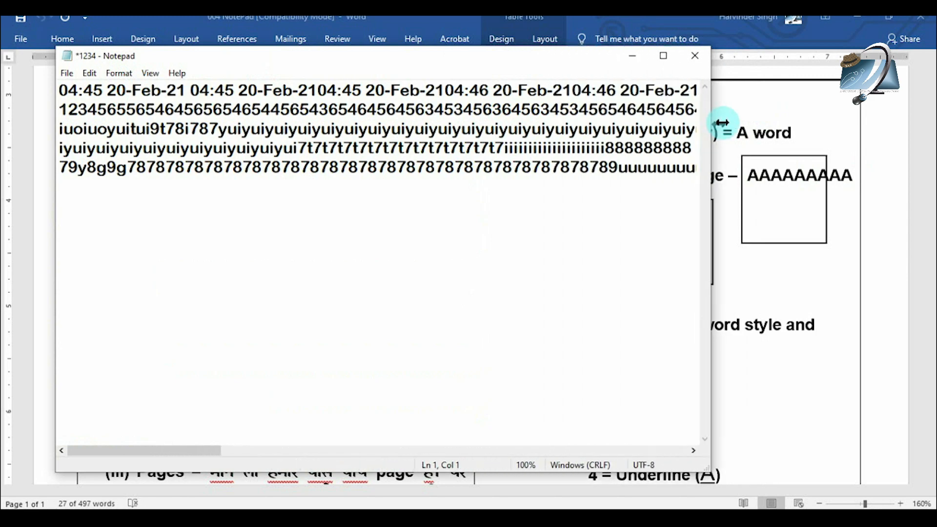
left_click(793, 122)
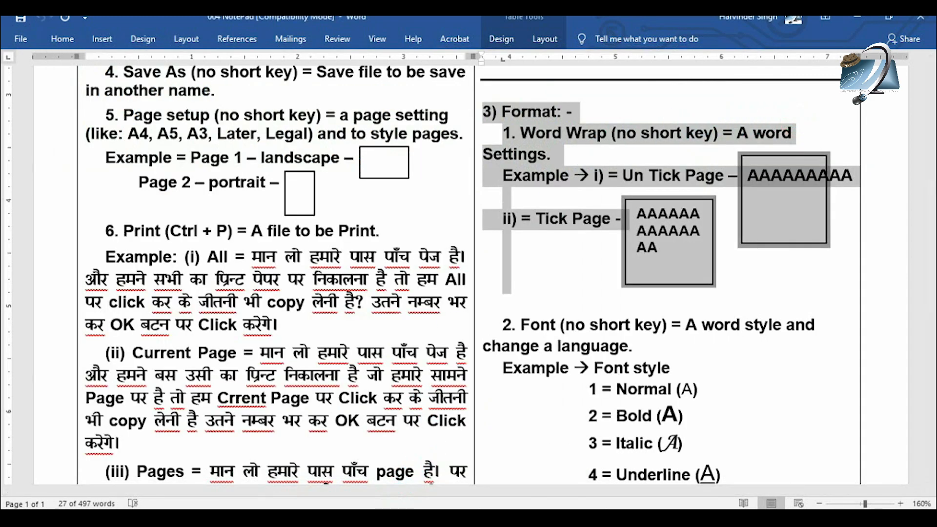
key("alt+Tab")
left_click_drag(733, 106, 503, 120)
left_click_drag(93, 449, 83, 429)
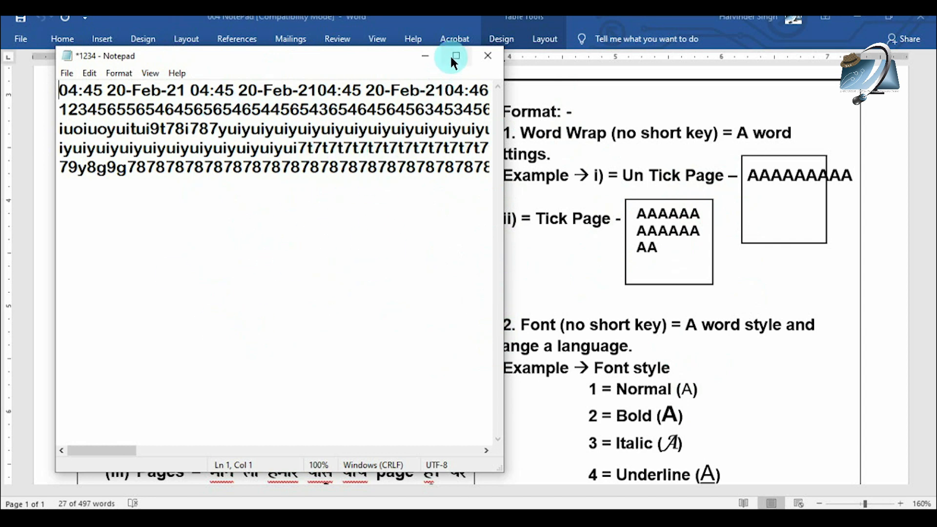
Turn Word Wrap back on in Notepad and return to the Word notes.
left_click(118, 73)
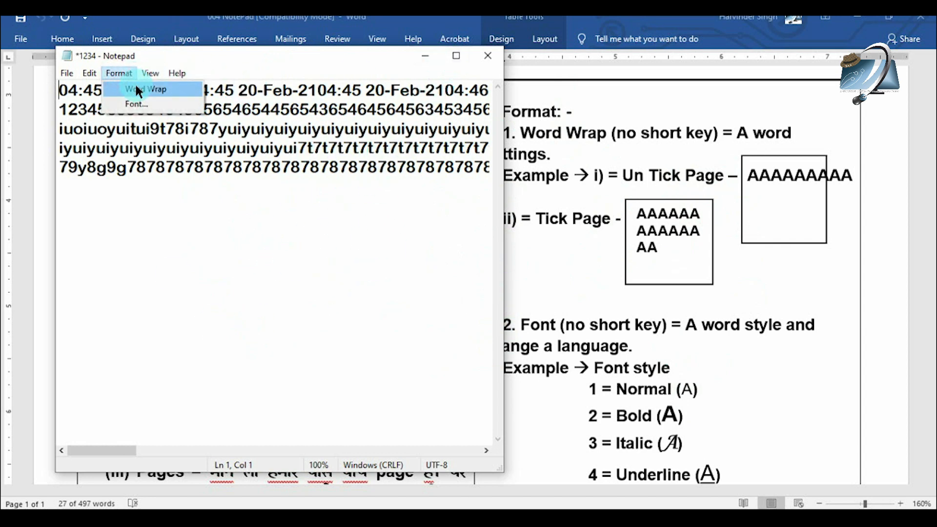
left_click(139, 91)
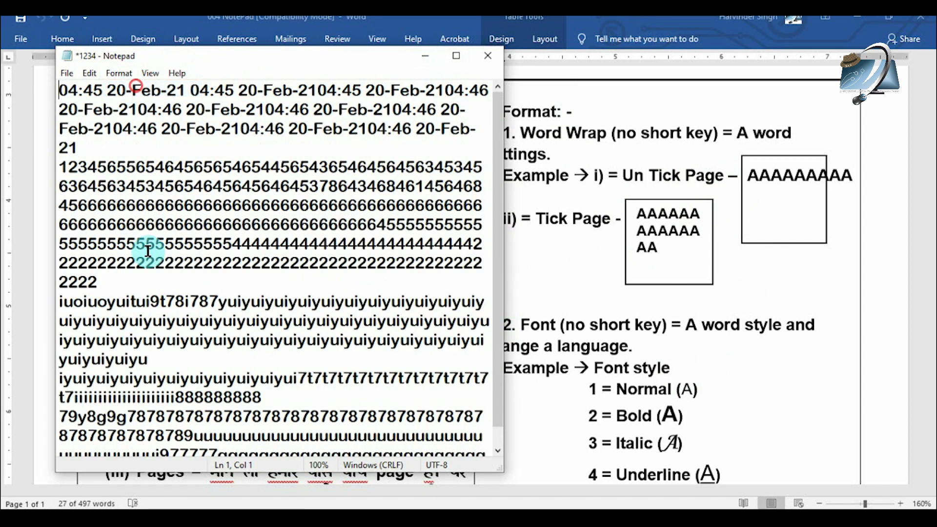
left_click(734, 108)
left_click(887, 178)
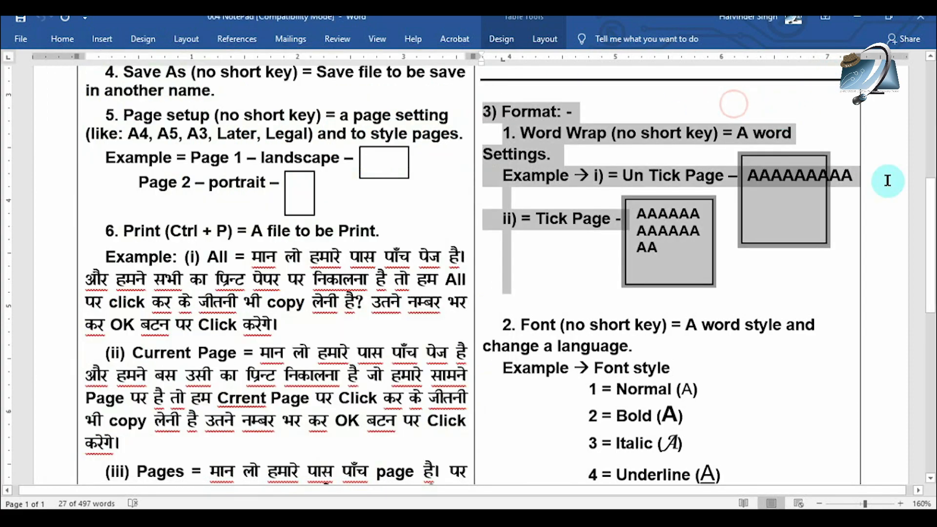
Insert a page break at the end of the notes' second column to continue onto a second page.
left_click(815, 503)
left_click(814, 503)
left_click(815, 504)
left_click(815, 504)
left_click(815, 503)
left_click(814, 503)
left_click(814, 504)
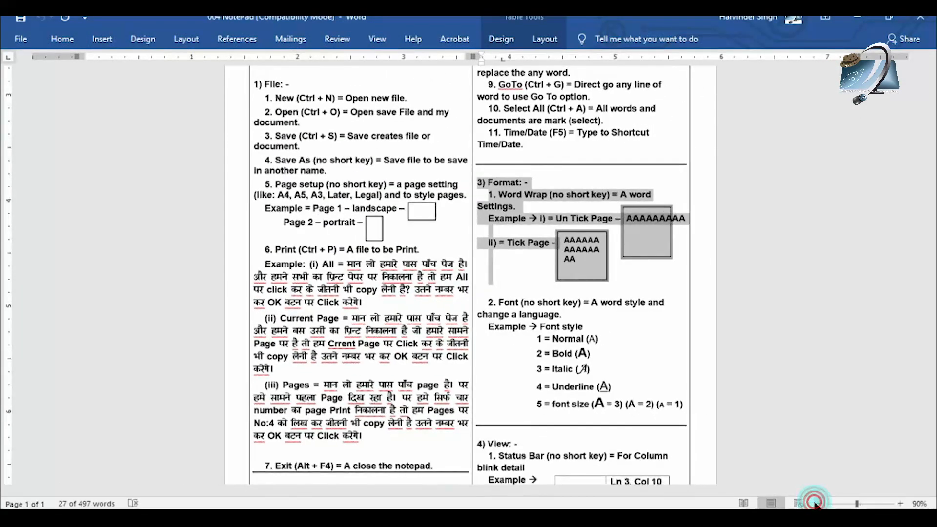
left_click(814, 504)
left_click(813, 504)
left_click(814, 504)
left_click(814, 503)
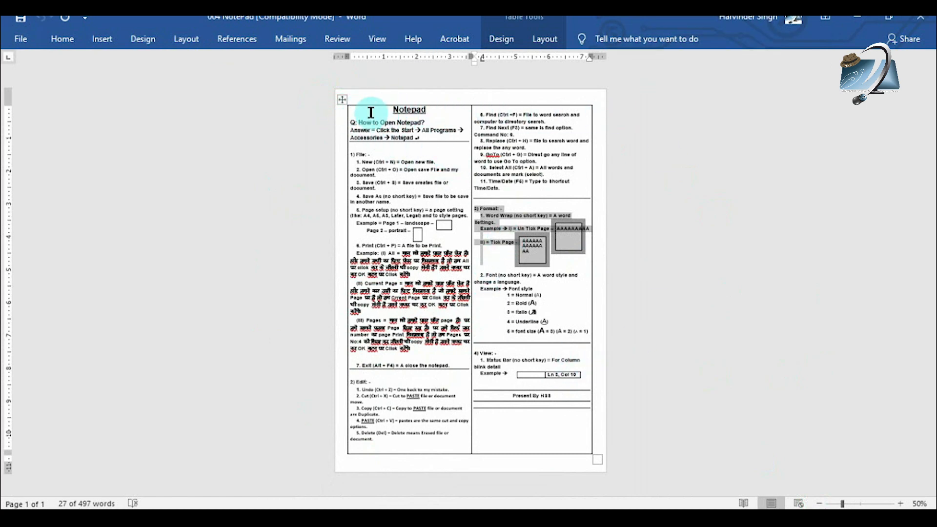
left_click(531, 435)
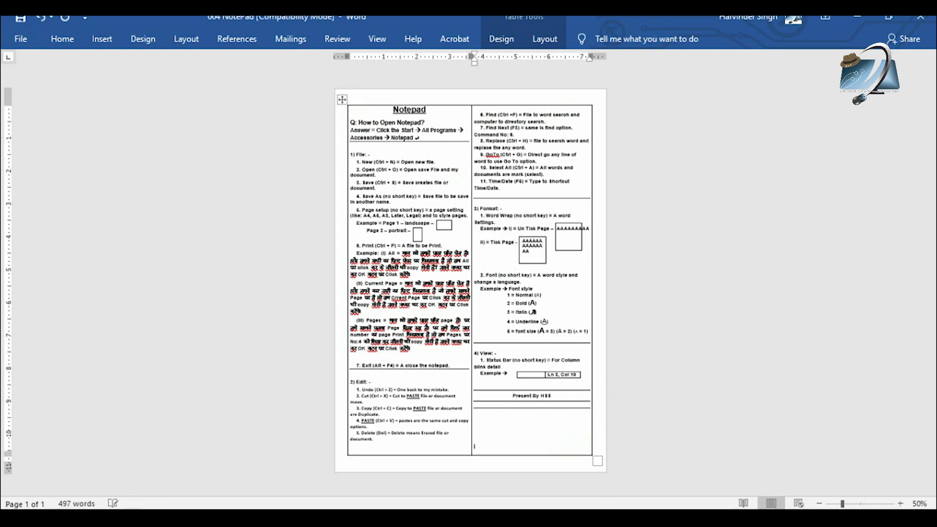
key("ctrl+Return")
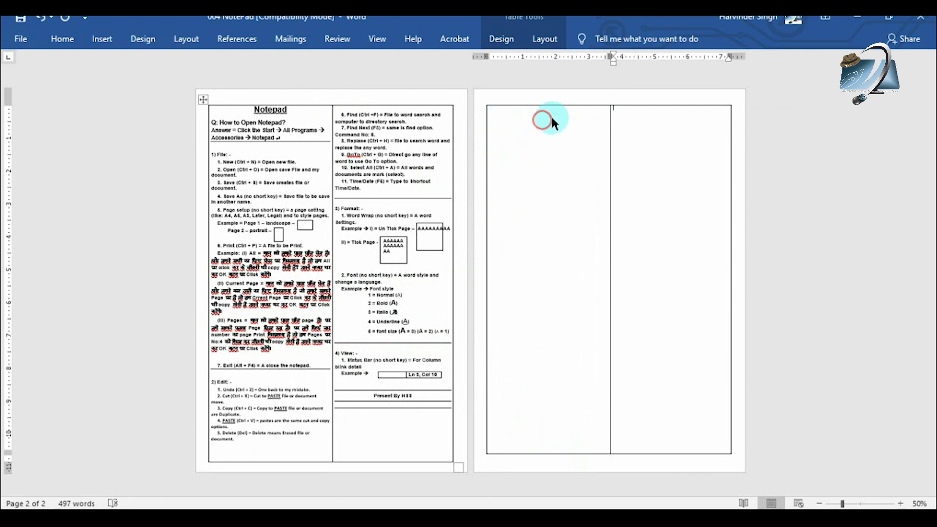
Create a new blank document and enter the sample text "65+465+65+654+".
left_click(21, 38)
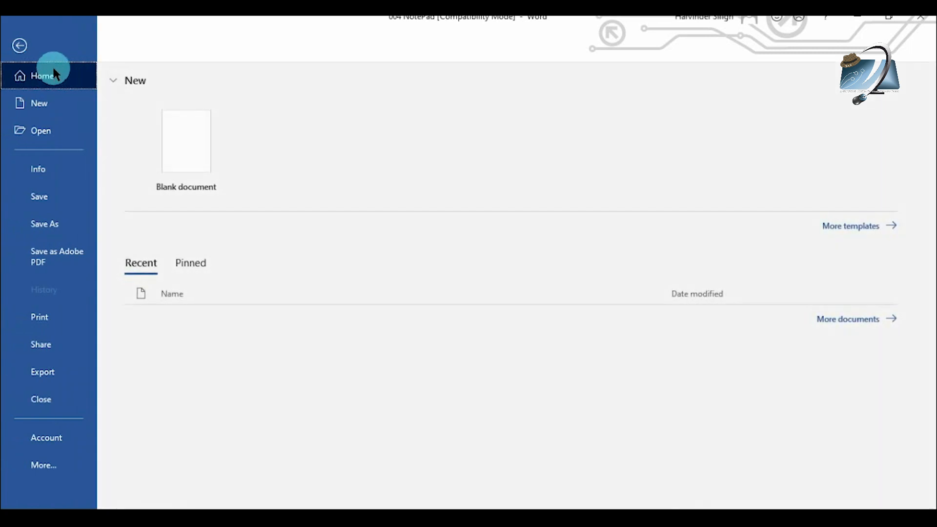
left_click(168, 143)
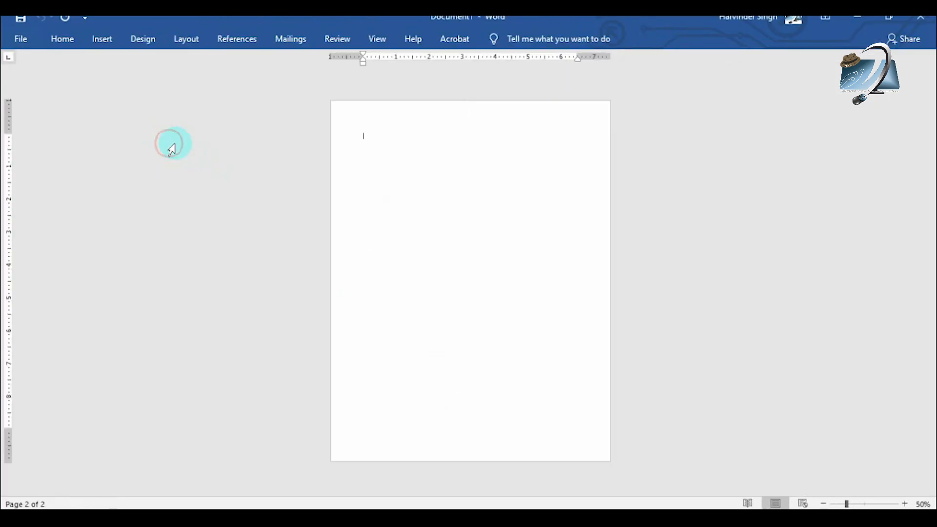
type("65=465=65=654=")
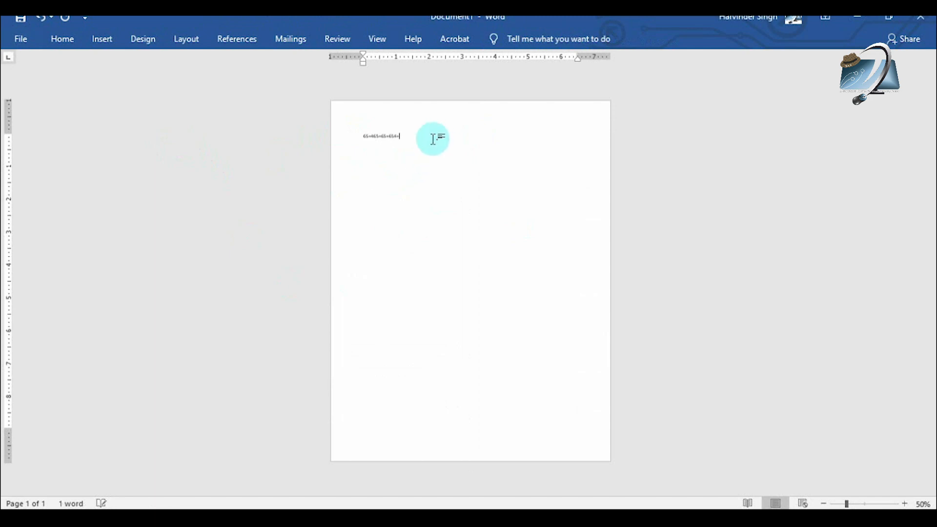
Enlarge the sample text "65+465+65+654+" to font size 48.
triple_click(433, 138)
left_click(66, 43)
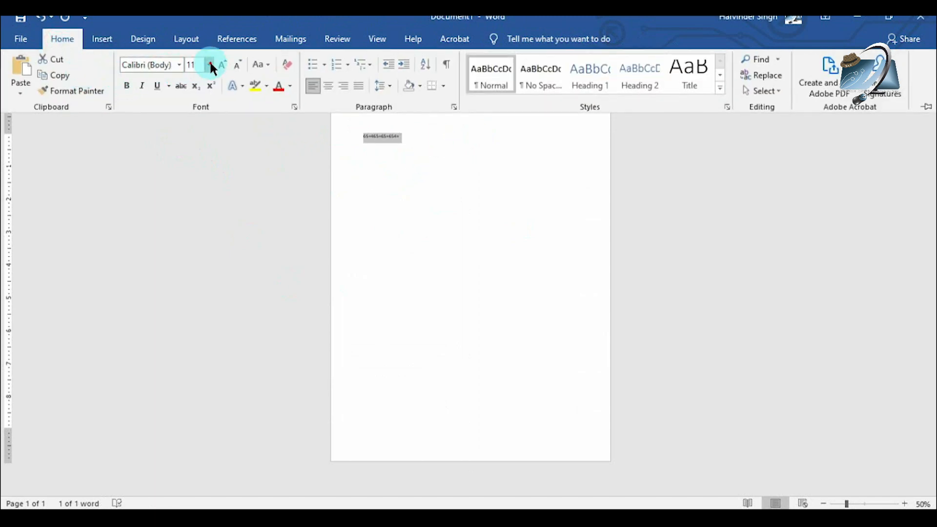
left_click(209, 65)
left_click(191, 198)
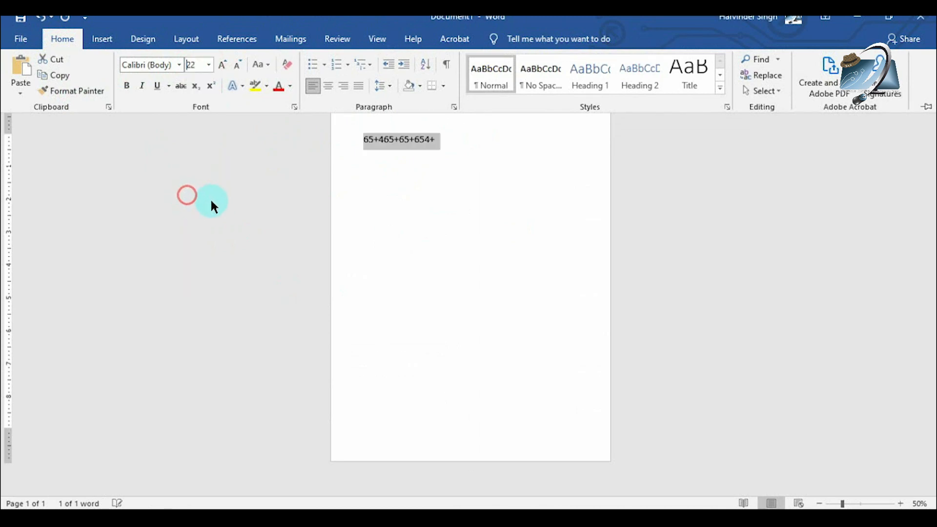
left_click(208, 65)
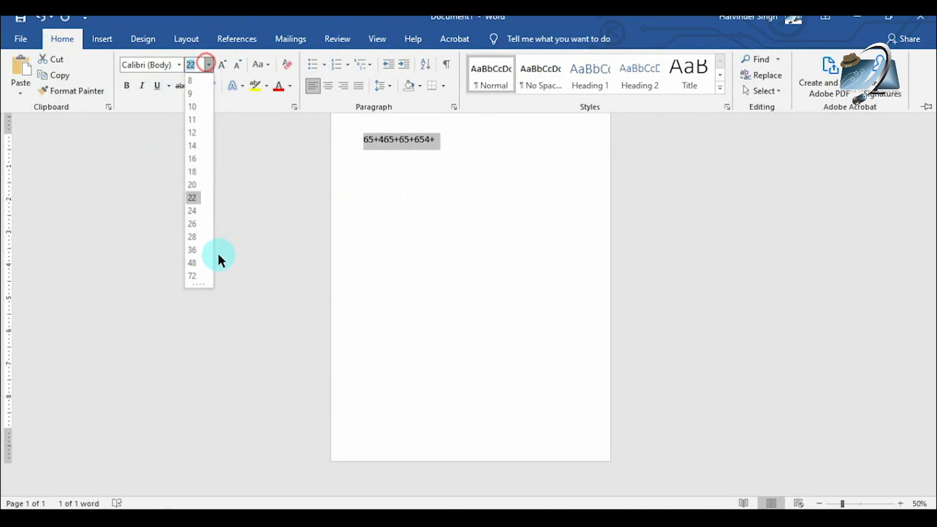
left_click(192, 250)
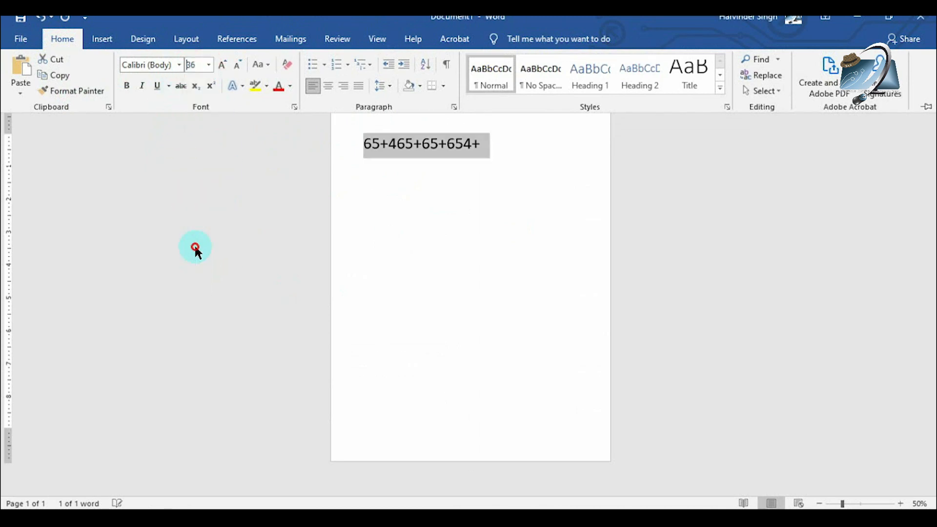
left_click(208, 65)
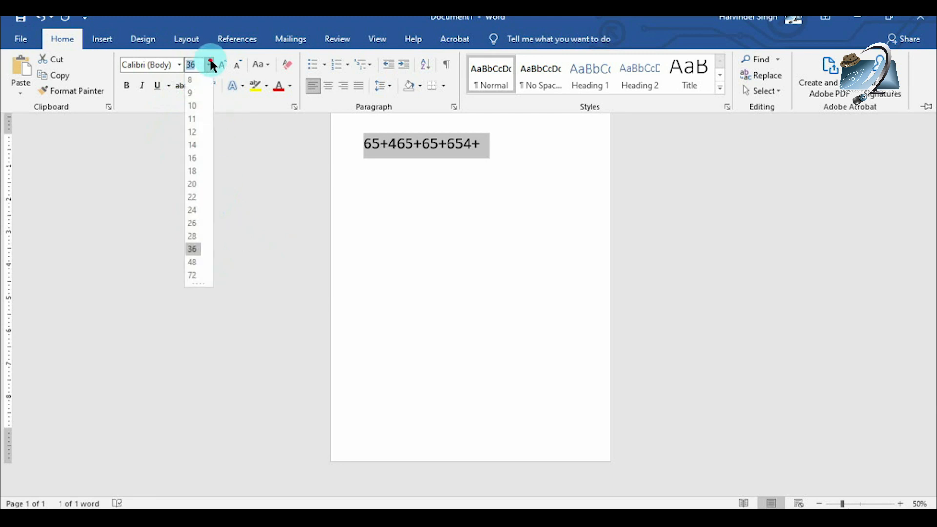
left_click(193, 263)
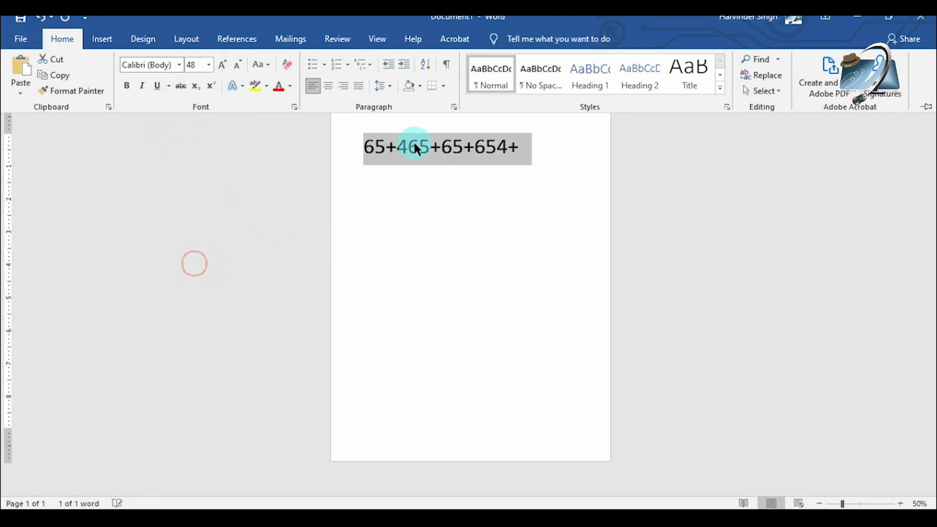
left_click(517, 144)
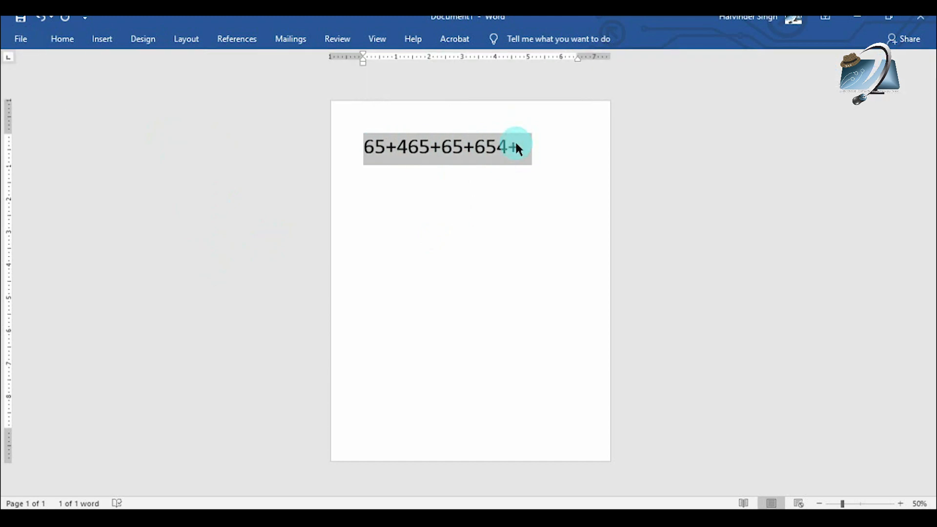
left_click(516, 144)
type("56546545554546565")
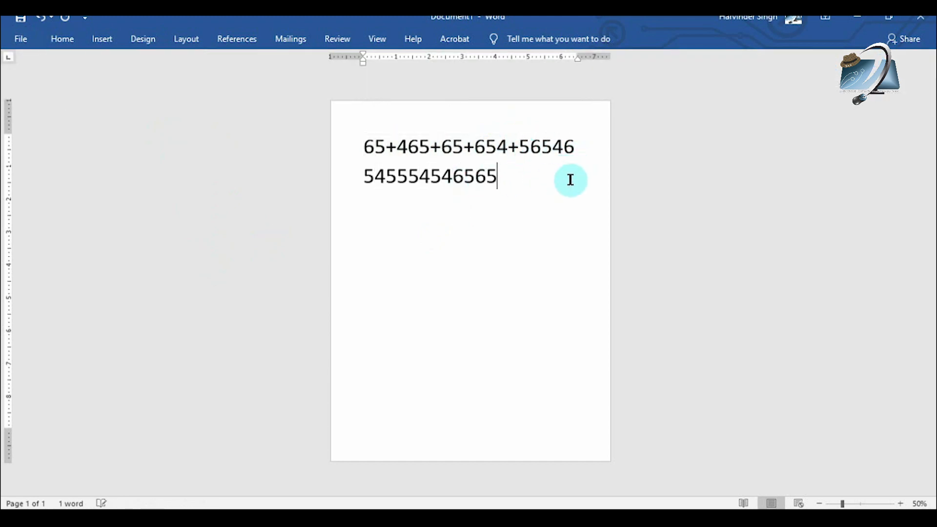
type("64565+6555654654")
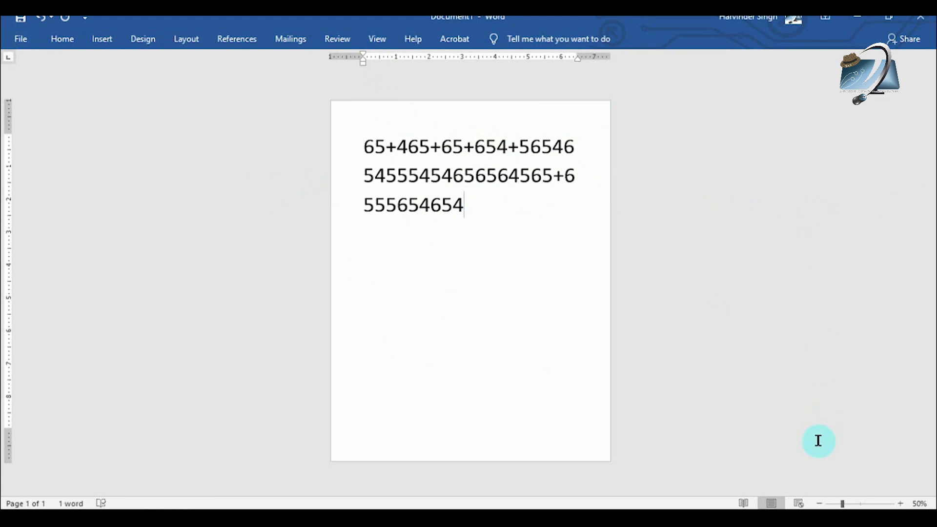
Show the document in Web Layout view and reduce the zoom to 10%.
left_click(800, 503)
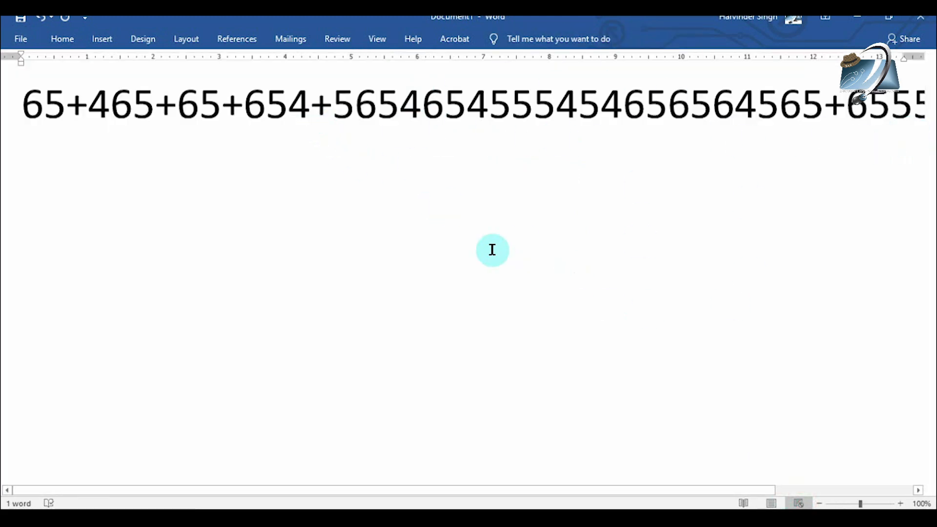
left_click(819, 503)
left_click(819, 503)
left_click(819, 503)
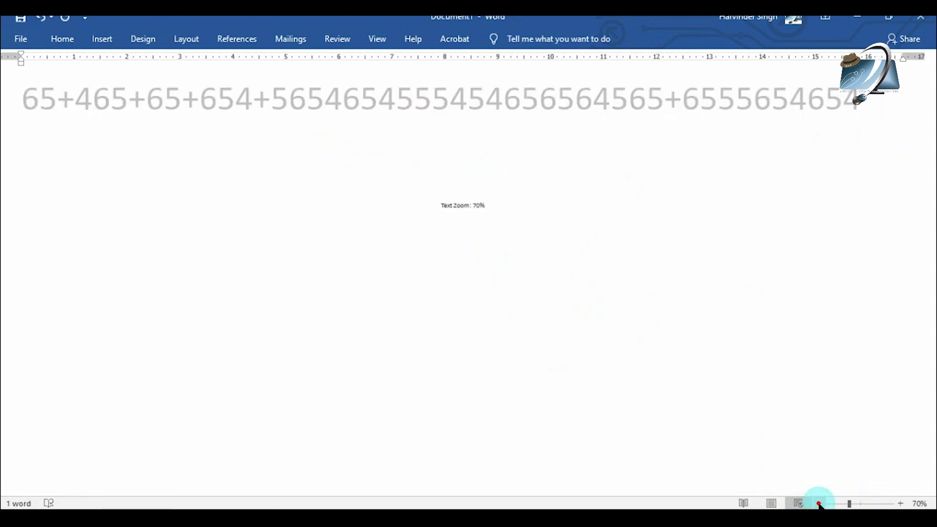
left_click(819, 503)
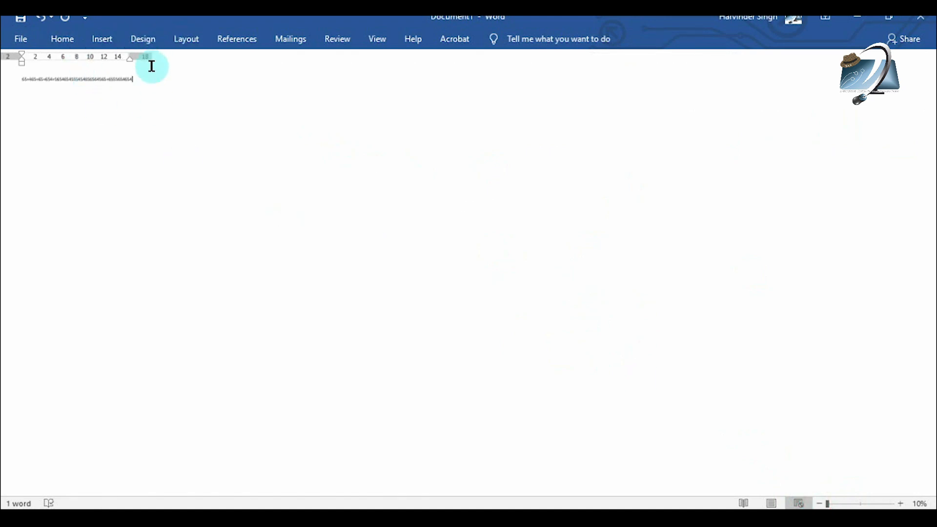
Extend the single line with "45654+46+465+465+++++++" followed by a long run of repeated "65" digits.
type("456+465+465+656565656565656565656565656565656565656565656565656565656565")
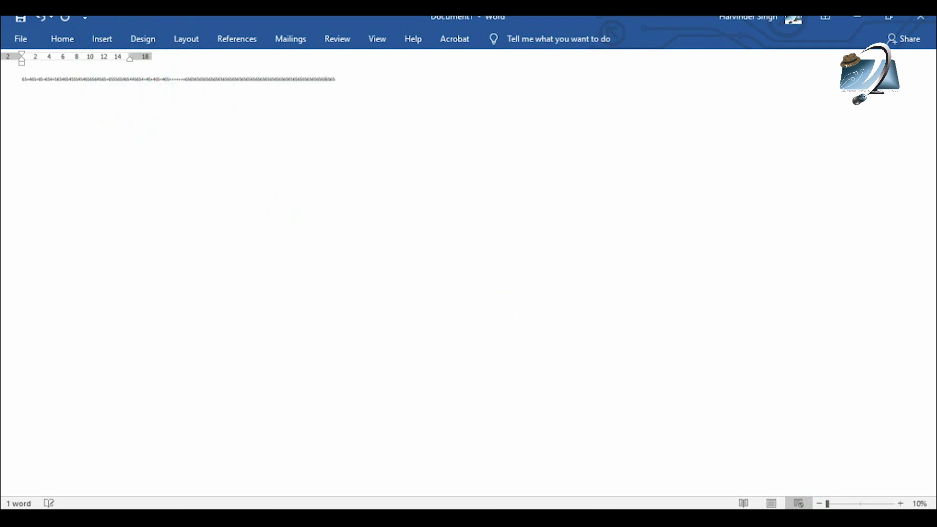
type("6565656565656565656565656565656565656565")
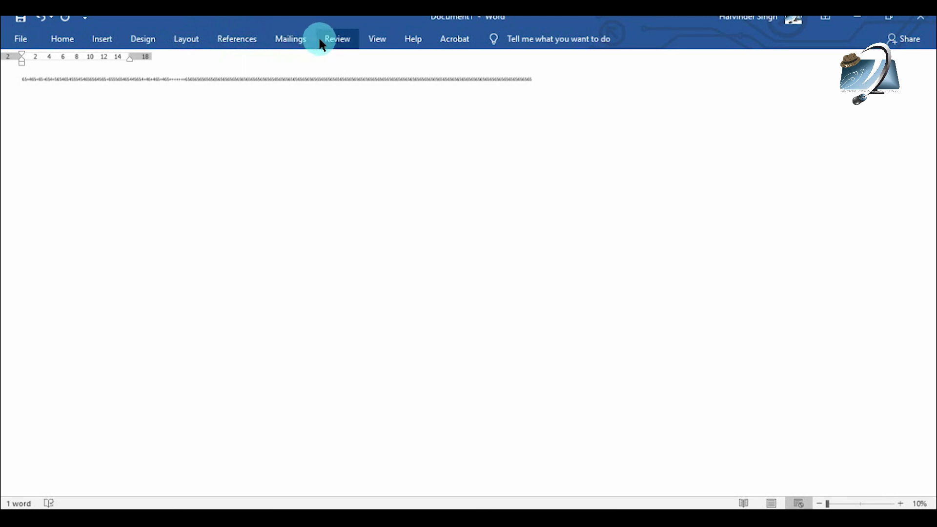
left_click(366, 40)
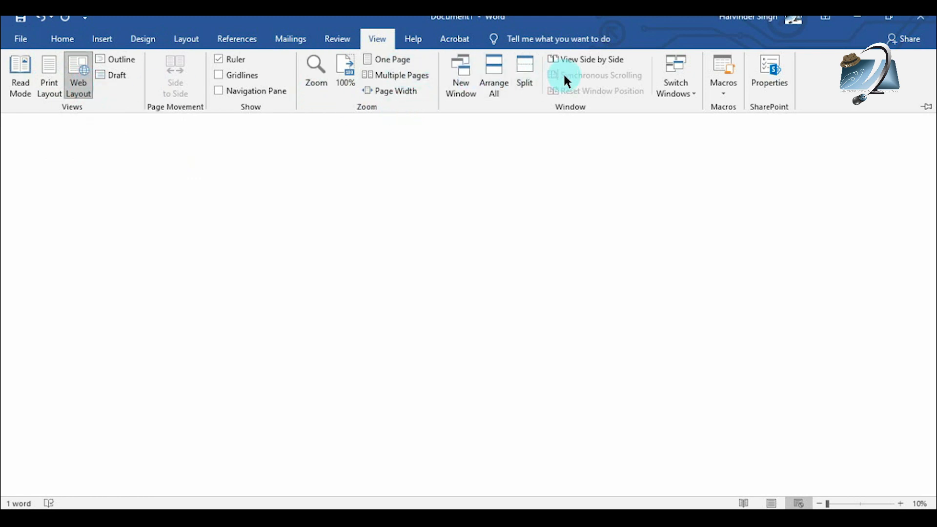
key("ctrl+F1")
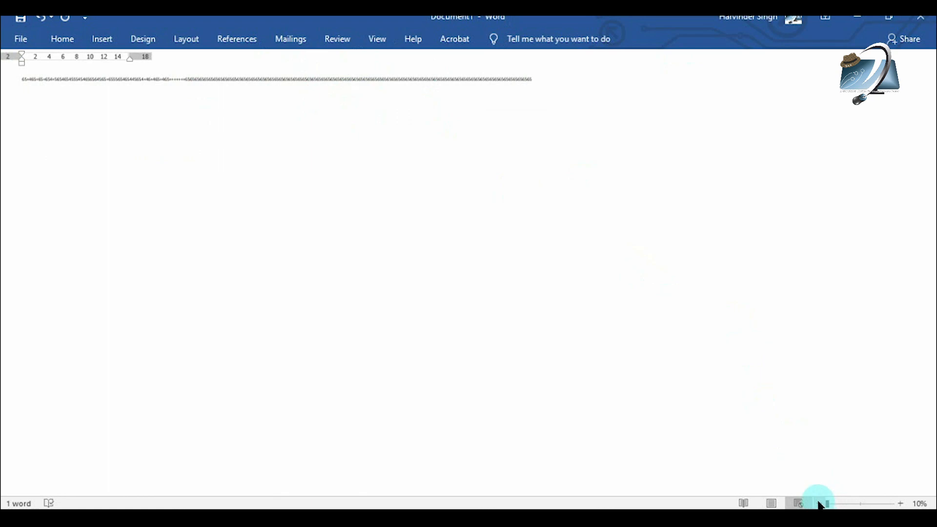
Return to Print Layout view and examine how the digits flow from the first page onto the second.
left_click(769, 503)
left_click_drag(934, 306, 933, 237)
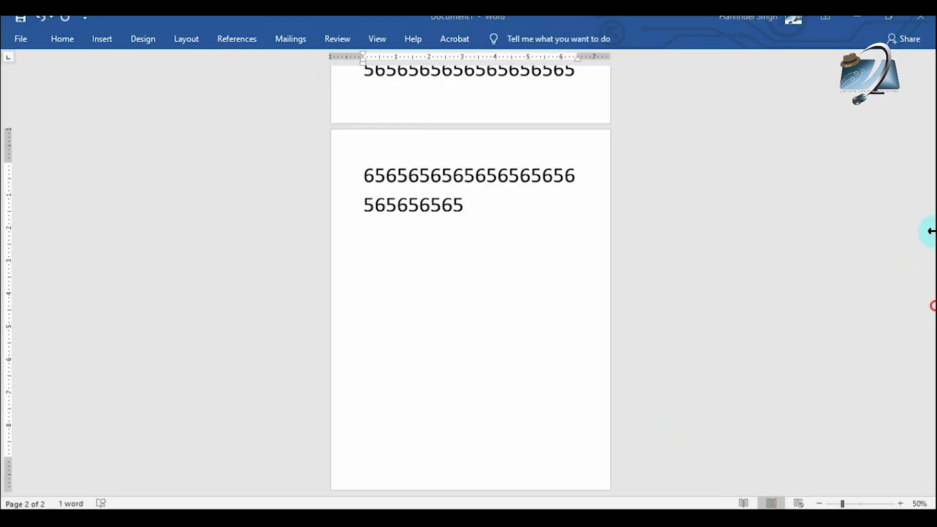
left_click_drag(930, 252, 930, 180)
Delete the overflow digits back onto the first page and clear all remaining sample text.
key("BackSpace")
key("BackSpace")
key("BackSpace")
key("BackSpace")
key("BackSpace")
key("BackSpace")
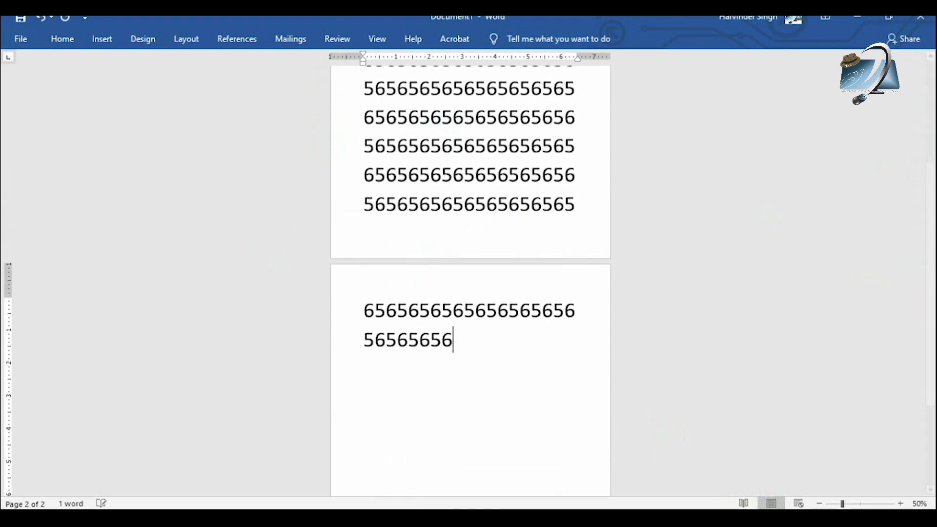
key("BackSpace")
key("BackSpace")
key("BackSpace")
key("BackSpace")
key("BackSpace")
key("BackSpace")
key("BackSpace")
key("BackSpace")
key("BackSpace")
key("BackSpace")
key("BackSpace")
key("BackSpace")
key("BackSpace")
key("BackSpace")
key("BackSpace")
key("BackSpace")
key("BackSpace")
key("BackSpace")
key("BackSpace")
key("BackSpace")
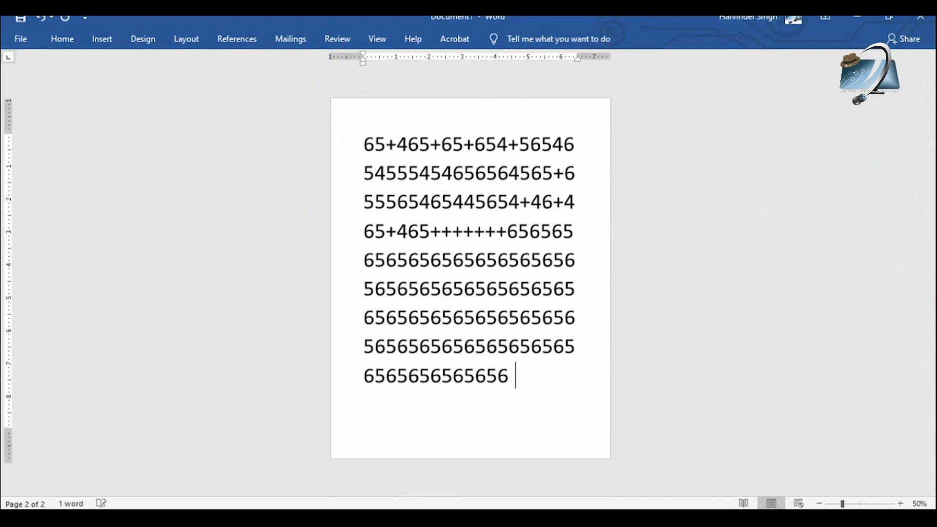
triple_click(418, 255)
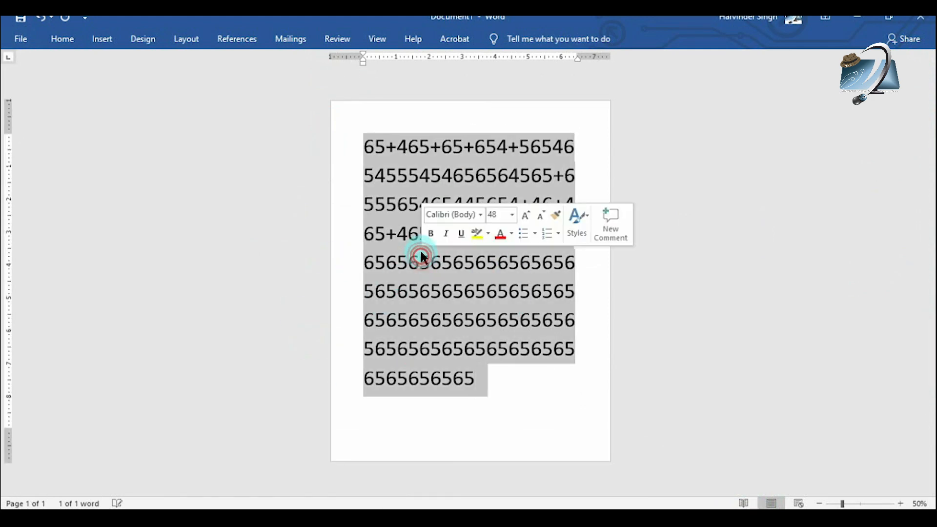
key("BackSpace")
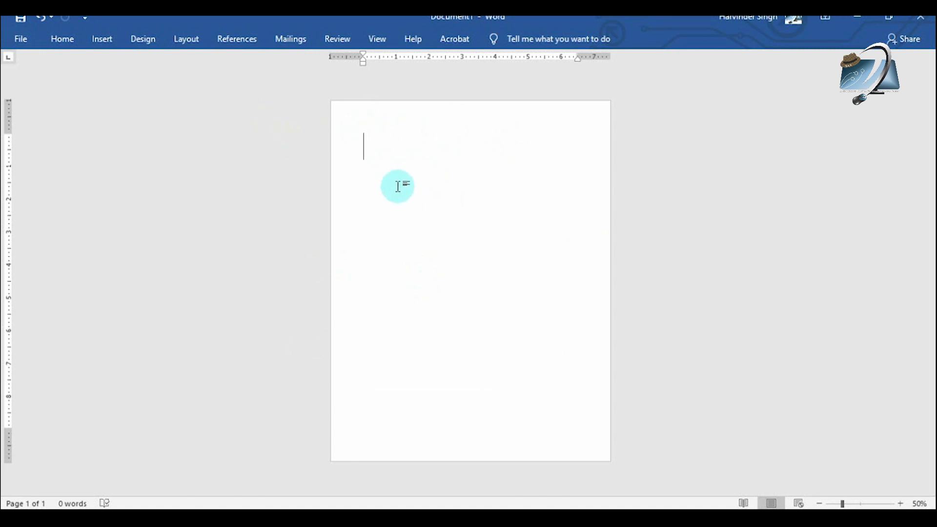
type("54654654654")
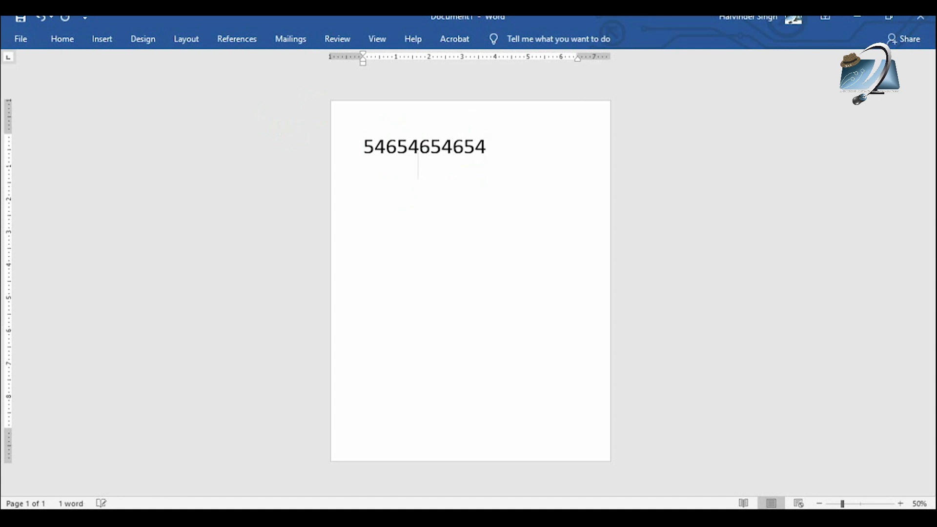
type("5645645645")
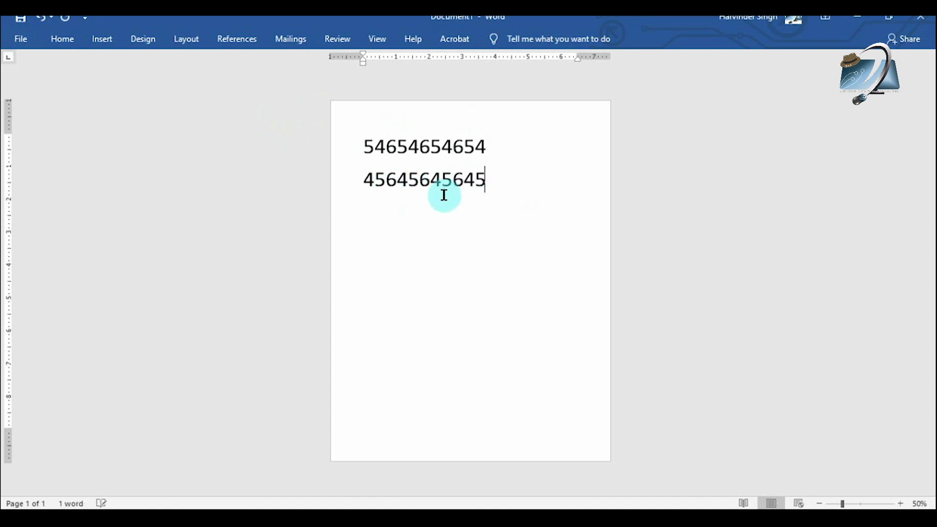
type("645646456456")
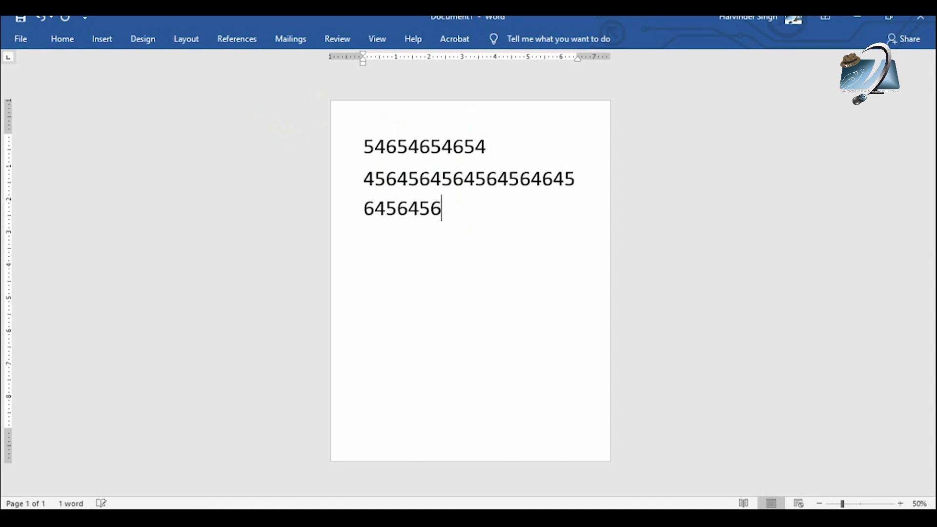
type("456456456 ")
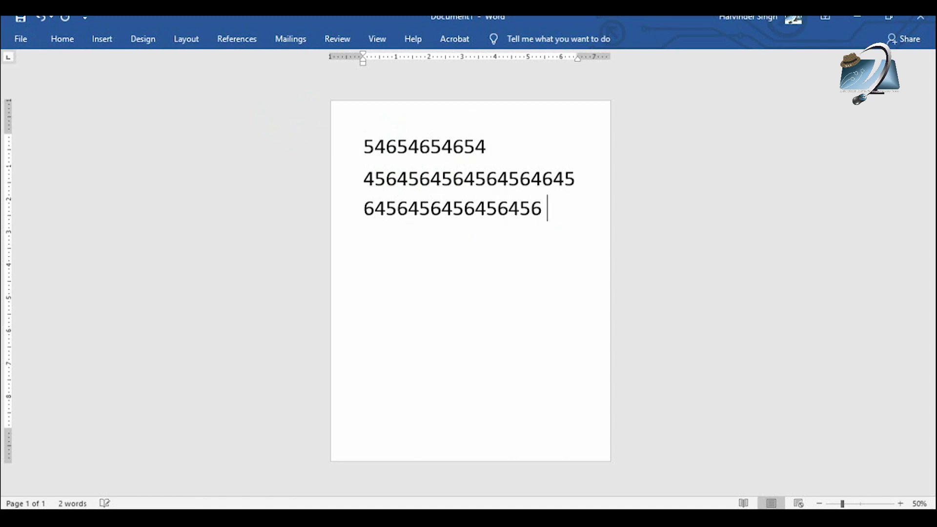
type("6546456456 5")
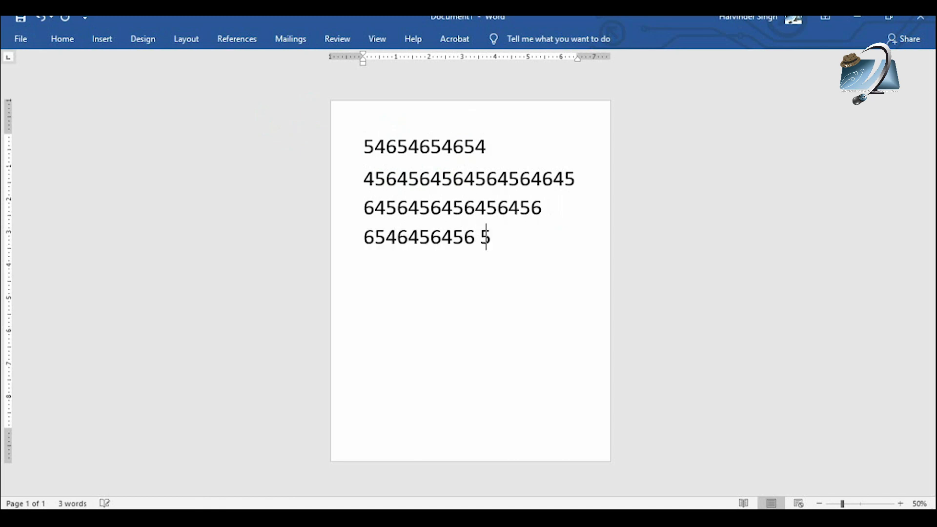
type("96846456")
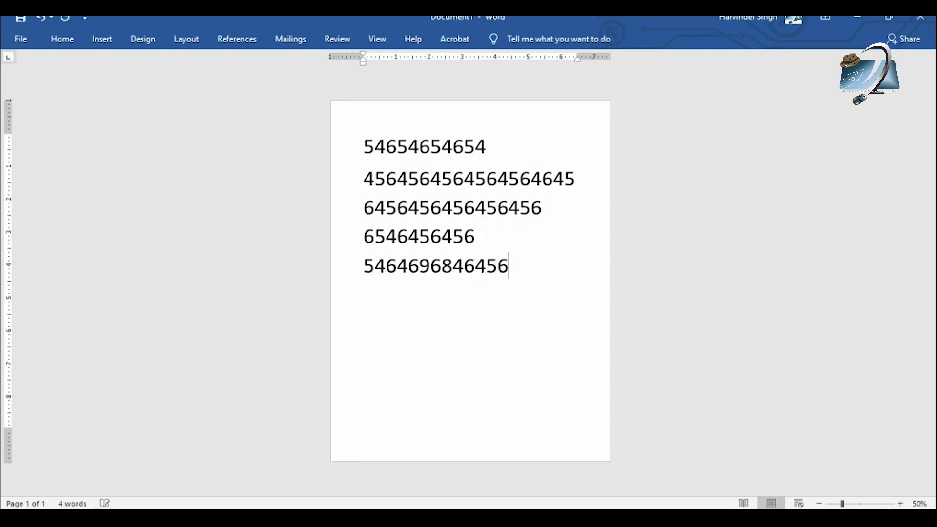
Select individual lines and the whole second paragraph to examine how its wrapped lines belong together.
left_click_drag(541, 196, 359, 178)
left_click_drag(488, 238, 372, 236)
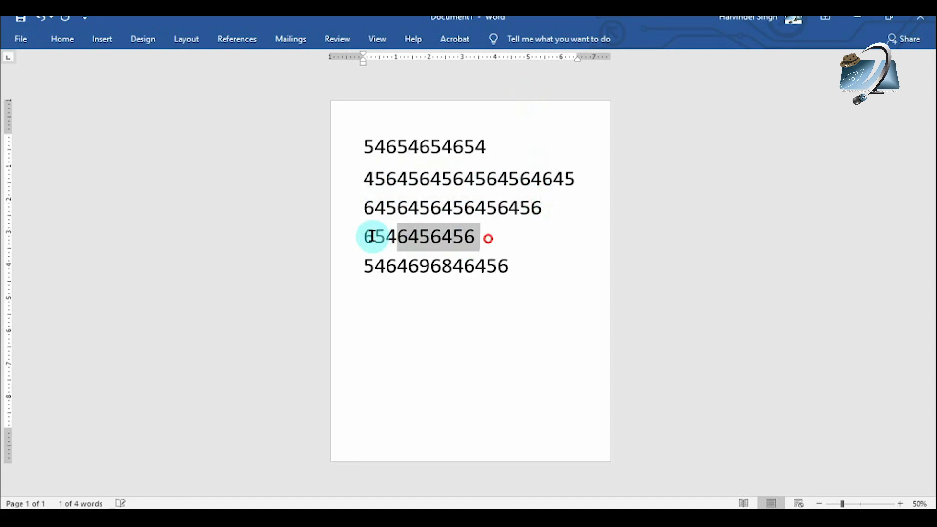
left_click_drag(534, 263, 407, 266)
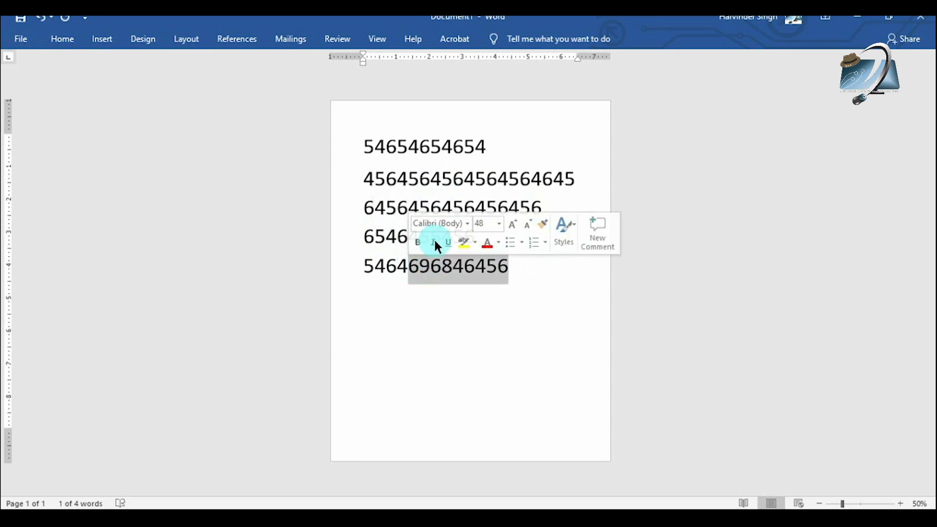
left_click(386, 236)
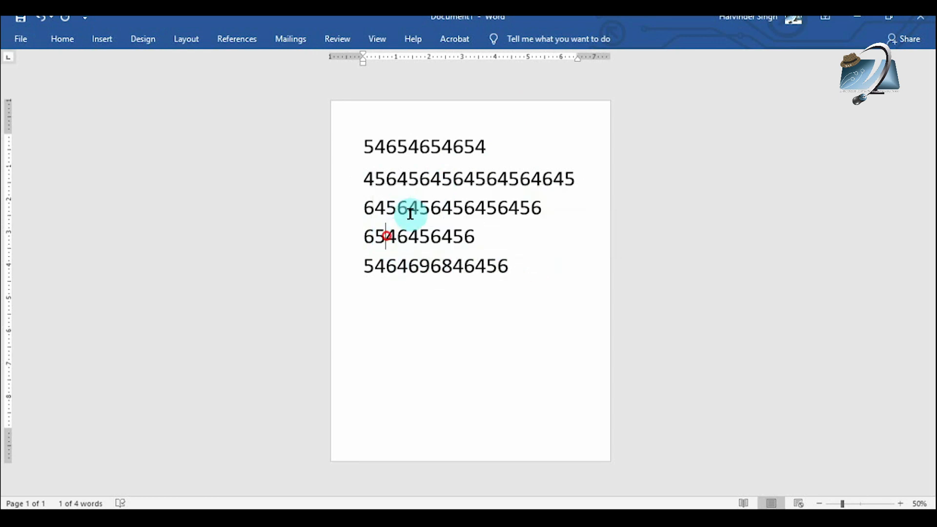
triple_click(420, 208)
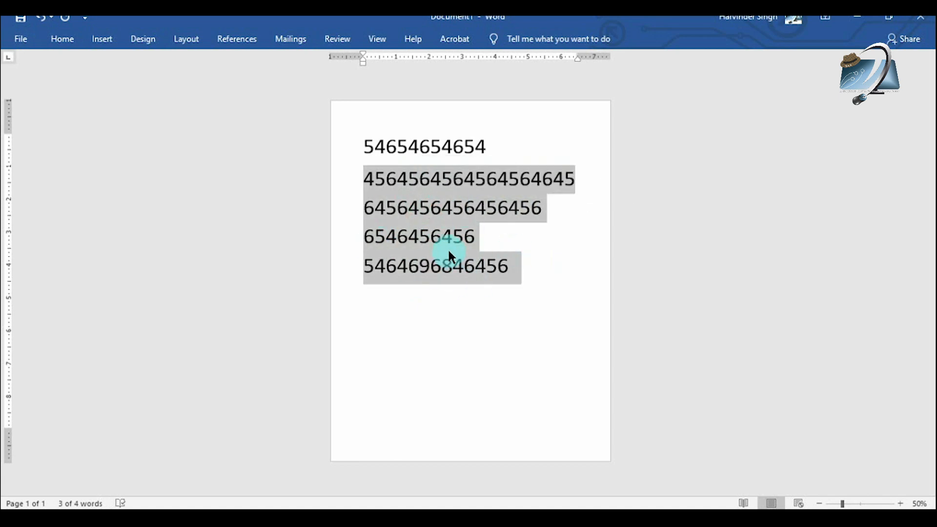
left_click(506, 142)
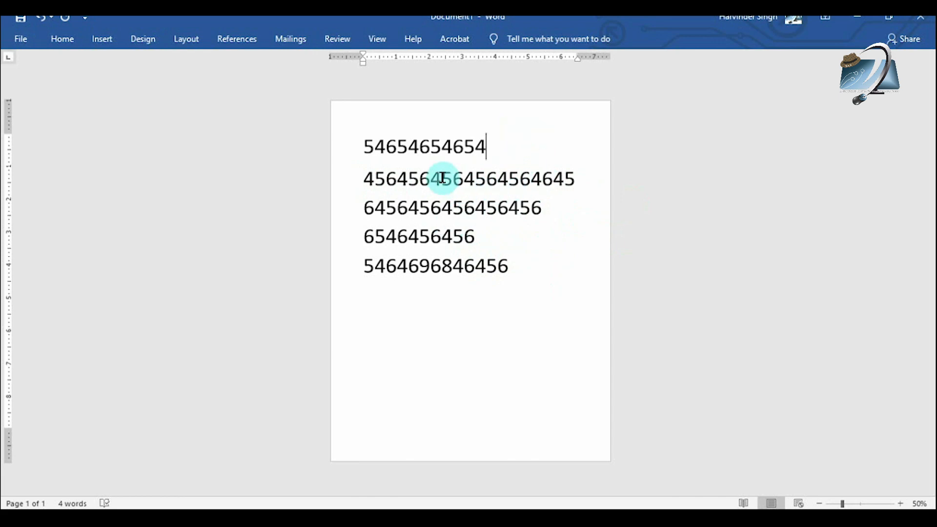
left_click_drag(365, 179, 464, 236)
left_click_drag(514, 296, 543, 320)
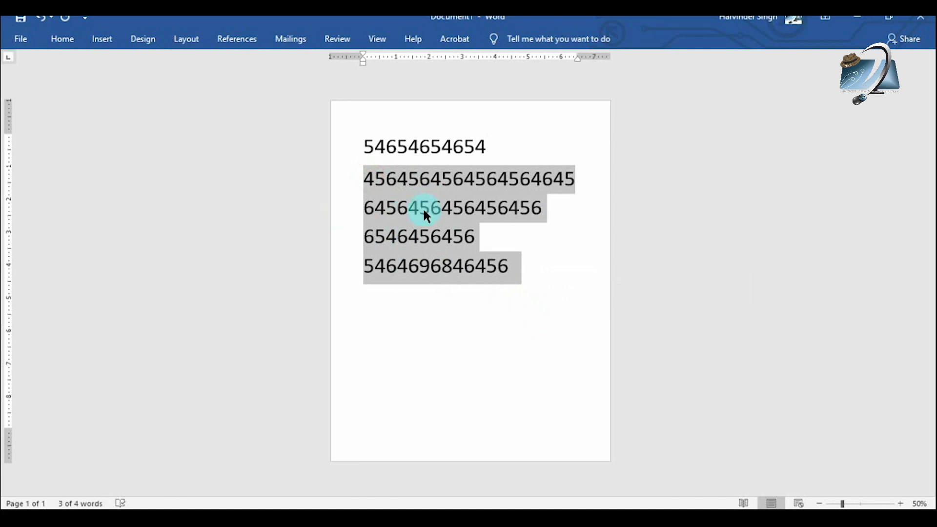
Switch to the Notepad file 1234 and select the wrapped paragraph of digits starting with "123456".
left_click(374, 517)
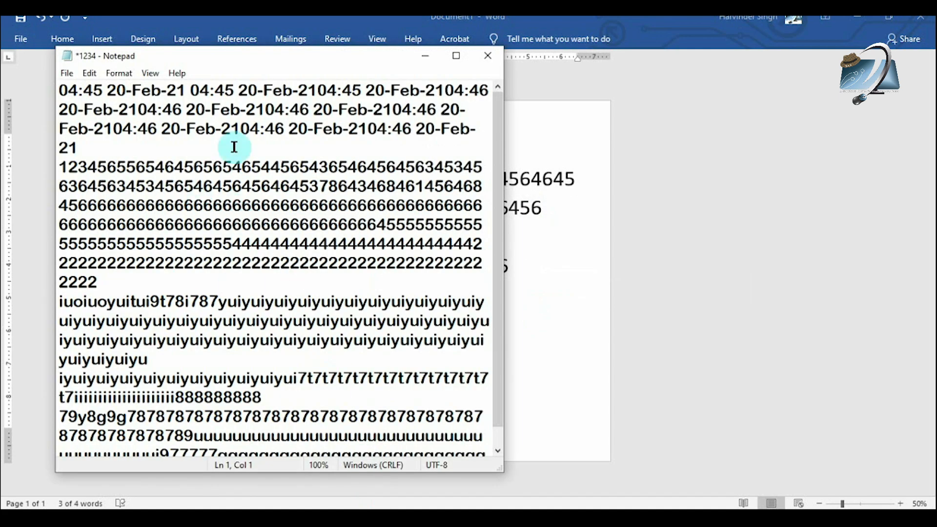
left_click_drag(126, 283, 57, 167)
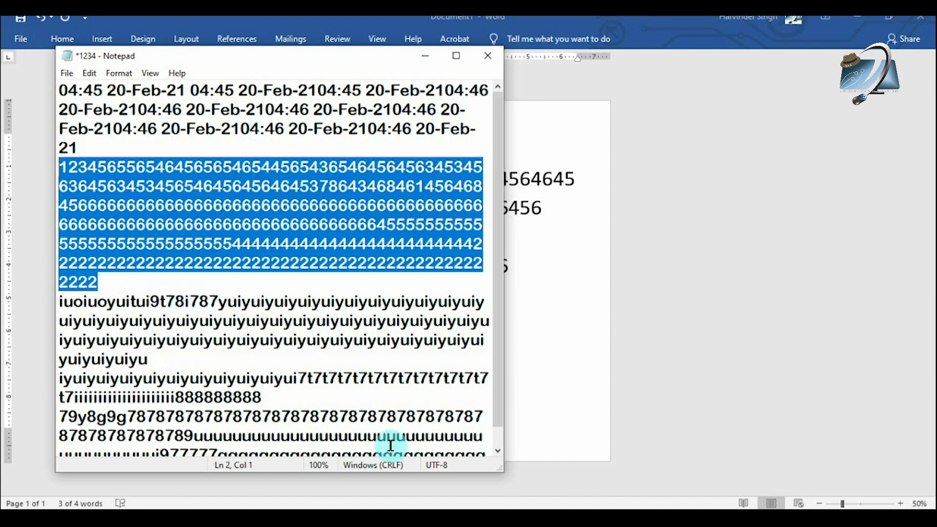
Highlight the Font section in the 004 NotePad notes, and place the narrowed Notepad file 1234 beside it.
left_click(906, 16)
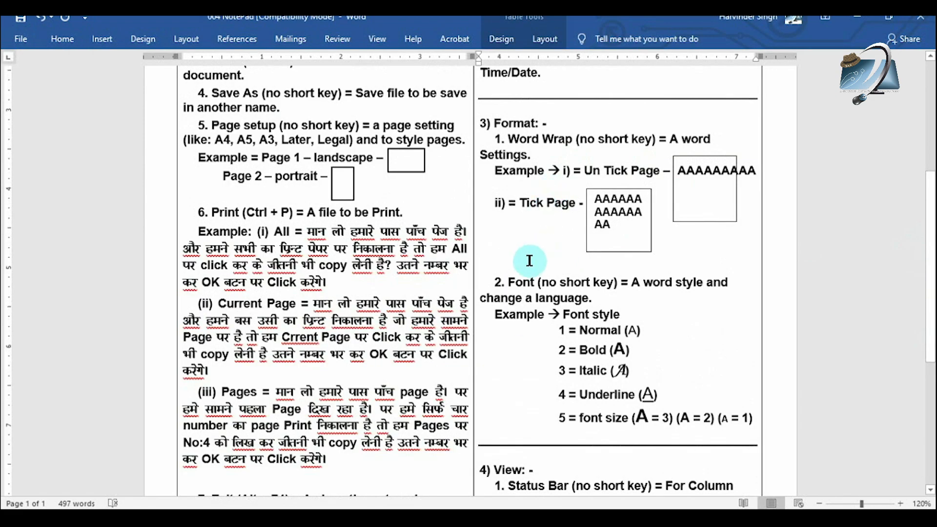
left_click_drag(497, 282, 757, 415)
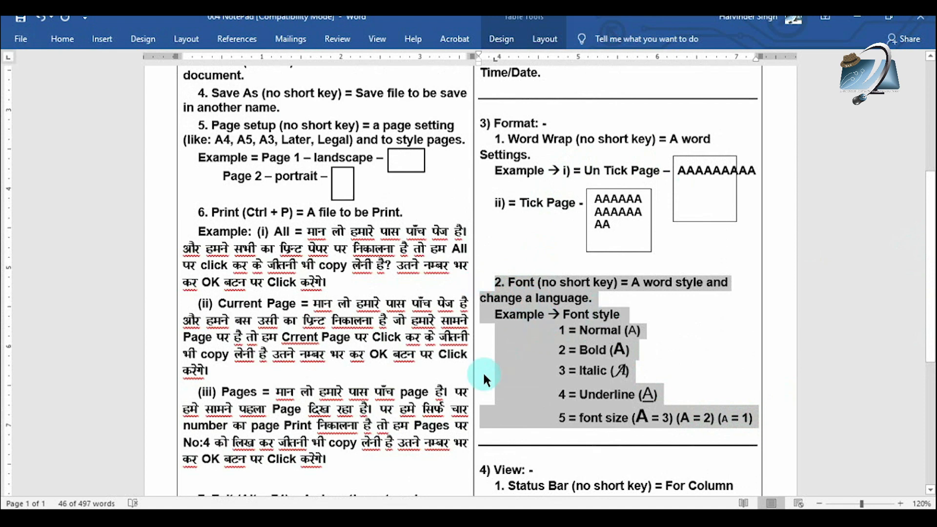
key("alt+Tab")
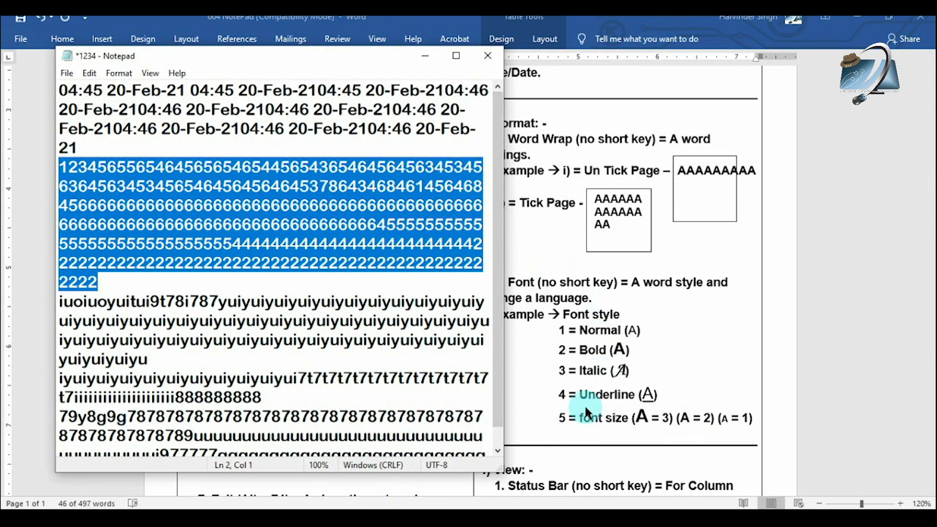
left_click_drag(361, 51, 351, 48)
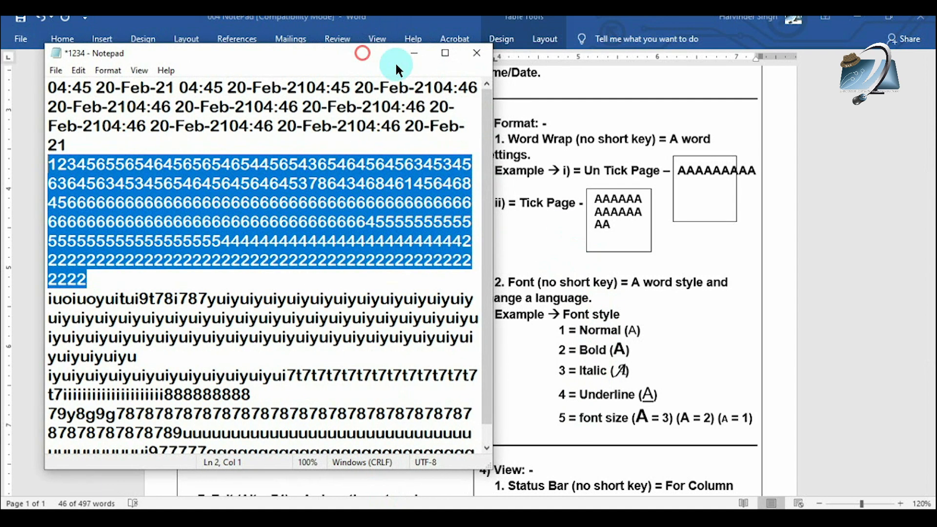
left_click_drag(492, 98, 423, 98)
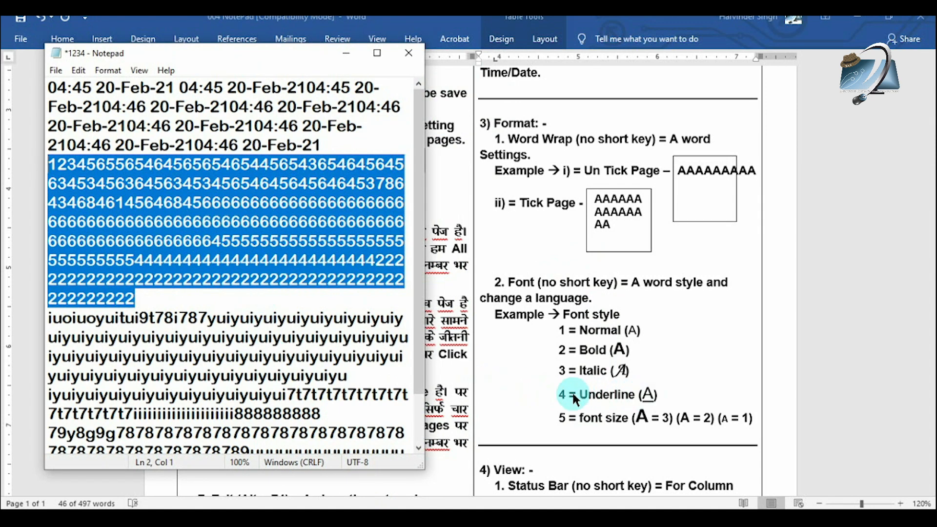
Open the Notepad file's font settings and choose the Arial font with the Regular style.
left_click(95, 72)
left_click(110, 97)
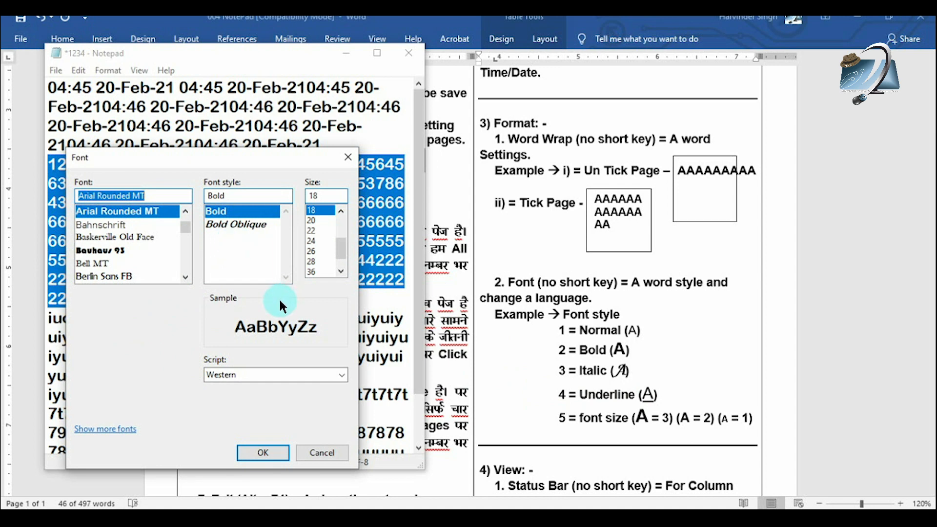
left_click_drag(232, 151, 269, 169)
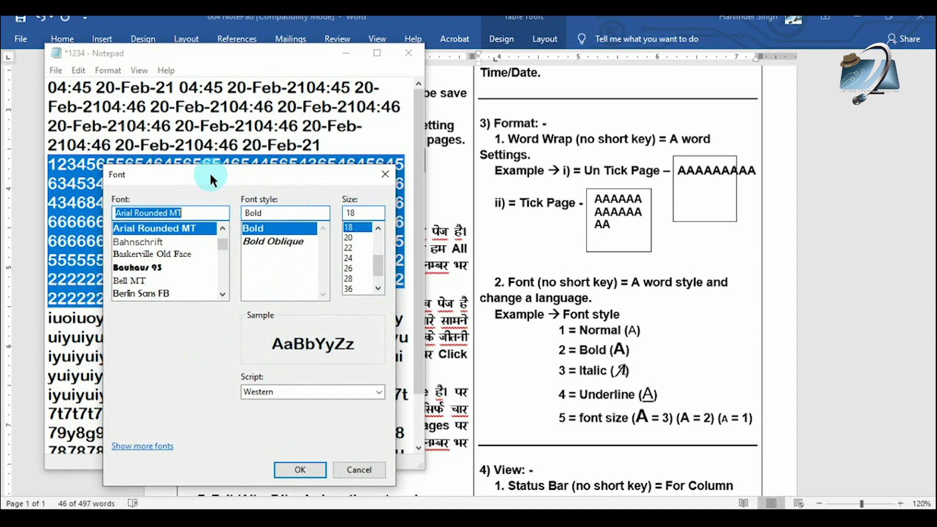
left_click_drag(210, 172, 324, 227)
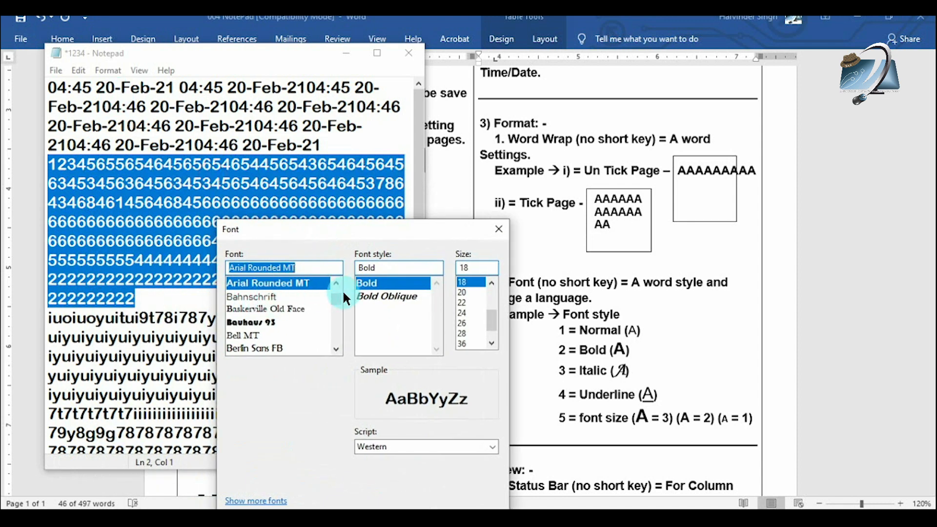
left_click_drag(335, 300, 336, 279)
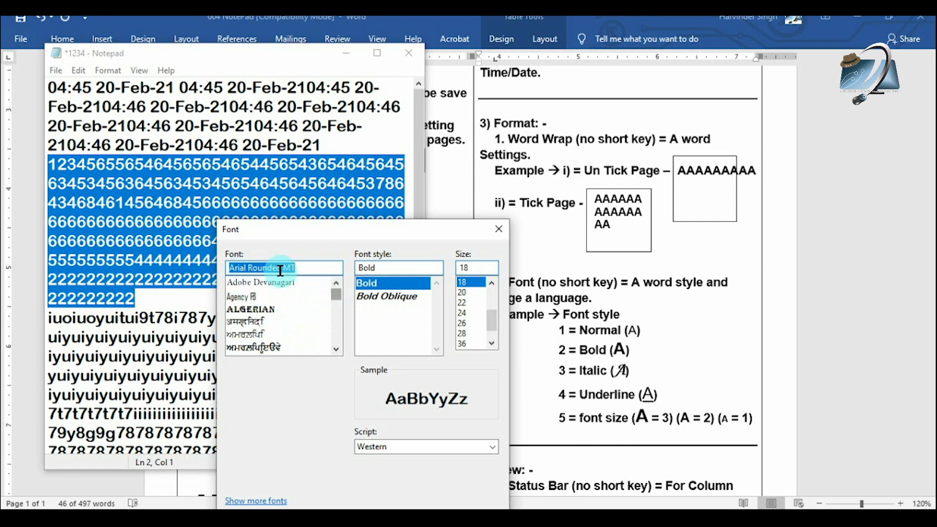
type("a")
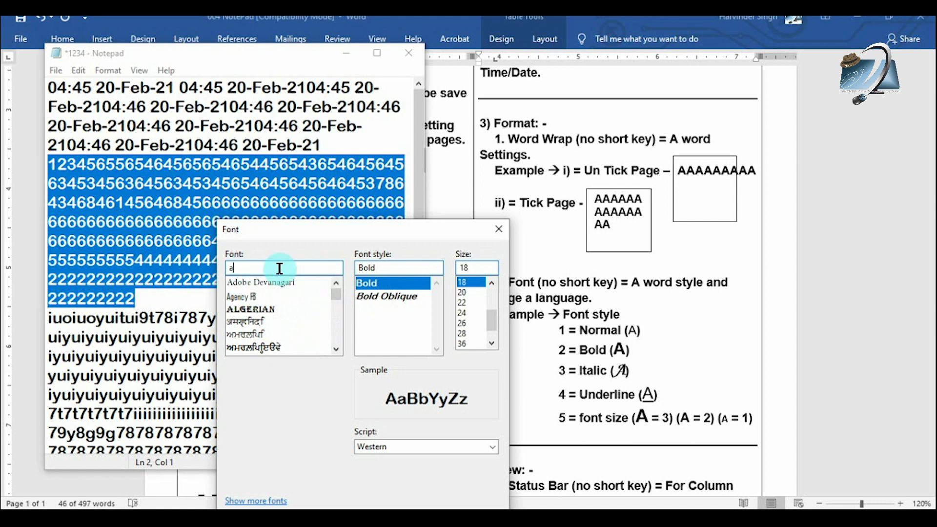
type("r")
left_click(254, 283)
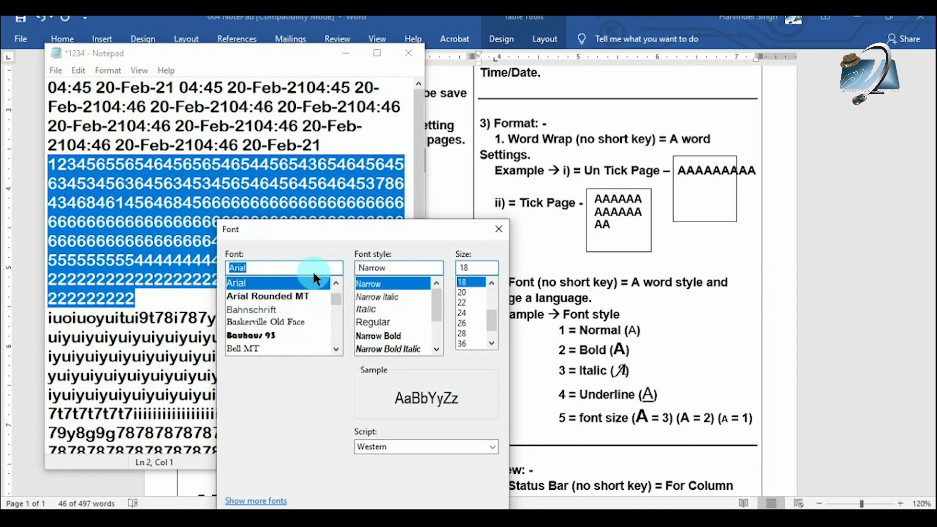
left_click(385, 322)
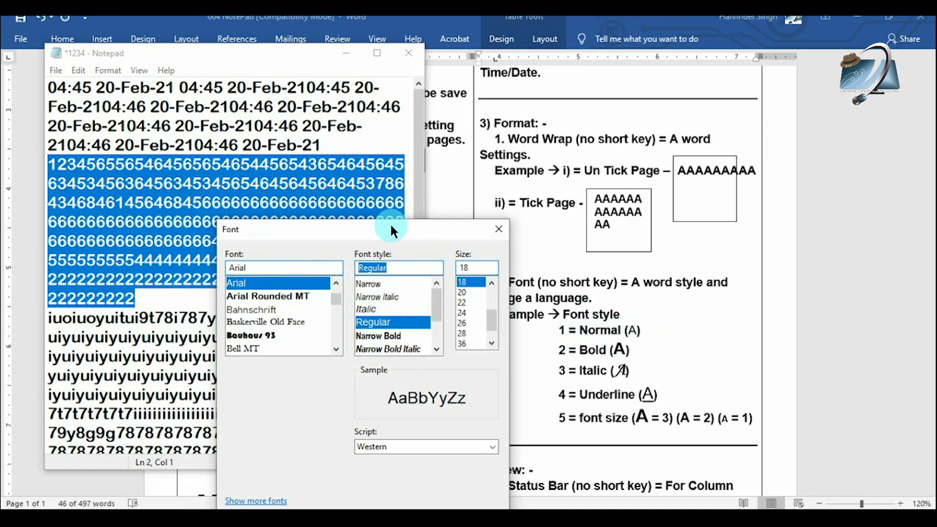
Preview the Narrow Bold, Narrow Bold Italic and Italic styles of Arial in the font sample.
left_click_drag(386, 222, 343, 203)
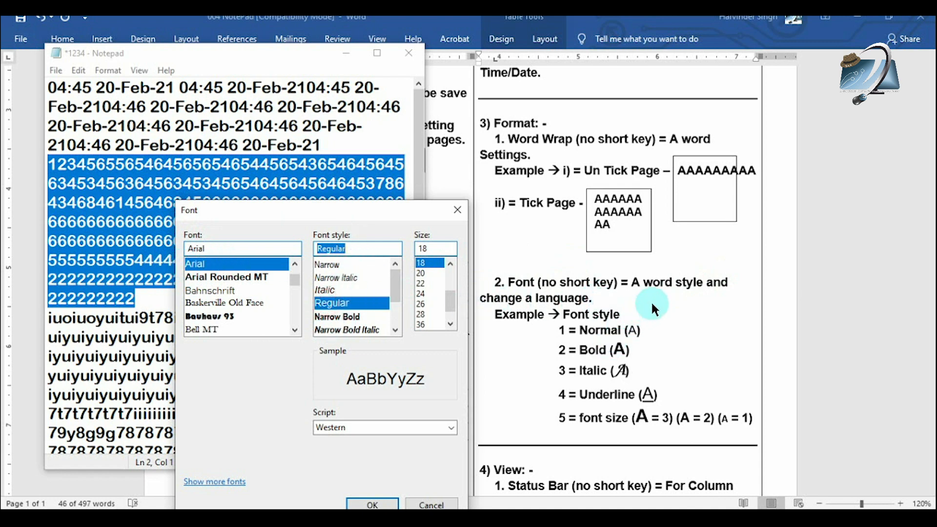
left_click(369, 317)
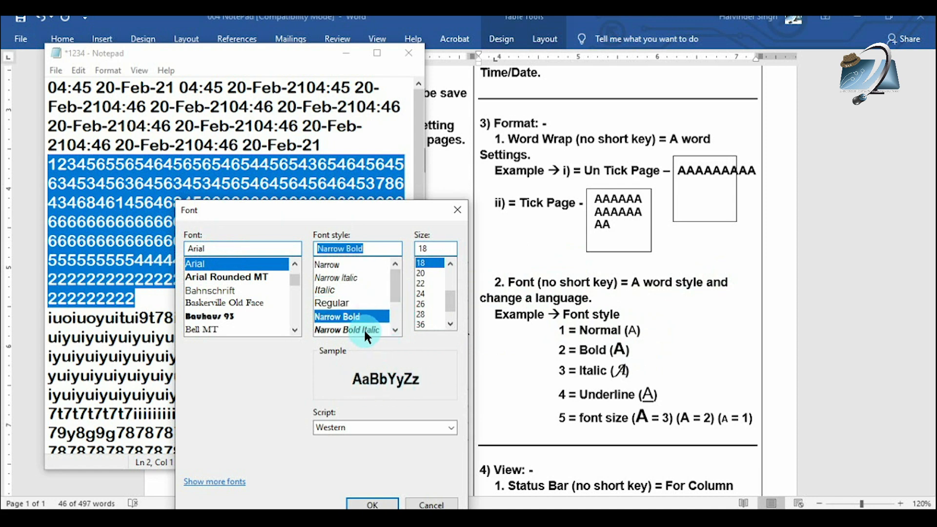
left_click(393, 330)
left_click(393, 329)
left_click(394, 330)
left_click(344, 290)
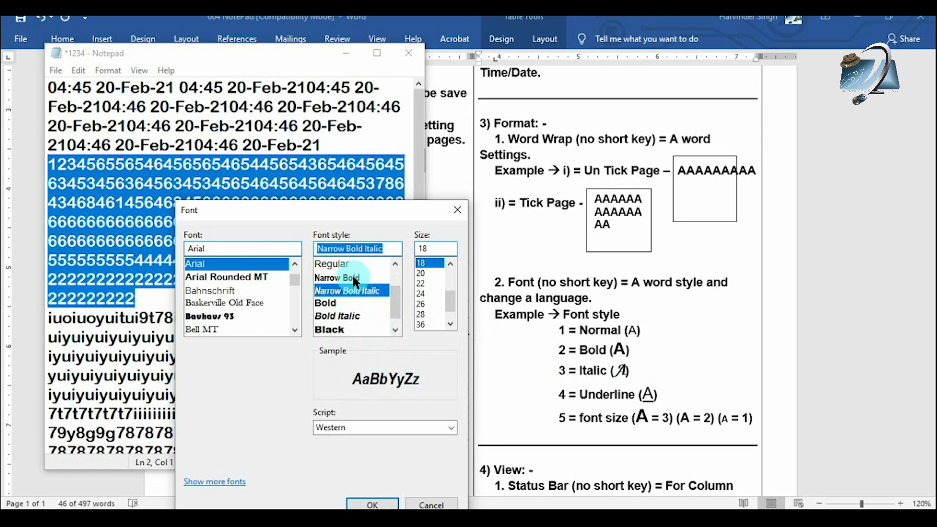
left_click(352, 276)
left_click(361, 291)
left_click_drag(394, 295, 394, 286)
left_click(331, 278)
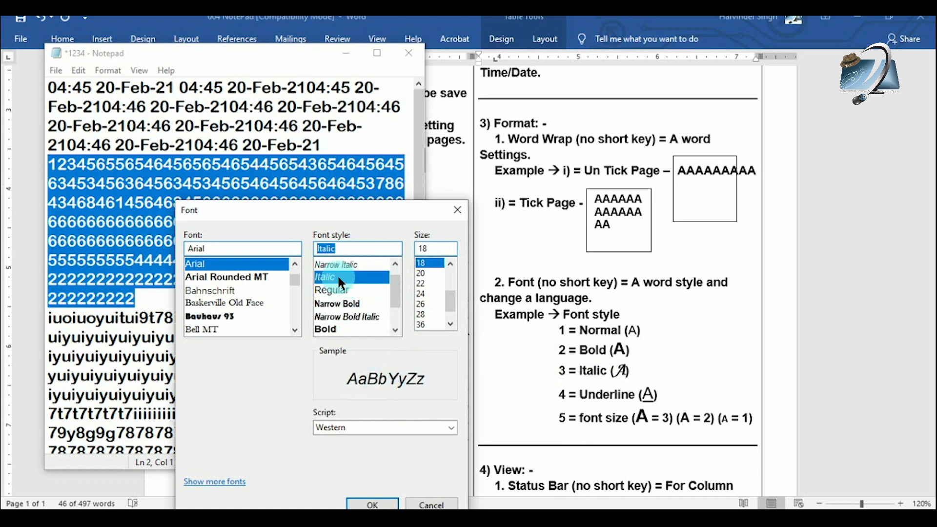
Compare Arial's Bold, Bold Italic and Black styles, and settle on Bold Italic.
left_click(393, 377)
left_click(350, 329)
left_click_drag(396, 297, 396, 316)
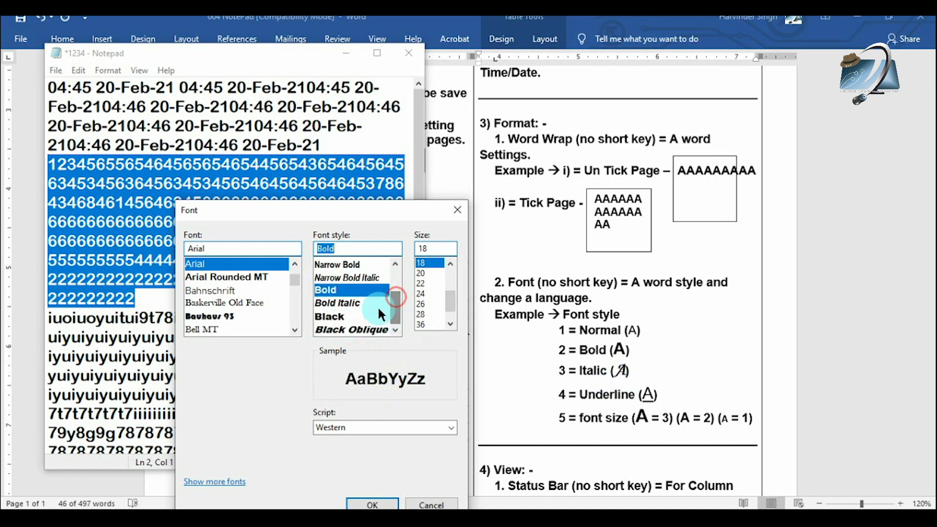
left_click(366, 303)
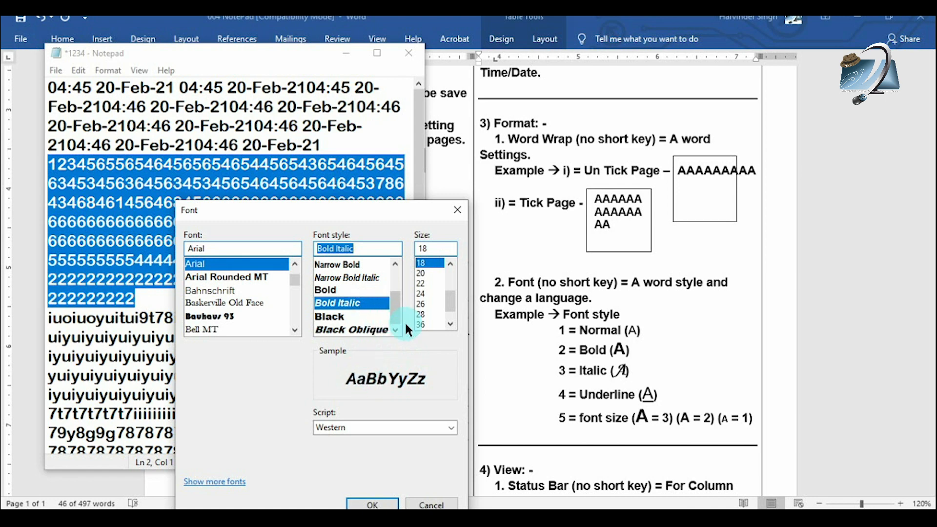
left_click(345, 315)
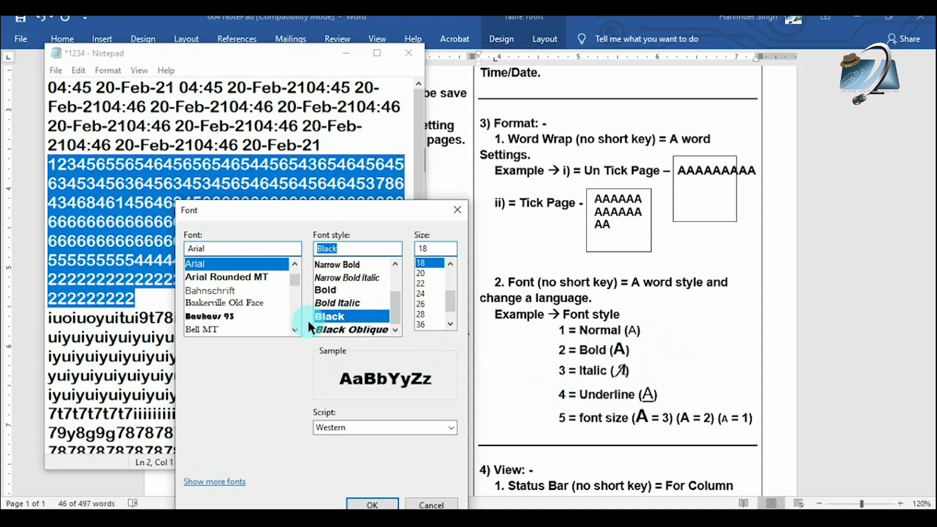
left_click(361, 299)
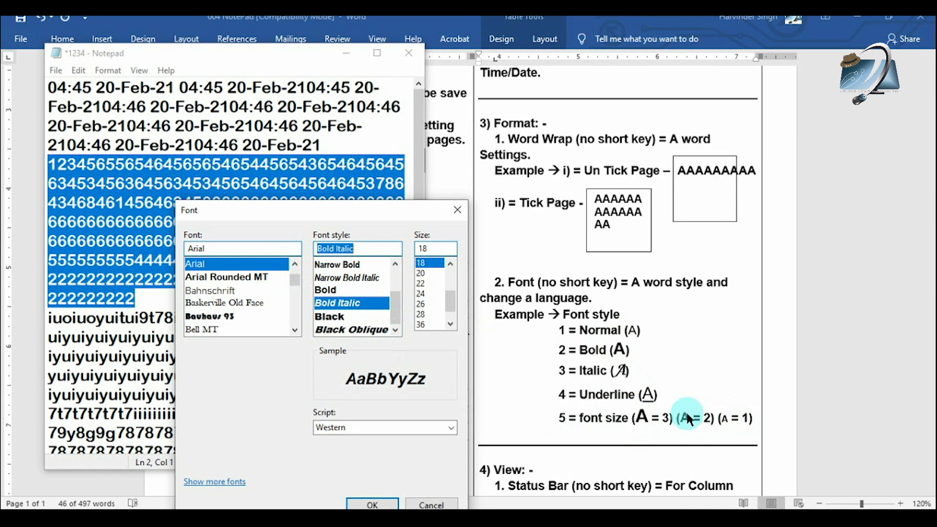
Preview small and large text in the font sample with sizes 36, 8, 12 and 16.
left_click(420, 324)
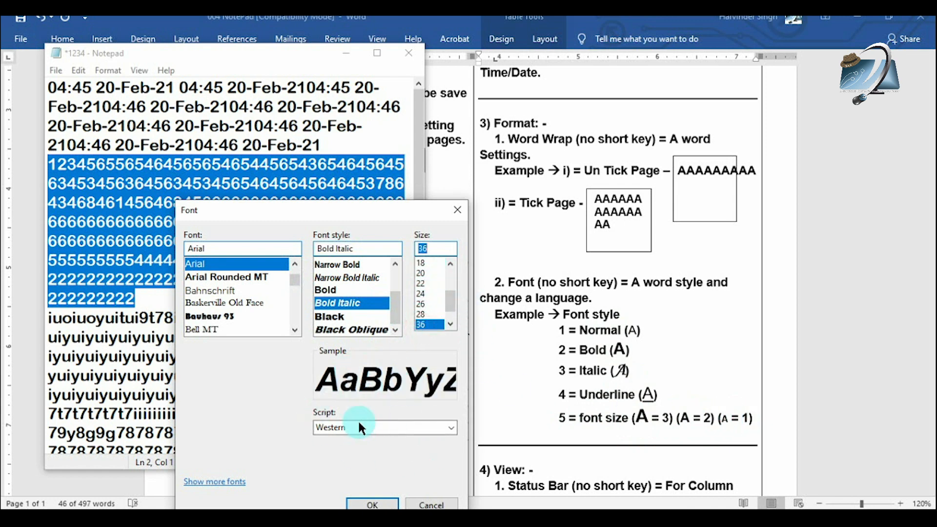
left_click_drag(452, 299, 452, 284)
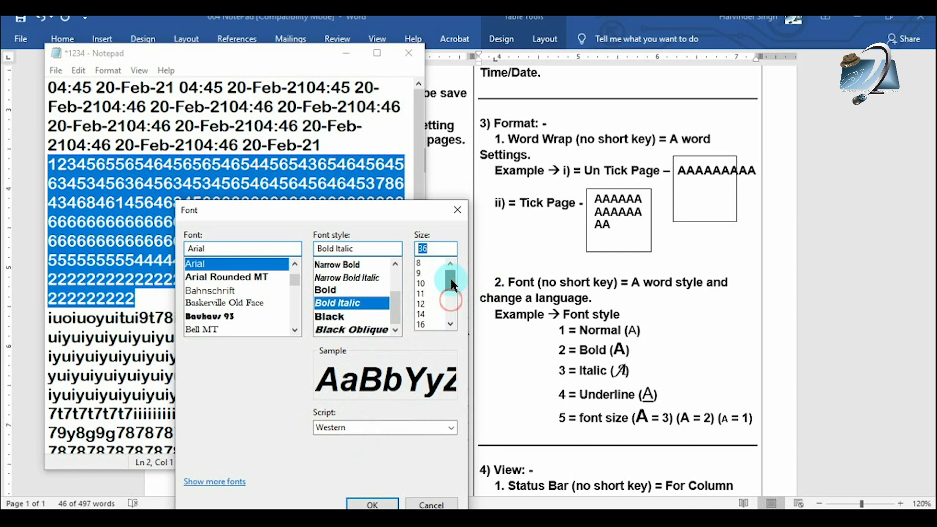
left_click(426, 262)
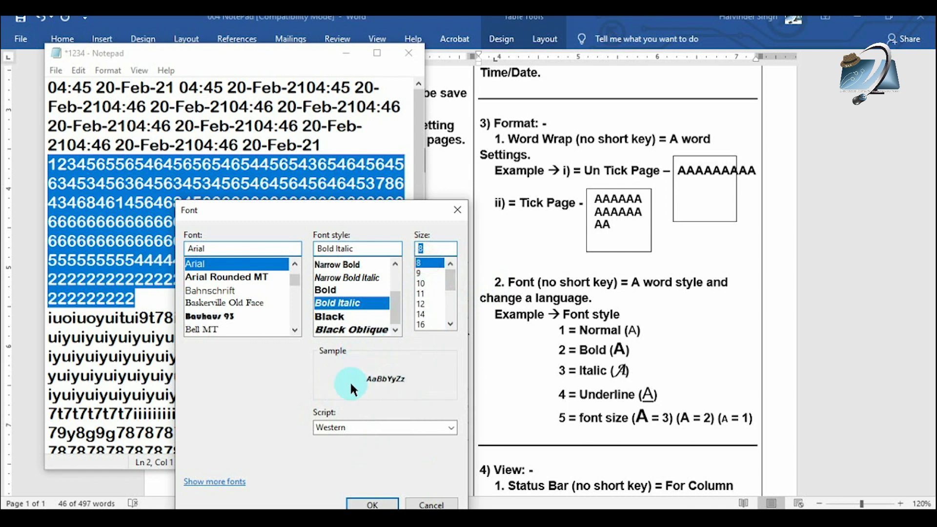
left_click(421, 304)
left_click(426, 324)
Try font sizes 24 and 26 in the sample, and settle on size 22.
left_click_drag(450, 282, 450, 299)
left_click(434, 303)
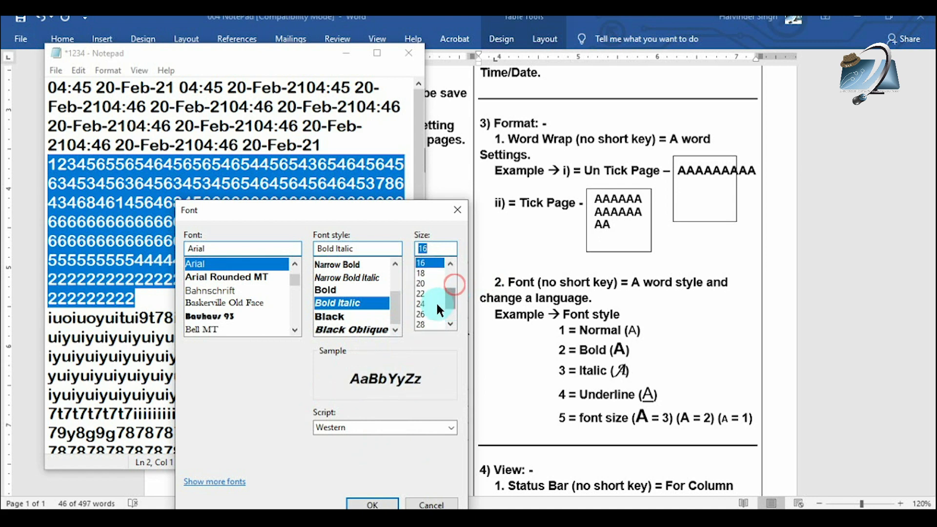
left_click(430, 314)
left_click(429, 303)
left_click(431, 315)
left_click(429, 293)
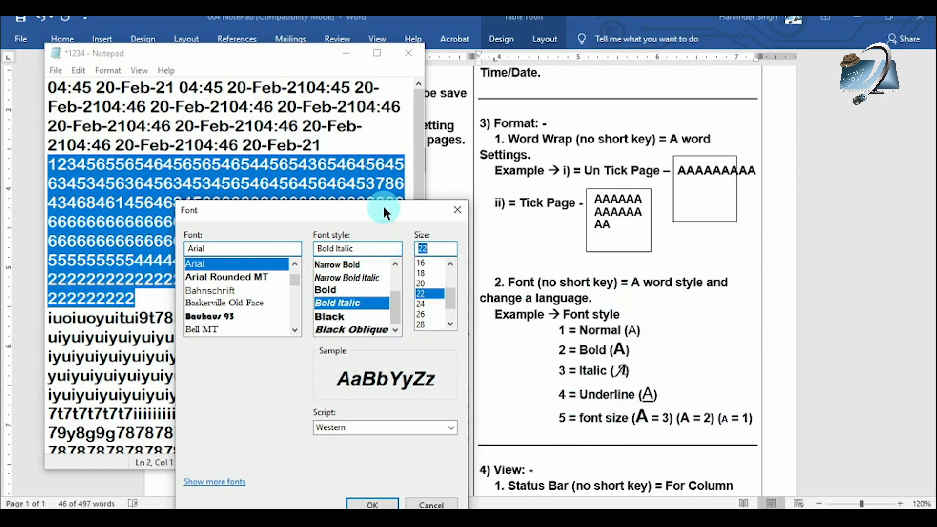
Preview the AmrLipi font, and apply AmrHindi with style Bold Oblique at size 22 to the Notepad text.
left_click_drag(382, 204, 385, 198)
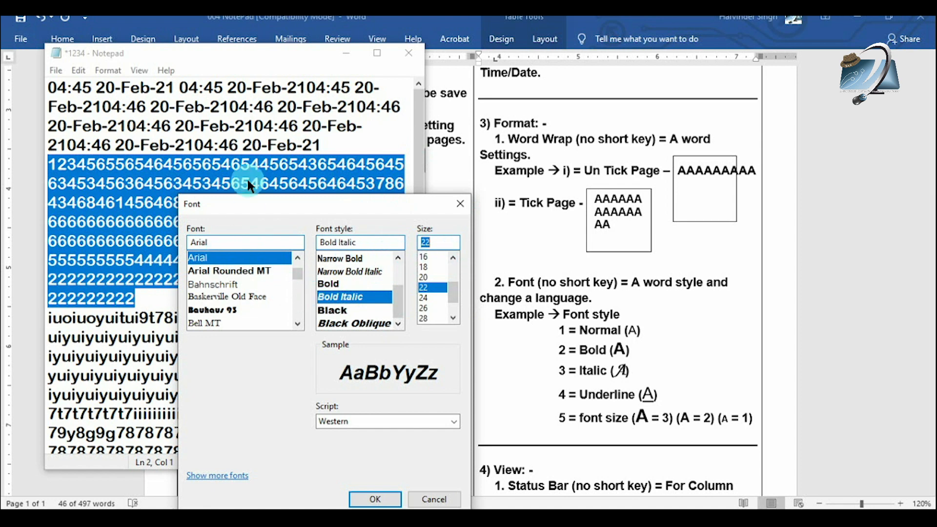
left_click_drag(287, 204, 381, 167)
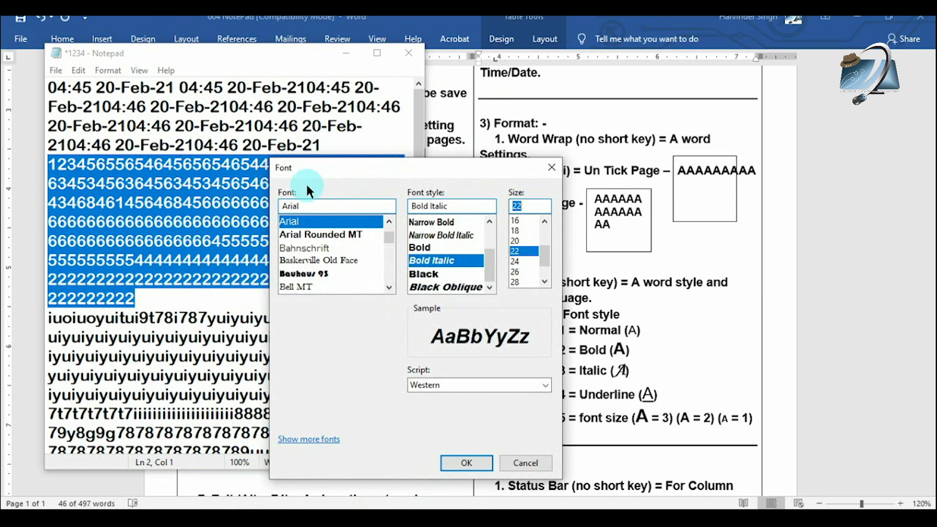
left_click_drag(337, 168, 195, 131)
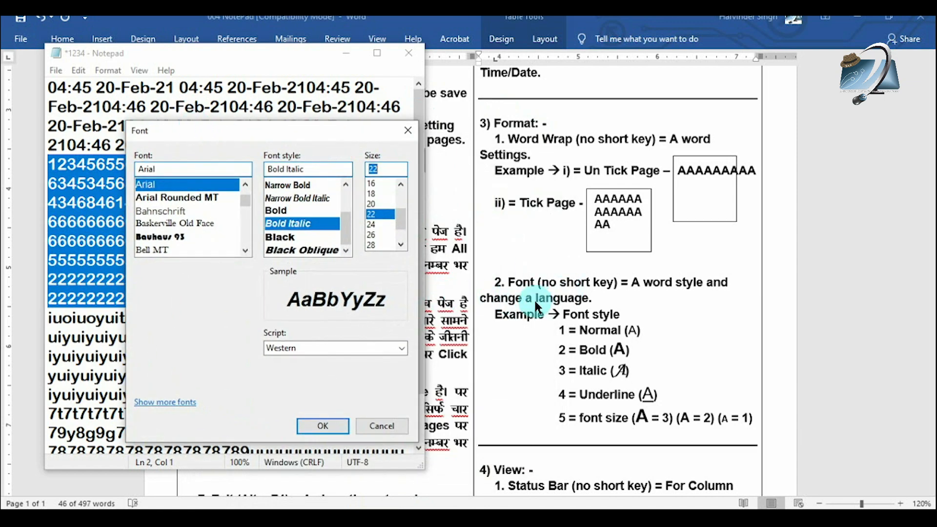
left_click_drag(333, 140, 475, 147)
mouse_move(387, 213)
left_mouse_down()
mouse_move(387, 234)
mouse_move(386, 196)
left_mouse_up()
left_click(303, 245)
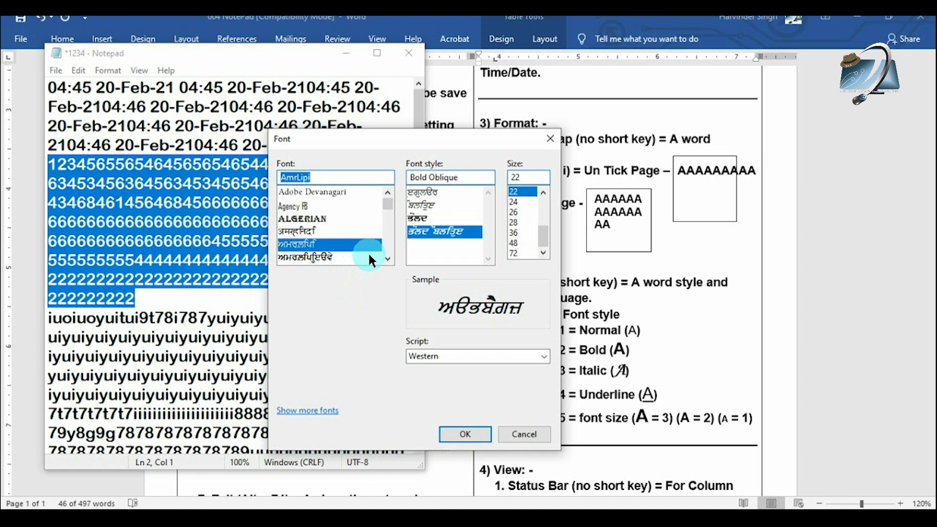
scroll(371, 244, "down", 1)
left_click(303, 207)
left_click(303, 218)
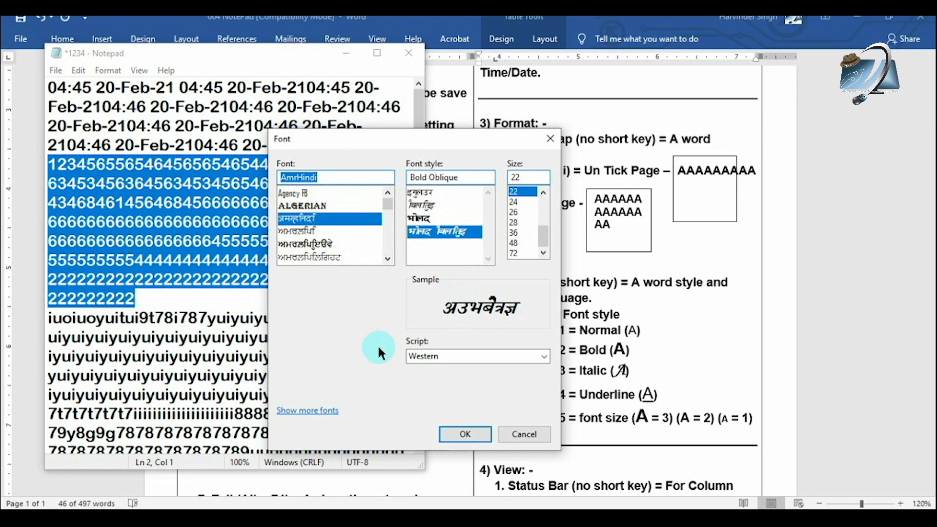
left_click(462, 433)
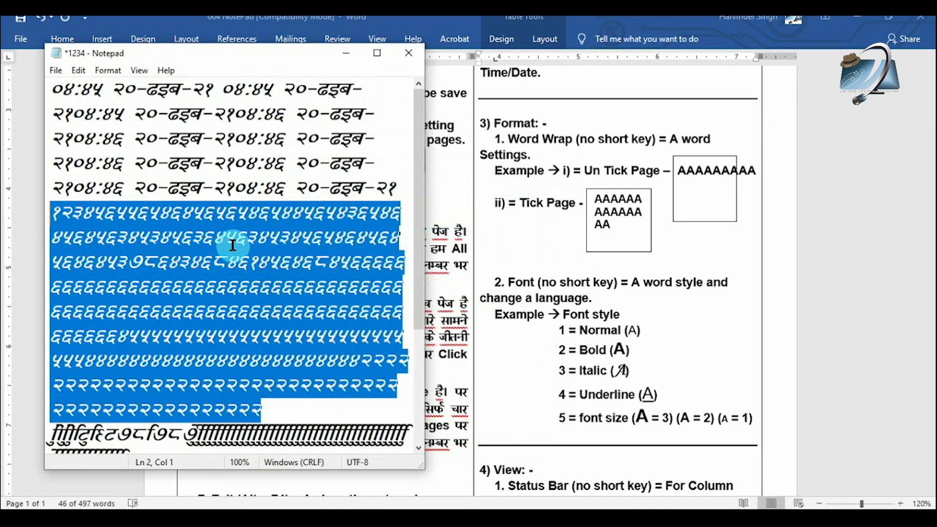
Select short runs of the converted digits in the second paragraph to examine how the Hindi font displays them.
left_click(418, 149)
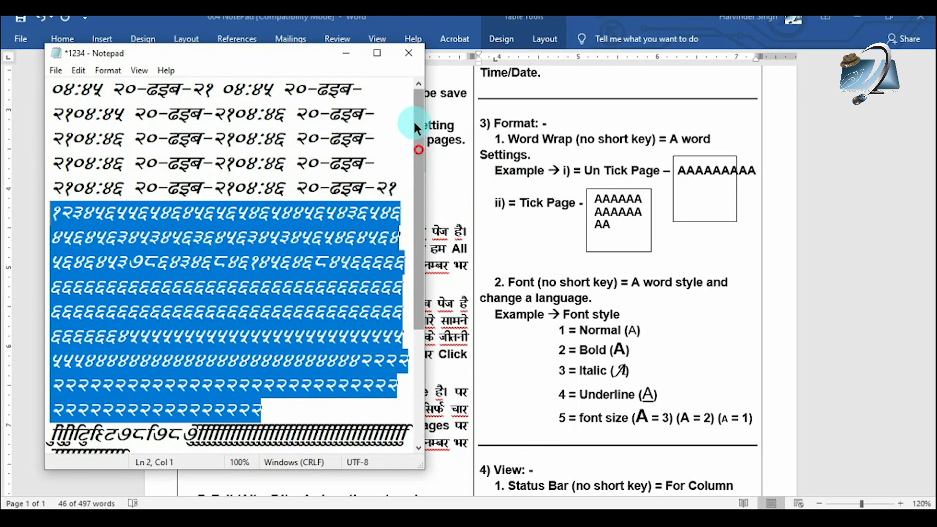
left_click_drag(413, 102, 416, 79)
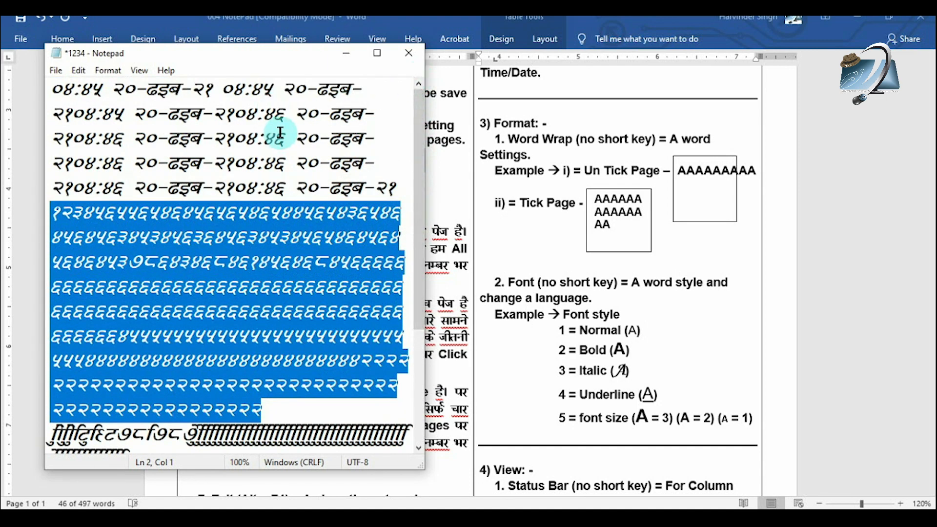
left_click(213, 344)
left_click_drag(126, 213, 203, 213)
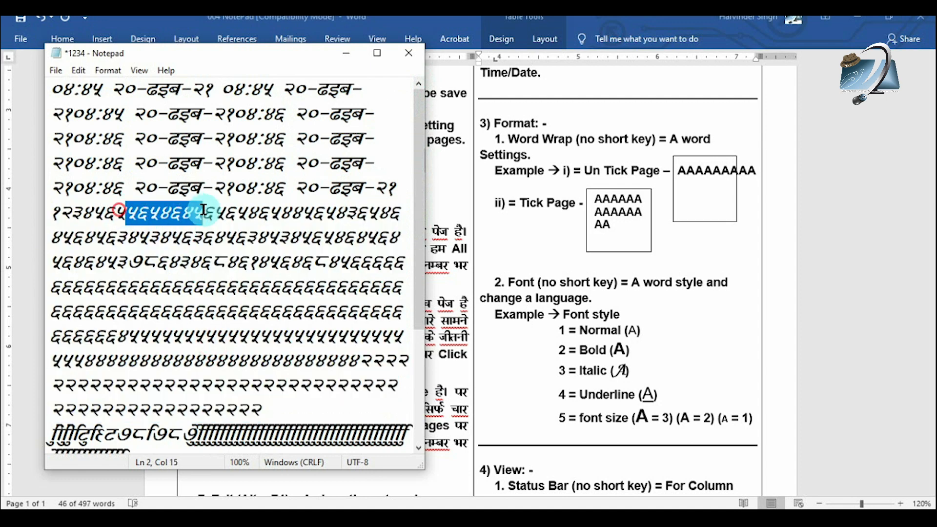
left_click_drag(127, 287, 204, 287)
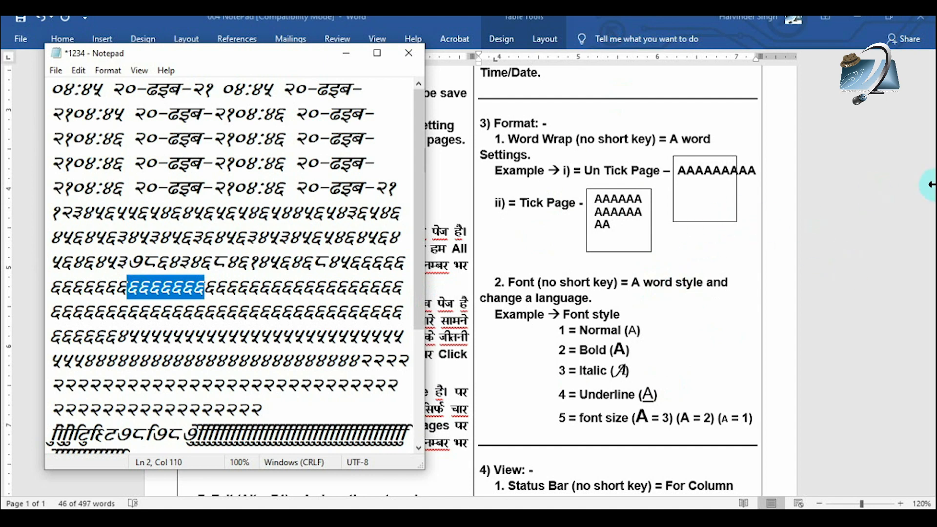
Select a date and time entry in the first paragraph and apply Arial Bold at size 18 to the Notepad text.
left_click_drag(130, 156, 293, 162)
left_click(99, 71)
left_click(121, 101)
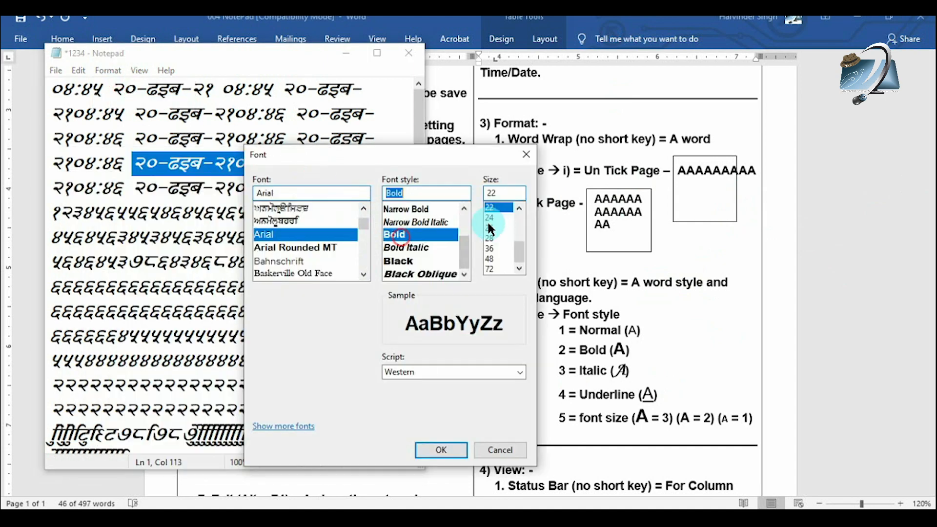
left_click(519, 208)
left_click(519, 208)
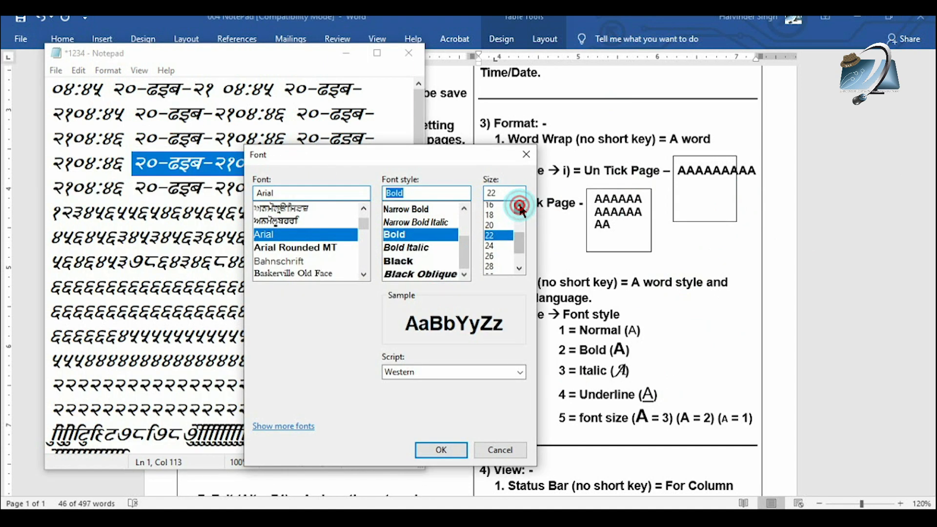
left_click(495, 228)
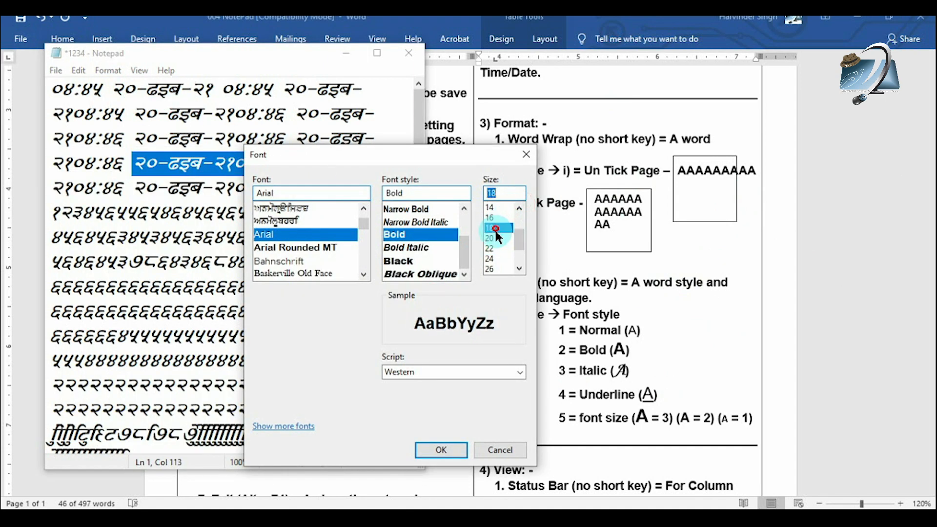
left_click(442, 446)
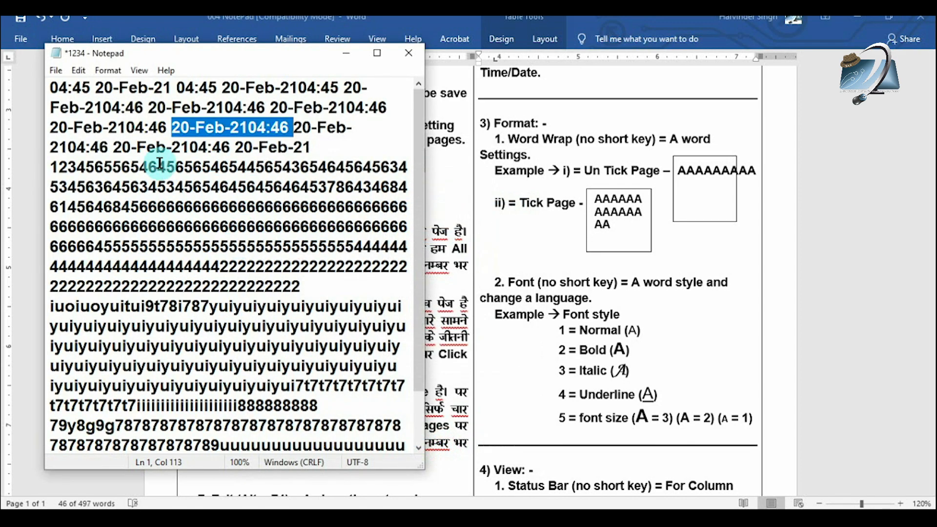
Apply the Narrow Bold style of Arial to the Notepad text.
left_click(109, 72)
left_click(136, 95)
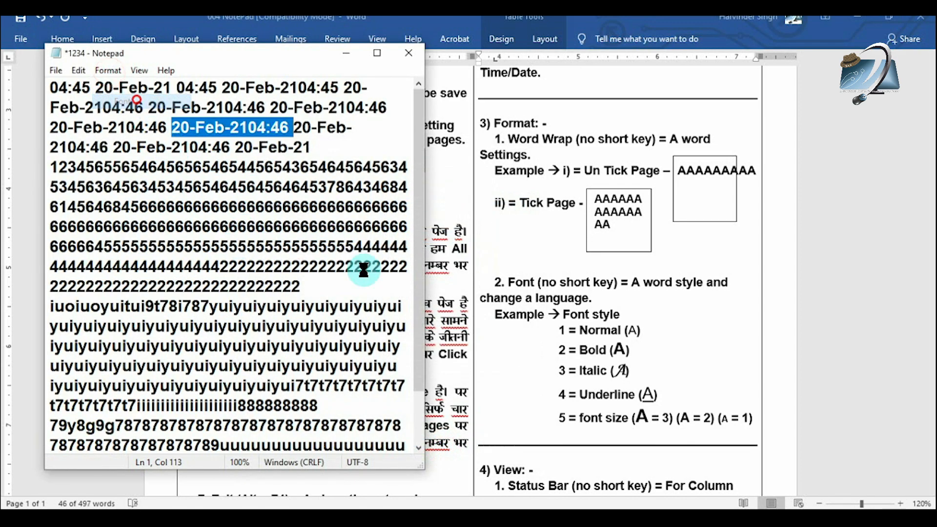
left_click(249, 213)
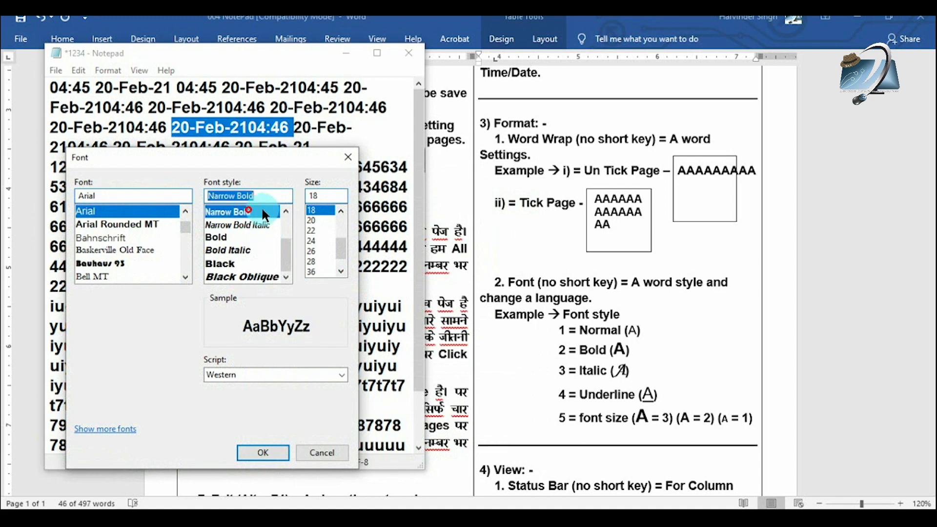
left_click(285, 211)
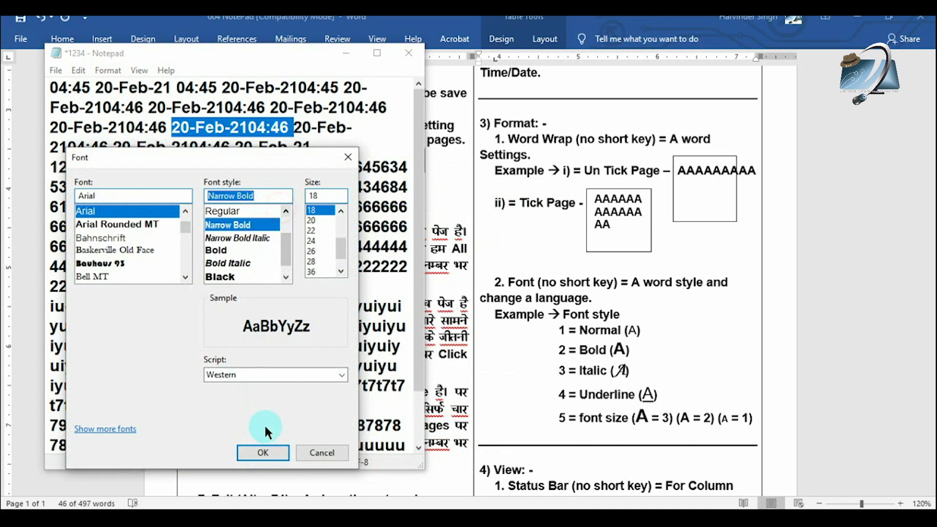
left_click(263, 453)
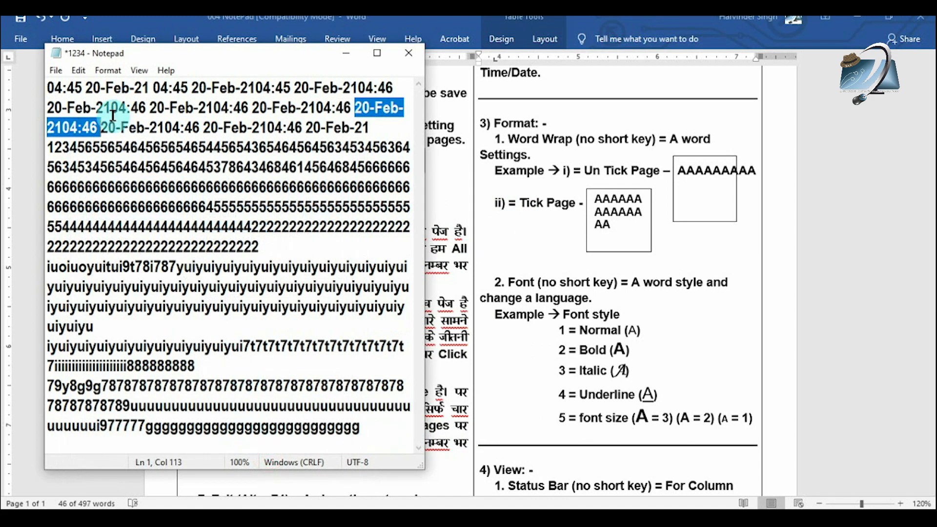
Change the Arial font style of the Notepad text to Regular.
left_click(103, 71)
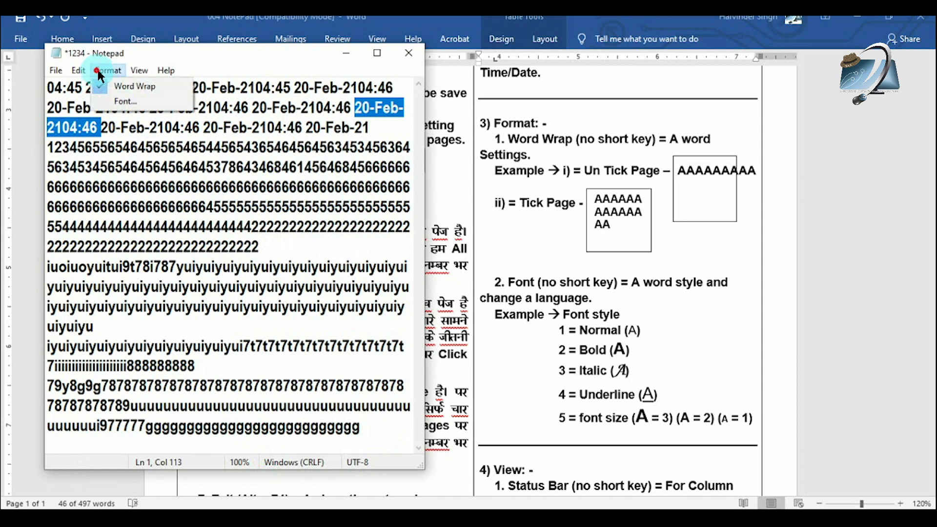
left_click(124, 94)
left_click_drag(292, 250, 291, 221)
left_click(249, 237)
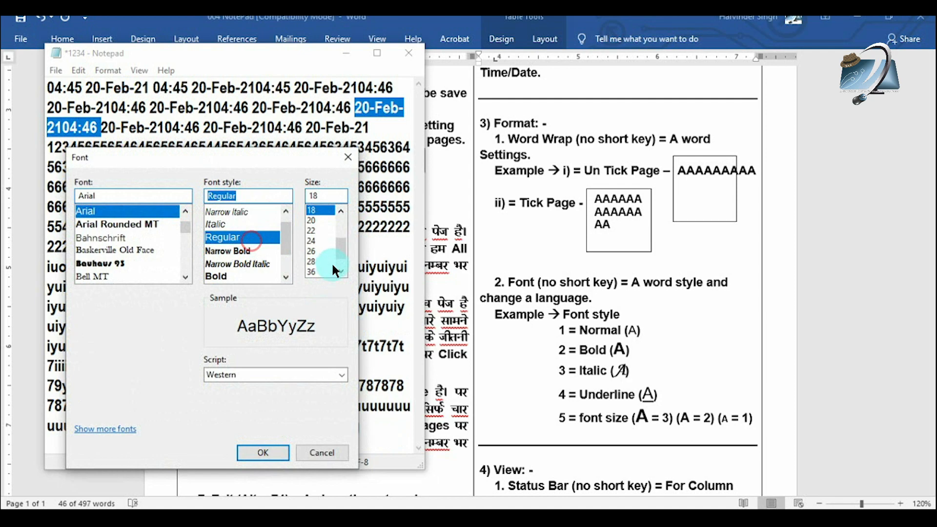
left_click(263, 452)
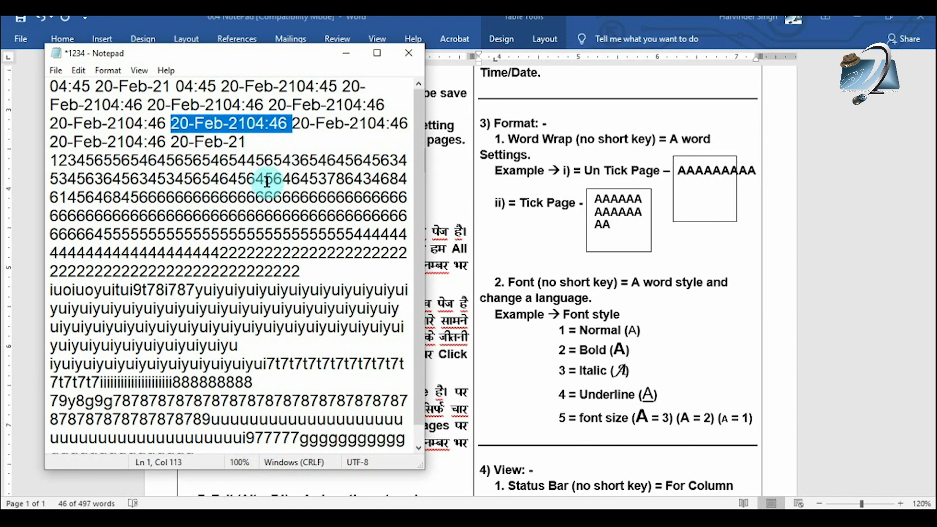
Apply the Arial Rounded MT font to the Notepad text.
left_click(108, 70)
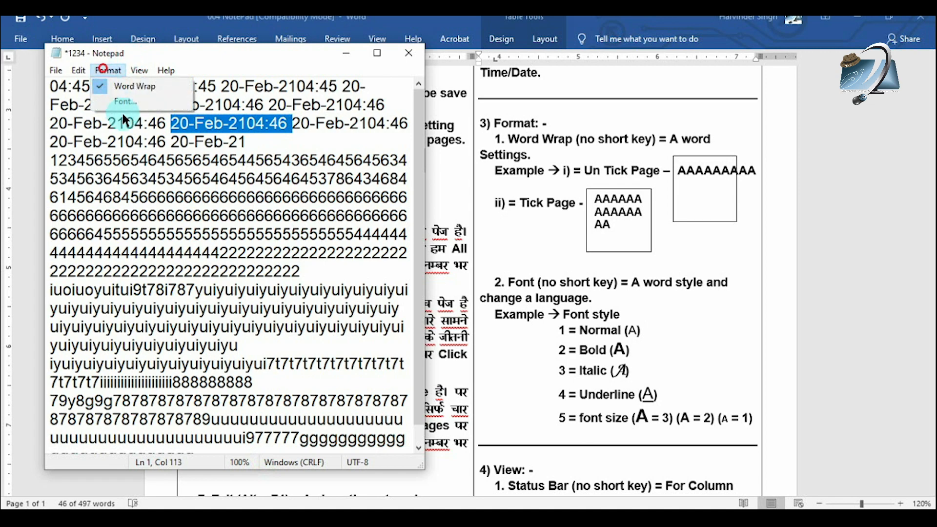
left_click(132, 101)
left_click(128, 223)
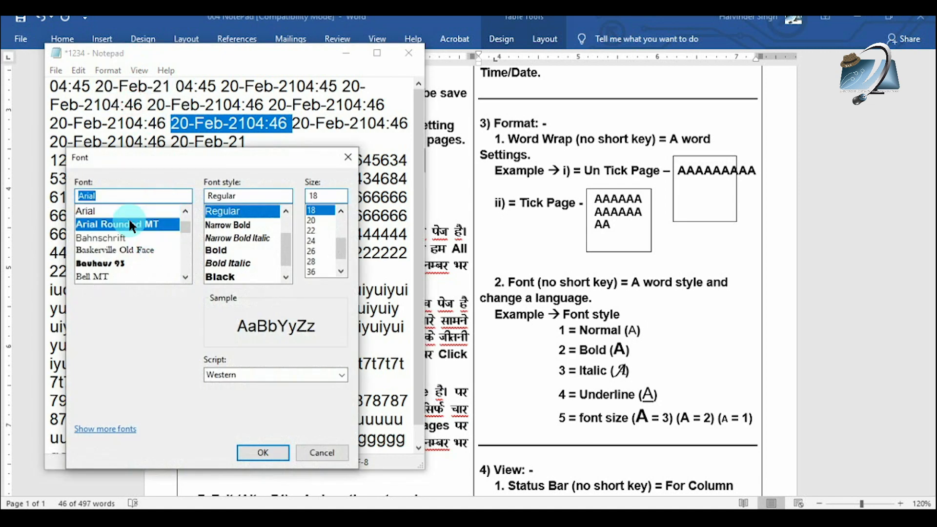
left_click(269, 451)
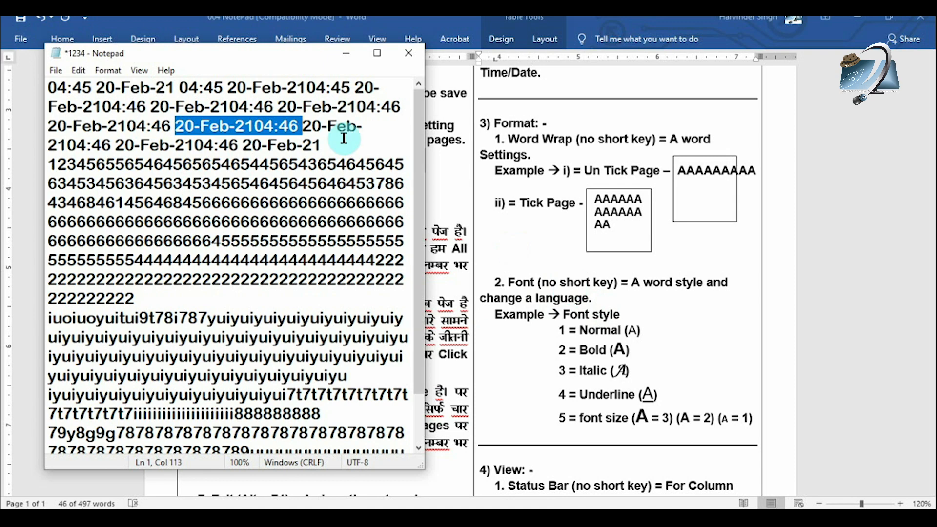
left_click(108, 71)
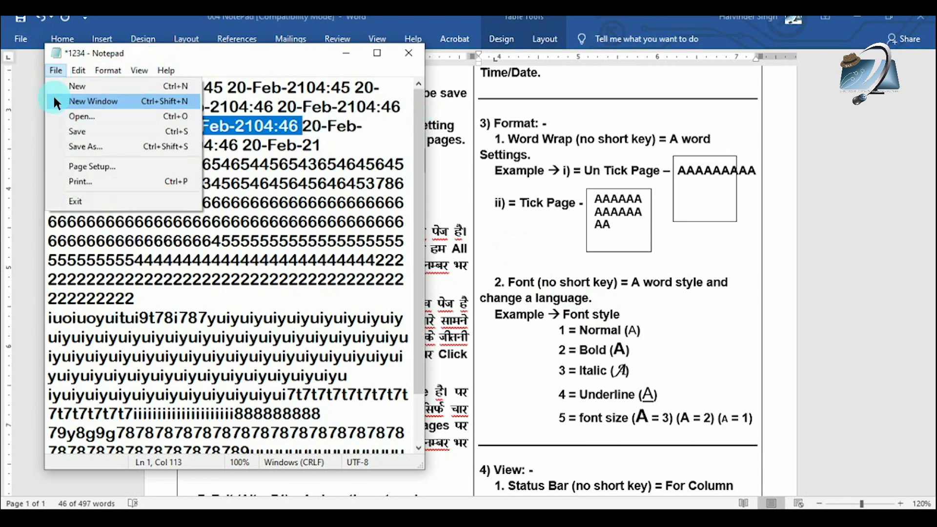
left_click(55, 70)
left_click(108, 70)
mouse_move(136, 74)
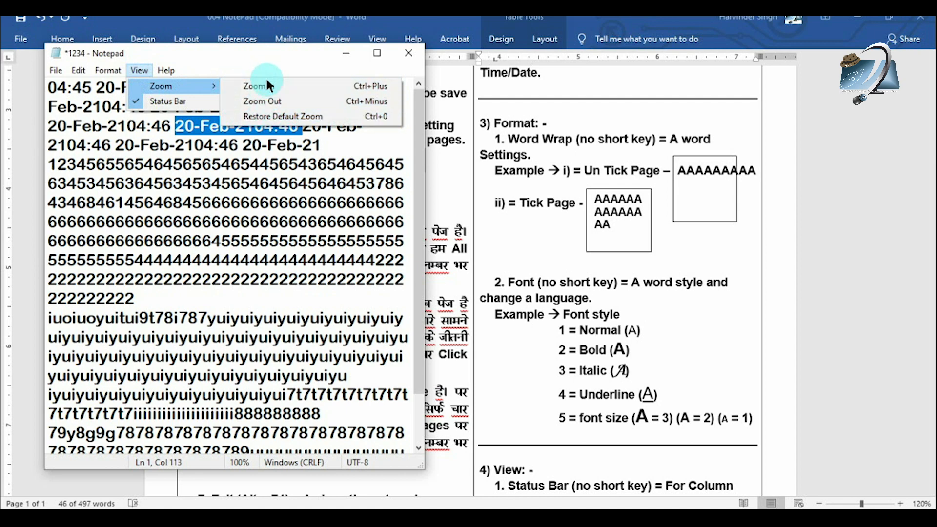
left_click(142, 53)
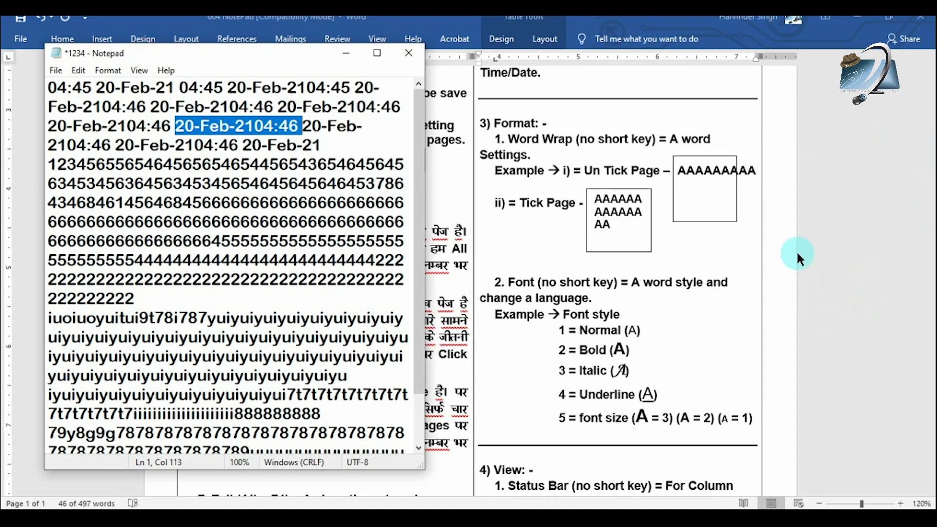
Zoom the Notepad text in one level to 110%, and zoom it back out to 100%.
left_click_drag(264, 48, 298, 57)
left_click(173, 80)
mouse_move(185, 93)
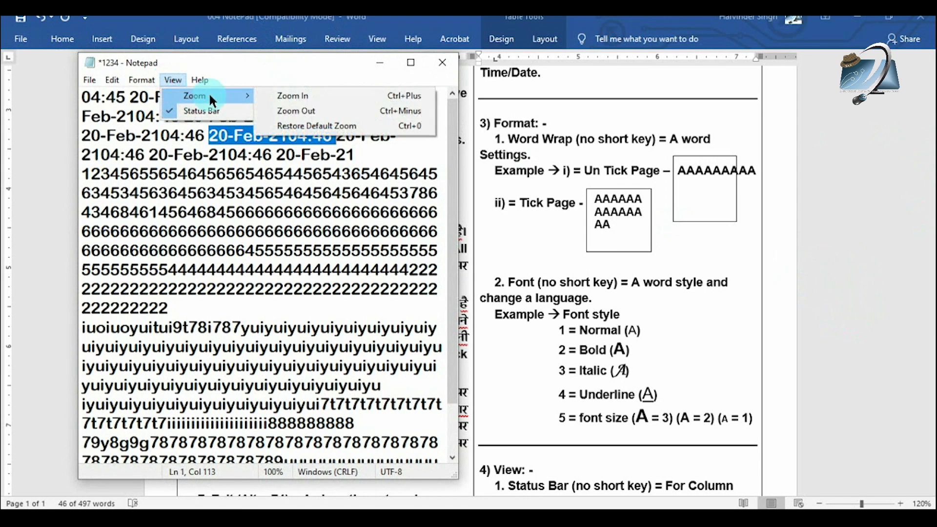
left_click(294, 94)
left_click(173, 82)
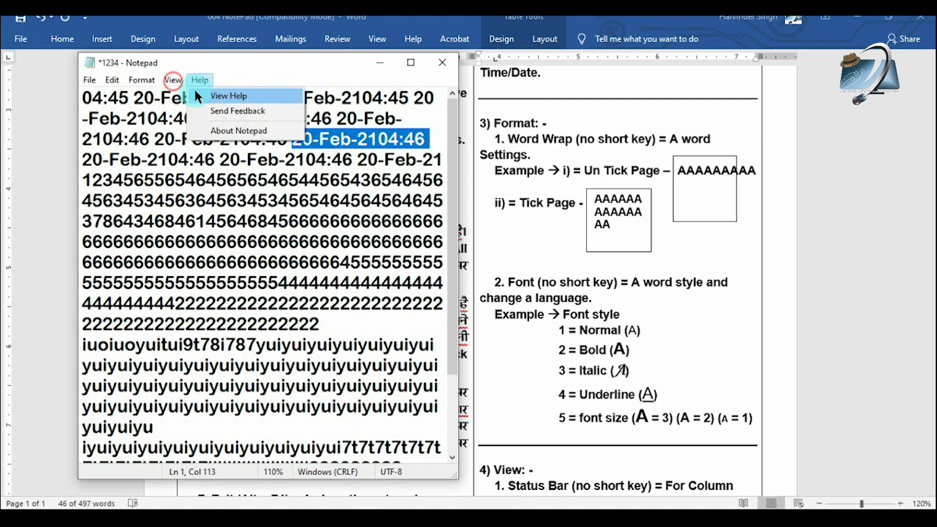
mouse_move(205, 95)
left_click(281, 111)
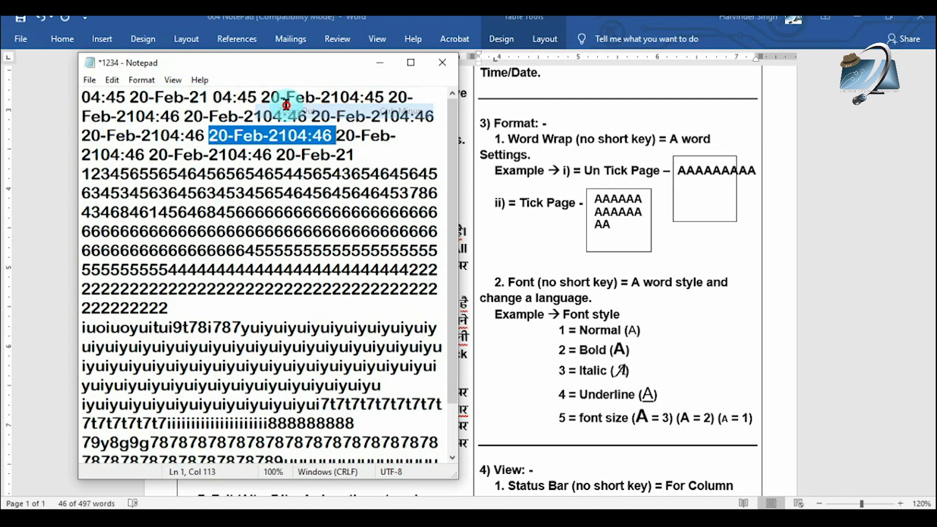
Restore the default zoom of the Notepad text.
left_click(180, 79)
mouse_move(247, 95)
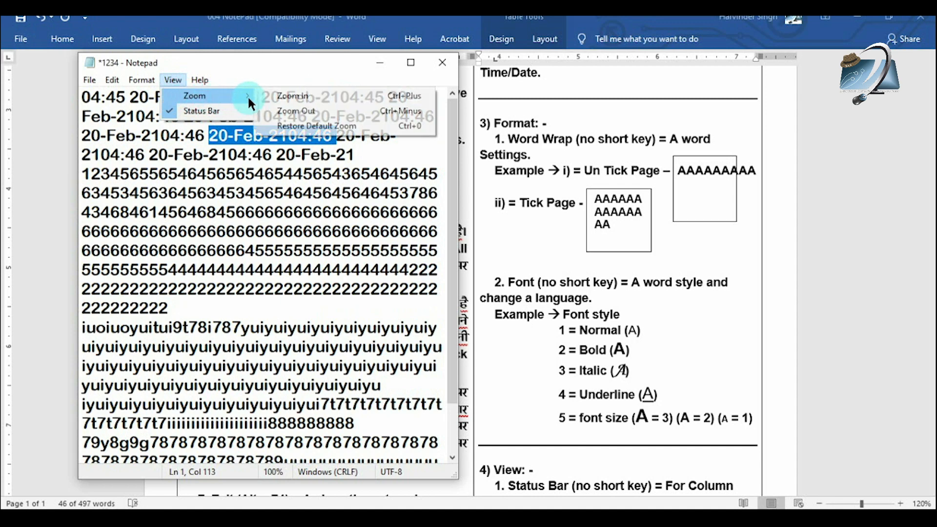
left_click(280, 124)
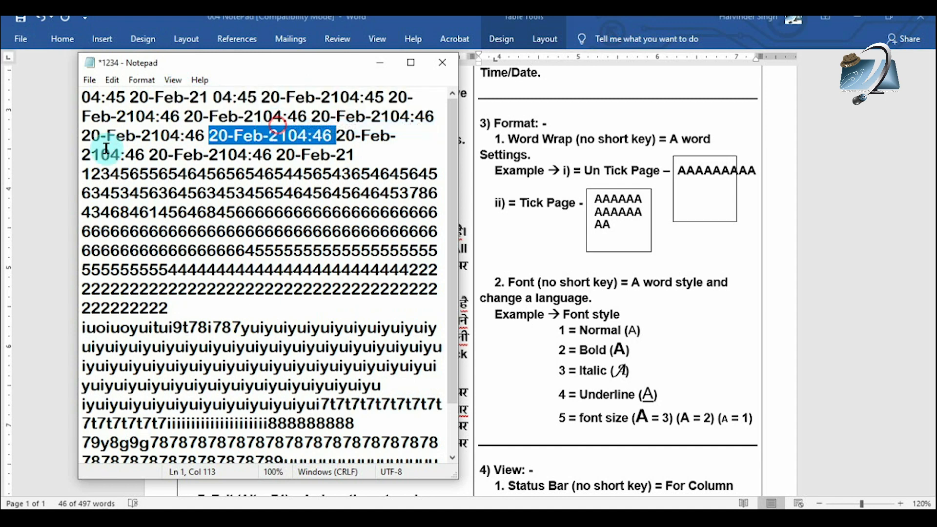
Reveal the status bar fully and place the cursor at several points in the date paragraph to examine the line and column indicator.
left_click(141, 78)
mouse_move(170, 78)
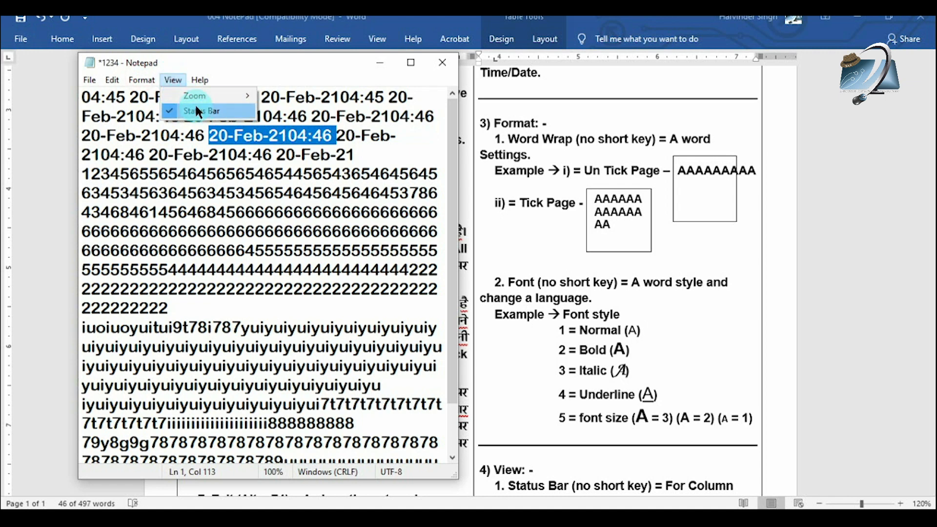
left_click_drag(260, 62, 287, 36)
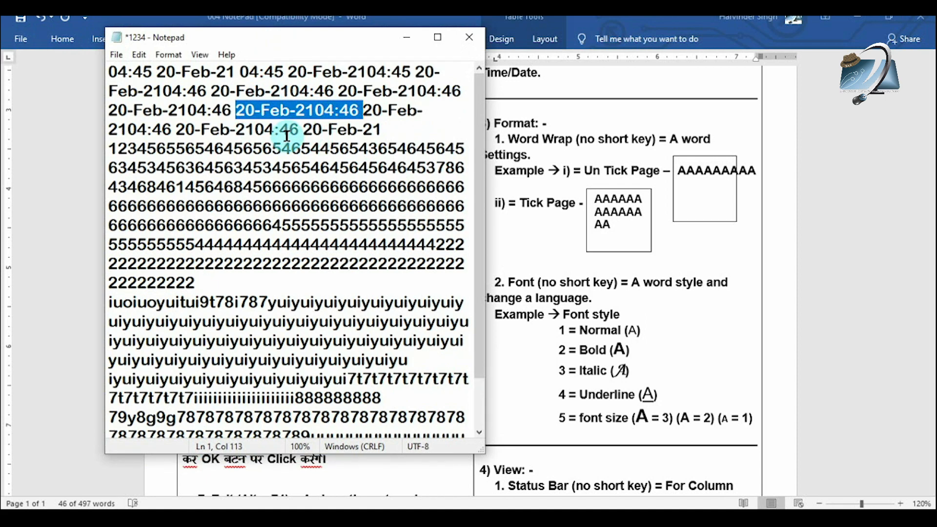
left_click(225, 108)
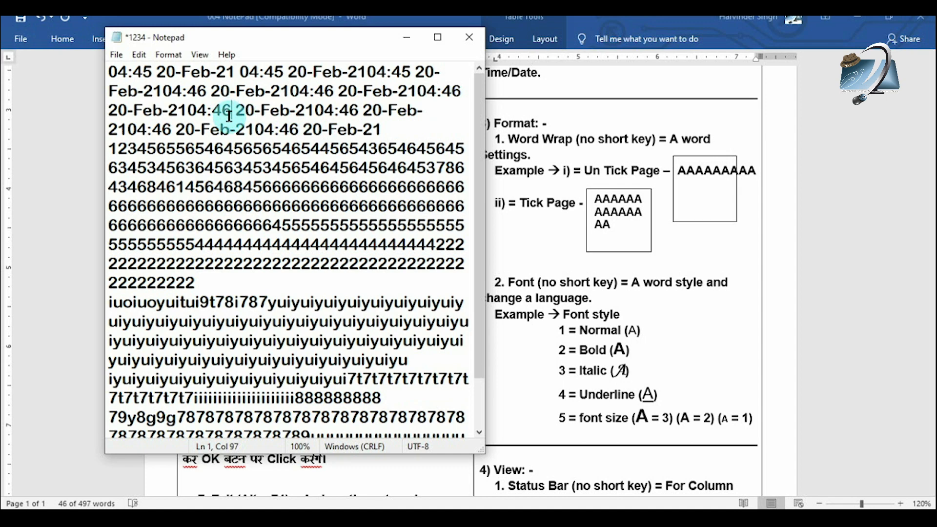
left_click(414, 126)
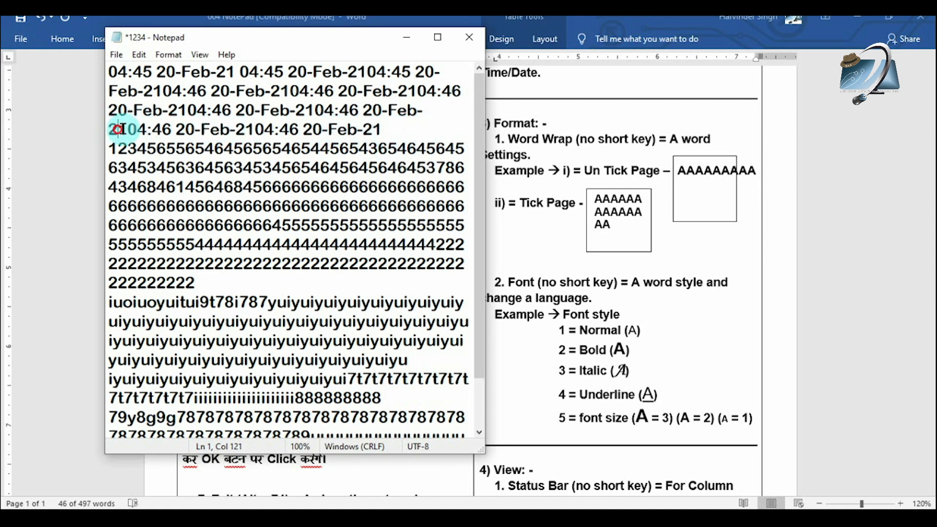
left_click(210, 127)
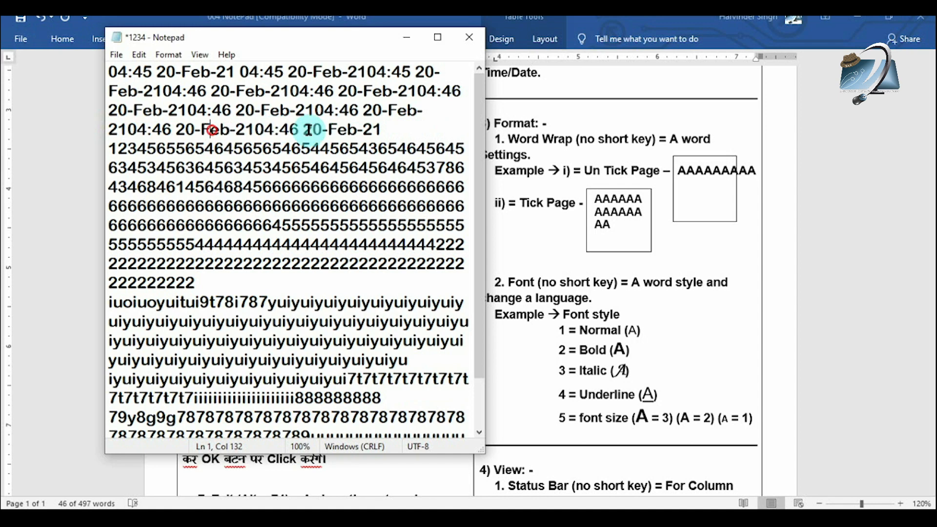
left_click_drag(396, 127, 94, 121)
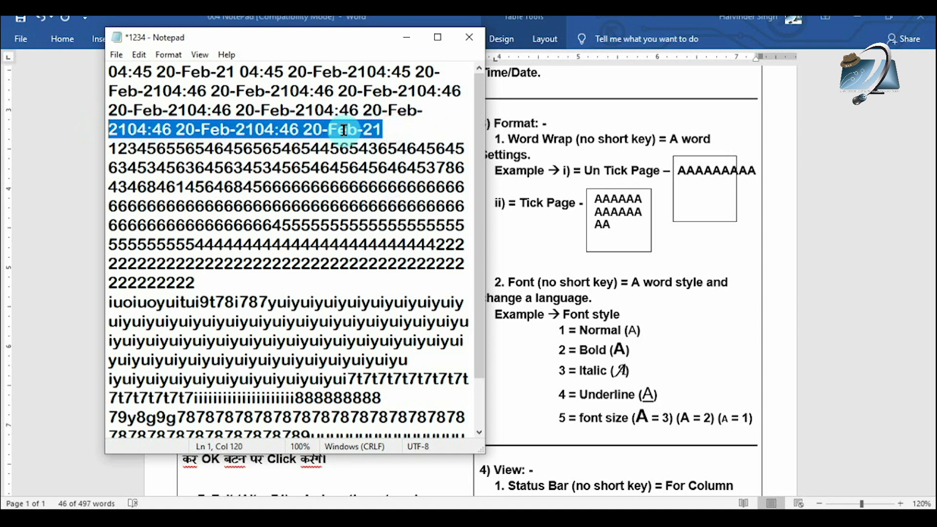
left_click(382, 130)
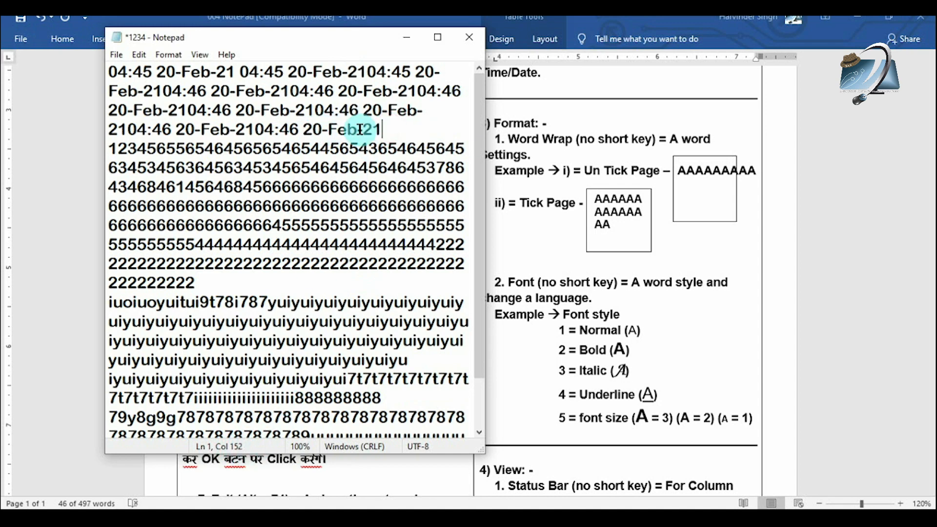
Select the date paragraph's last wrapped row and the whole paragraph in turn to examine how the status bar counts lines and columns.
left_click(386, 130)
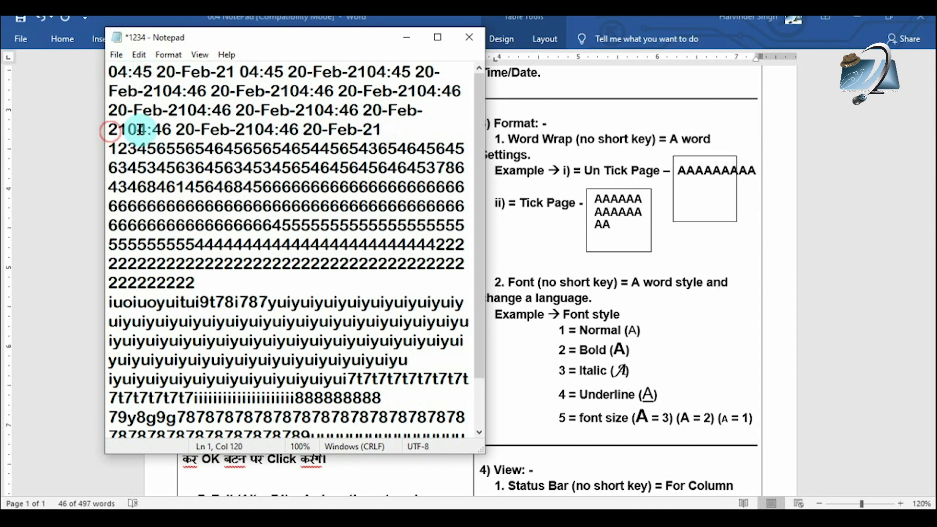
left_click_drag(380, 131, 109, 131)
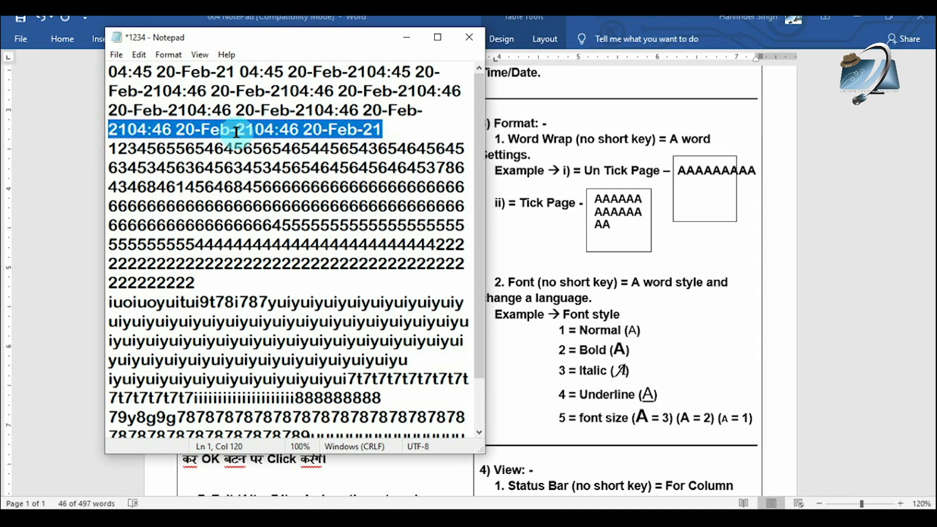
left_click(394, 131)
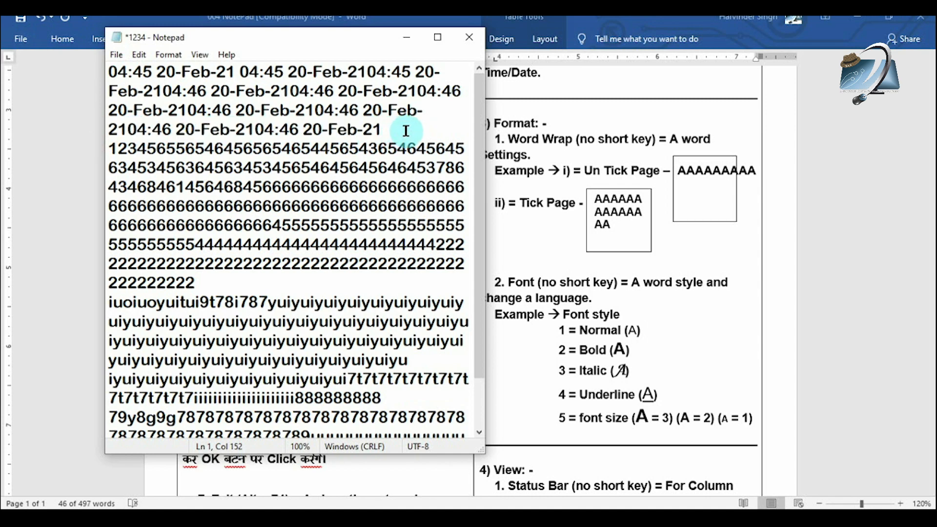
left_click_drag(405, 131, 119, 65)
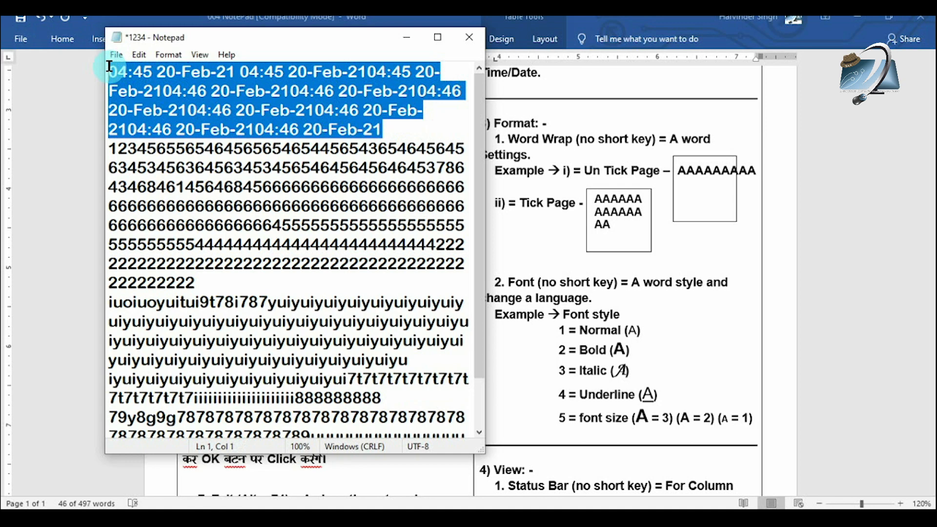
left_click_drag(393, 130, 109, 125)
left_click(425, 132)
left_click_drag(390, 131, 101, 73)
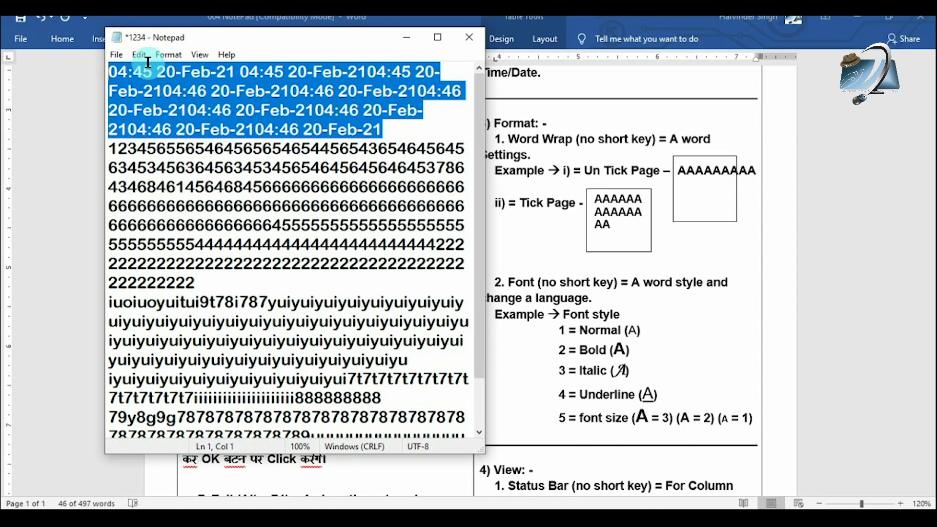
left_click(386, 130)
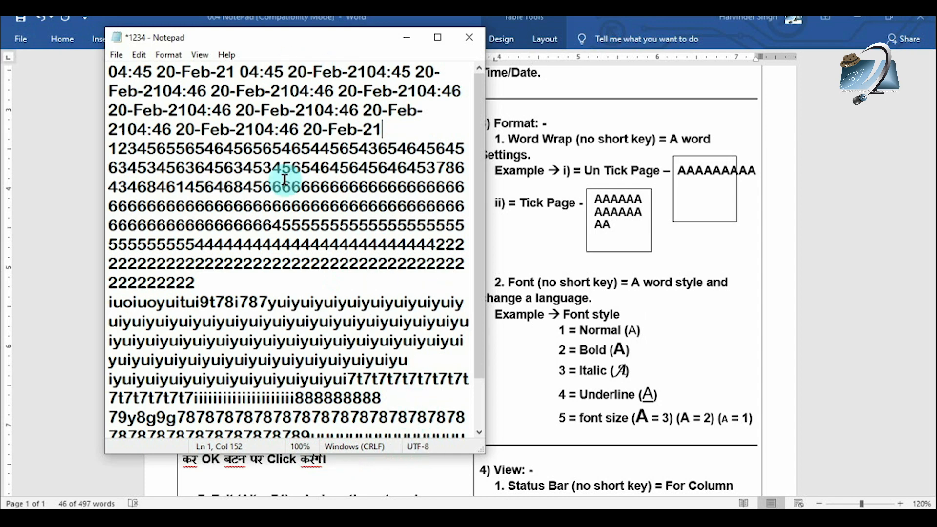
Enlarge the Notepad window until all the text fits, and place the cursor in the last paragraph's run of g letters.
left_click_drag(473, 230, 472, 201)
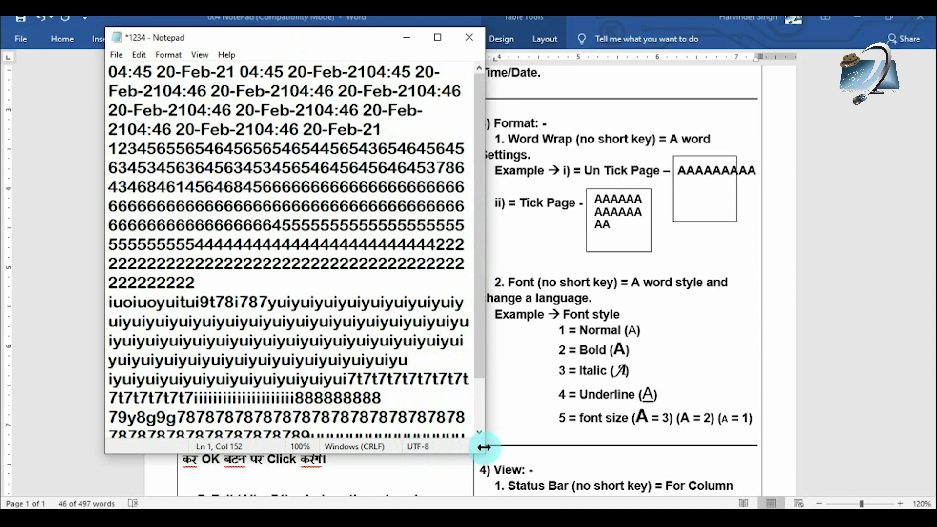
left_click_drag(481, 451, 574, 497)
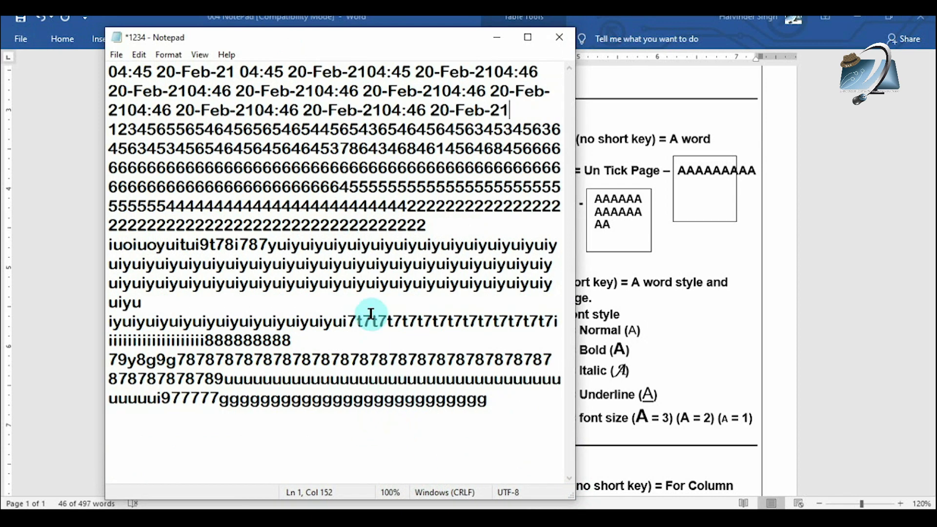
left_click(411, 467)
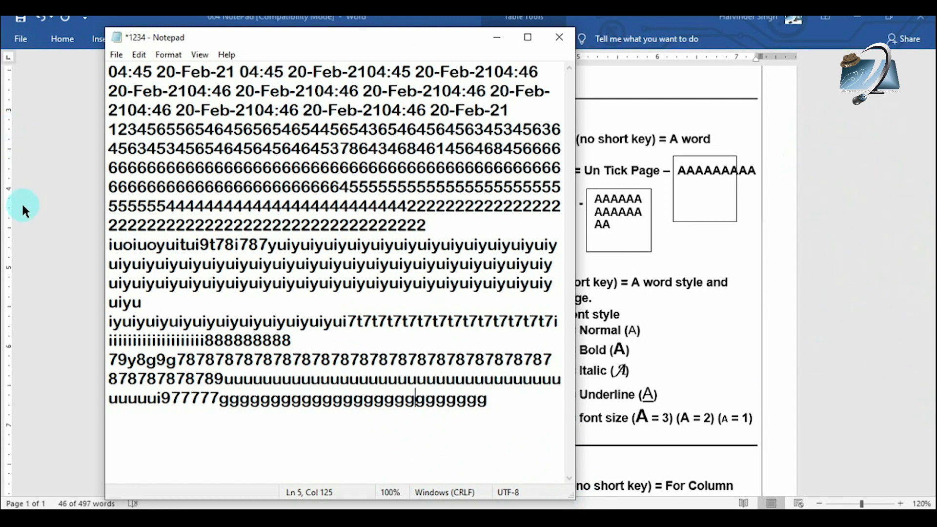
Minimize and reopen Notepad, and place the cursor in several different paragraphs to examine the status bar's line and column indicator.
left_click(492, 34)
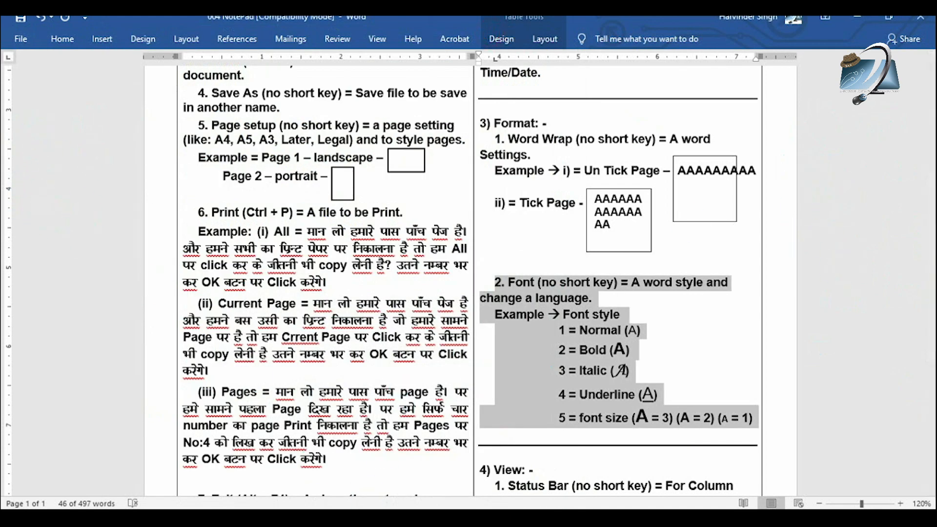
left_click(244, 518)
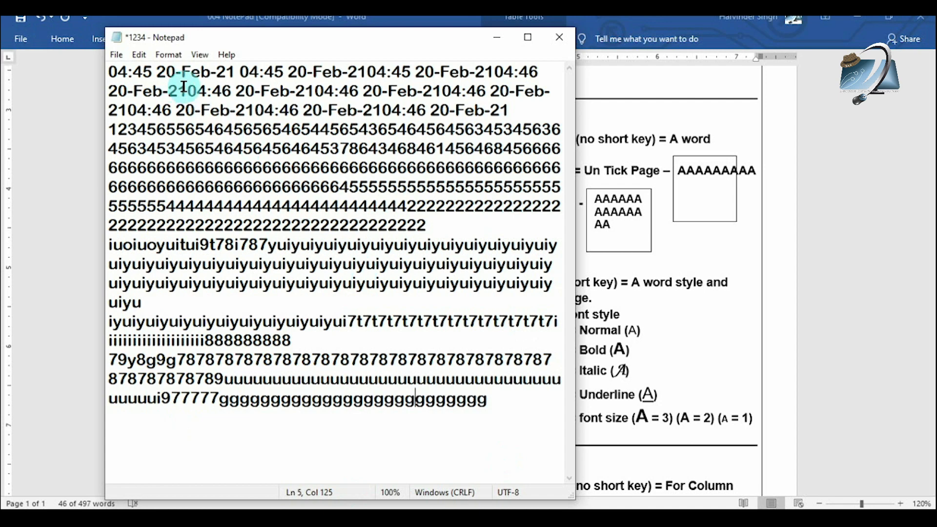
left_click(501, 417)
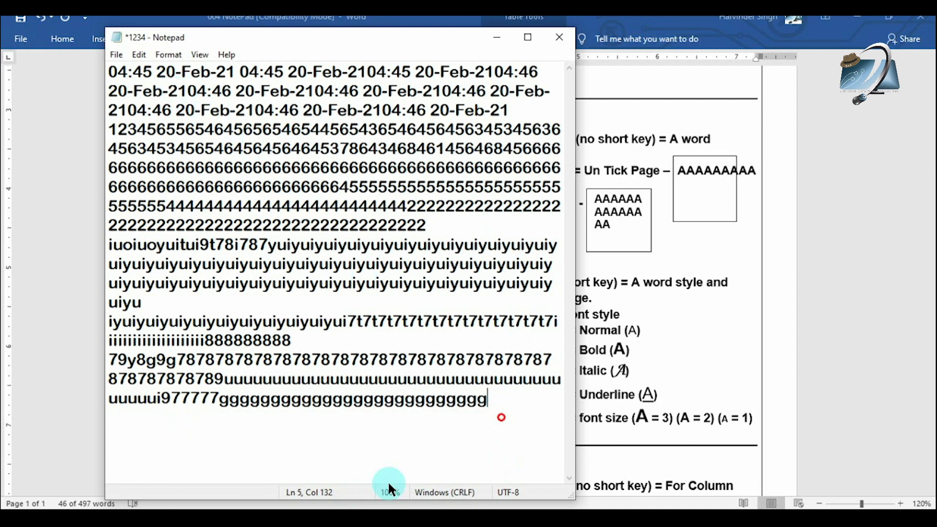
left_click(213, 84)
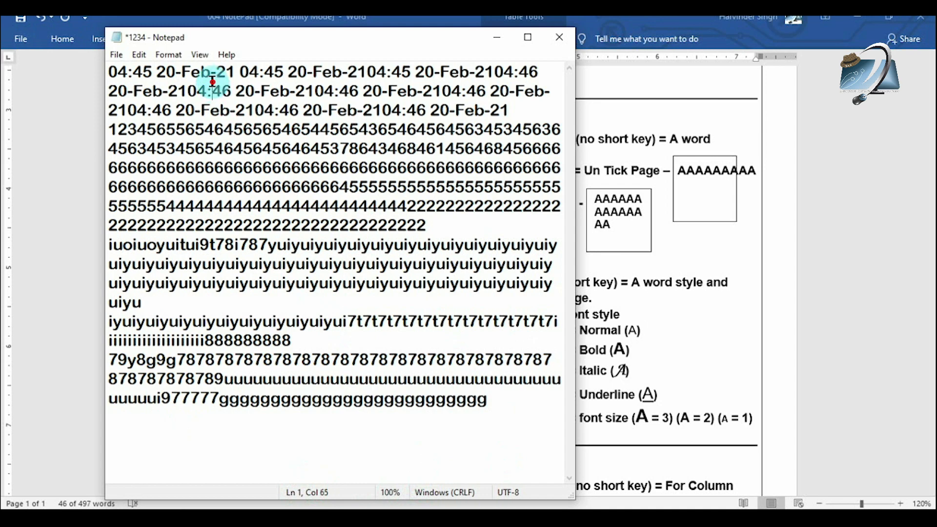
left_click(323, 246)
left_click(272, 336)
left_click(288, 370)
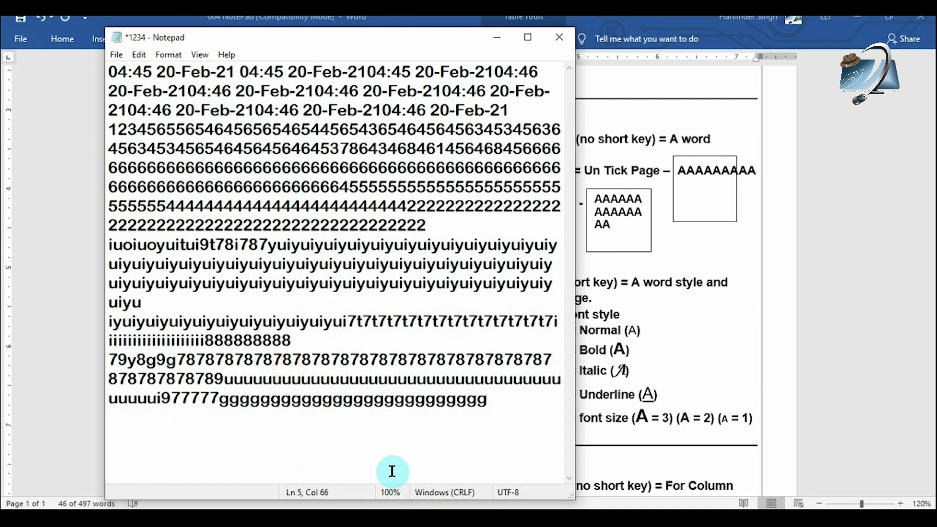
left_click(373, 263)
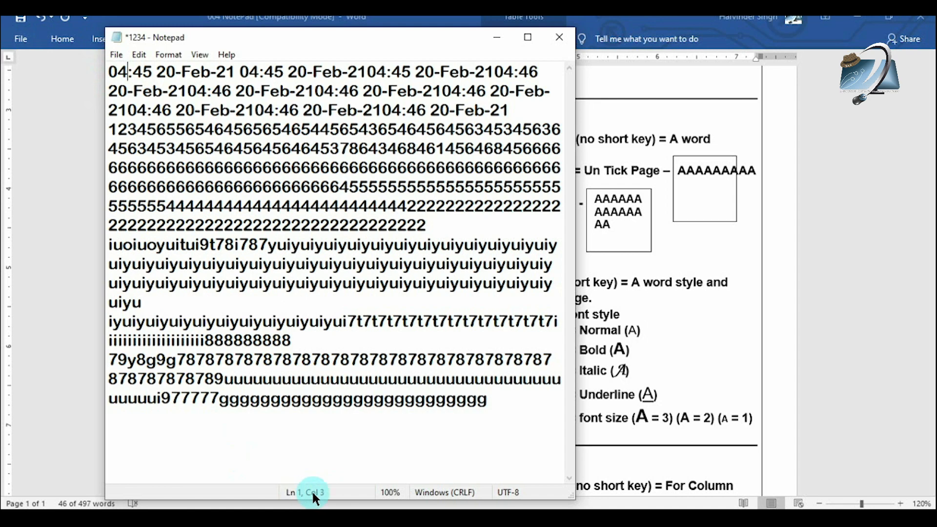
Insert two spaces after "04:" in the first time of the date paragraph.
left_click(116, 72)
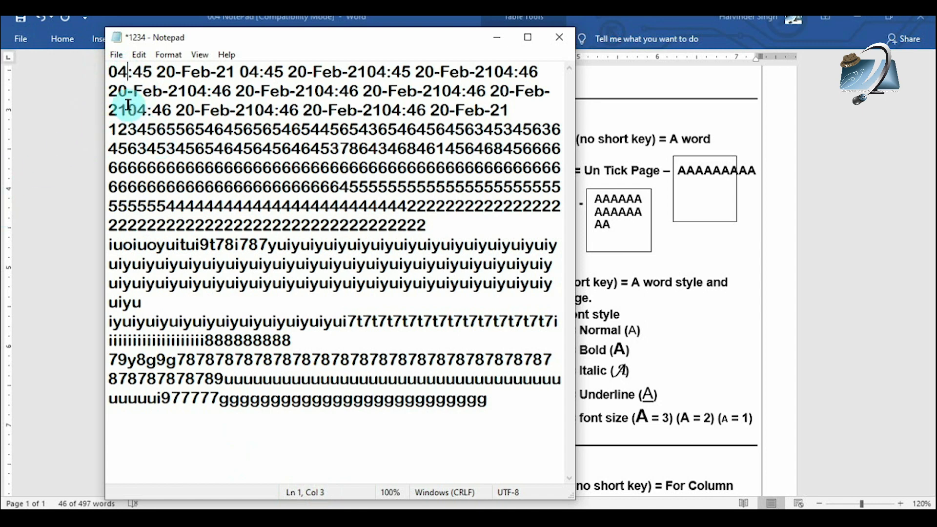
left_click(130, 71)
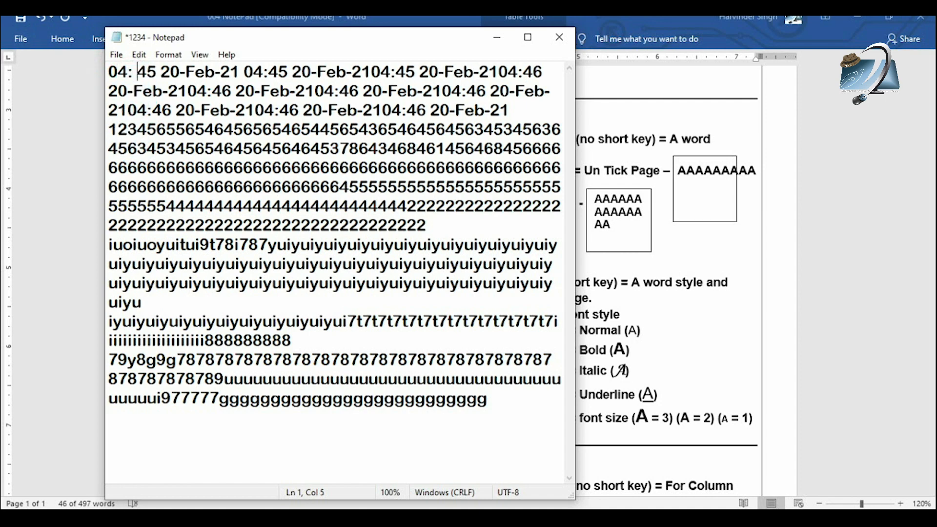
left_click_drag(131, 72, 143, 80)
left_click(133, 76)
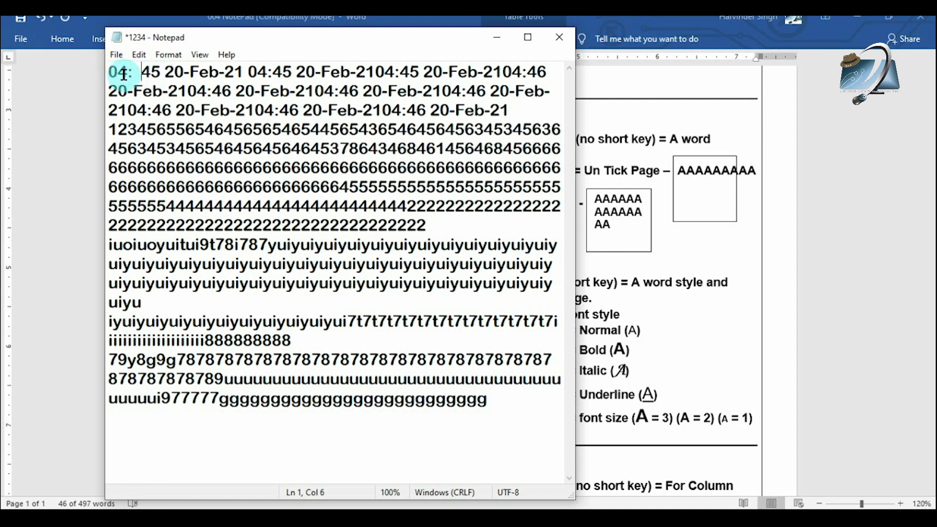
Place the cursor at the start of the first line and around the added spaces to examine how columns are counted.
left_click(108, 72)
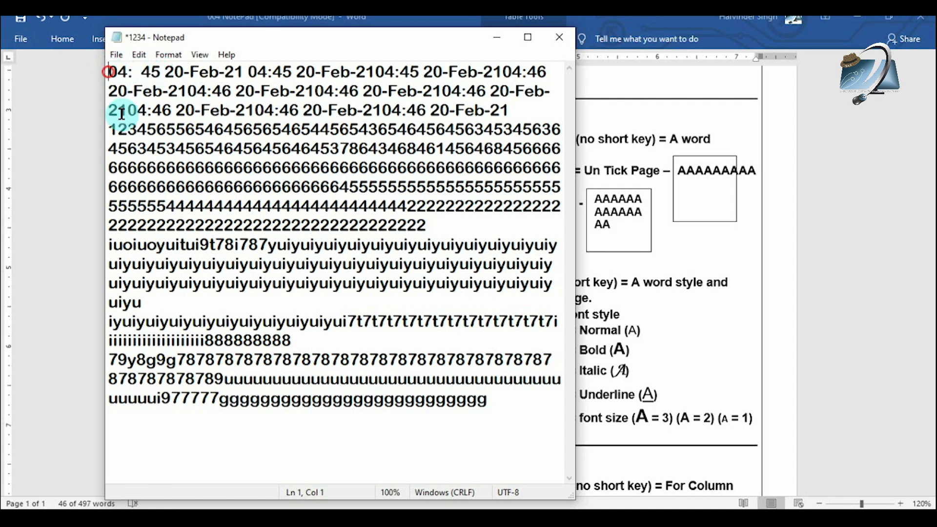
left_click(130, 72)
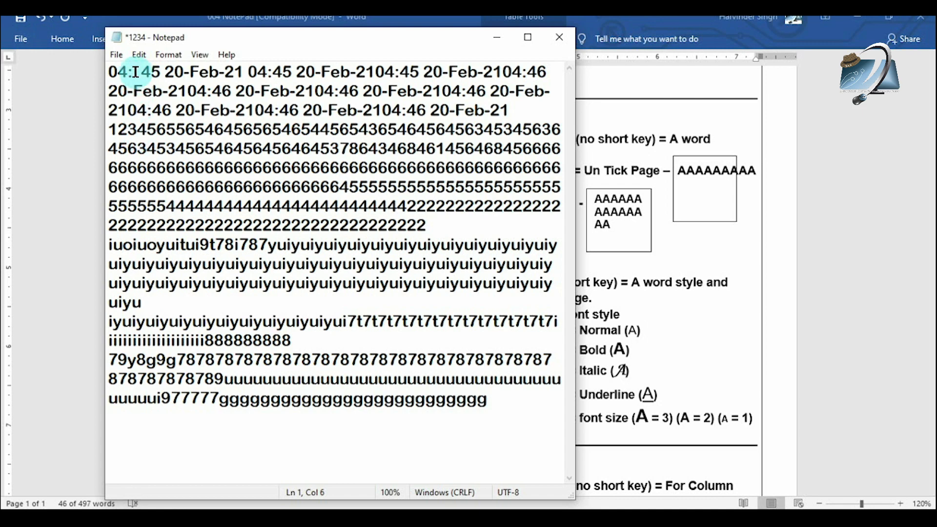
key("shift+Home")
left_click(112, 72)
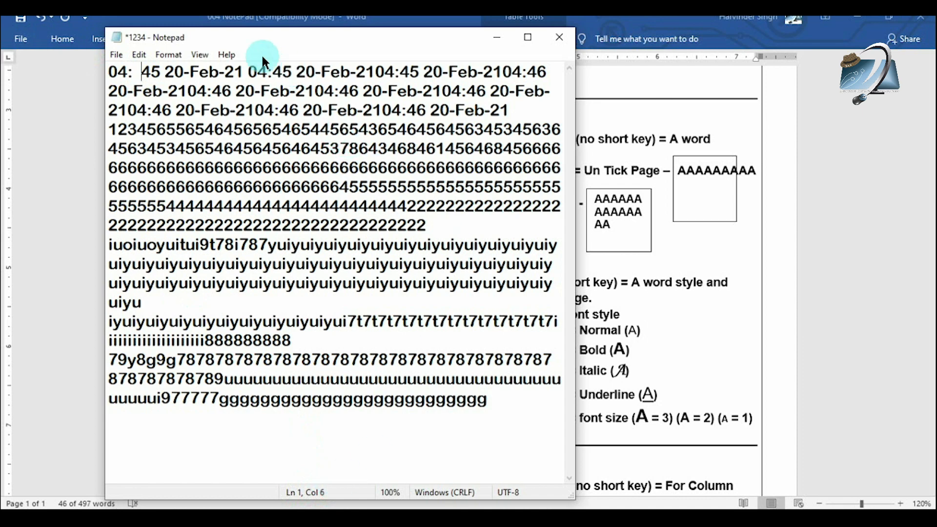
left_click(205, 54)
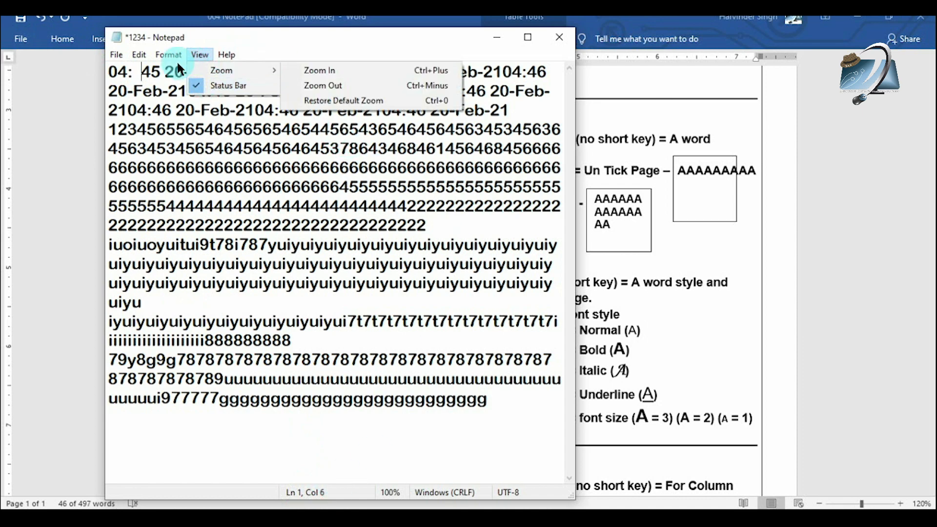
mouse_move(139, 55)
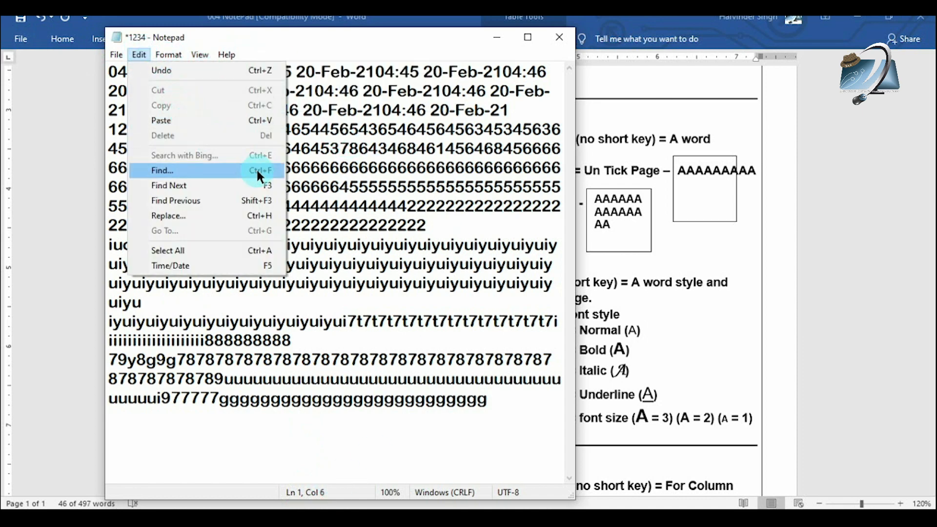
mouse_move(168, 55)
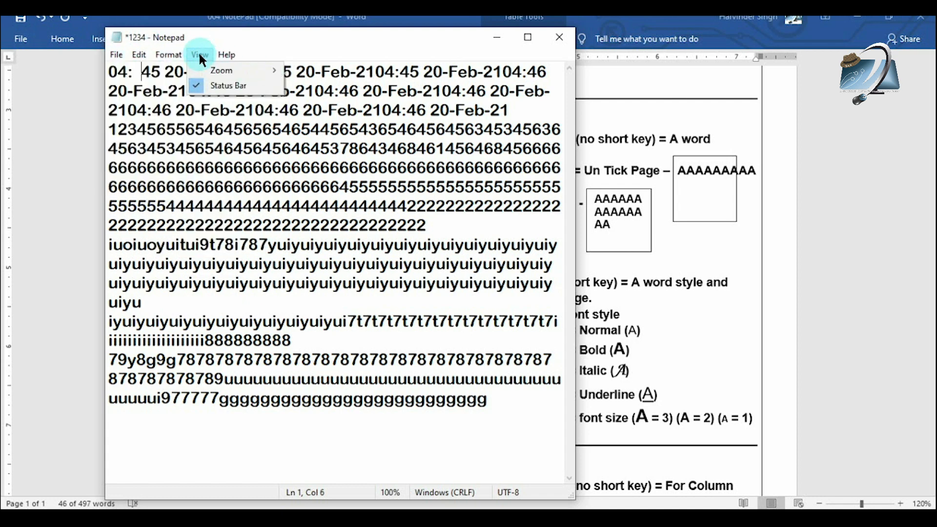
mouse_move(224, 54)
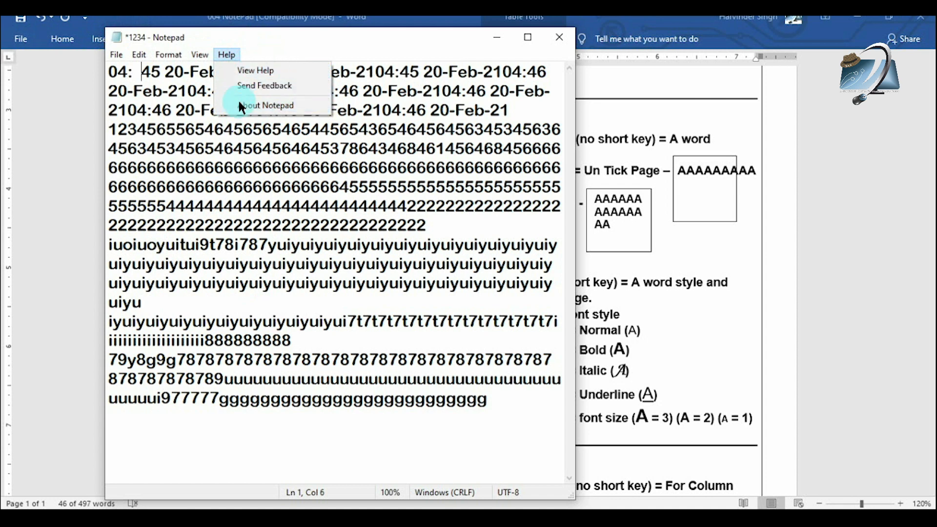
key("Left")
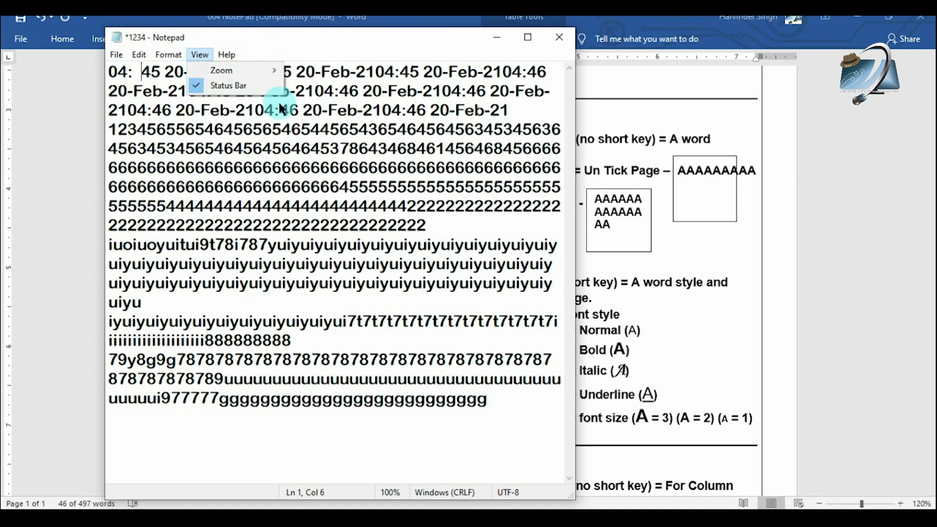
left_click(341, 184)
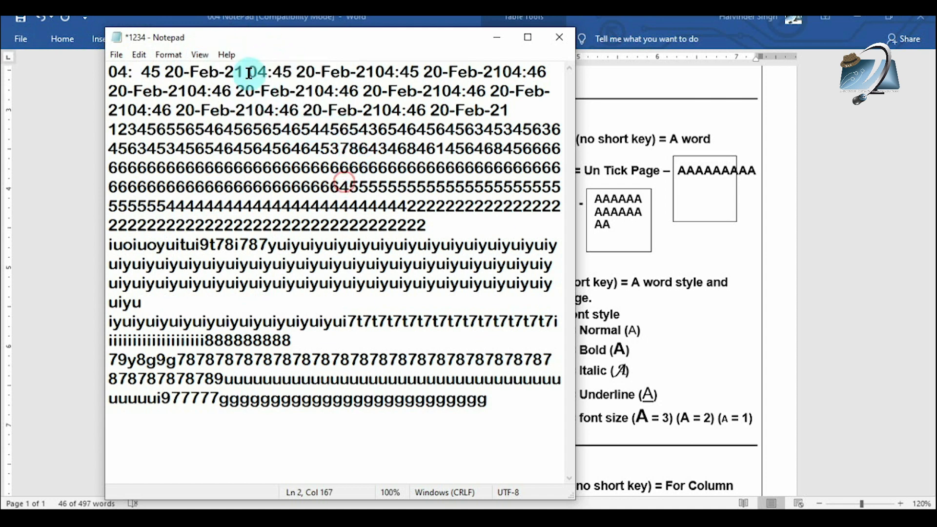
Show the About Notepad information, move its dialog off the text to read it, and close it.
left_click(231, 53)
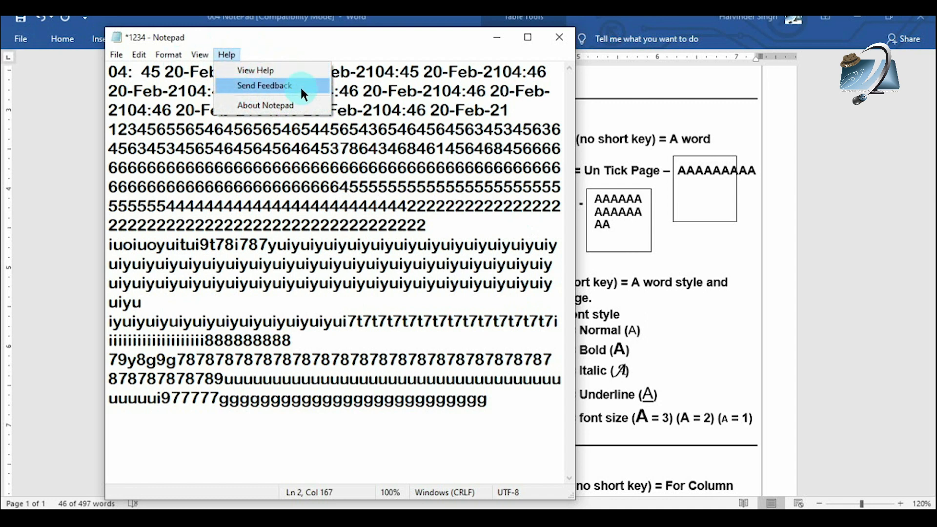
mouse_move(199, 54)
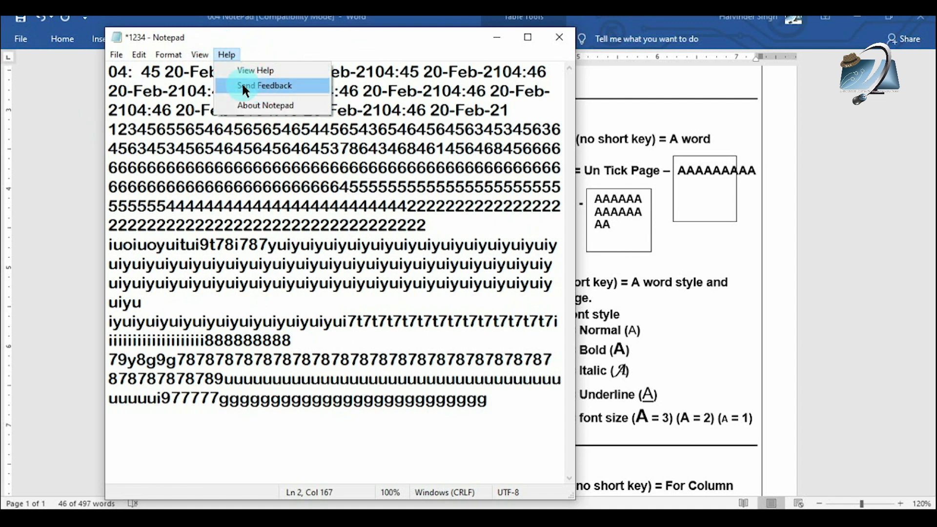
left_click(271, 104)
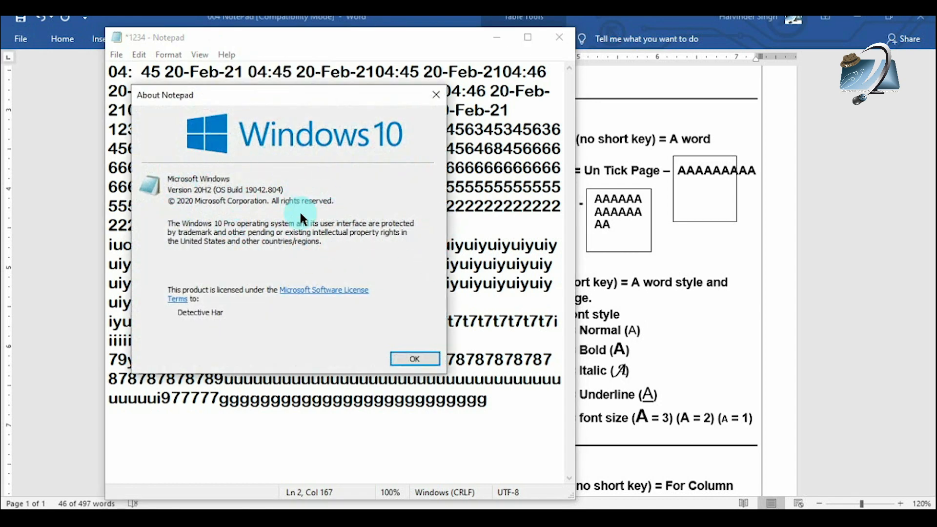
left_click_drag(317, 101, 550, 144)
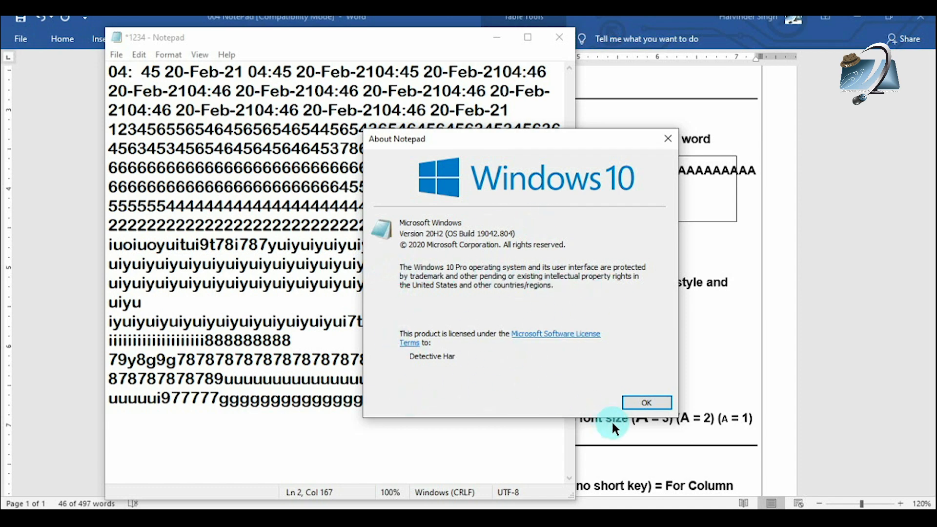
left_click(654, 403)
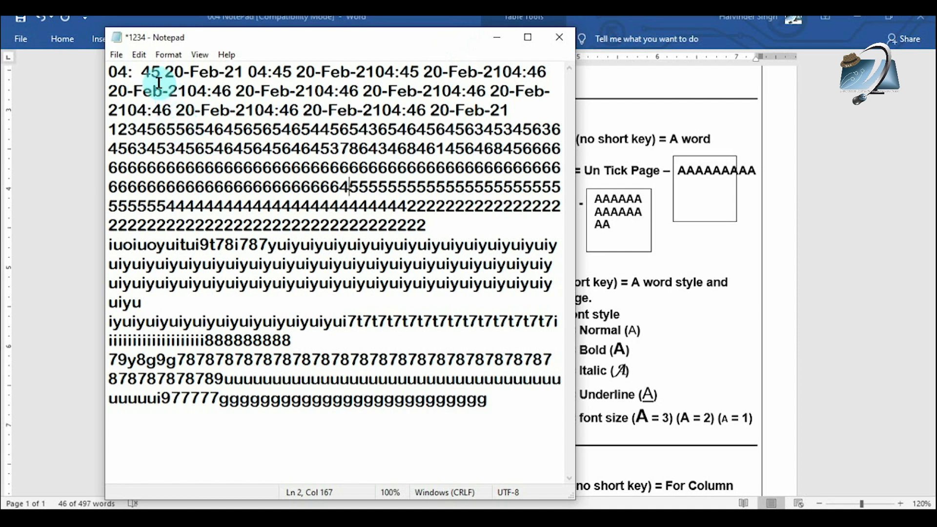
Select the spaces after "04:", "222" in the number paragraph and the date paragraph's last "20-Feb-21" in turn to examine the column indicator.
left_click(138, 69)
left_click_drag(134, 72, 141, 72)
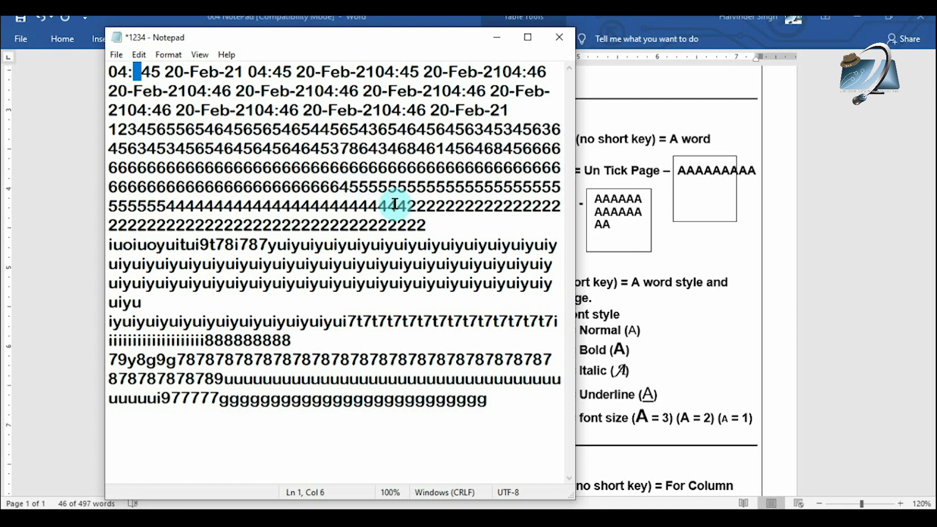
left_click_drag(291, 205, 436, 207)
left_click(460, 207)
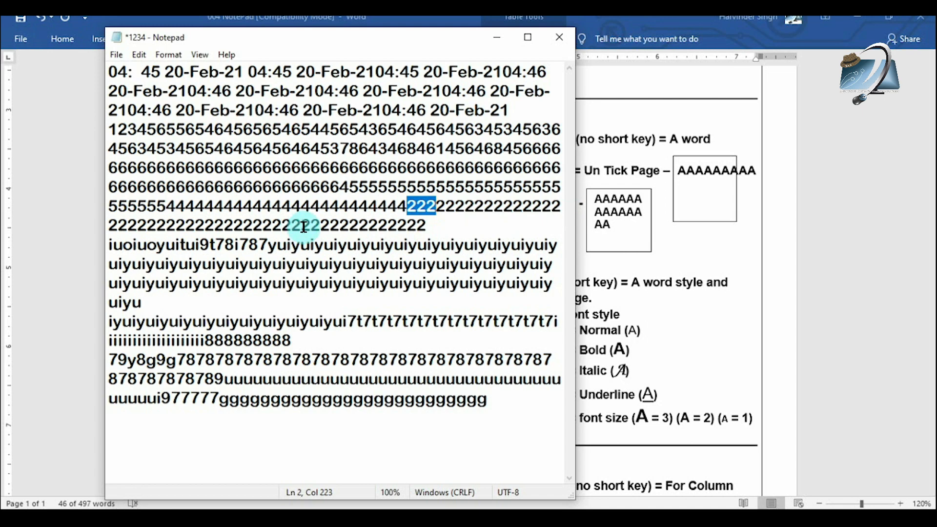
left_click_drag(508, 111, 431, 110)
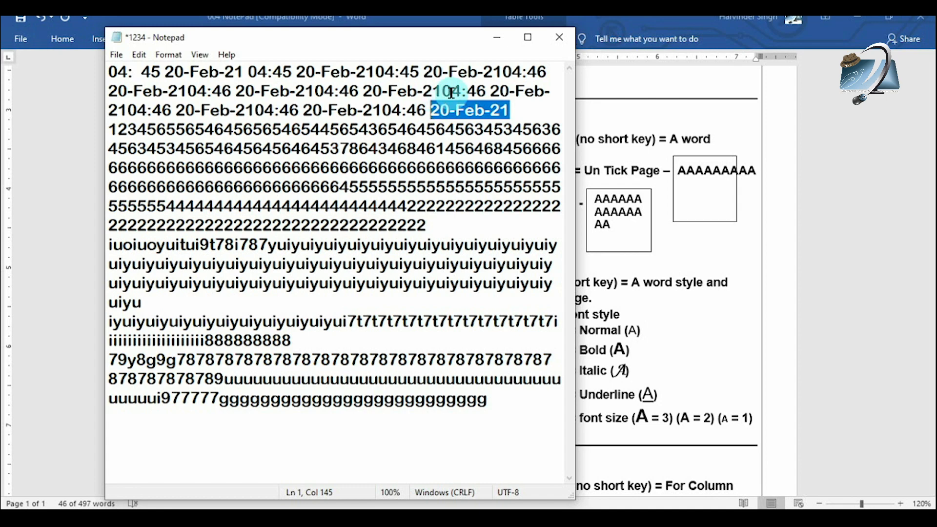
left_click(524, 105)
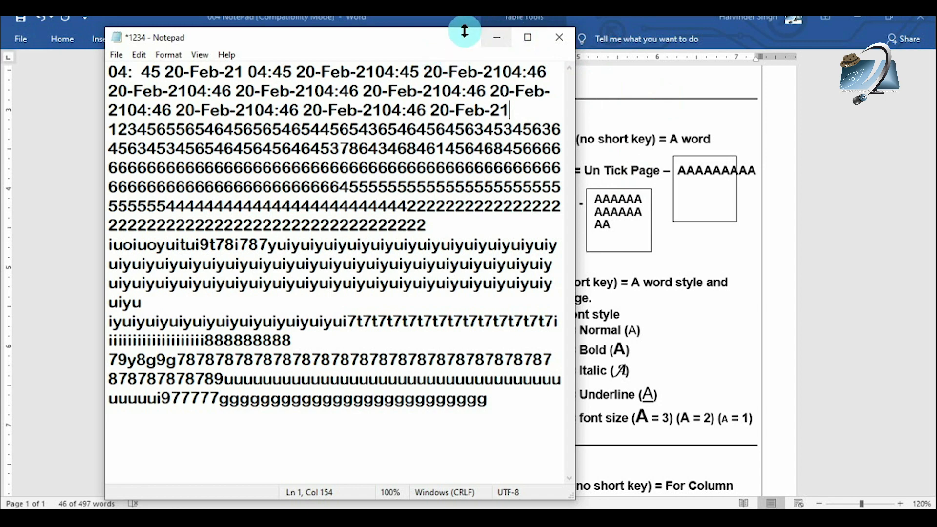
left_click_drag(447, 41, 436, 42)
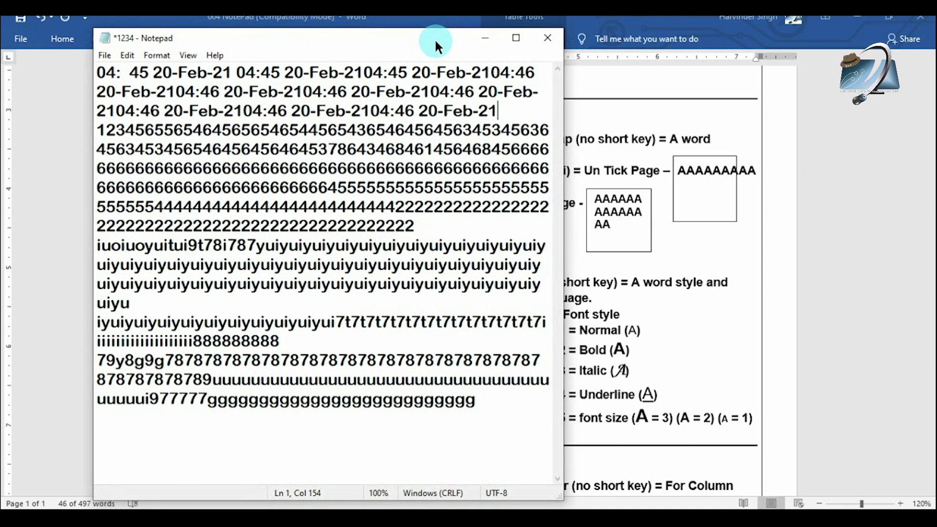